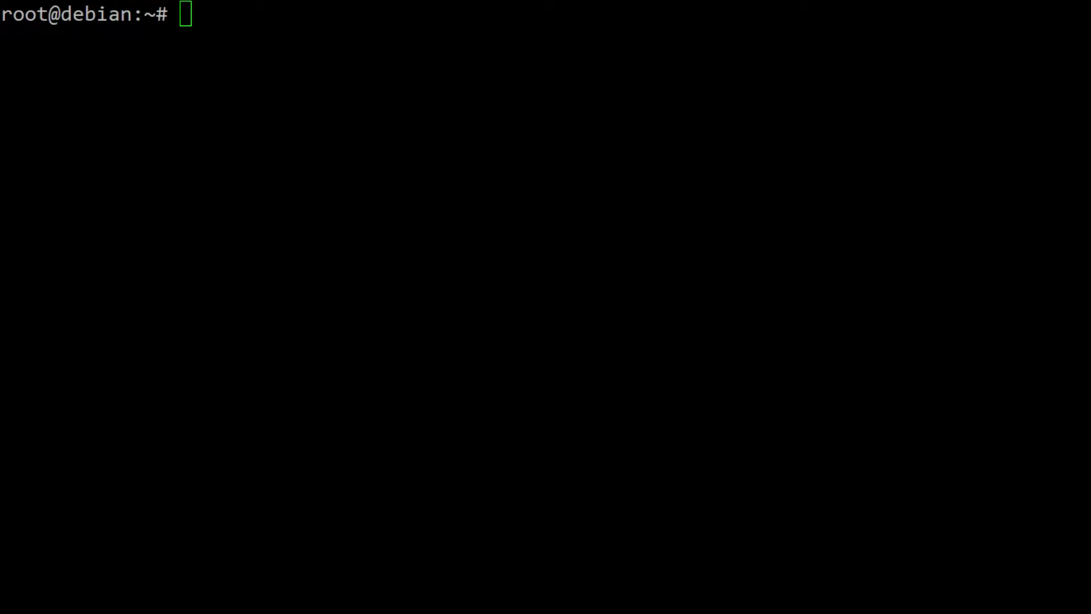
Refresh the Debian package lists with apt-get update, then run apt-get upgrade
{"action": "left_click", "coordinate": [368, 431]}
{"action": "type", "text": "apt-get "}
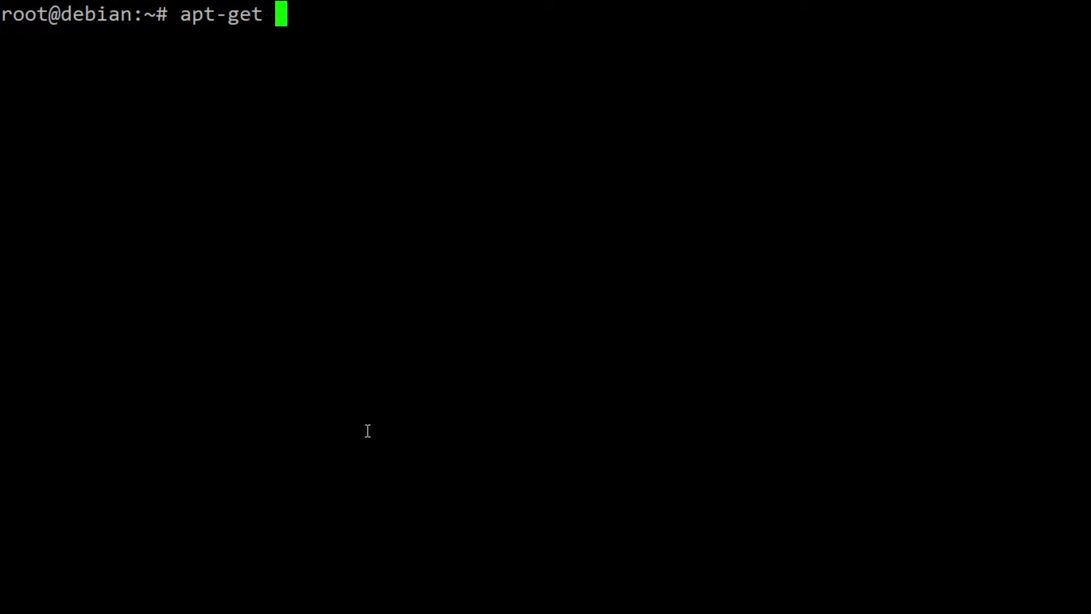
{"action": "type", "text": "update"}
{"action": "key", "text": "Return"}
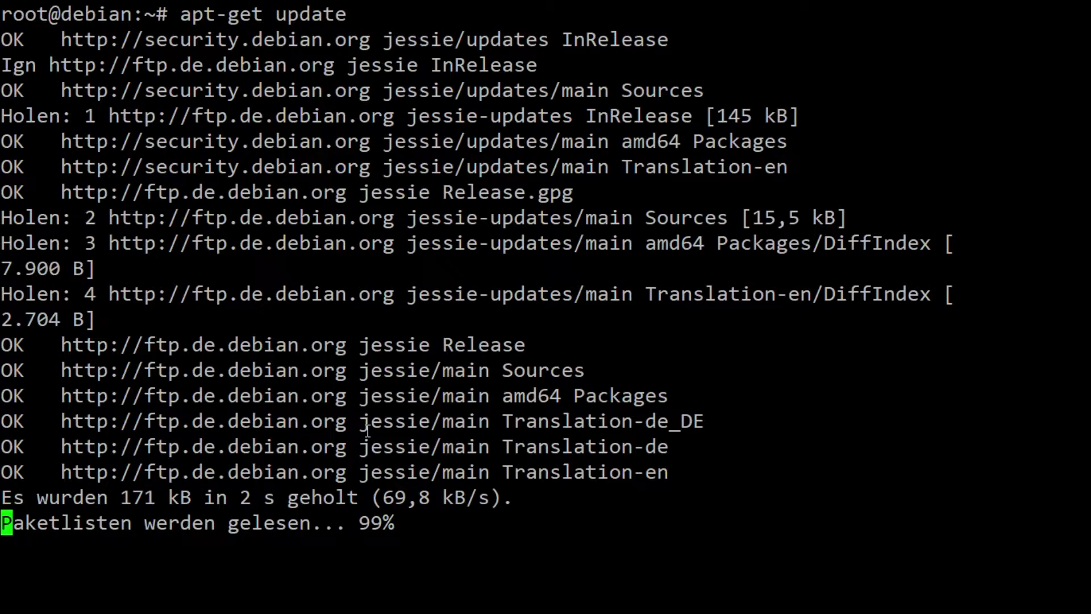
{"action": "key", "text": "Up"}
{"action": "key", "text": "BackSpace"}
{"action": "key", "text": "BackSpace"}
{"action": "key", "text": "BackSpace"}
{"action": "key", "text": "BackSpace"}
{"action": "type", "text": "gra"}
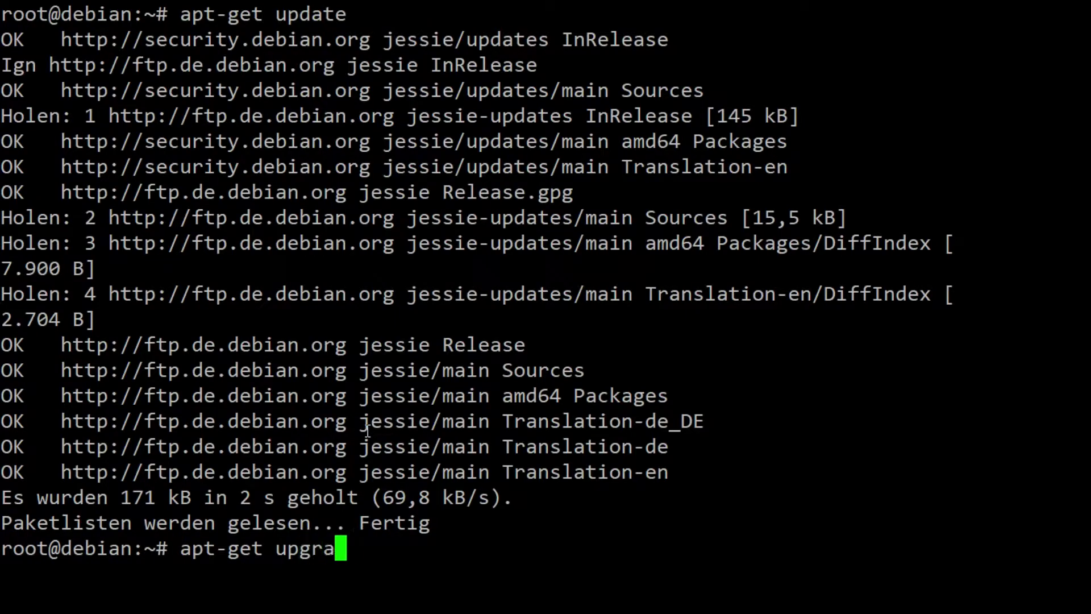
{"action": "type", "text": "de"}
{"action": "key", "text": "Return"}
Clear the screen and install apt-transport-https with apt-get install -y
{"action": "type", "text": "clear"}
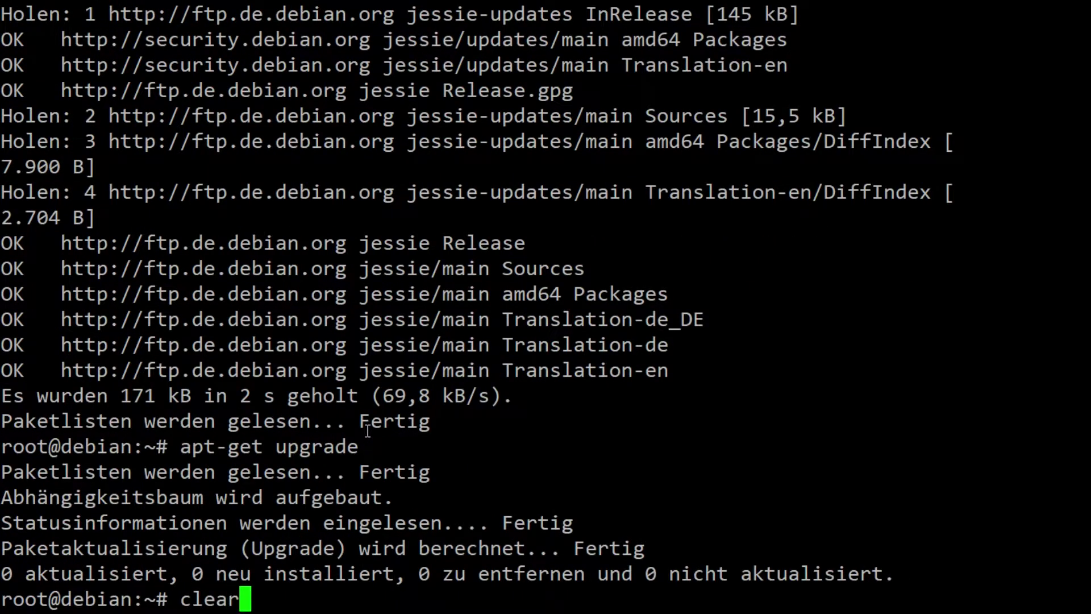
{"action": "key", "text": "Return"}
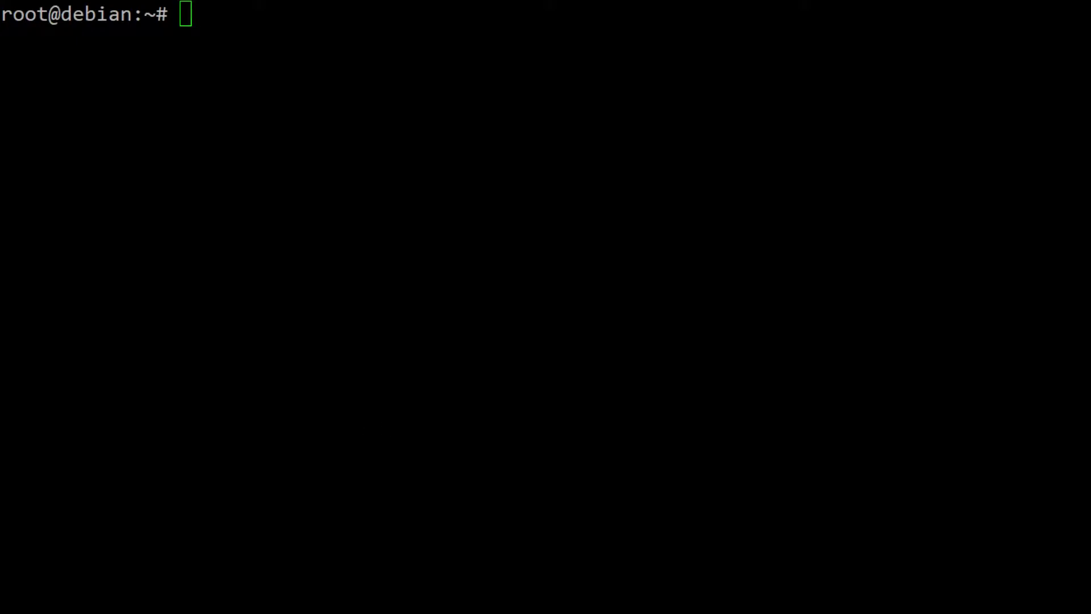
{"action": "right_click", "coordinate": [708, 30]}
{"action": "key", "text": "Return"}
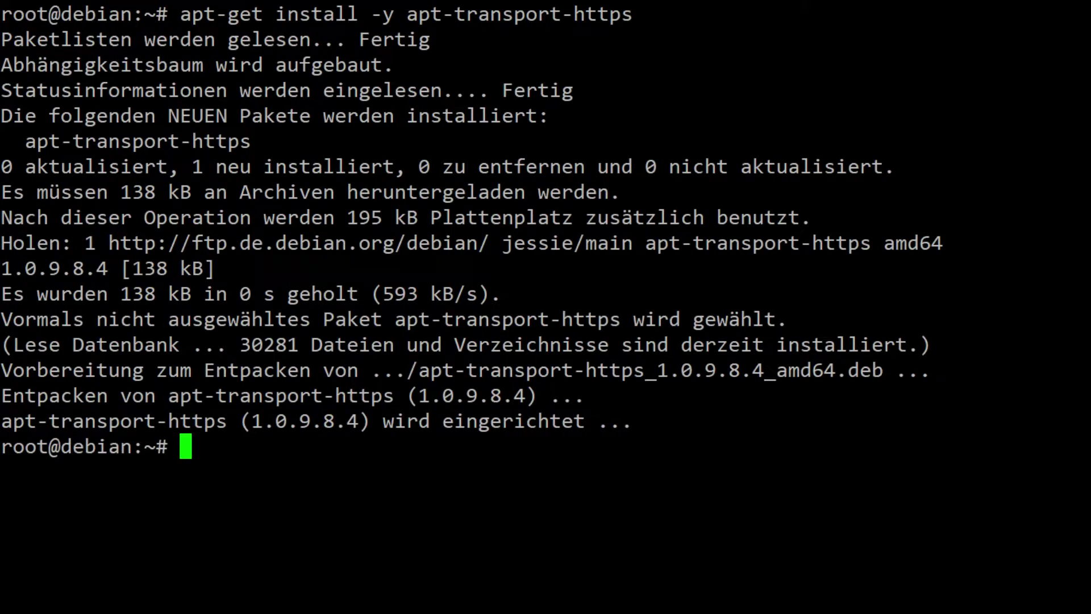
Install apache2, php5, libapache2-mod-php5 and php5-sqlite, then paste the MySQL install command
{"action": "key", "text": "alt+Tab"}
{"action": "right_click", "coordinate": [794, 453]}
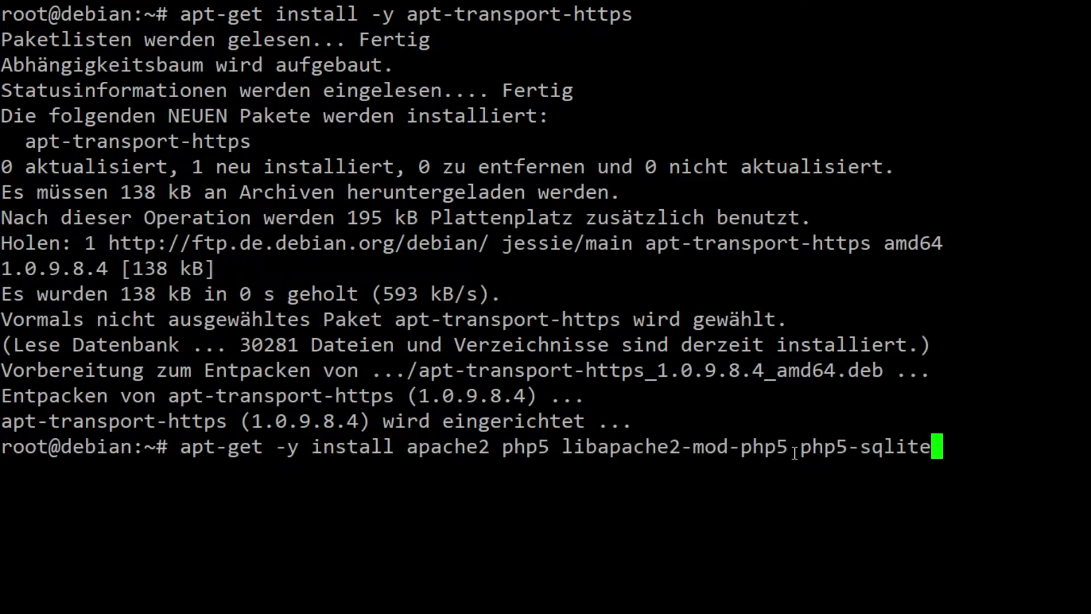
{"action": "key", "text": "Return"}
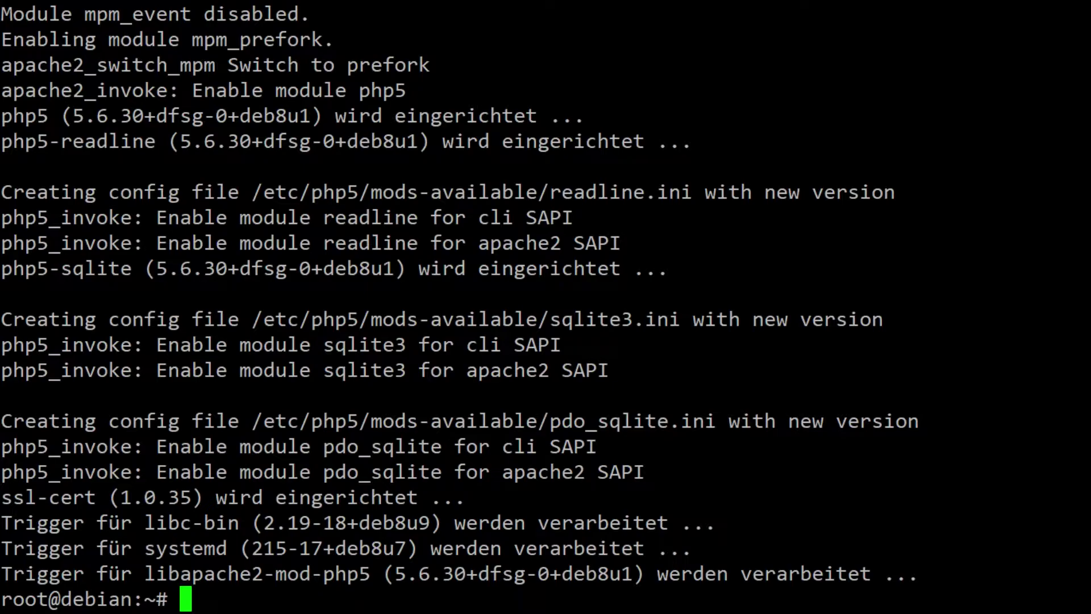
{"action": "right_click", "coordinate": [752, 357]}
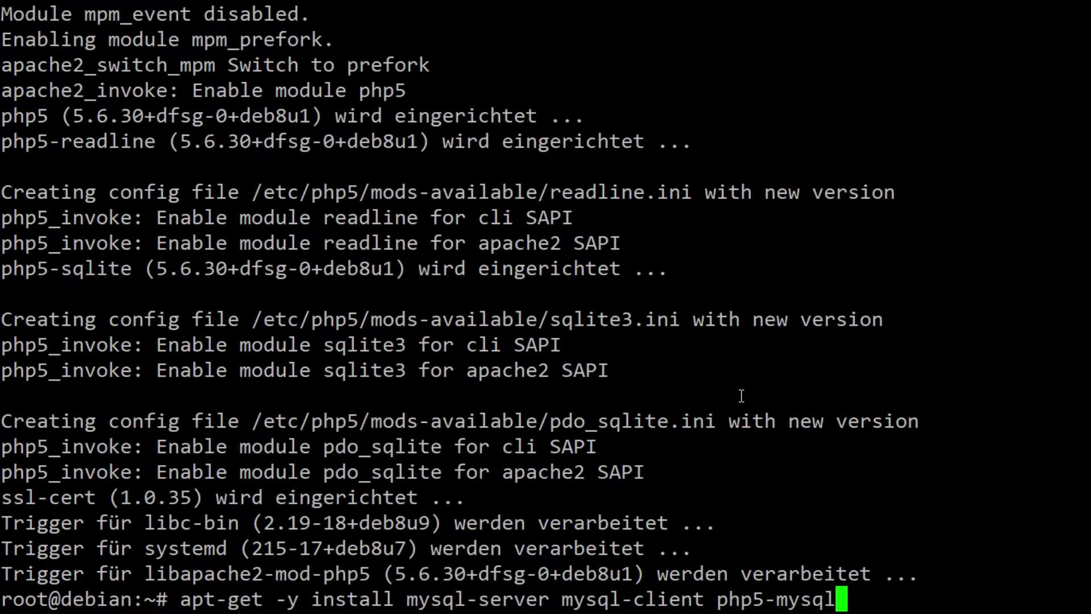
Install MySQL server 5.5, mysql-client and php5-mysql, entering the MySQL root password twice
{"action": "key", "text": "Return"}
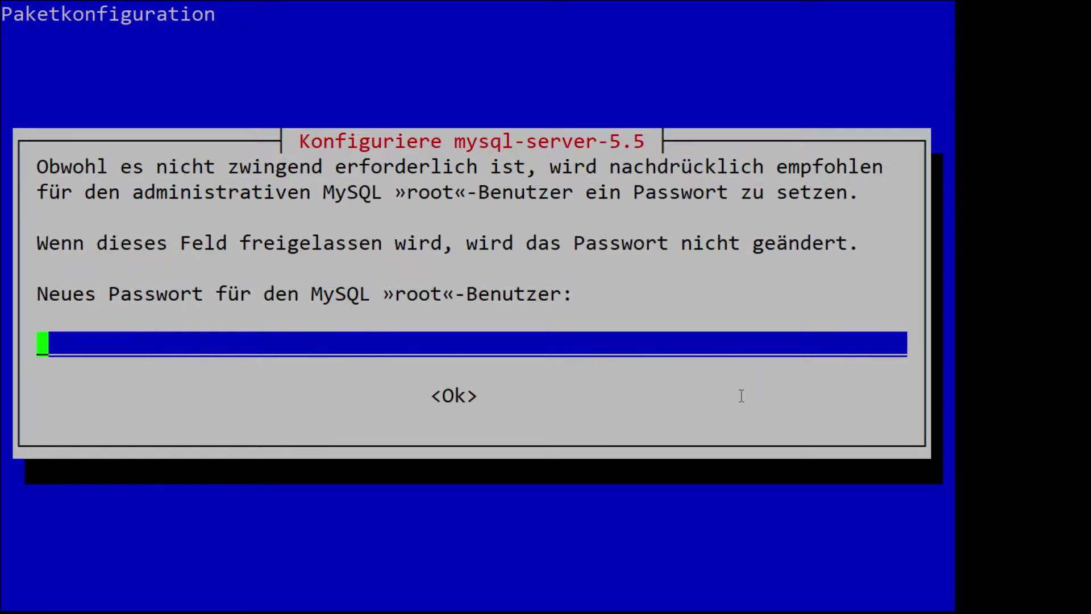
{"action": "type", "text": "*******"}
{"action": "key", "text": "Return"}
{"action": "type", "text": "***"}
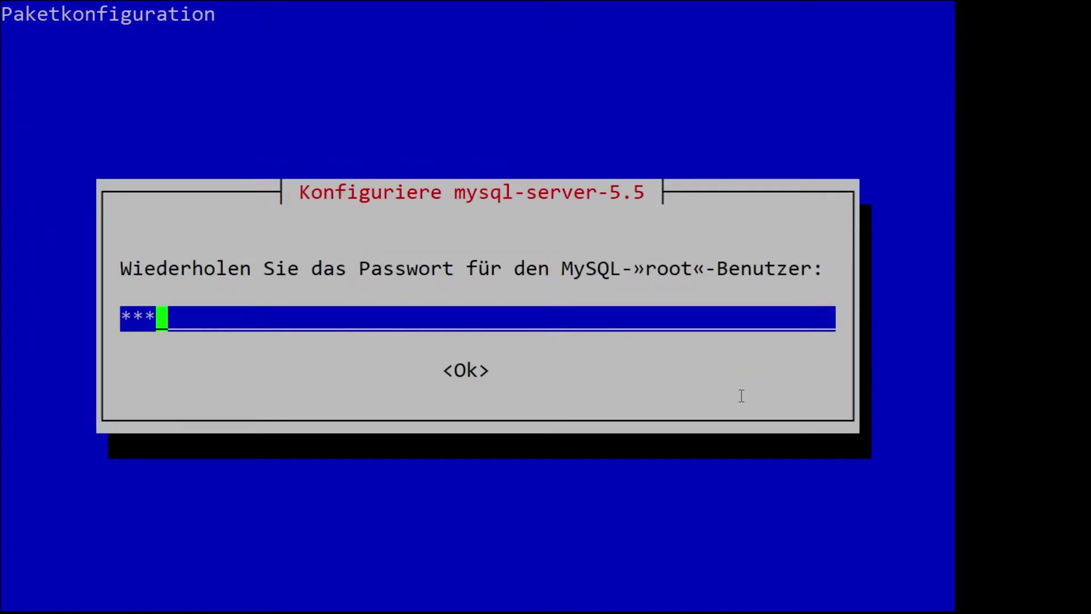
{"action": "type", "text": "****"}
{"action": "key", "text": "Return"}
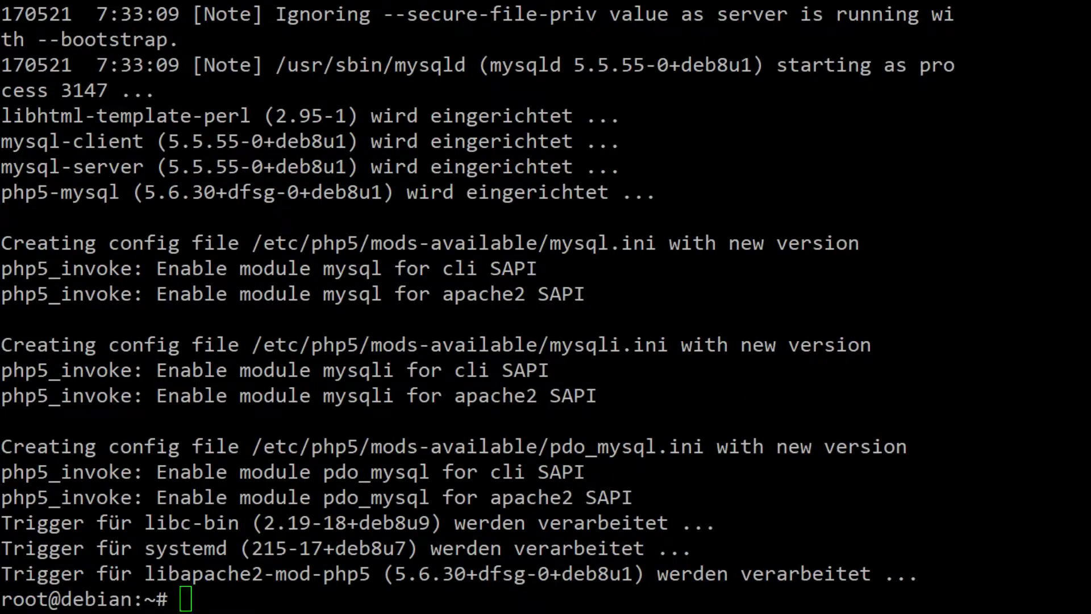
Install phpmyadmin, keeping the web server choice and accepting dbconfig database setup
{"action": "type", "text": "apt-get -y install phpmyadmin"}
{"action": "key", "text": "Return"}
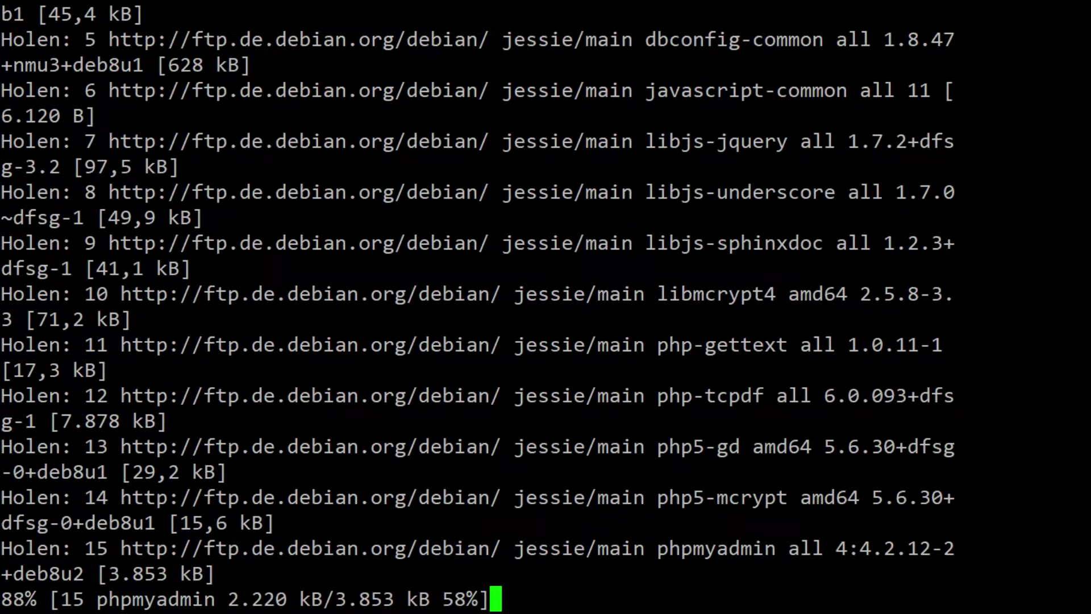
{"action": "key", "text": "Return"}
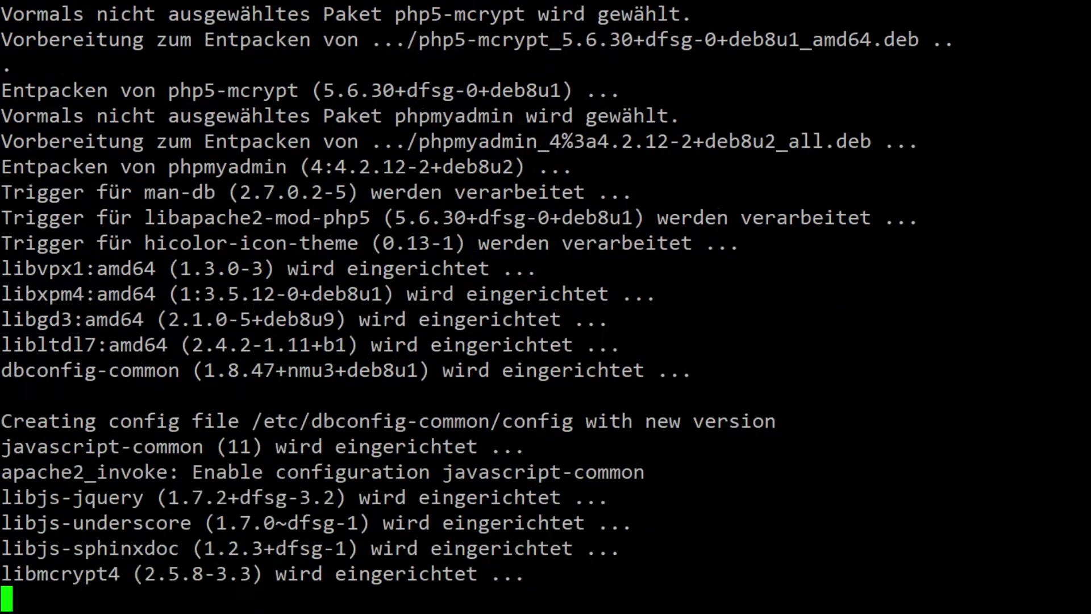
{"action": "key", "text": "Return"}
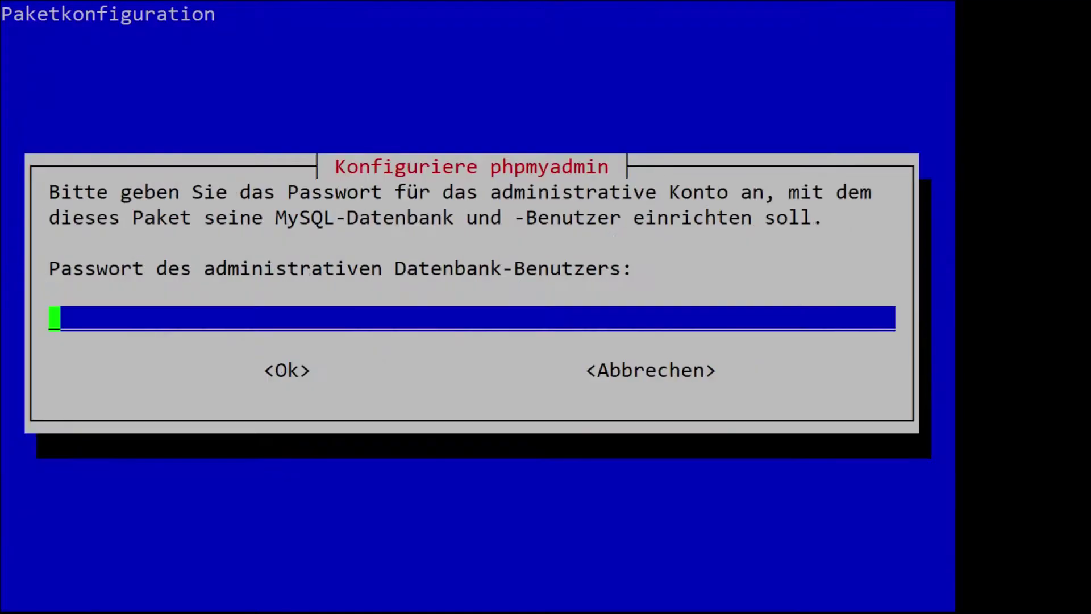
Enter the administrative and application database passwords, then type cd /var/www/html/
{"action": "type", "text": "******"}
{"action": "key", "text": "Return"}
{"action": "type", "text": "*****"}
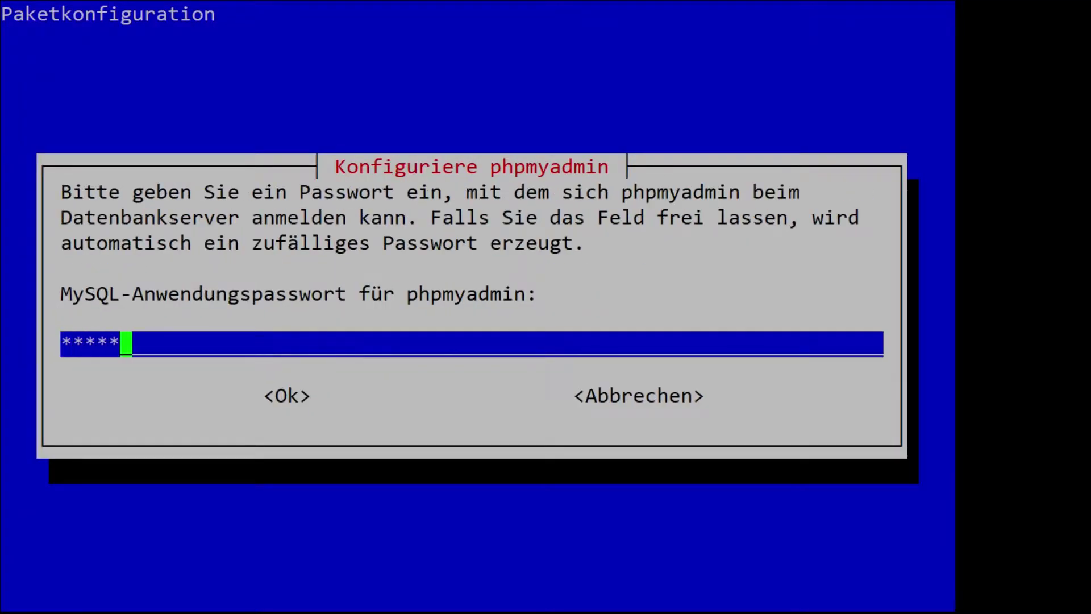
{"action": "key", "text": "Return"}
{"action": "type", "text": "*****"}
{"action": "key", "text": "Return"}
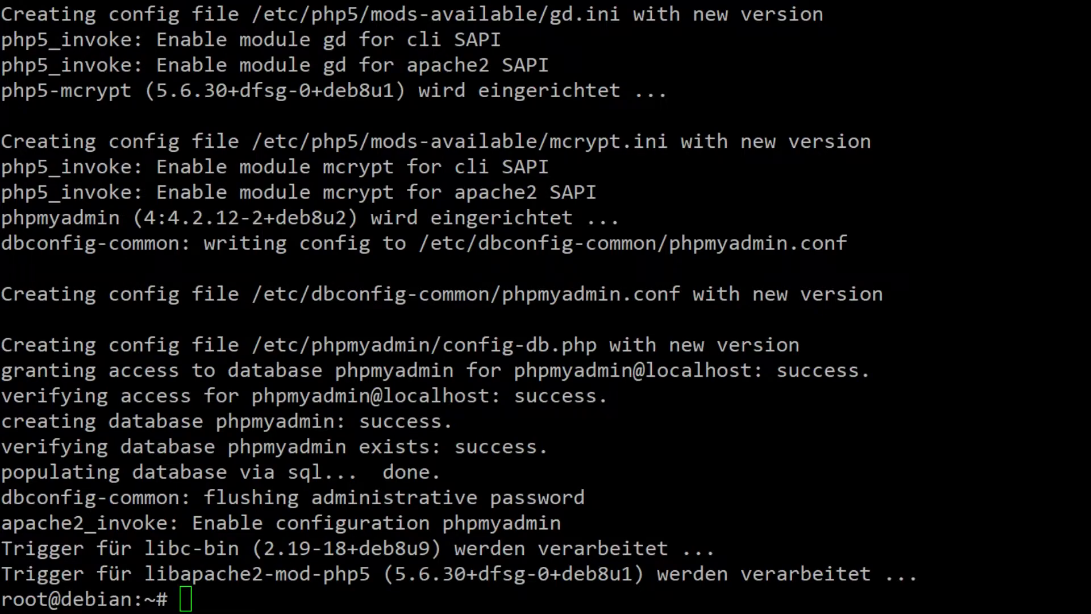
{"action": "left_click", "coordinate": [797, 520]}
{"action": "type", "text": "cd /var/"}
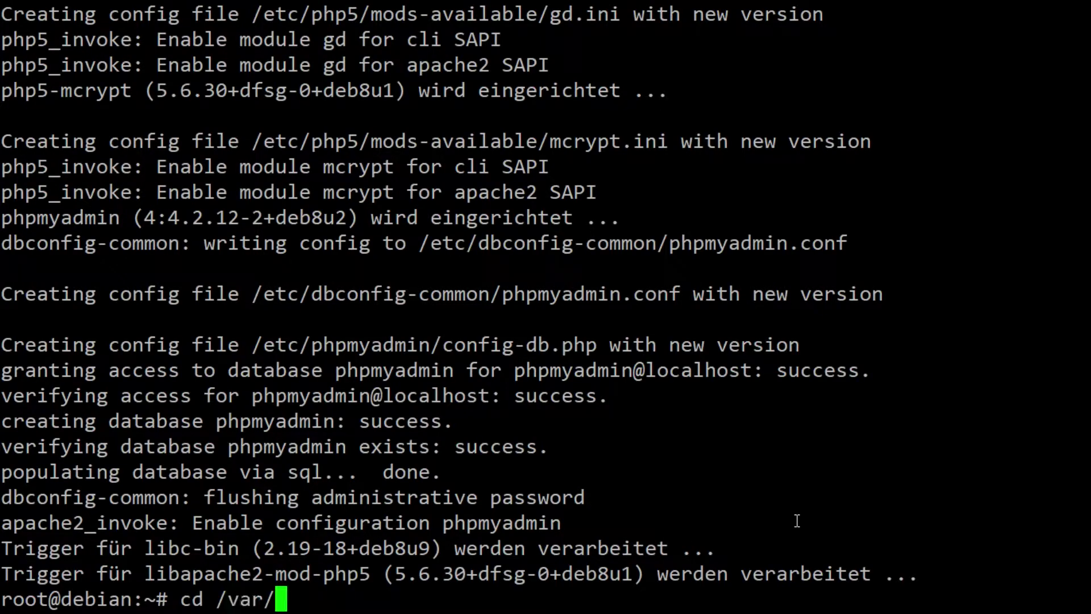
{"action": "type", "text": "www/html/"}
In /var/www/html, symlink /usr/share/phpmyadmin/ as phpmyadmin and restart apache2
{"action": "key", "text": "Return"}
{"action": "type", "text": "ls"}
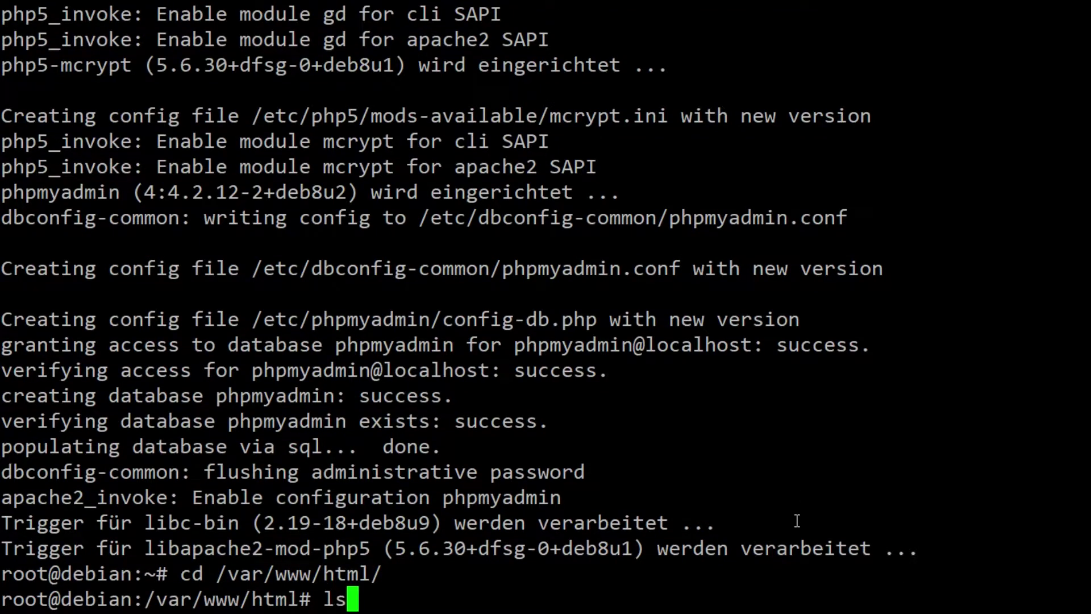
{"action": "key", "text": "BackSpace"}
{"action": "key", "text": "BackSpace"}
{"action": "type", "text": "ln -s /usr/share/phpmyadmin/ phpmyadmin"}
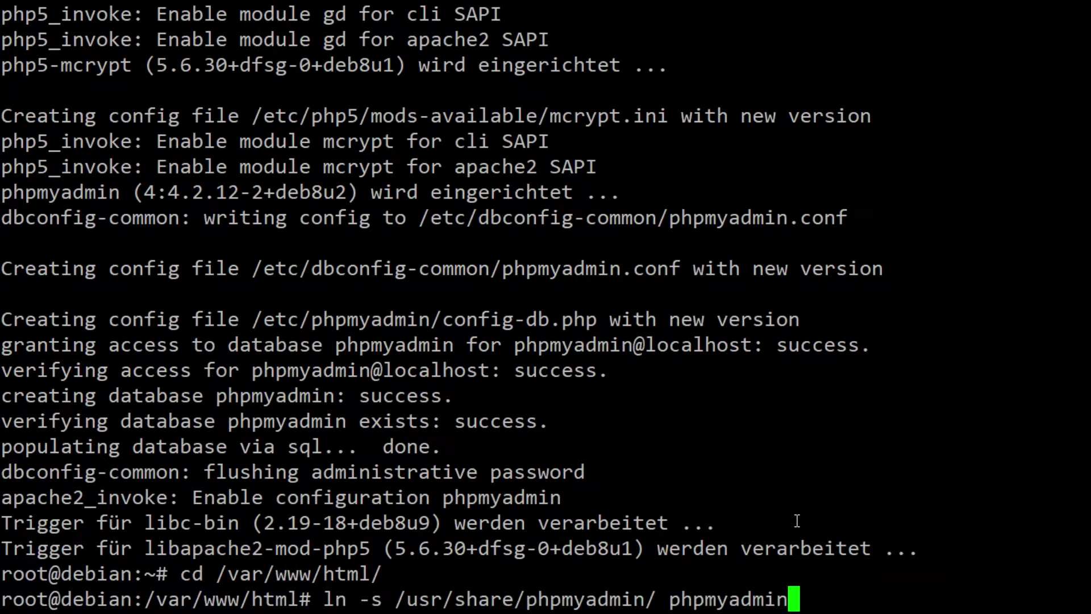
{"action": "key", "text": "Return"}
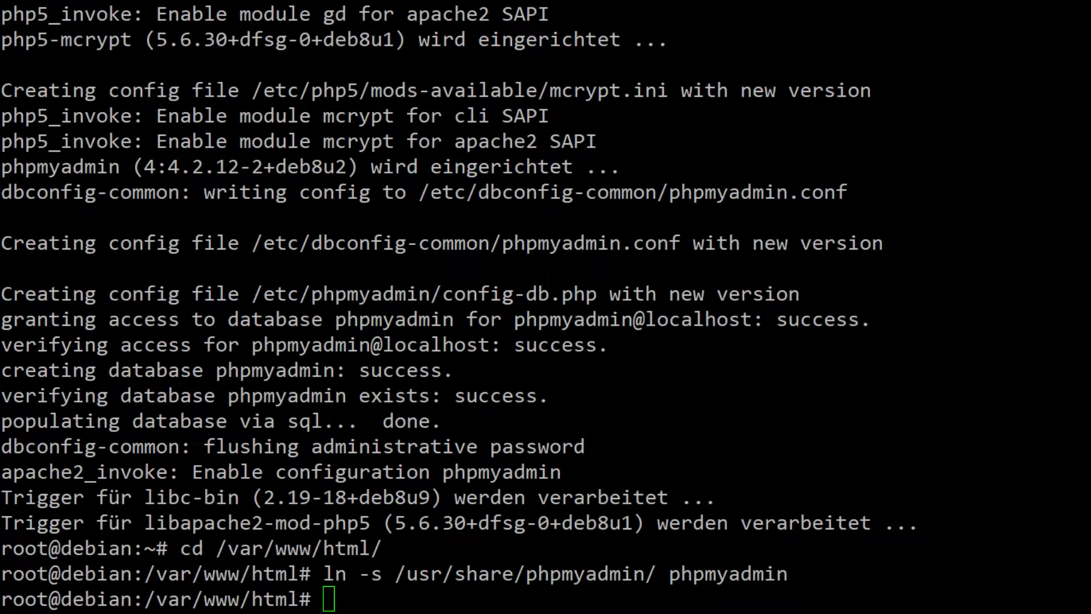
{"action": "type", "text": "/etc/init.d/apache2 restart"}
{"action": "key", "text": "Return"}
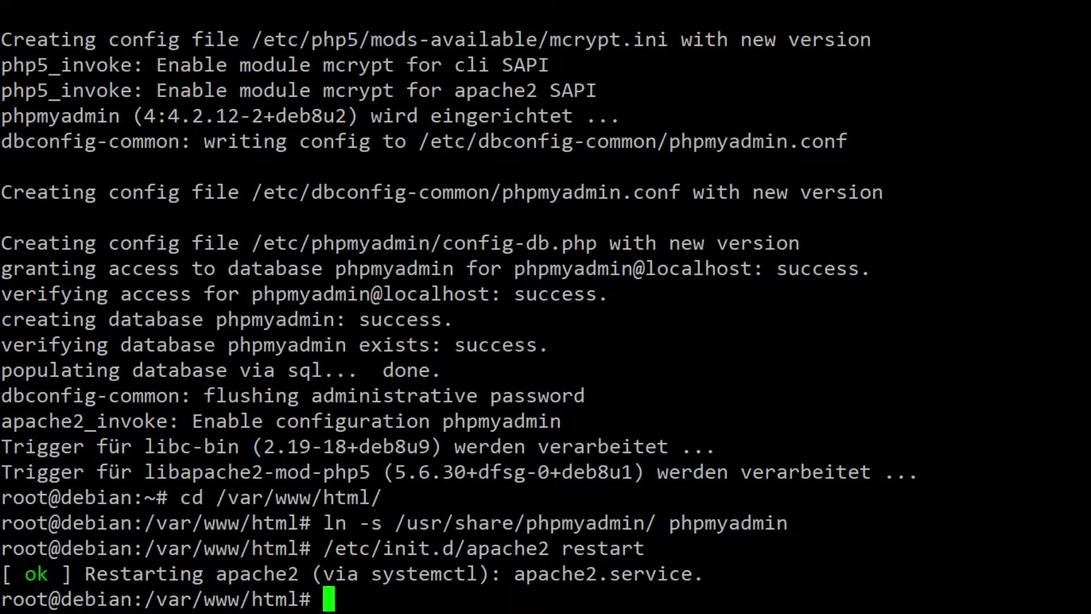
{"action": "left_click", "coordinate": [815, 351]}
Add the webupd8team Java repository lines, import key EEA14886 and run apt-get update
{"action": "right_click", "coordinate": [815, 351]}
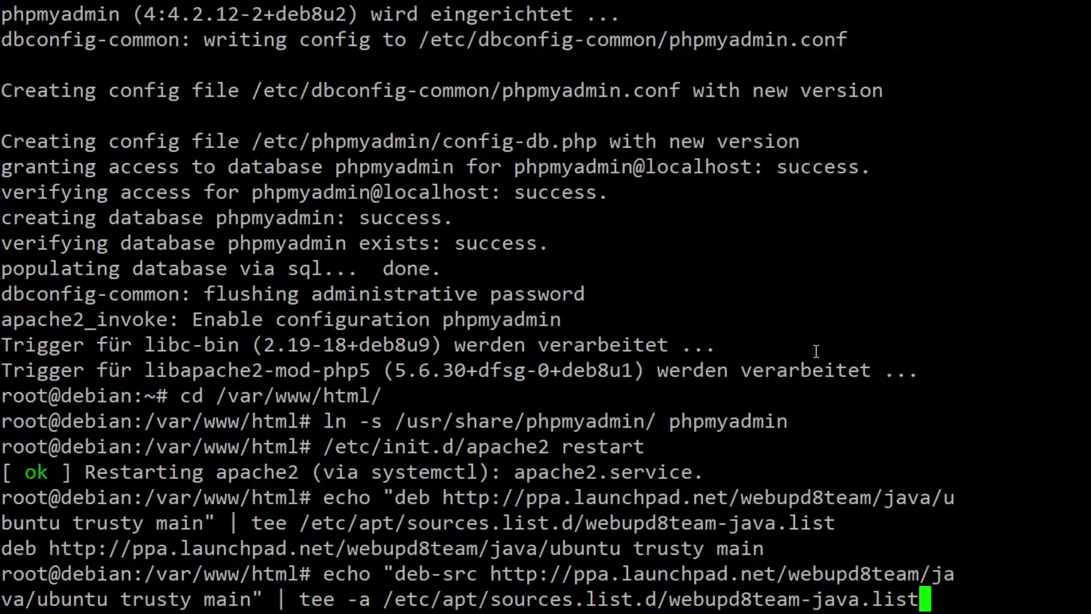
{"action": "key", "text": "Return"}
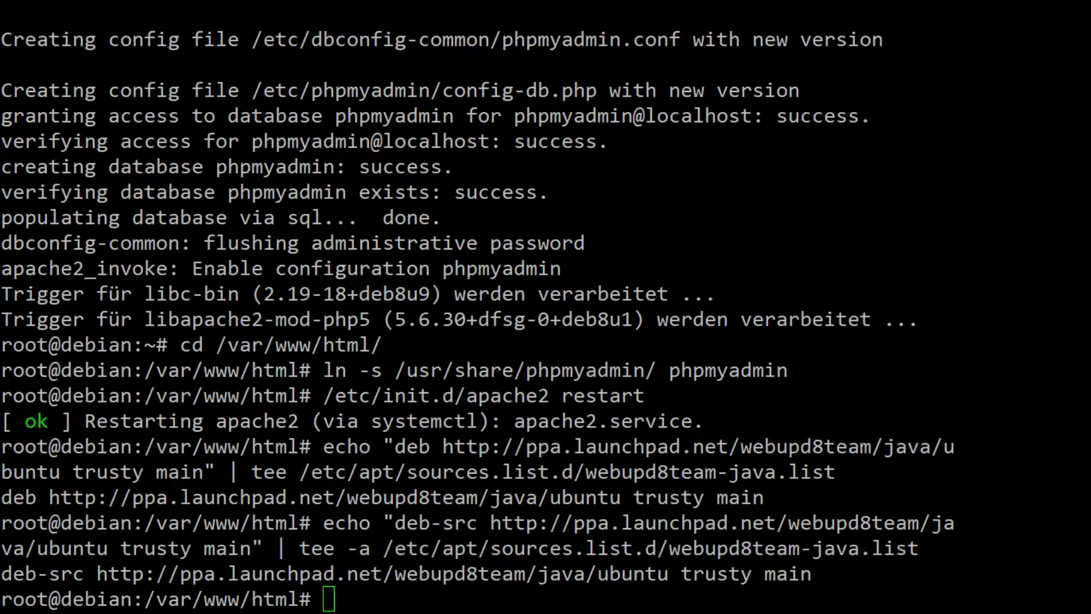
{"action": "type", "text": "apt-key adv --keyserver keyserver.ubuntu.com --recv-keys EEA14886"}
{"action": "key", "text": "Return"}
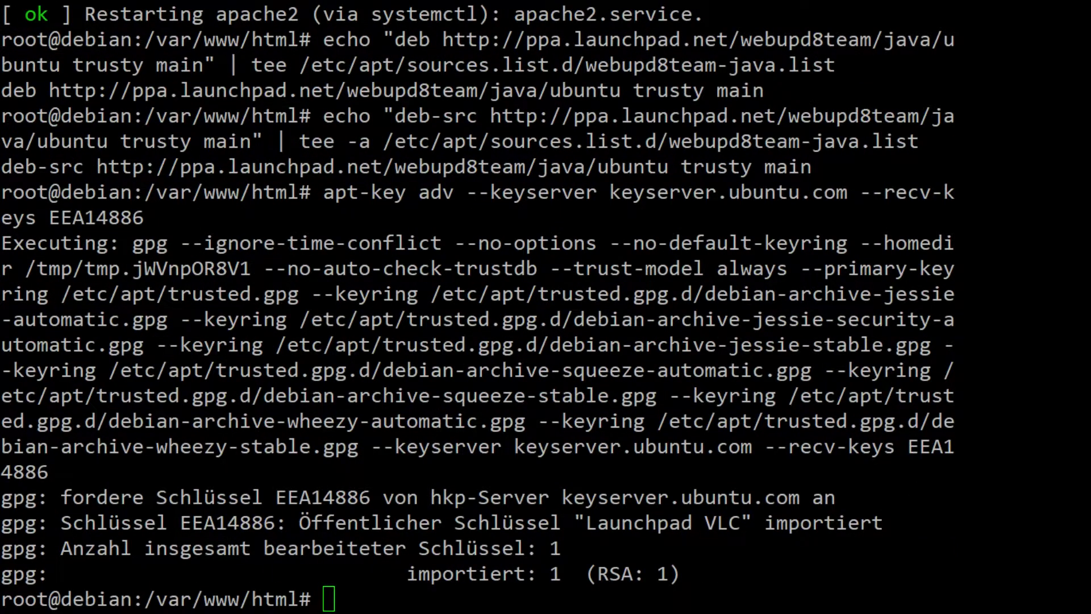
{"action": "type", "text": "apt-get update"}
{"action": "key", "text": "Return"}
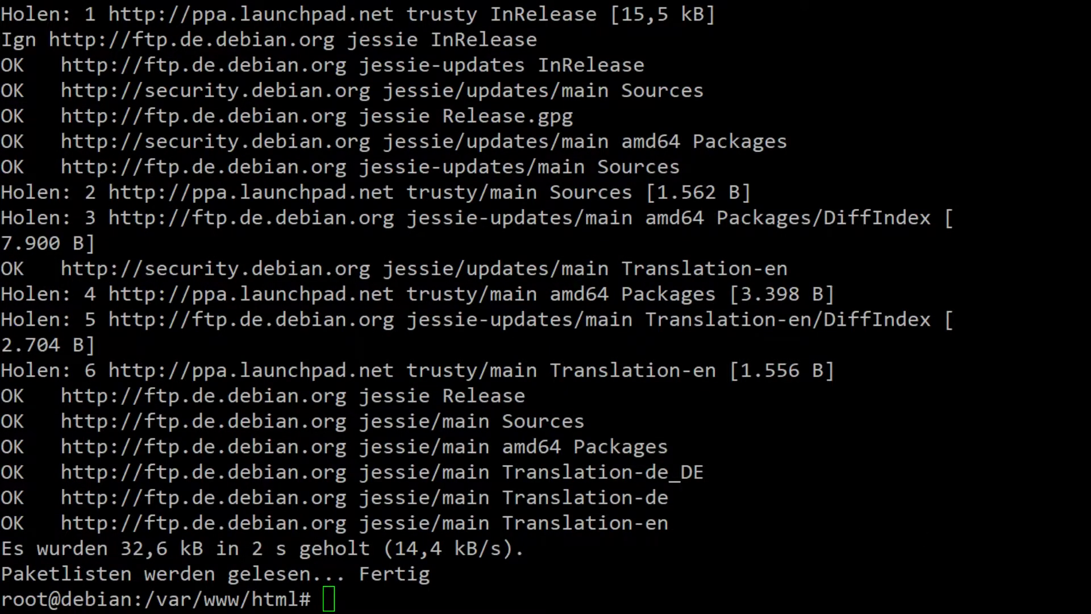
{"action": "left_click", "coordinate": [762, 536]}
{"action": "right_click", "coordinate": [762, 536]}
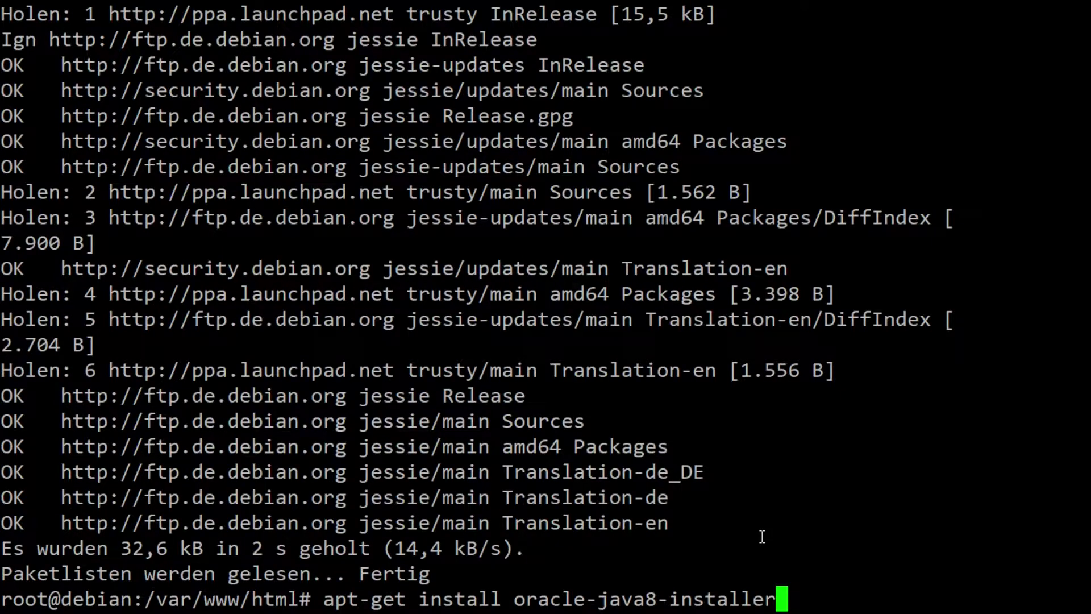
Install oracle-java8-installer, answering j and accepting the Oracle Binary Code licence with <Ja>
{"action": "key", "text": "Return"}
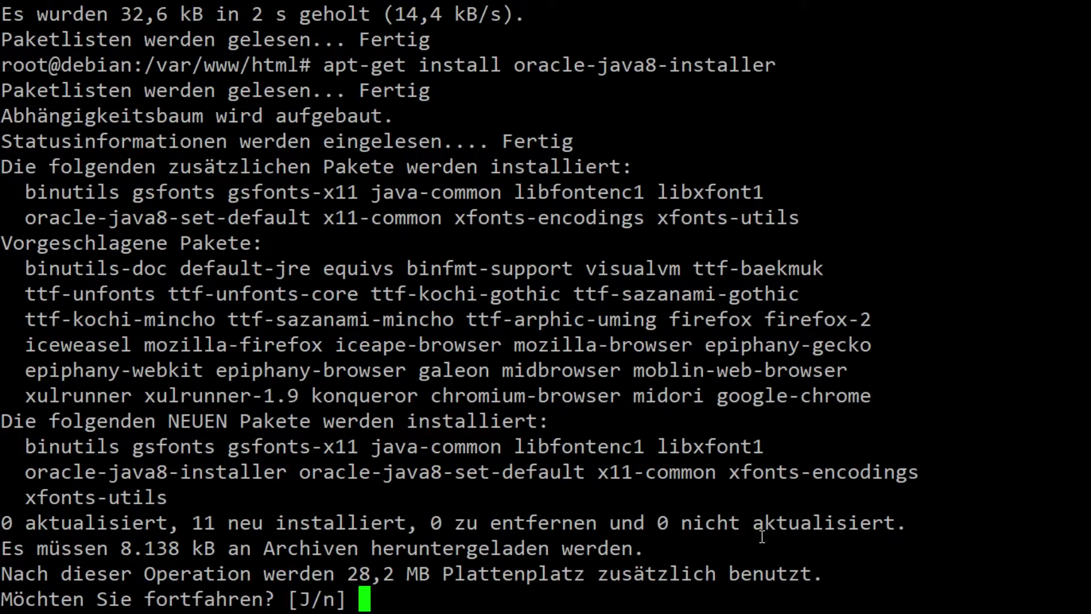
{"action": "type", "text": "j"}
{"action": "key", "text": "Return"}
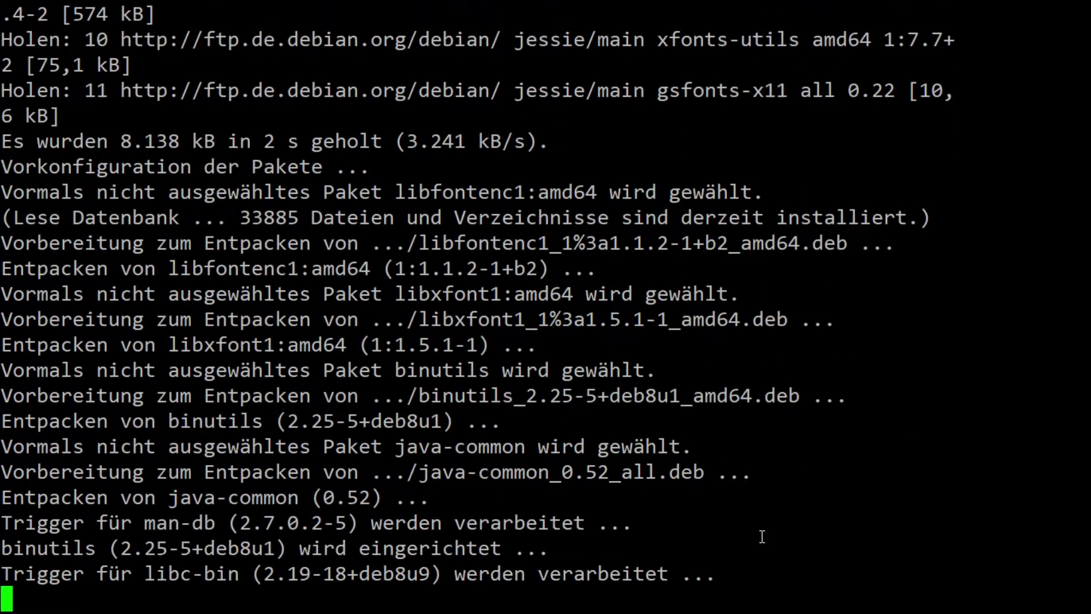
{"action": "key", "text": "Return"}
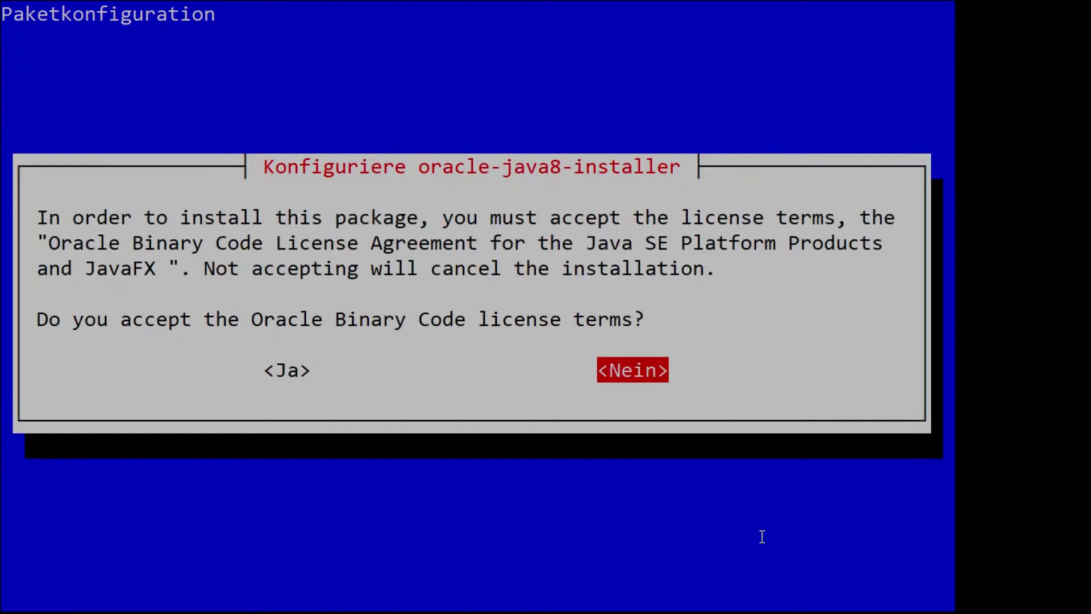
{"action": "key", "text": "Left"}
{"action": "key", "text": "Return"}
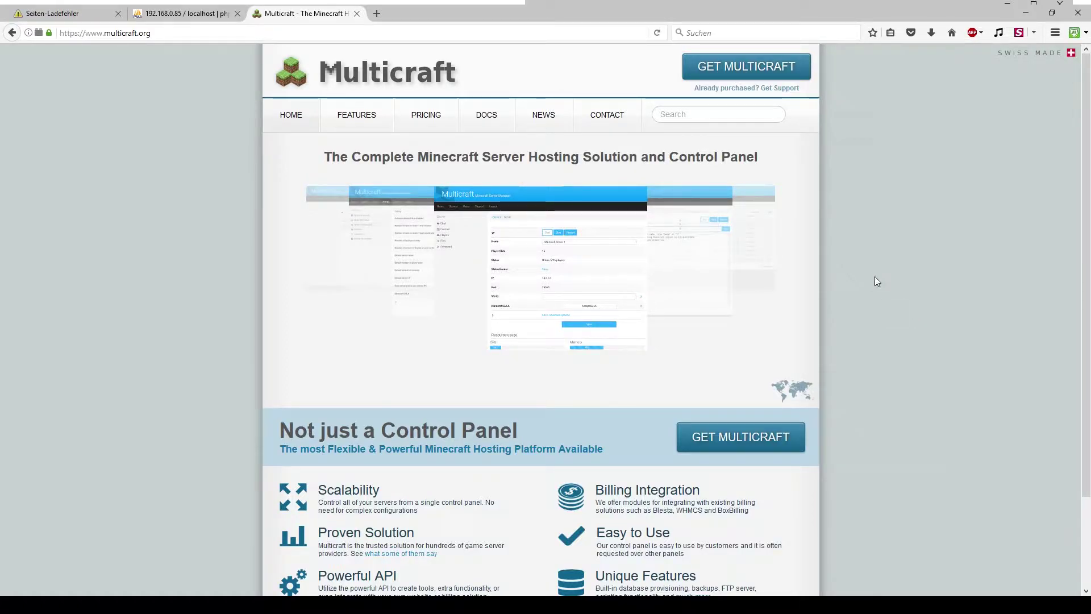
On multicraft.org, open GET MULTICRAFT and pick the Linux 64bit download
{"action": "left_click", "coordinate": [721, 70]}
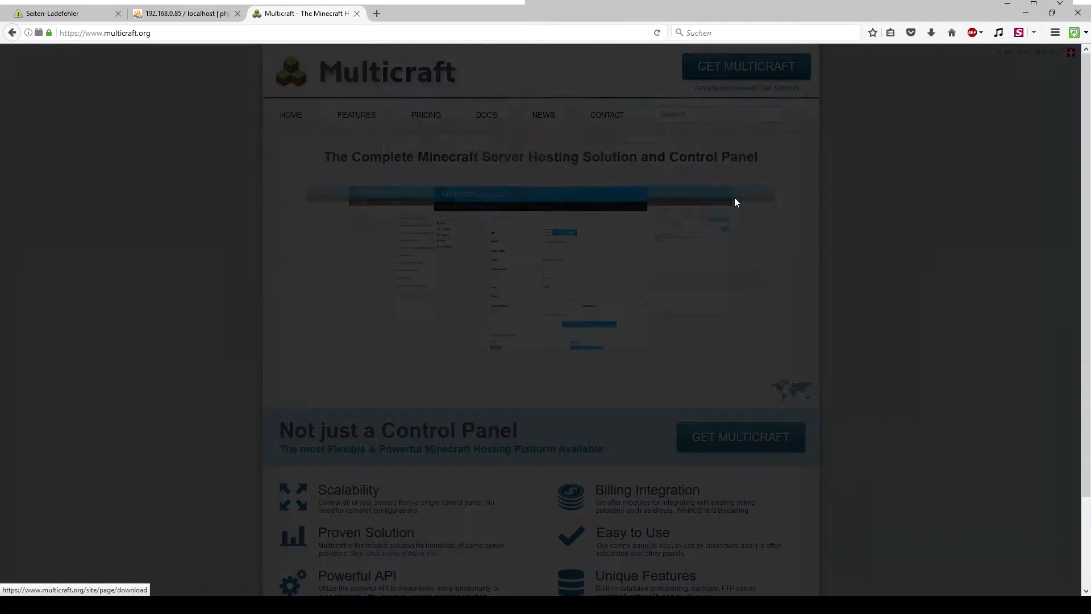
{"action": "left_click", "coordinate": [519, 158]}
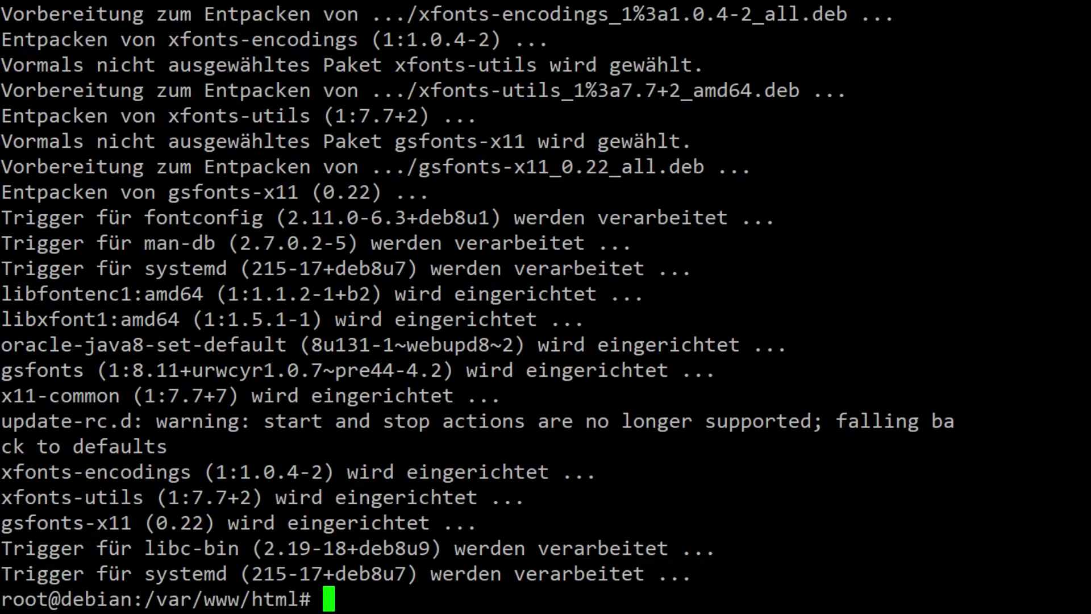
In /home, download multicraft-2.1.1-64.tar.gz with wget
{"action": "type", "text": "cd /home/"}
{"action": "key", "text": "Return"}
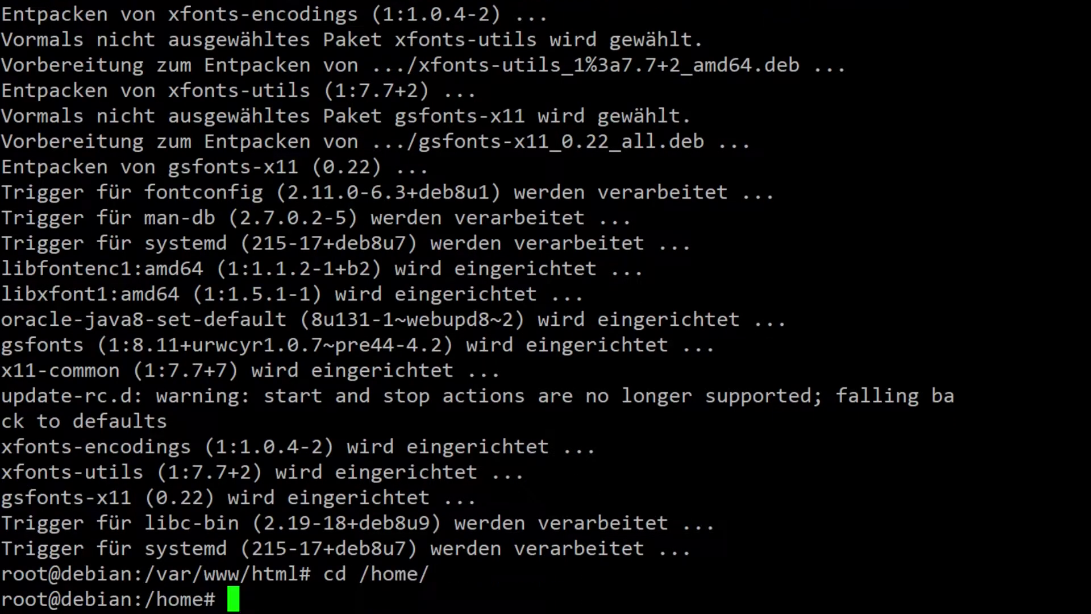
{"action": "type", "text": "w"}
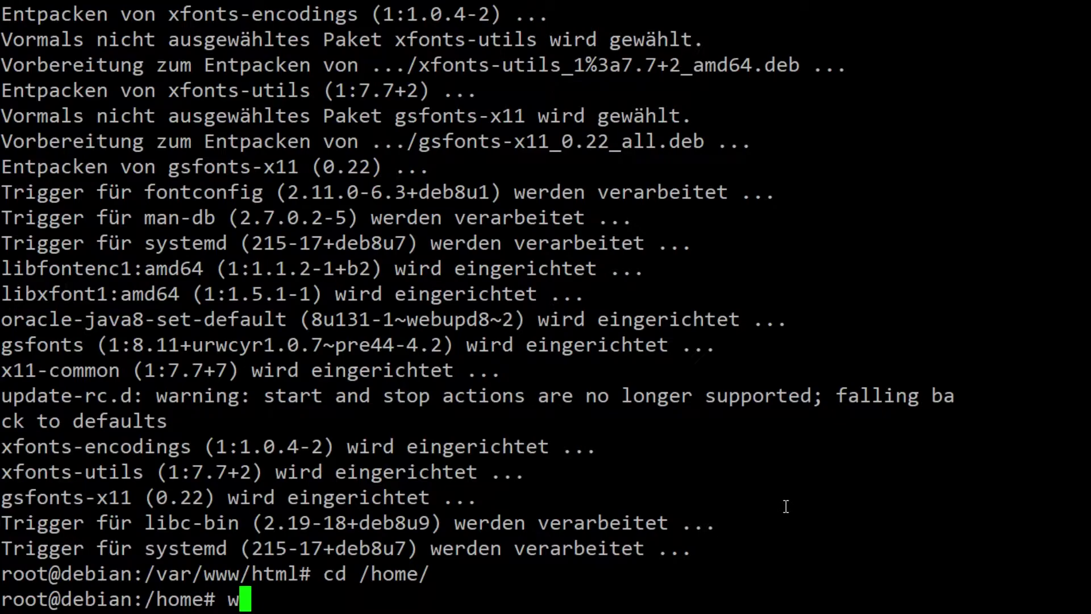
{"action": "type", "text": "get https://www.multicraft.org/files/multicraft-2.1.1-64.tar.gz"}
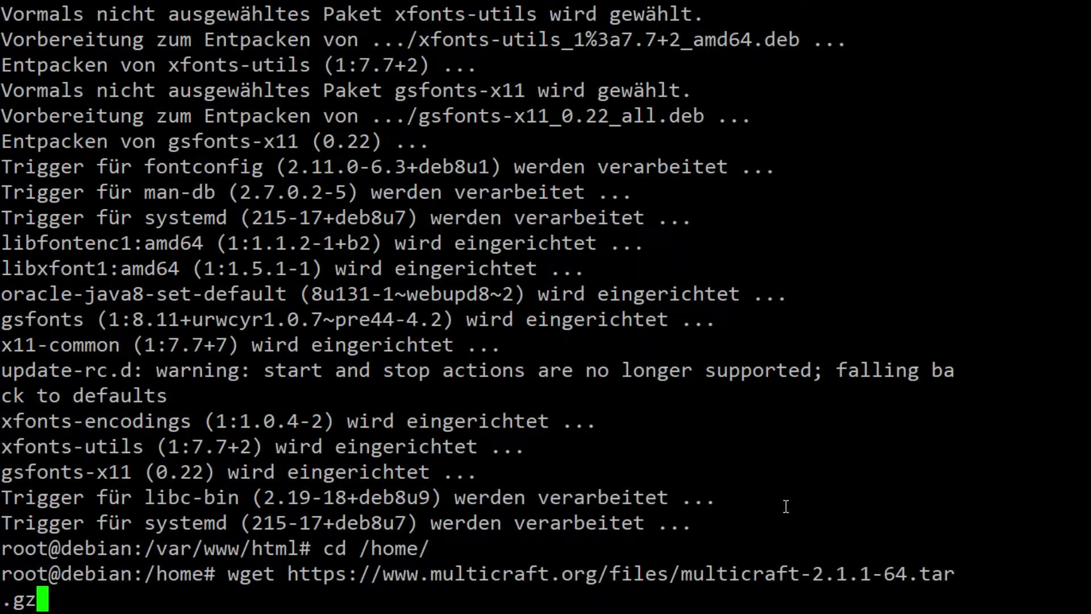
{"action": "key", "text": "Return"}
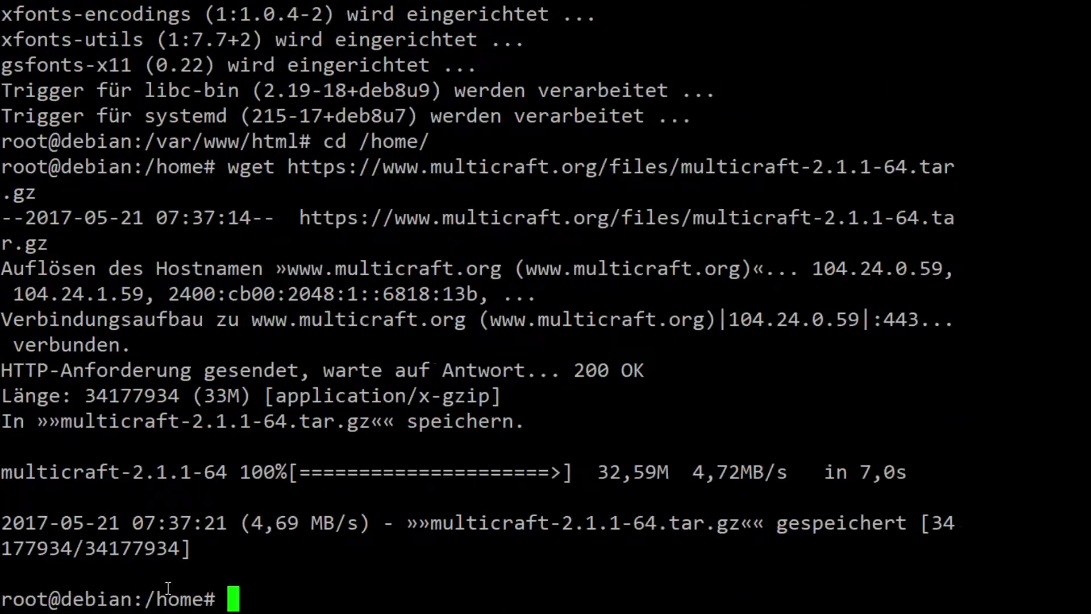
Extract the archive with tar -xzf and list the contents of /home
{"action": "type", "text": "ta"}
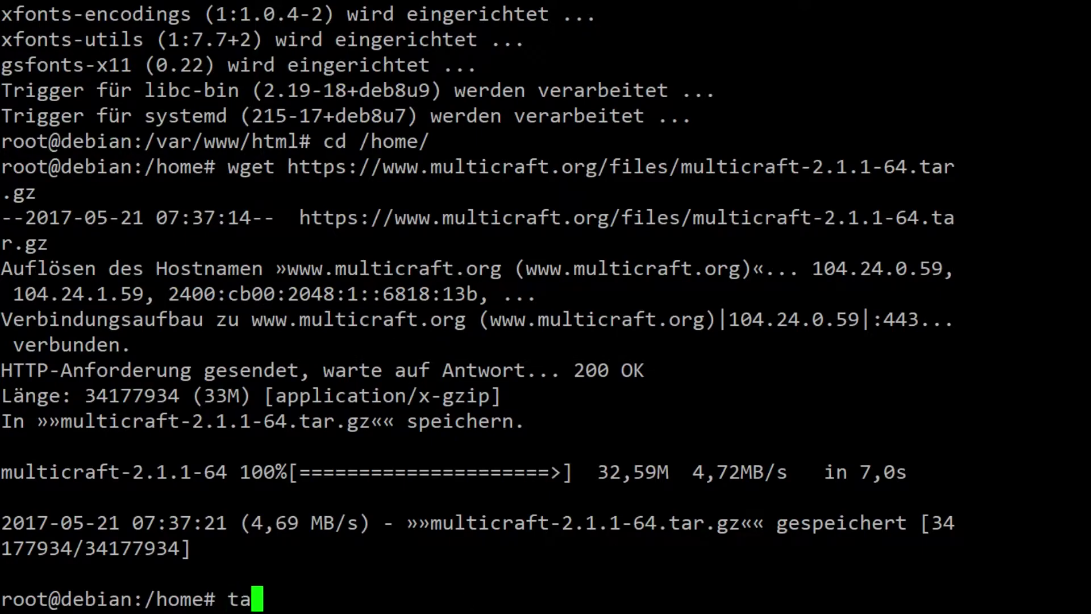
{"action": "type", "text": "er"}
{"action": "key", "text": "BackSpace"}
{"action": "key", "text": "BackSpace"}
{"action": "type", "text": "r -x"}
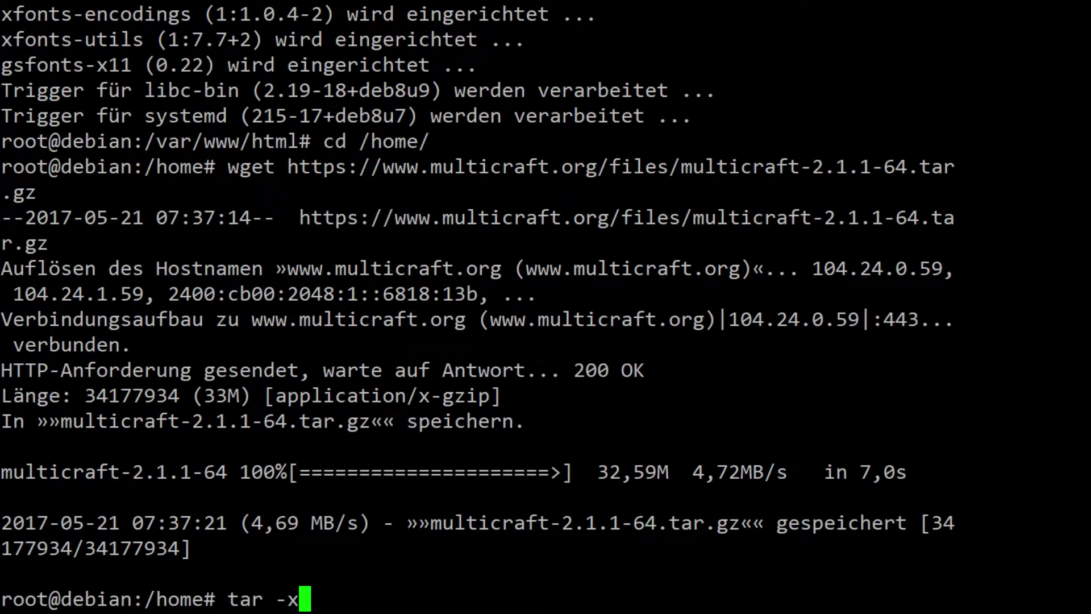
{"action": "type", "text": "zf m"}
{"action": "key", "text": "Tab"}
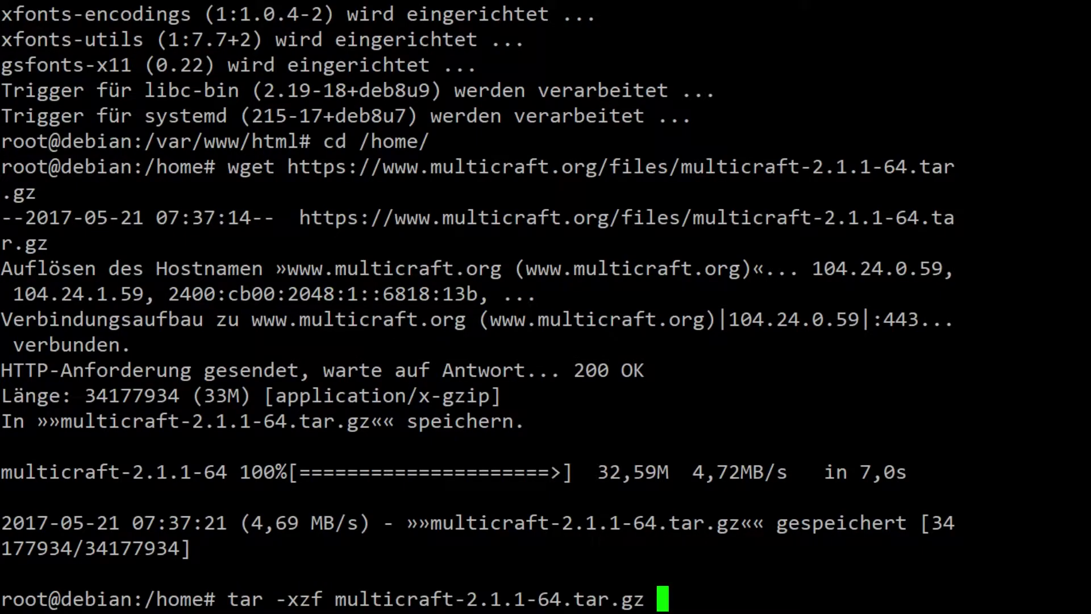
{"action": "key", "text": "Return"}
{"action": "type", "text": "ls"}
{"action": "key", "text": "Return"}
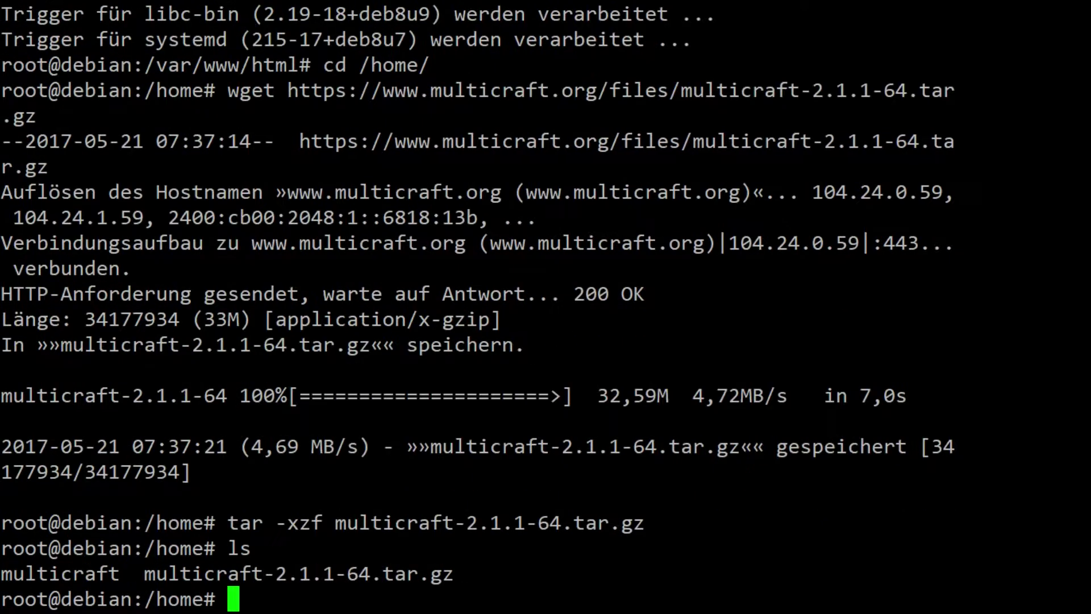
Enter the multicraft folder, list its files and type ./setup.sh at the prompt
{"action": "type", "text": "cd "}
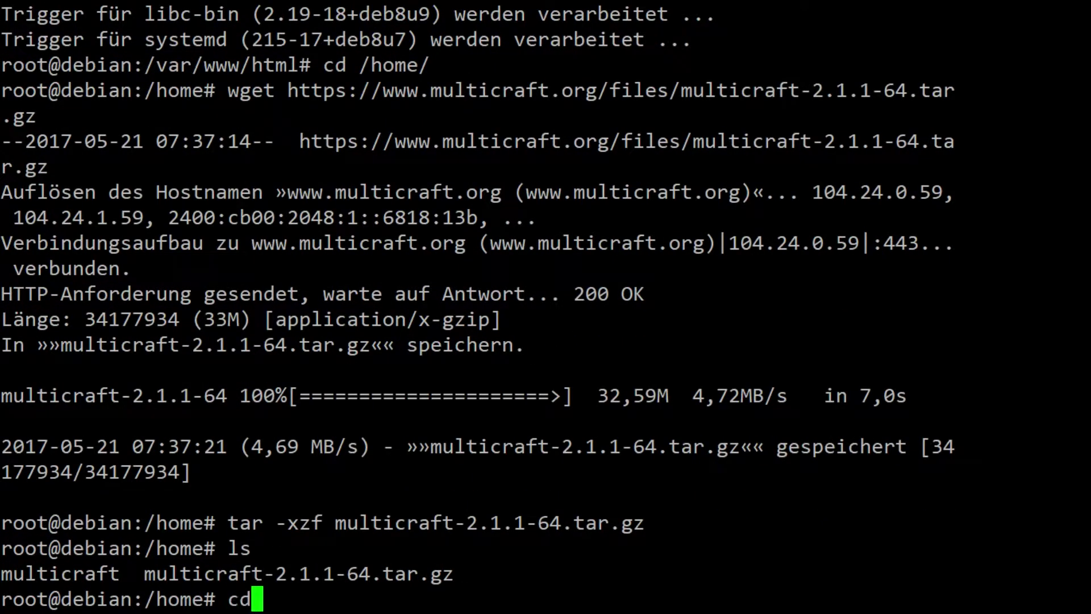
{"action": "type", "text": "m"}
{"action": "key", "text": "Tab"}
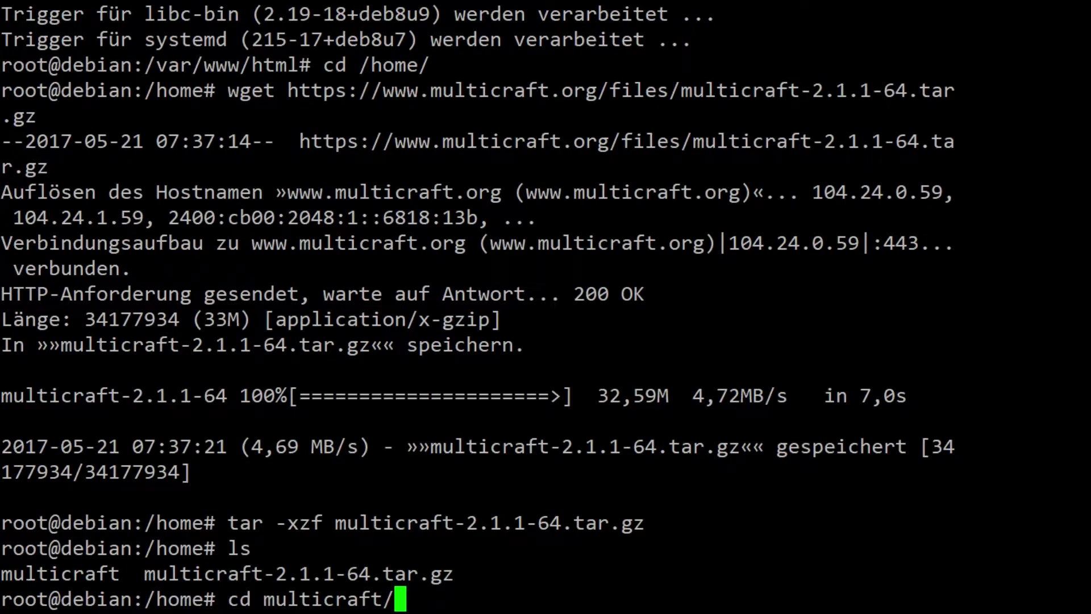
{"action": "key", "text": "Return"}
{"action": "type", "text": "."}
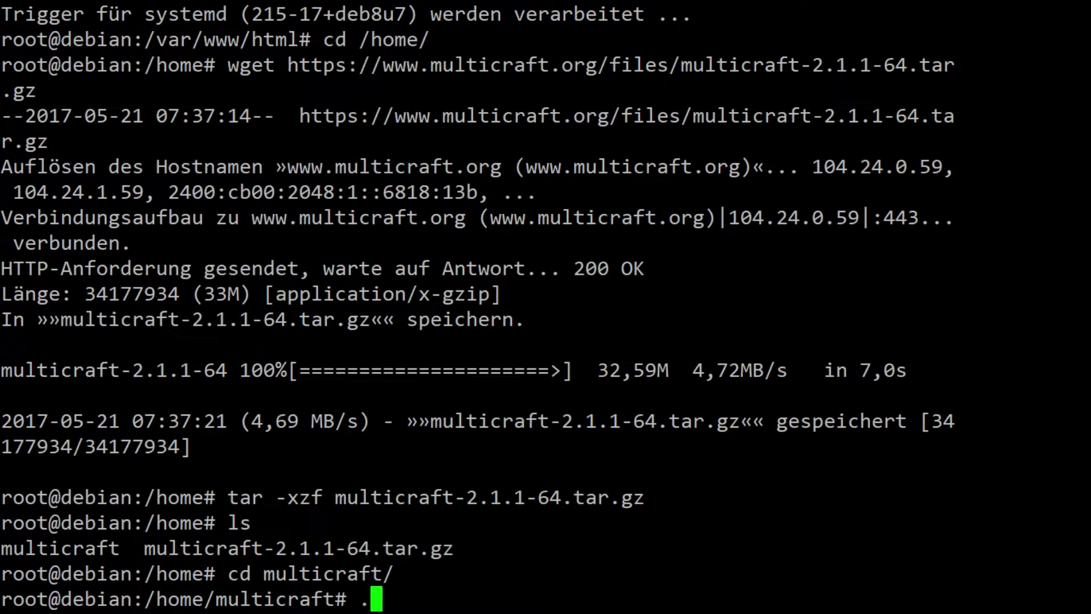
{"action": "type", "text": "/"}
{"action": "key", "text": "BackSpace"}
{"action": "key", "text": "BackSpace"}
{"action": "type", "text": "ls"}
{"action": "key", "text": "Return"}
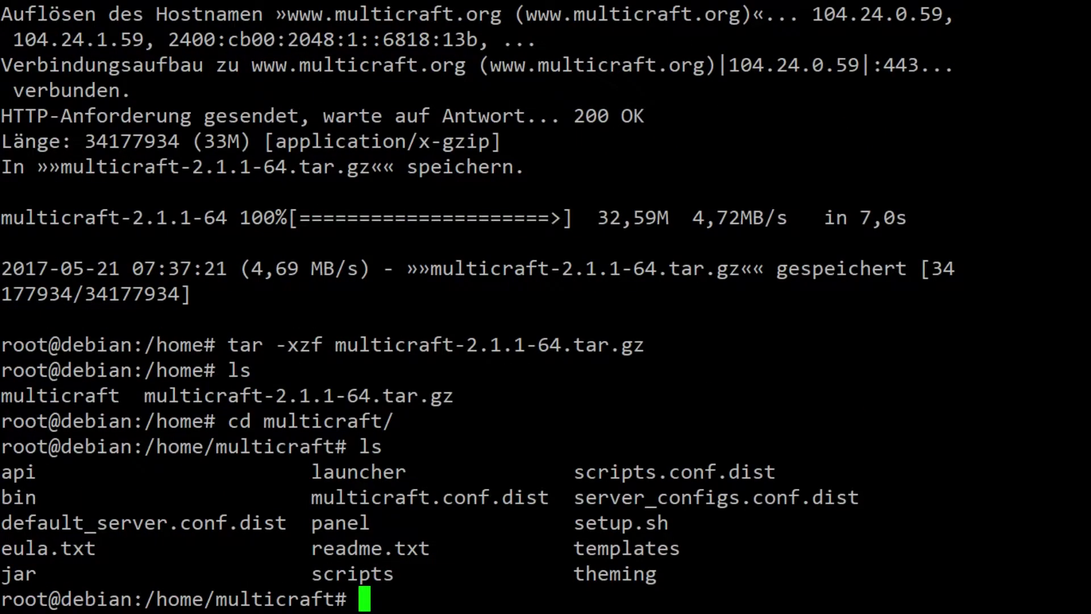
{"action": "double_click", "coordinate": [601, 518]}
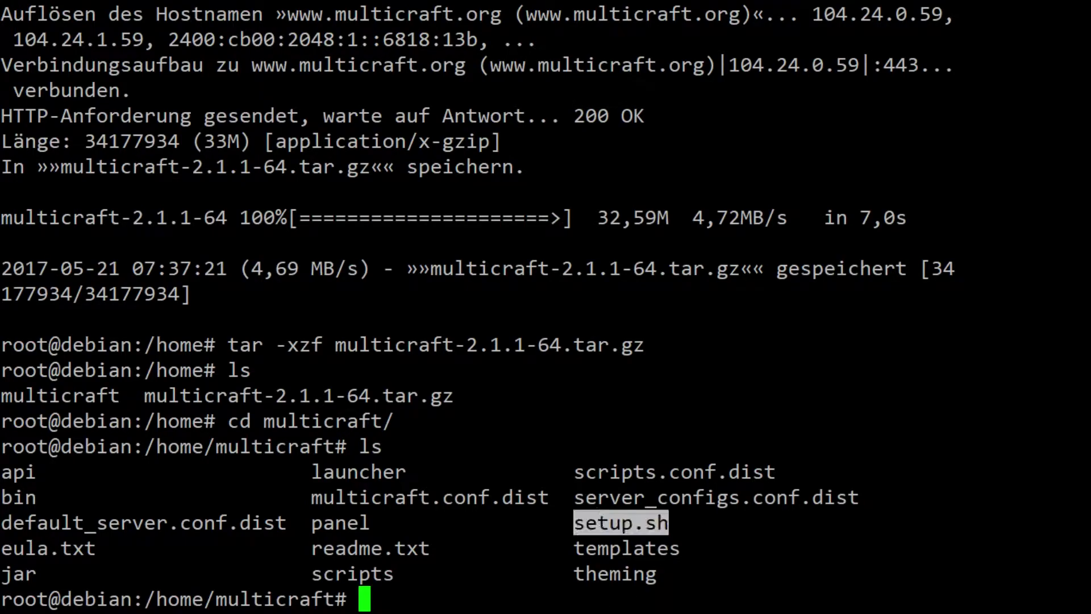
{"action": "left_click", "coordinate": [766, 560]}
{"action": "type", "text": "."}
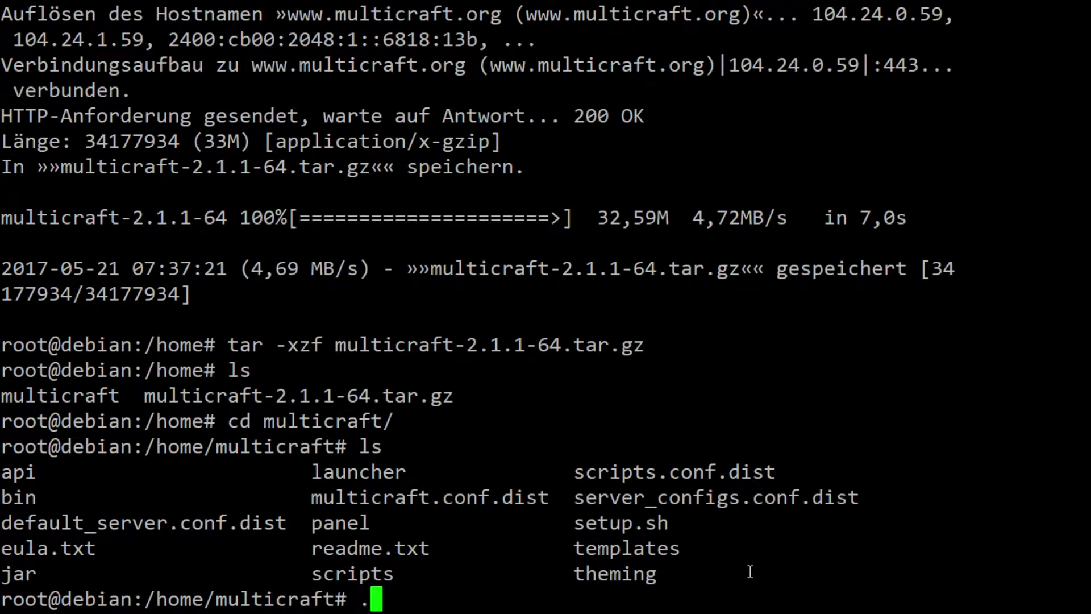
{"action": "type", "text": "/"}
{"action": "type", "text": "set"}
{"action": "key", "text": "Tab"}
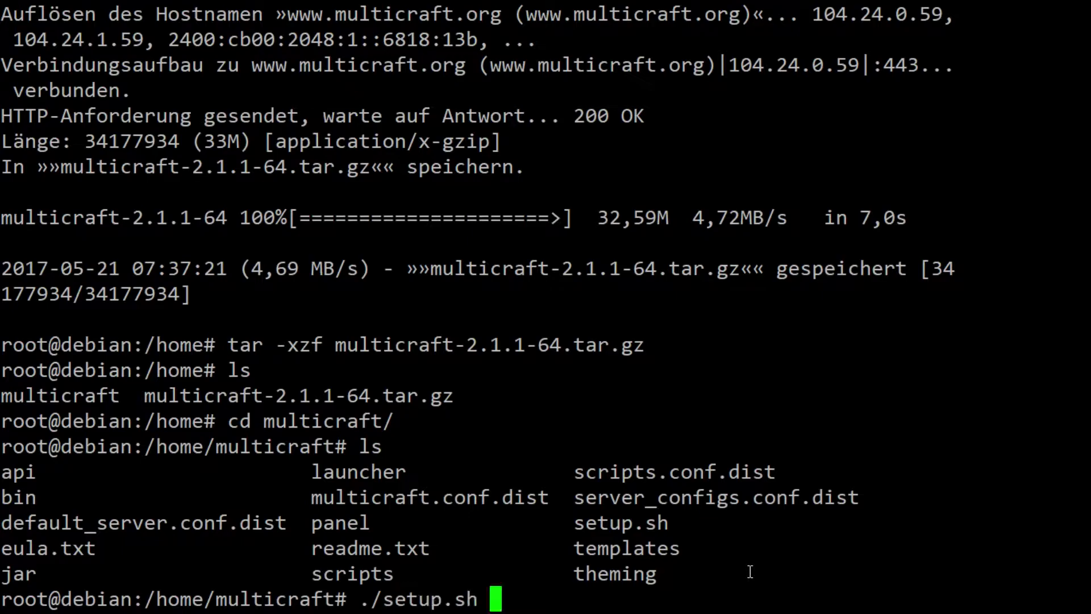
Run ./setup.sh with defaults: per-server users, minecraft user, /home/minecraft/multicraft, no license key, daemon ID 1
{"action": "key", "text": "Return"}
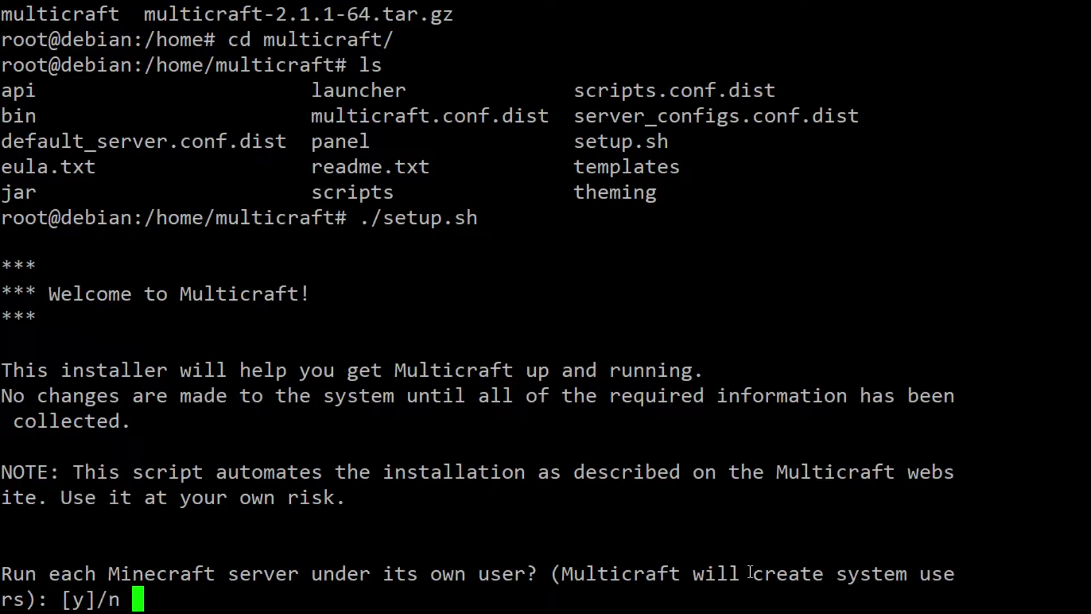
{"action": "key", "text": "Return"}
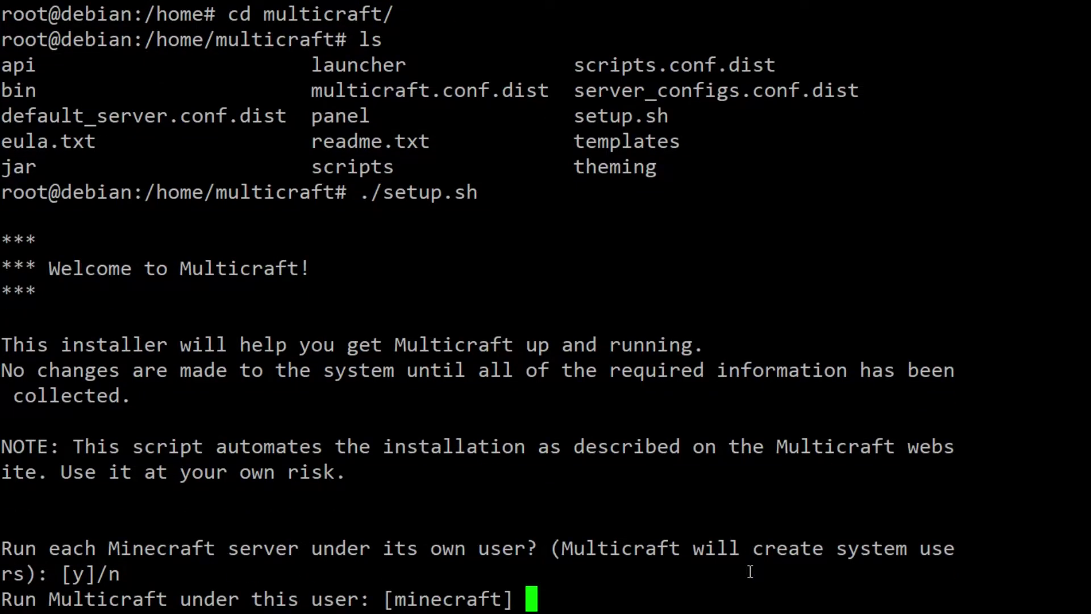
{"action": "key", "text": "Return"}
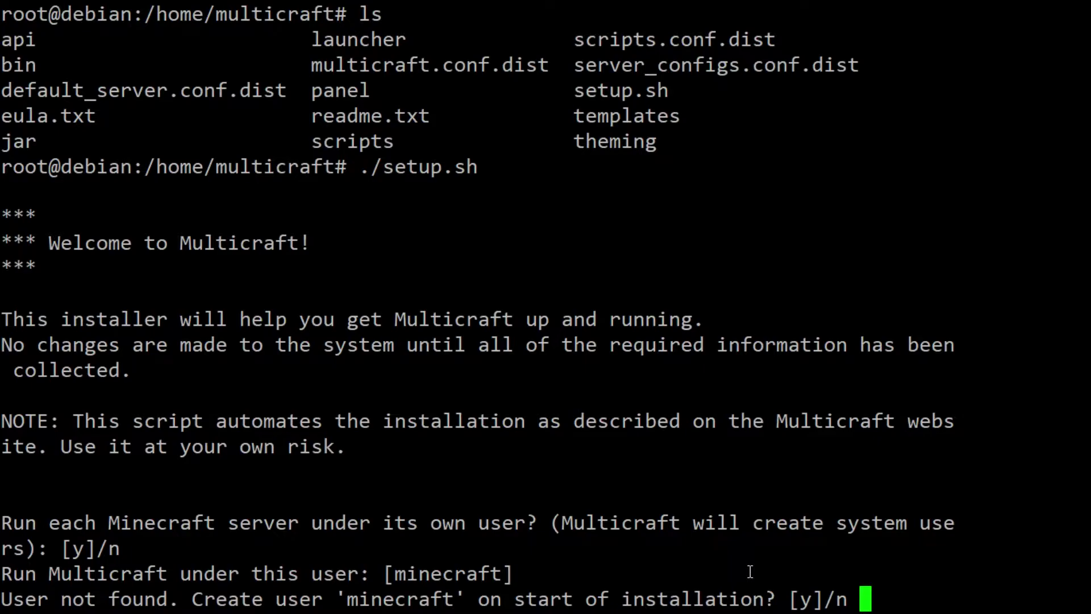
{"action": "key", "text": "Return"}
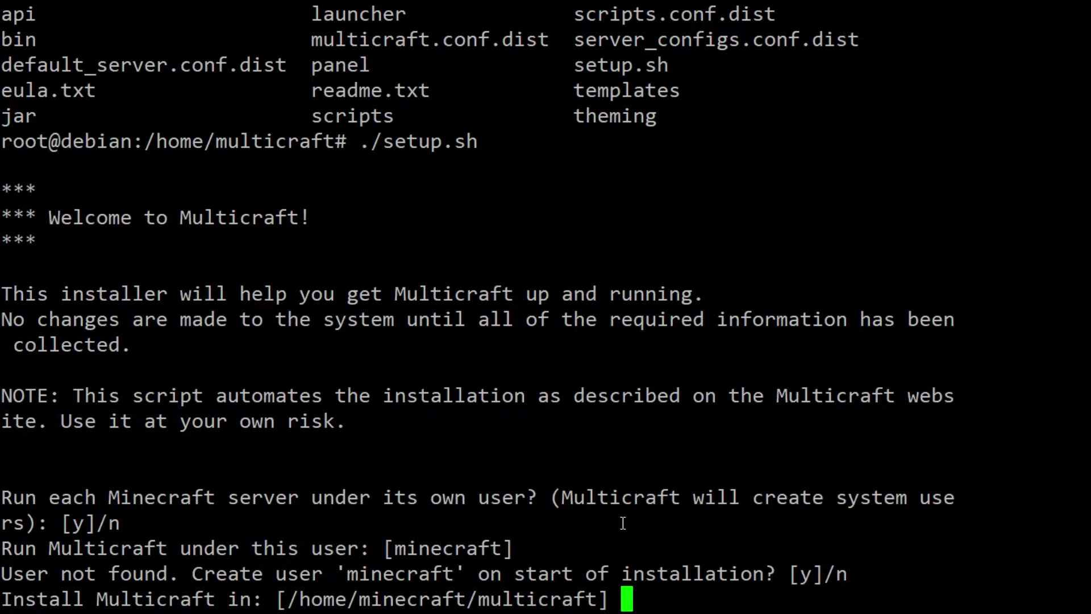
{"action": "key", "text": "Return"}
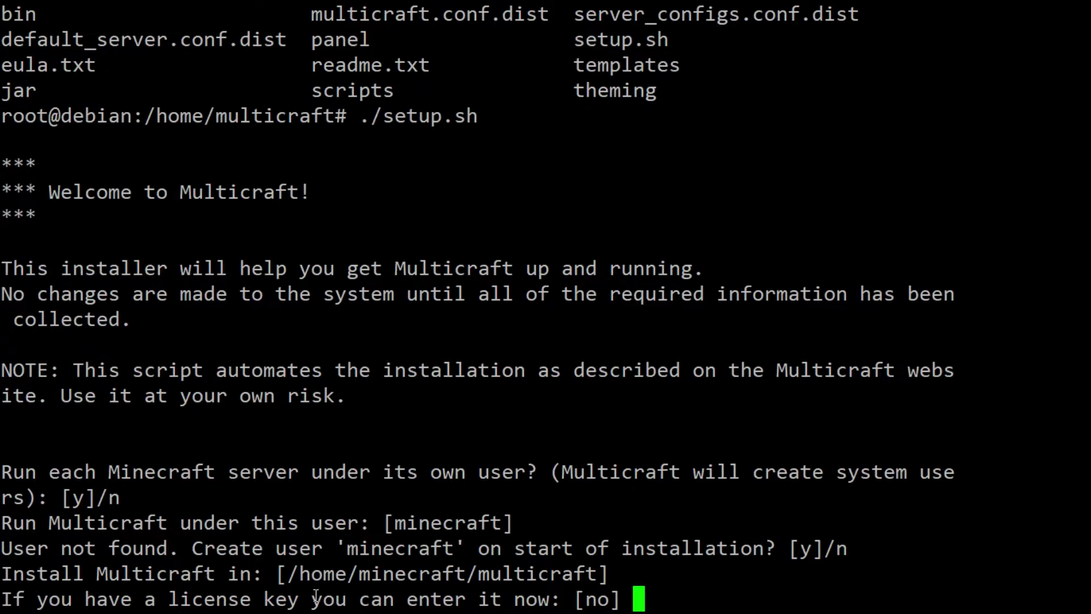
{"action": "key", "text": "Return"}
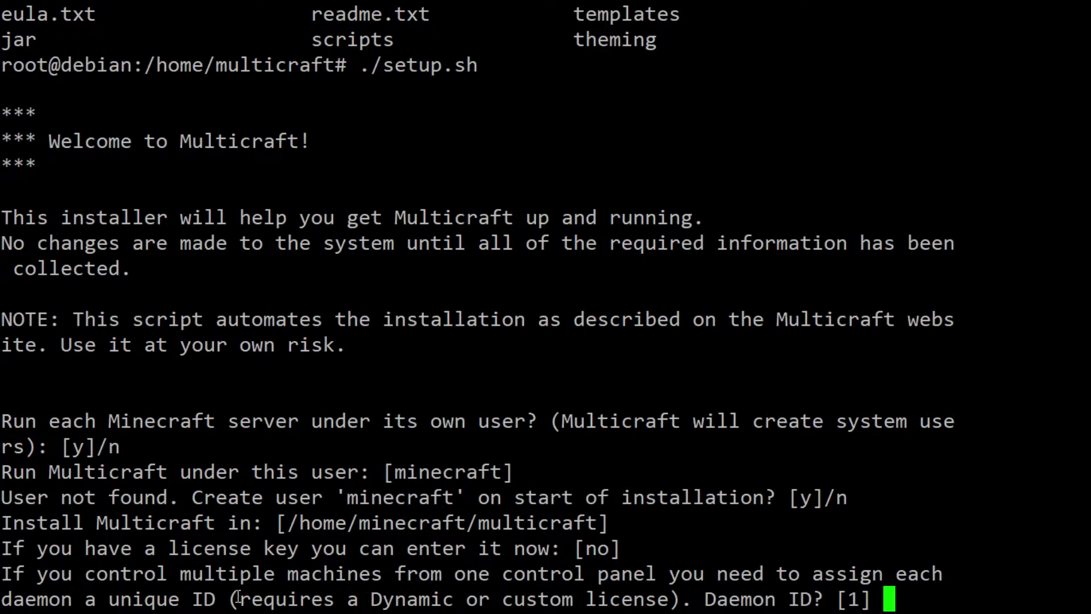
{"action": "left_click_drag", "start_coordinate": [239, 597], "coordinate": [668, 598]}
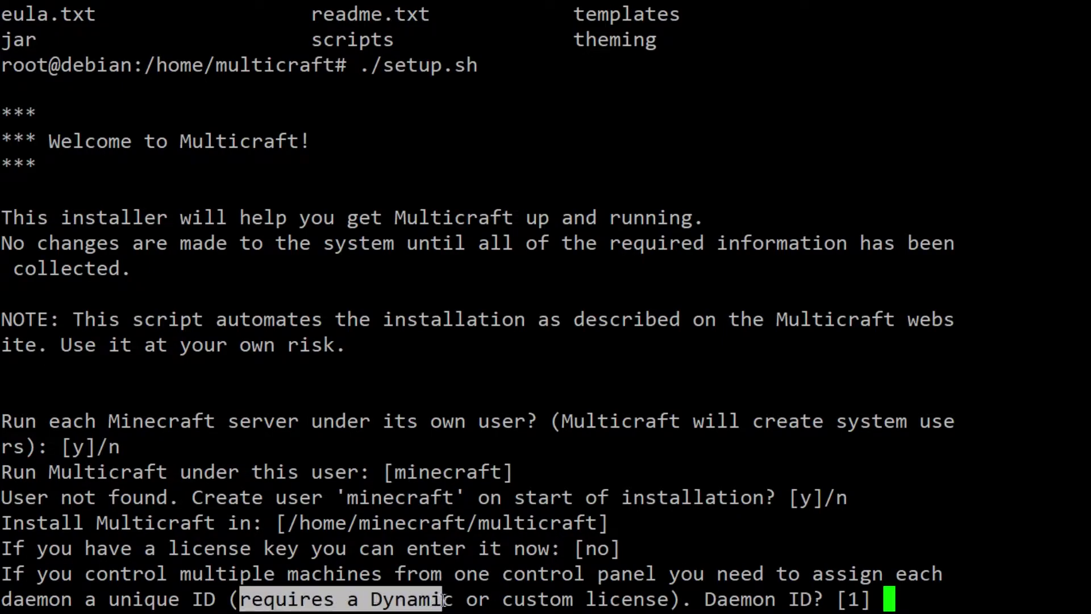
{"action": "left_click", "coordinate": [700, 585]}
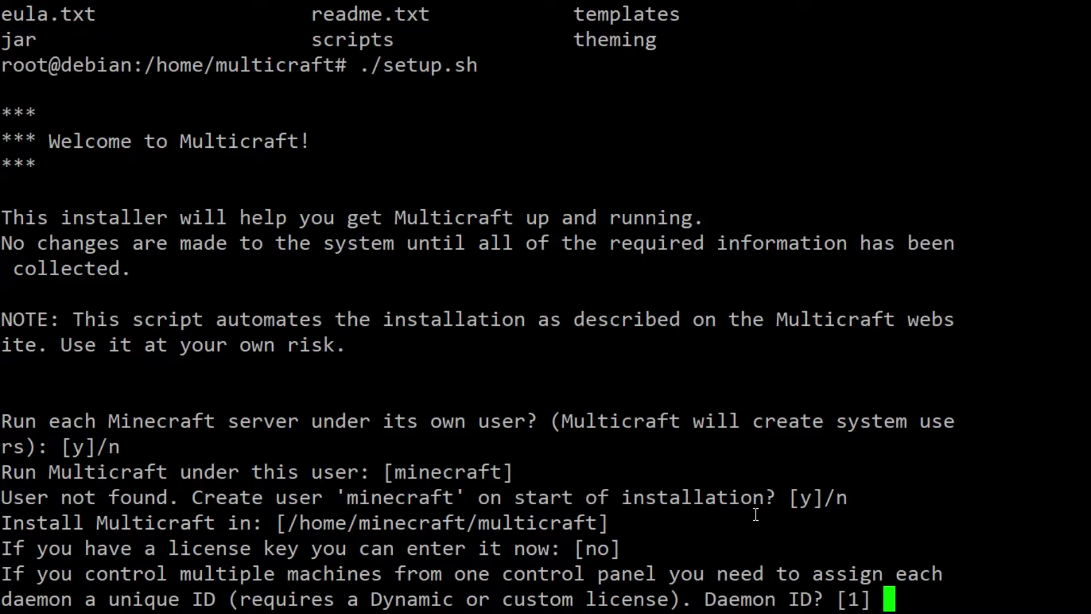
{"action": "key", "text": "Return"}
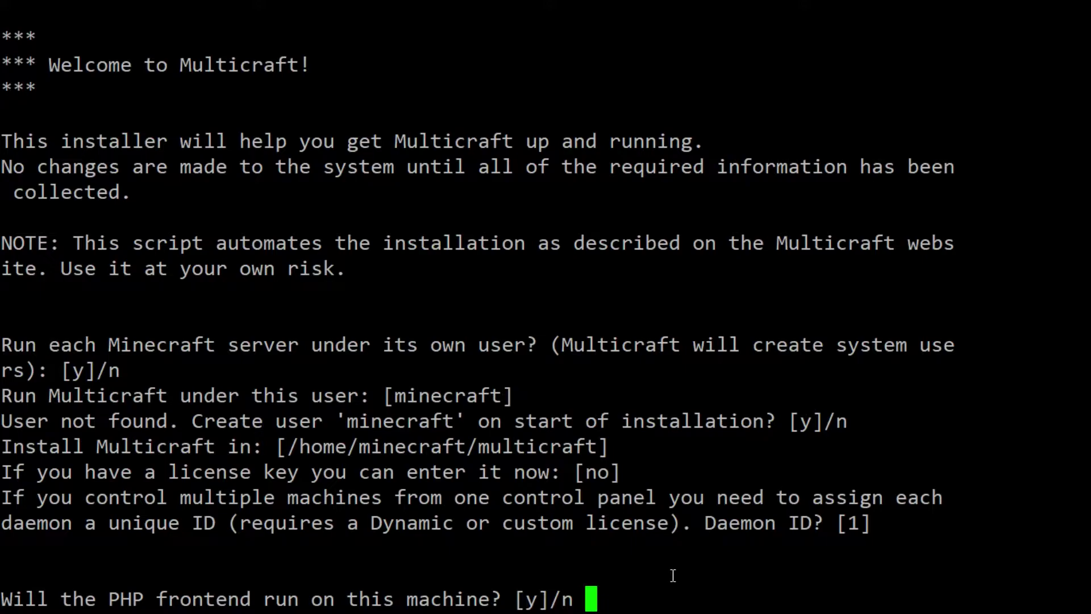
Accept the local PHP frontend, www-data user and /var/www/html/multicraft location, then enter the daemon password
{"action": "key", "text": "Return"}
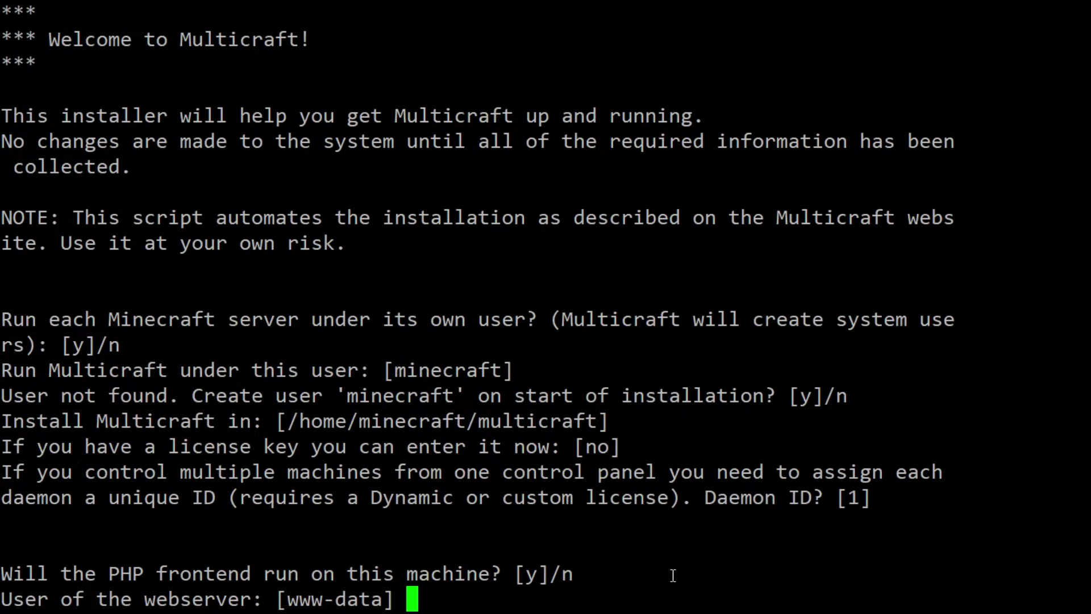
{"action": "key", "text": "Return"}
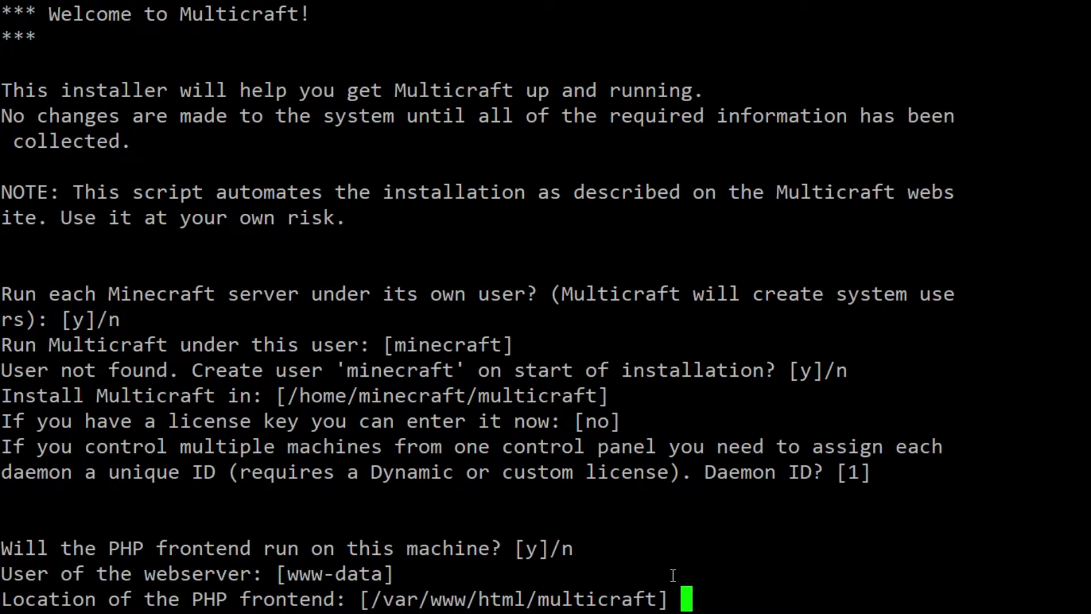
{"action": "key", "text": "Return"}
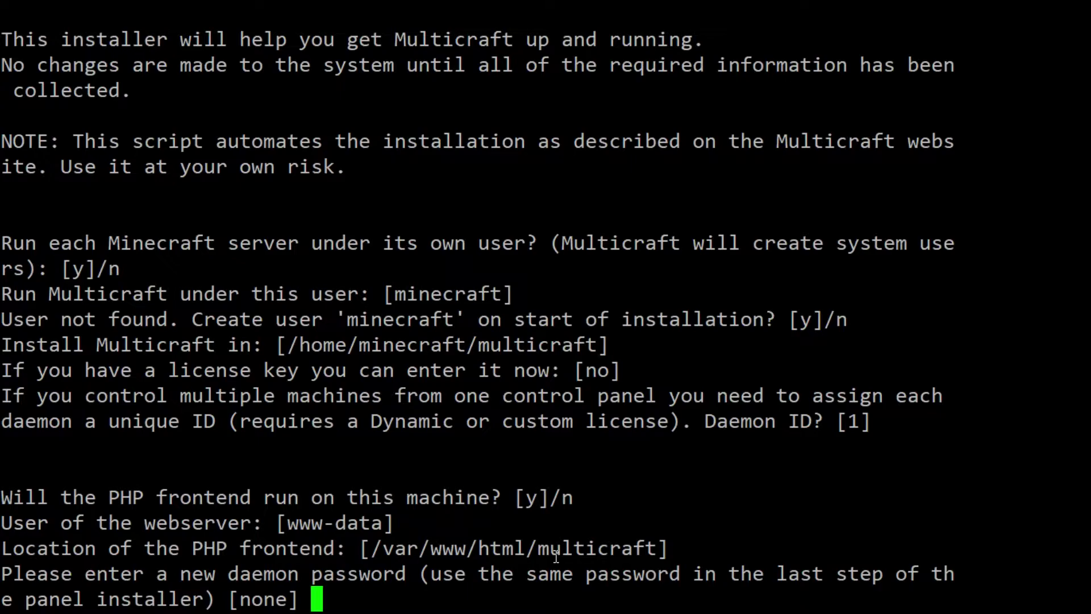
{"action": "key", "text": "Return"}
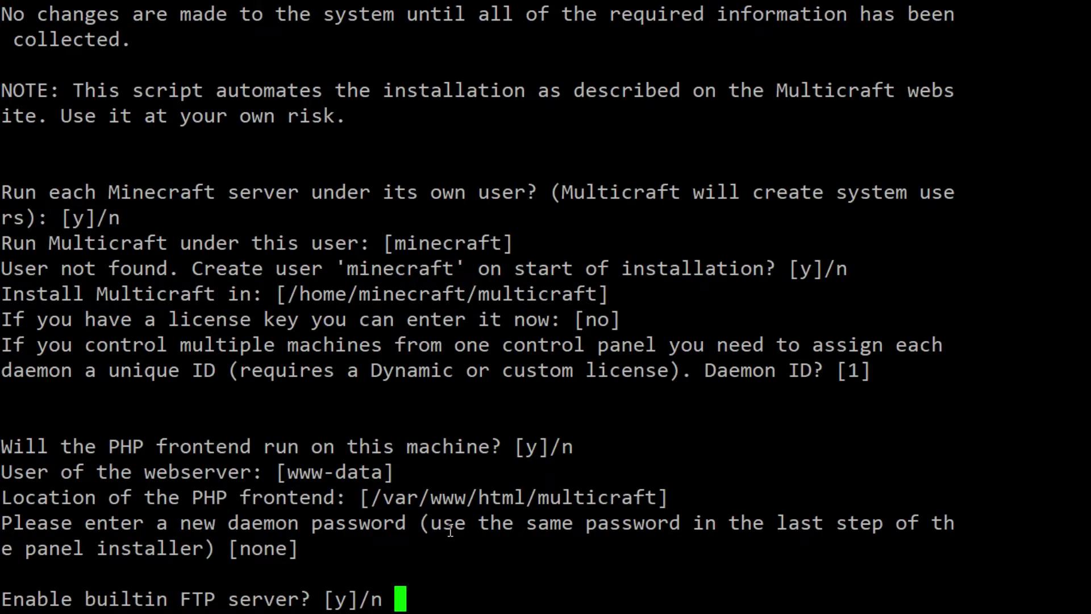
Enable the built-in FTP server on the daemon IP and port 21, and answer n to blocking .jar uploads
{"action": "key", "text": "Return"}
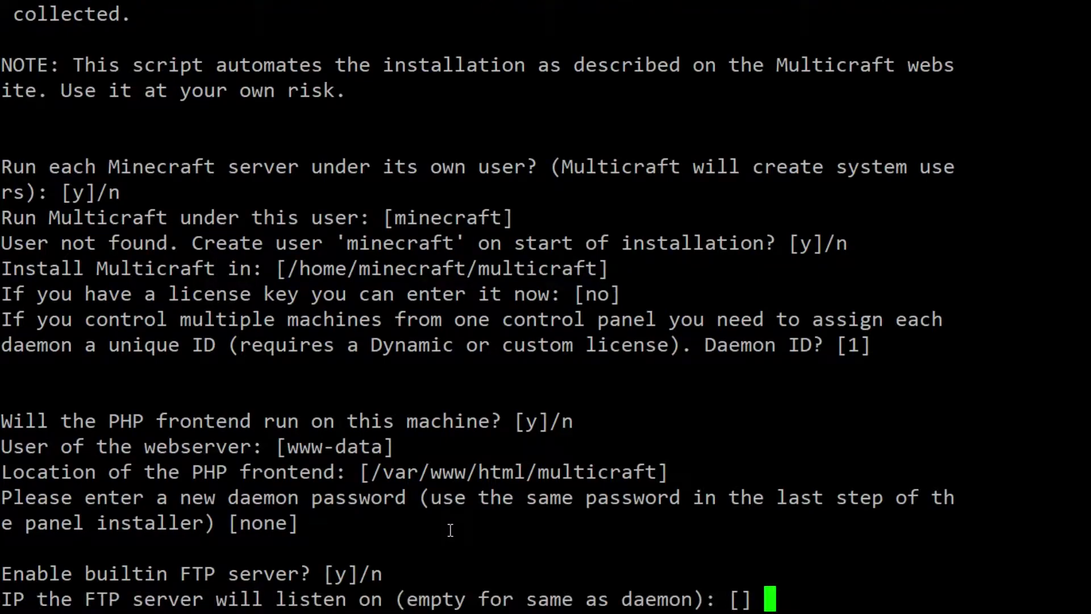
{"action": "key", "text": "Return"}
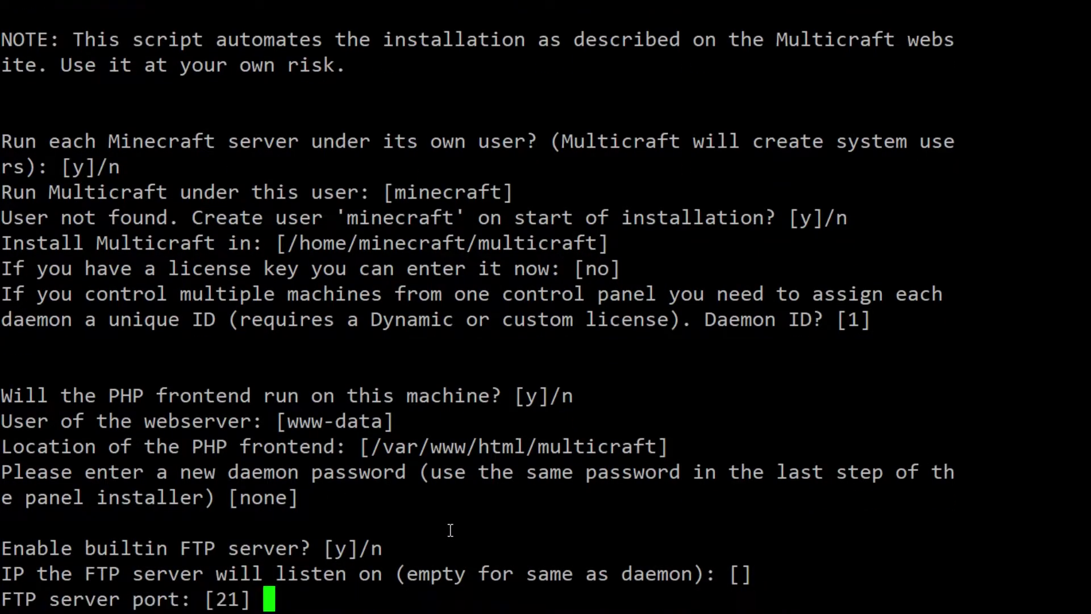
{"action": "key", "text": "Return"}
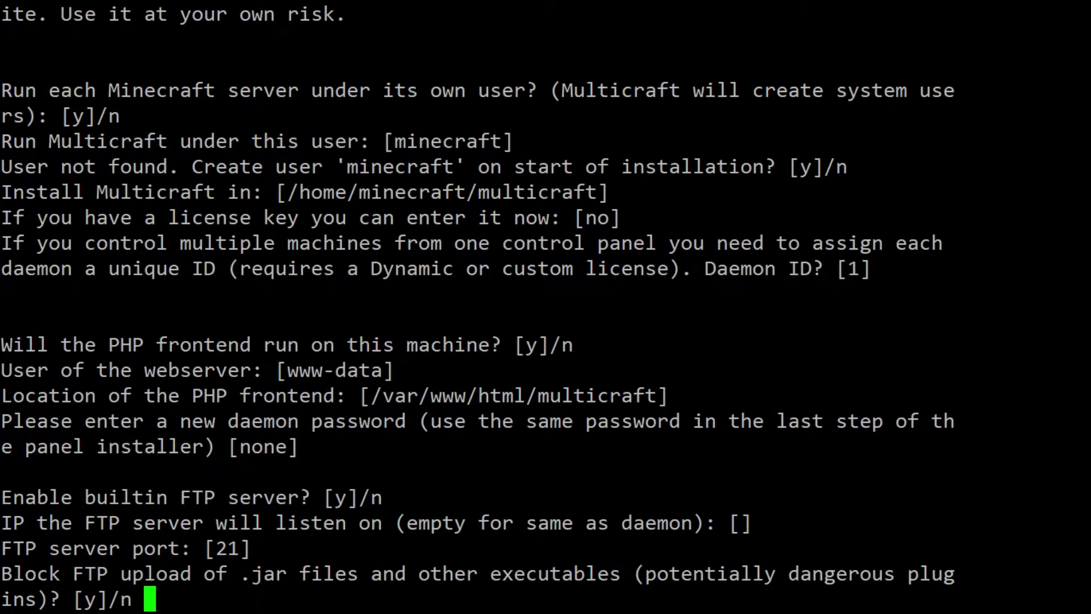
{"action": "type", "text": "n"}
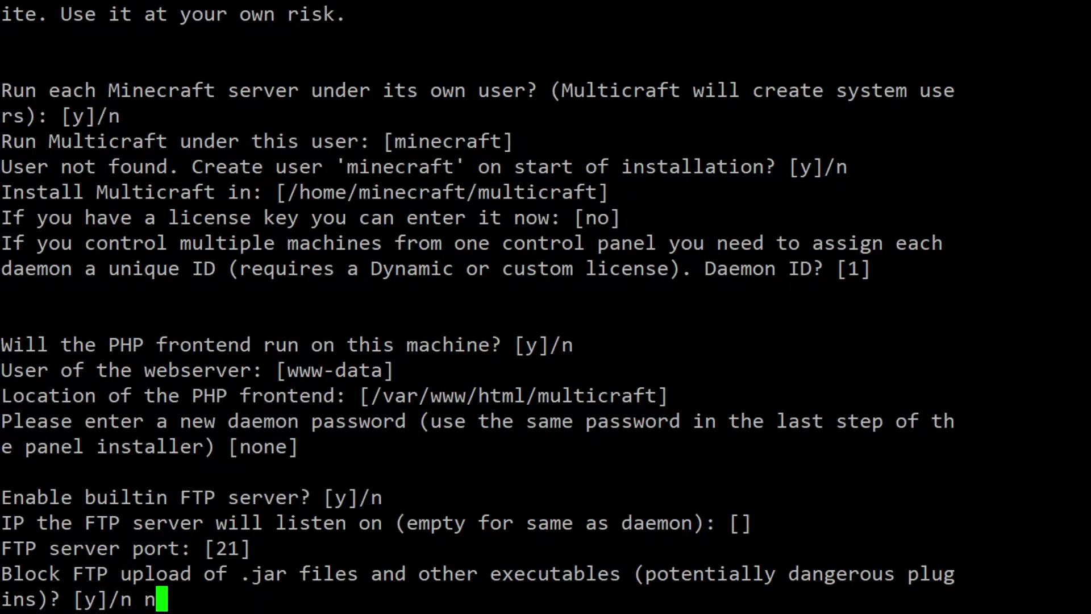
{"action": "key", "text": "Return"}
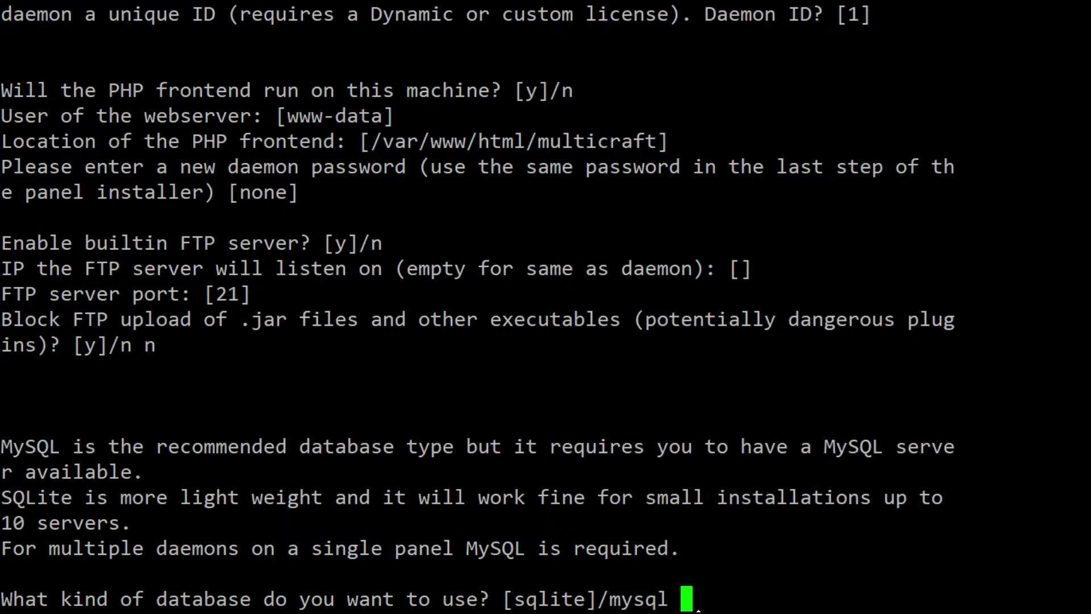
Choose mysql for the daemon with host 127.0.0.1, database multicraft_daemon, user root and empty password
{"action": "type", "text": "mys"}
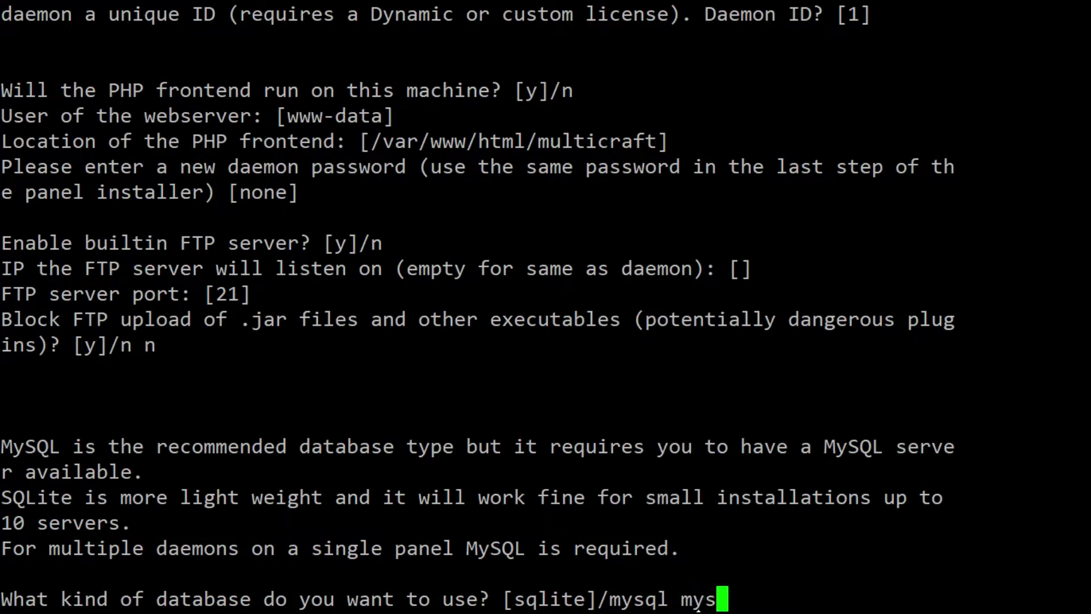
{"action": "type", "text": "ql"}
{"action": "key", "text": "Return"}
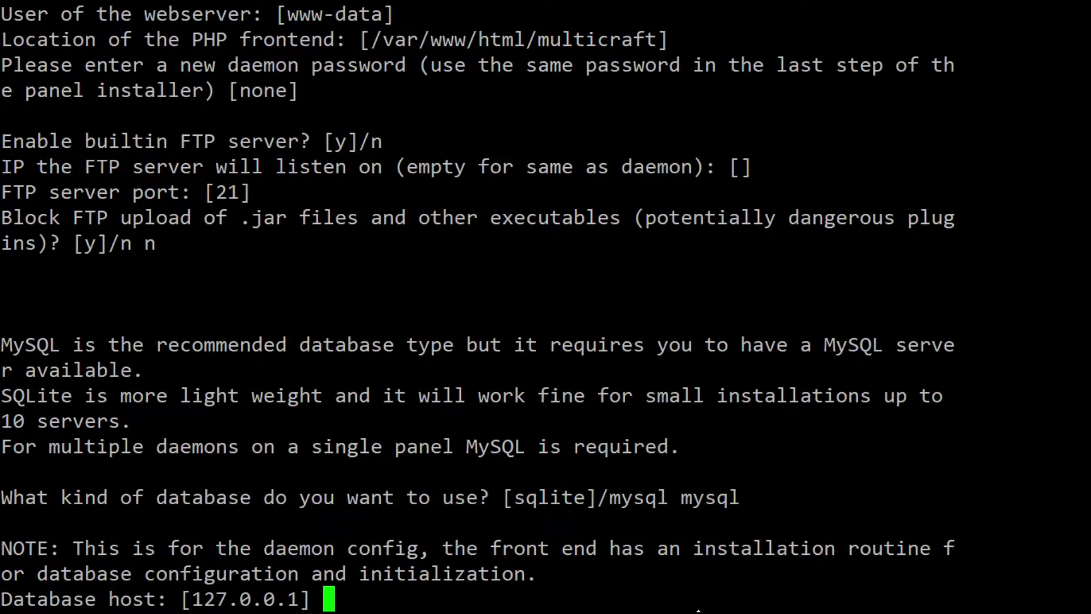
{"action": "key", "text": "Return"}
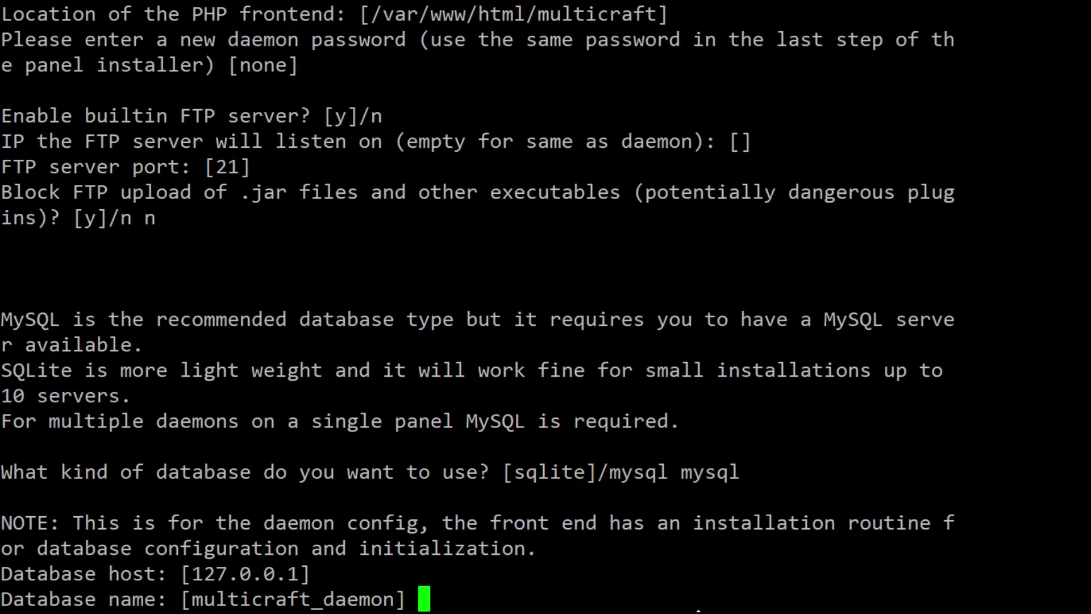
{"action": "key", "text": "Return"}
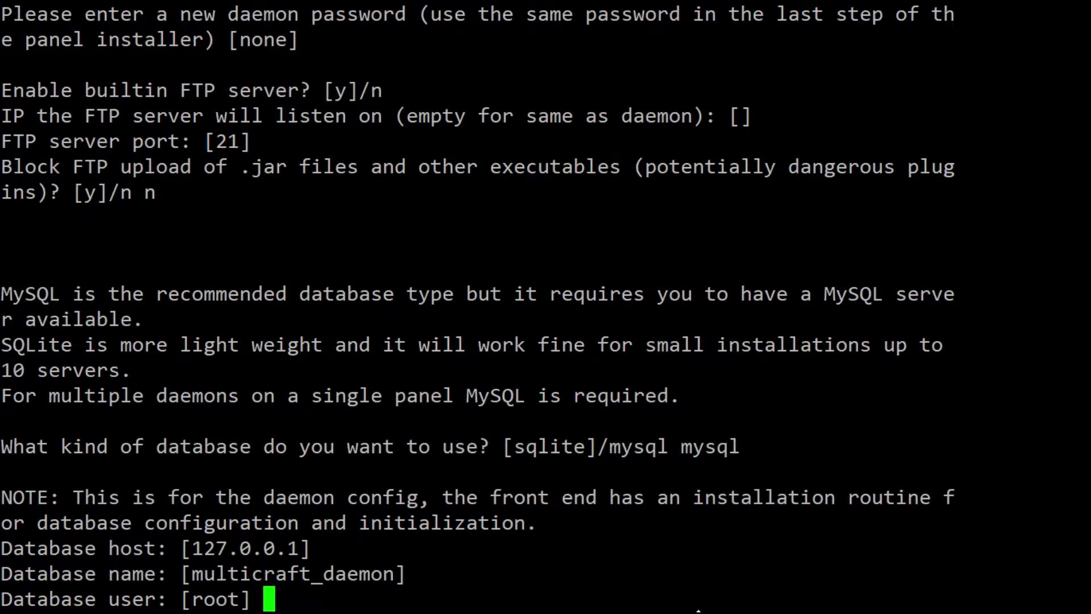
{"action": "key", "text": "Return"}
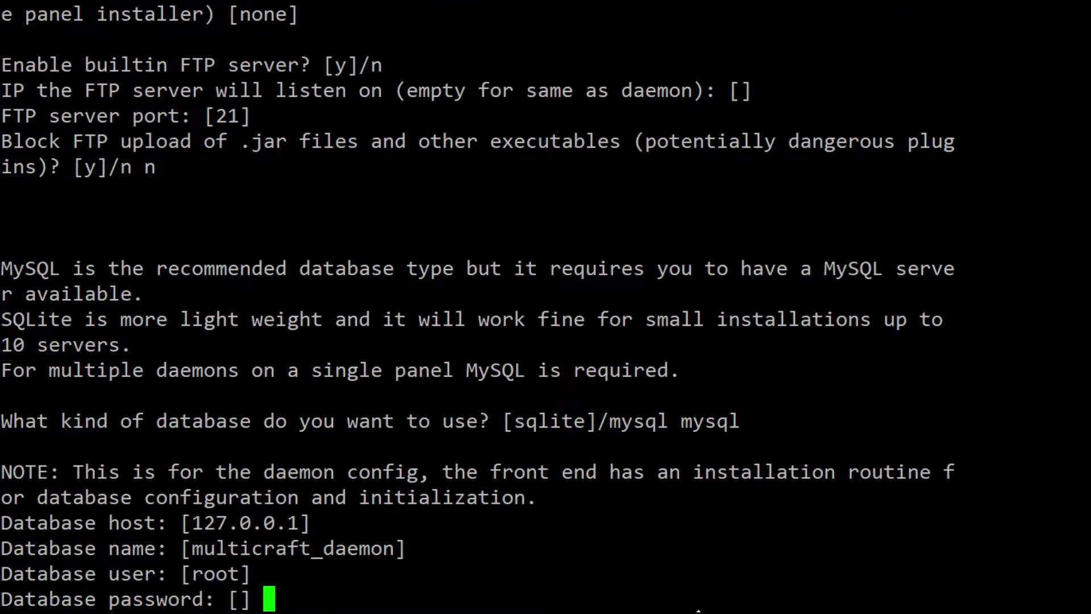
{"action": "key", "text": "Return"}
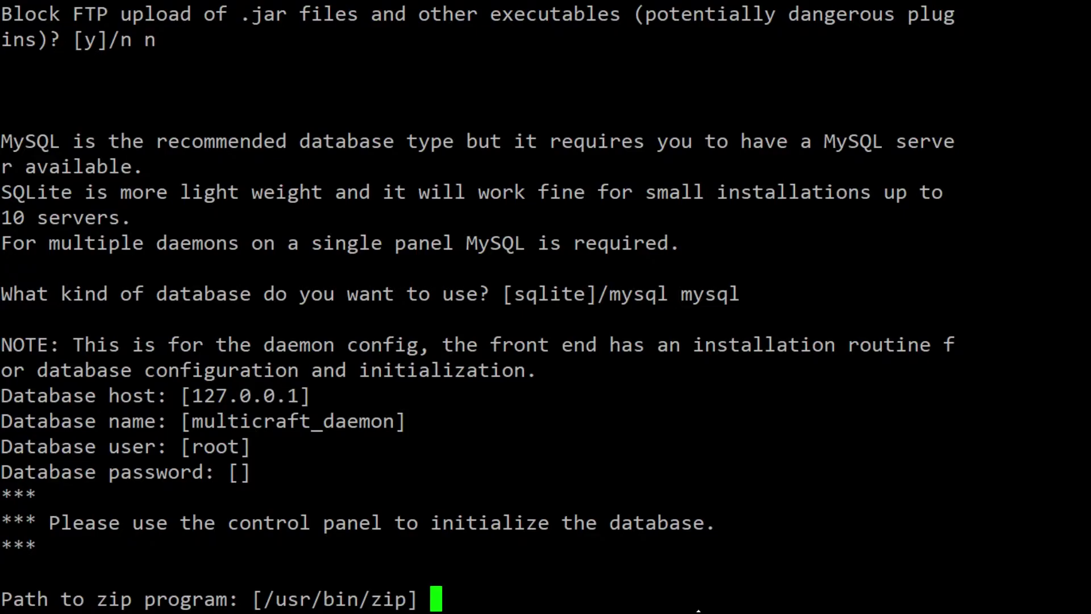
Keep the default zip and unzip paths and run the Multicraft installation to completion
{"action": "key", "text": "Return"}
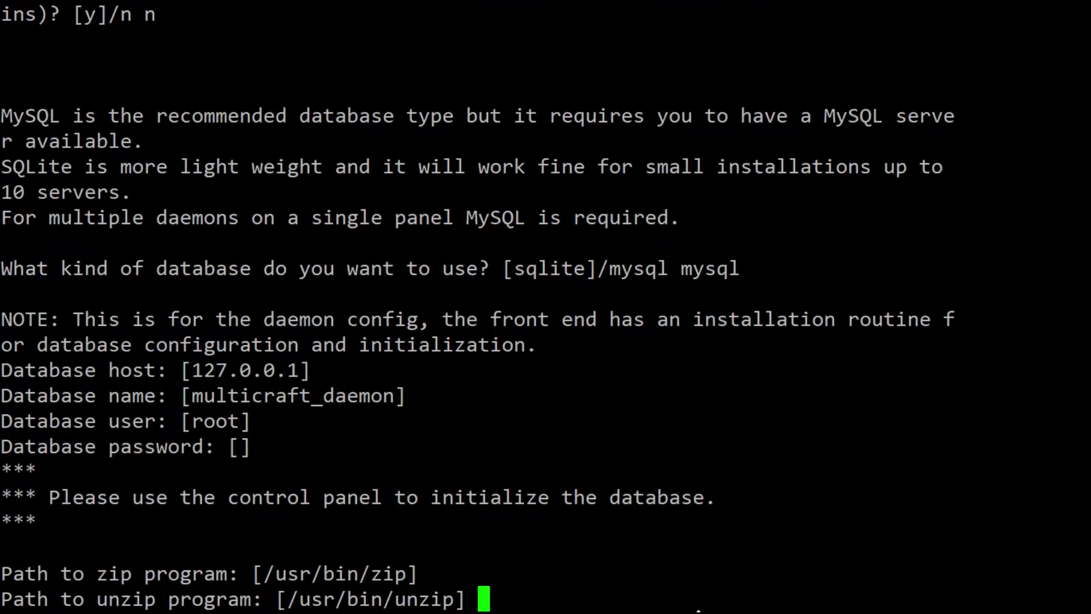
{"action": "key", "text": "Return"}
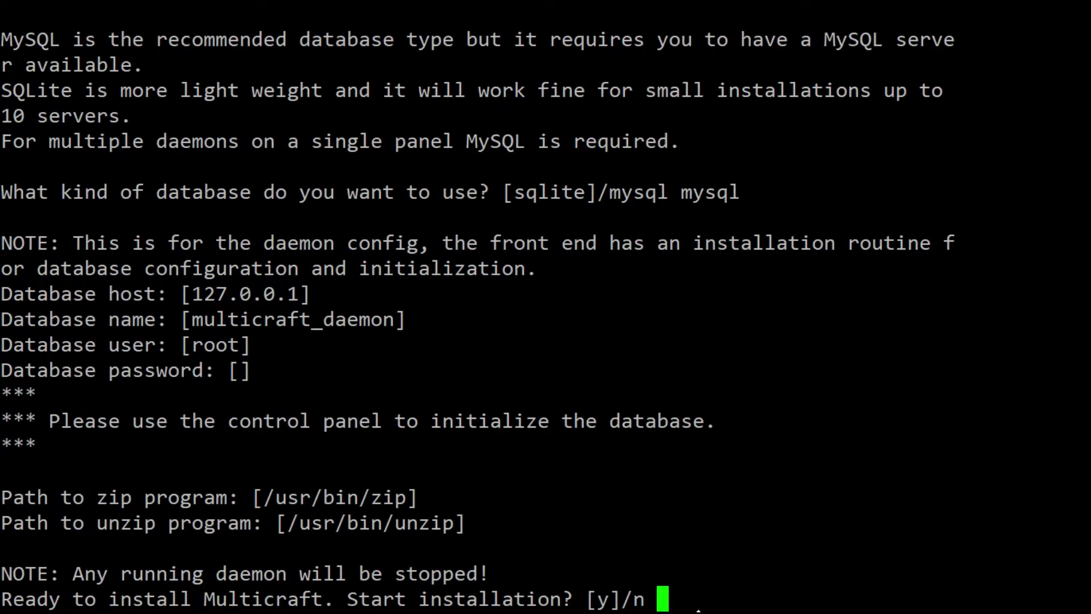
{"action": "key", "text": "Return"}
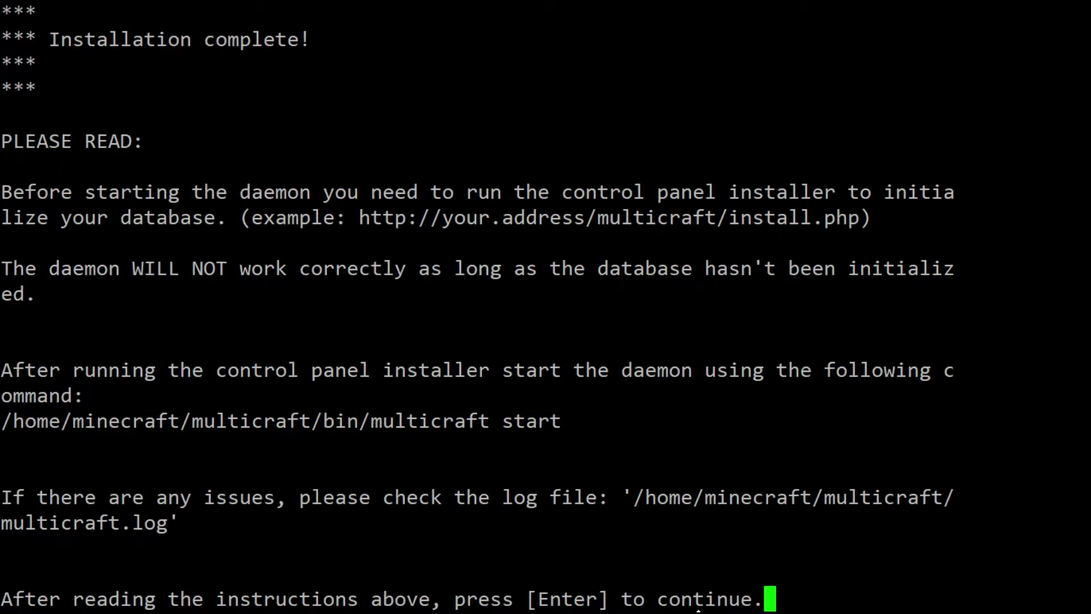
{"action": "key", "text": "Return"}
{"action": "key", "text": "Return"}
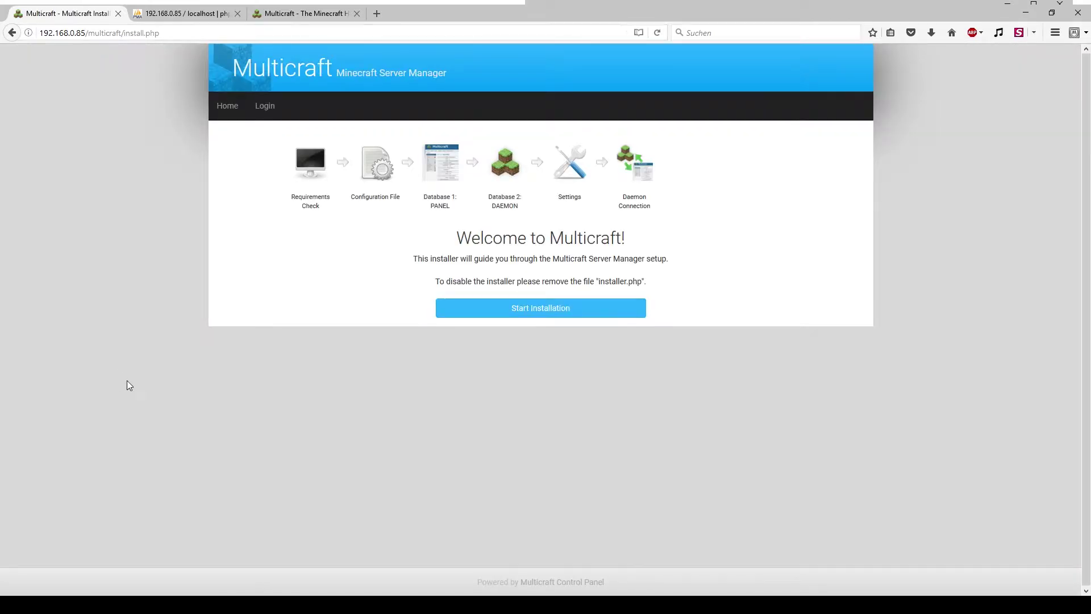
Start the web installation and scroll the Requirements Check to the failed Protected directory row
{"action": "left_click_drag", "start_coordinate": [820, 139], "coordinate": [913, 285]}
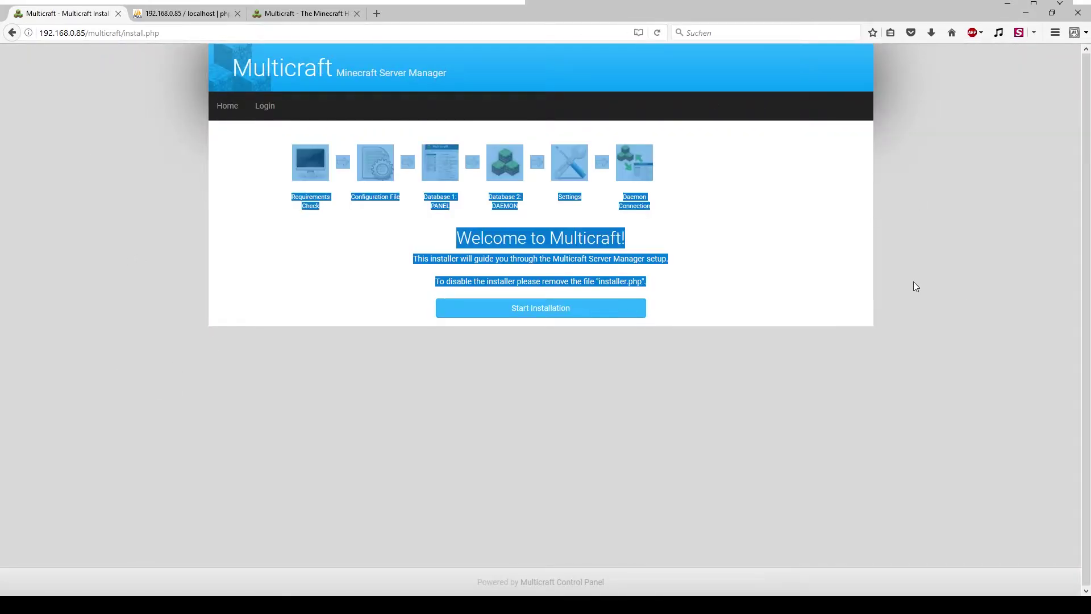
{"action": "left_click", "coordinate": [756, 282]}
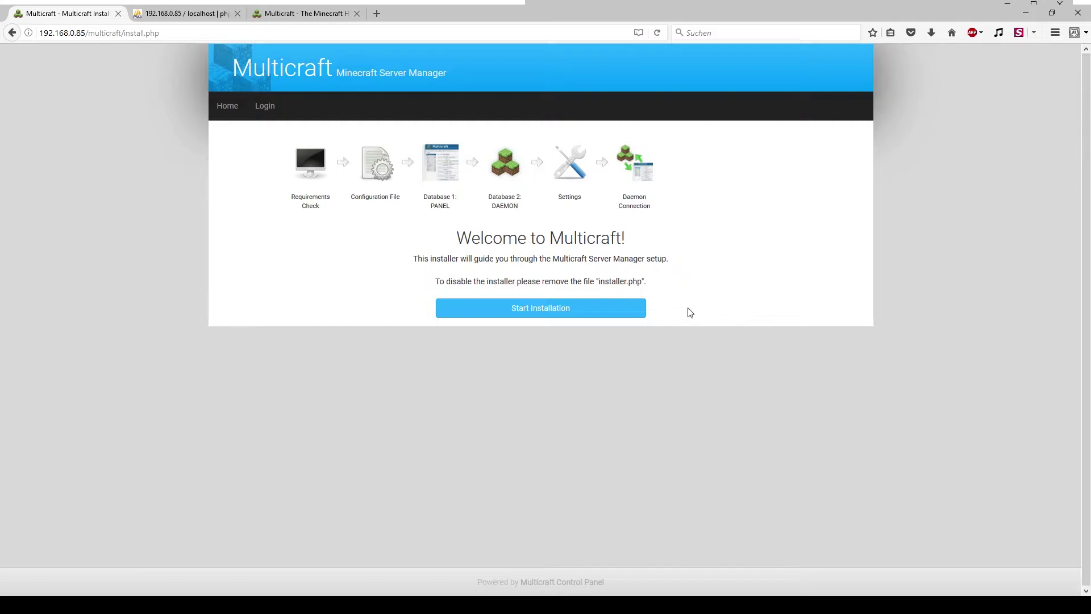
{"action": "left_click", "coordinate": [549, 309]}
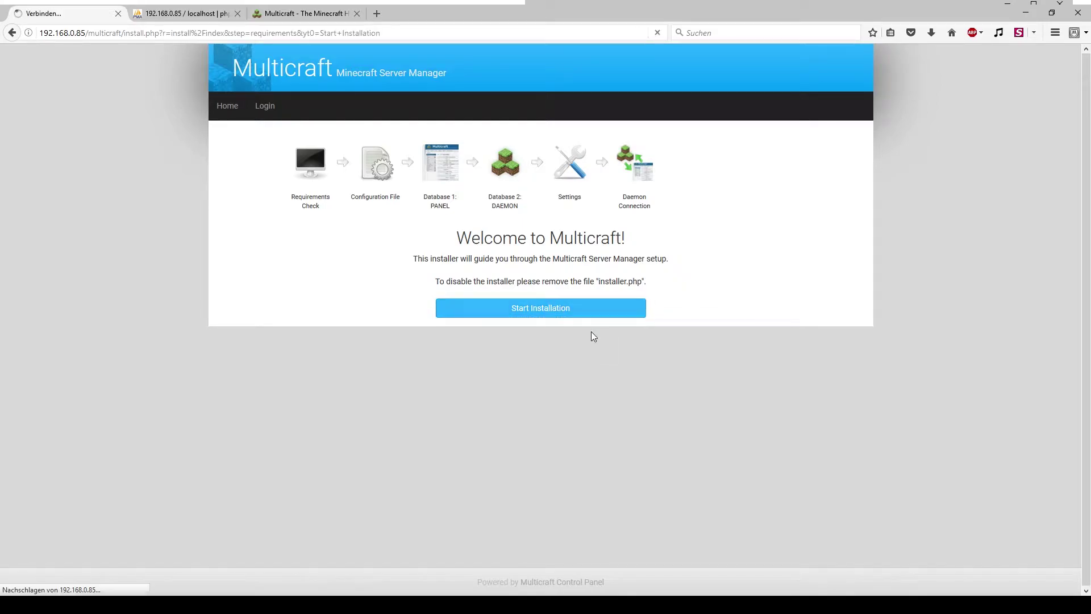
{"action": "scroll", "coordinate": [635, 295], "scroll_direction": "down", "scroll_amount": 2}
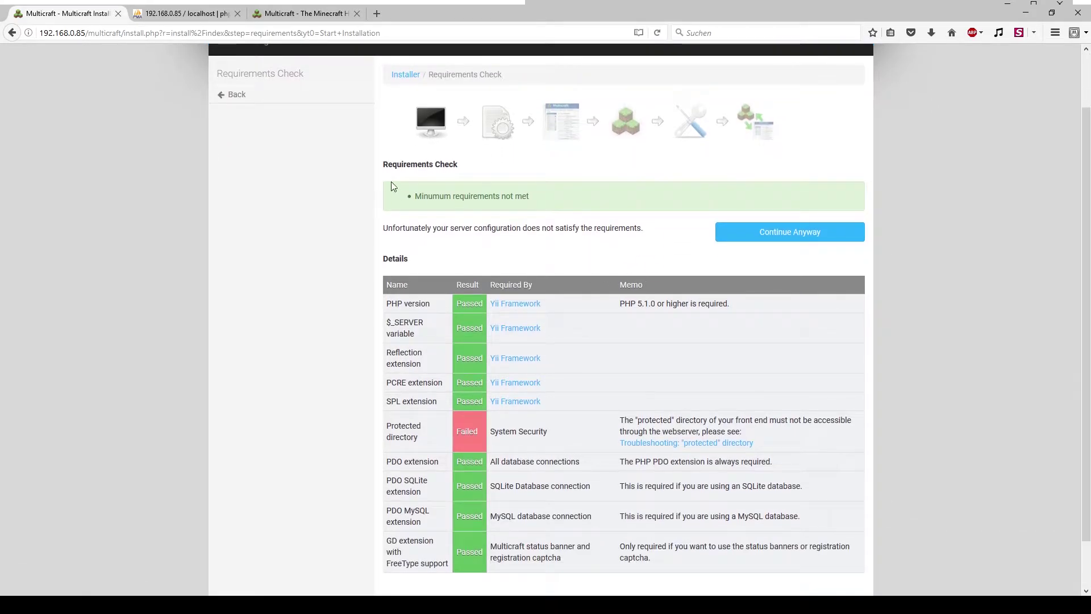
{"action": "mouse_move", "coordinate": [359, 183]}
{"action": "left_mouse_down"}
{"action": "mouse_move", "coordinate": [480, 194]}
{"action": "mouse_move", "coordinate": [606, 383]}
{"action": "left_mouse_up"}
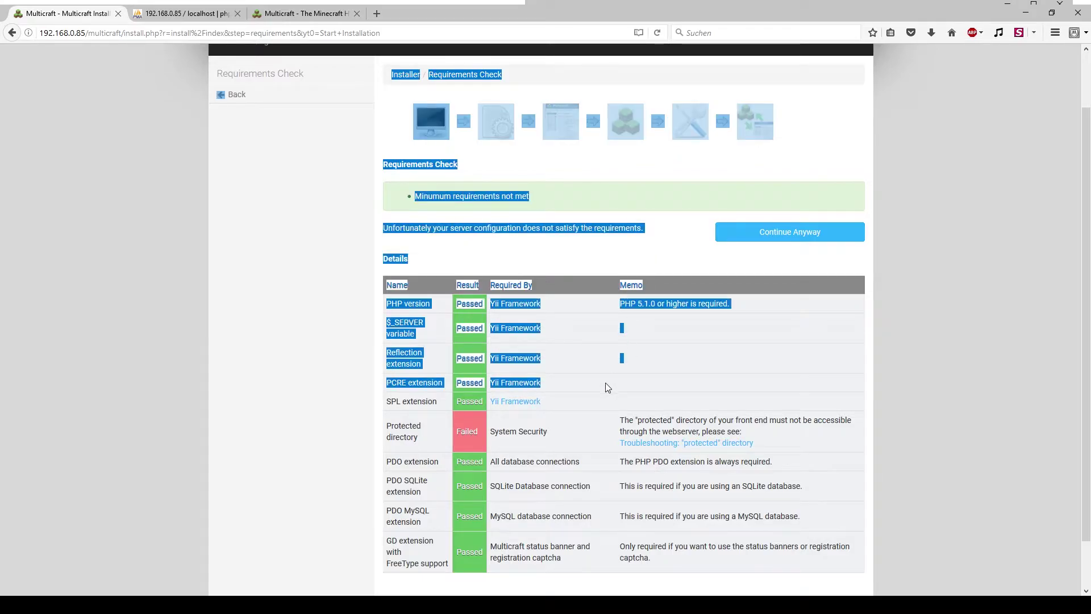
{"action": "left_click", "coordinate": [606, 383]}
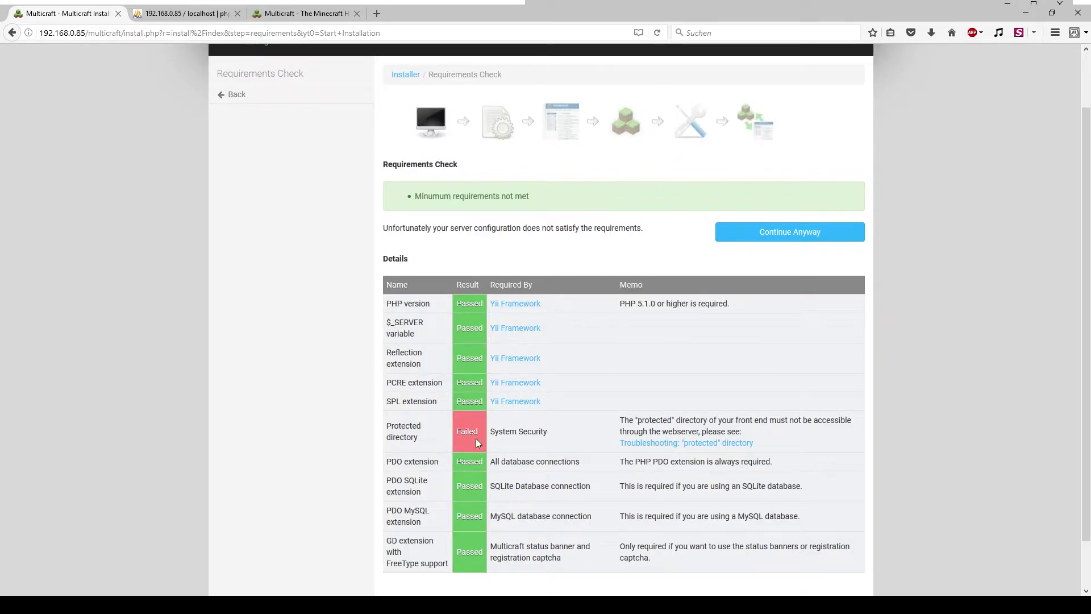
{"action": "scroll", "coordinate": [574, 414], "scroll_direction": "down", "scroll_amount": 2}
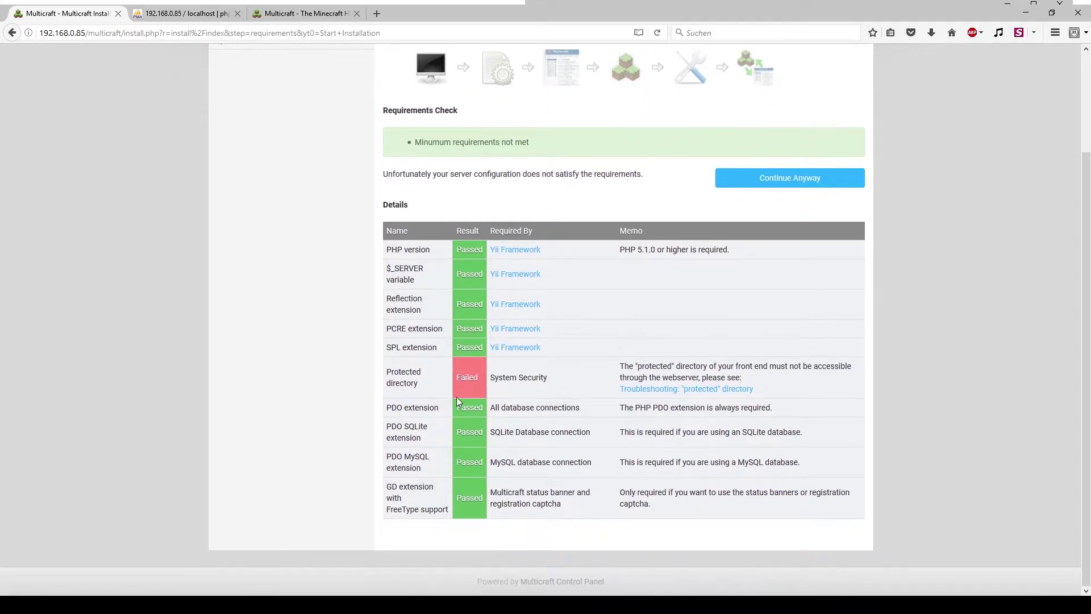
{"action": "left_click_drag", "start_coordinate": [380, 370], "coordinate": [560, 386]}
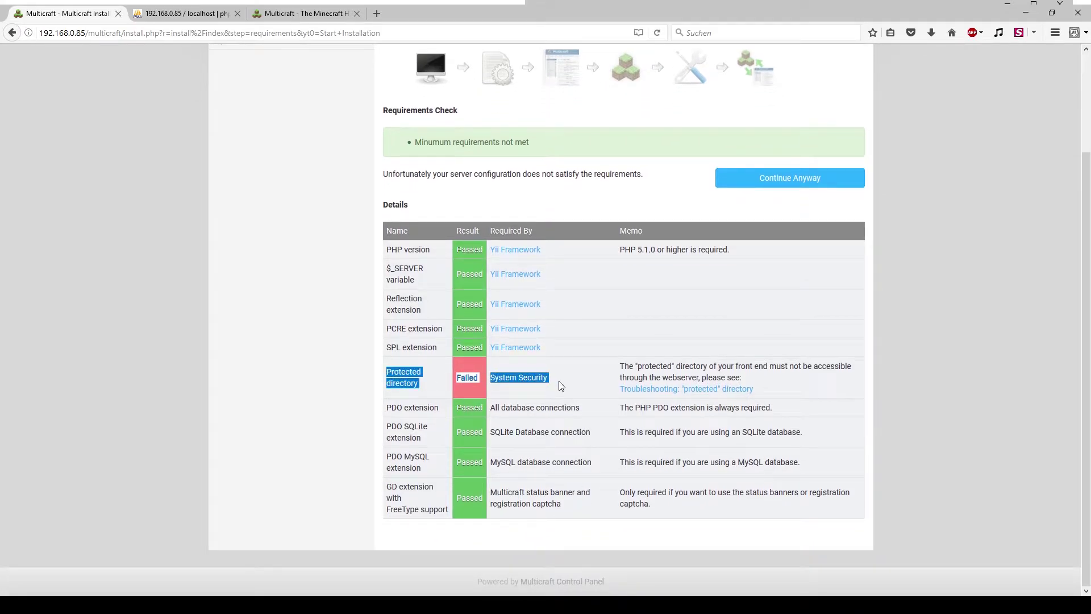
{"action": "left_click", "coordinate": [701, 414]}
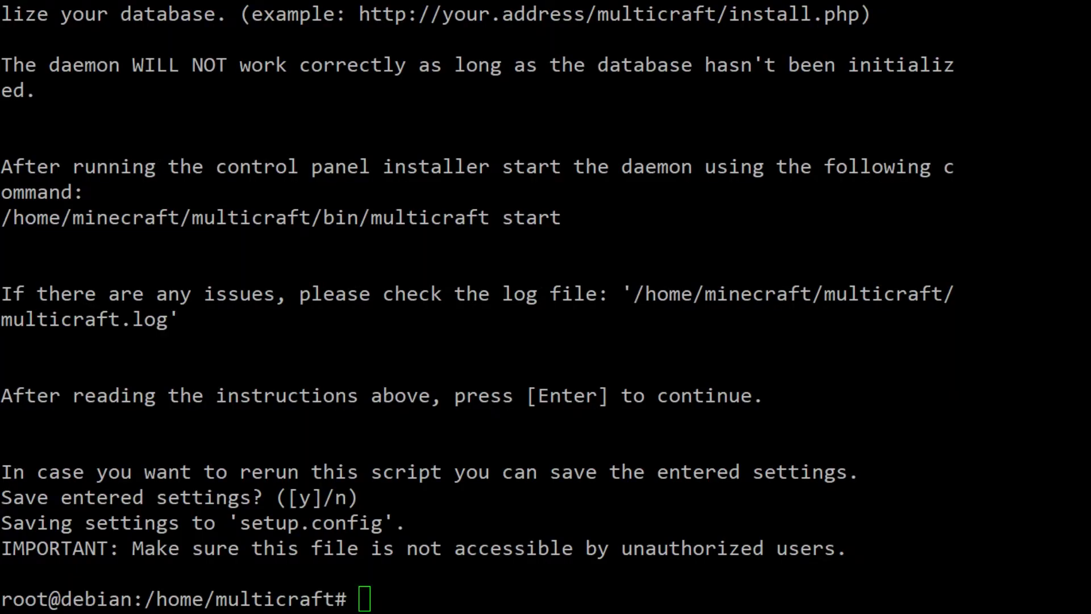
Open /etc/apache2/apache2.conf in nano and find AllowOverride None in the /var/www/ block
{"action": "type", "text": "nano /etc/apache2/apache2.conf"}
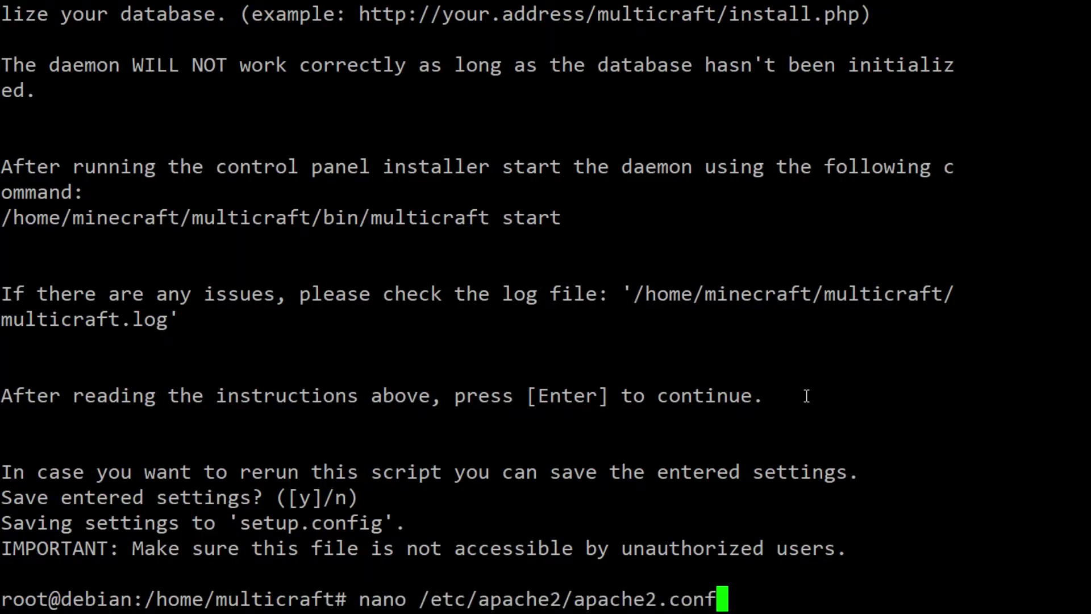
{"action": "key", "text": "Return"}
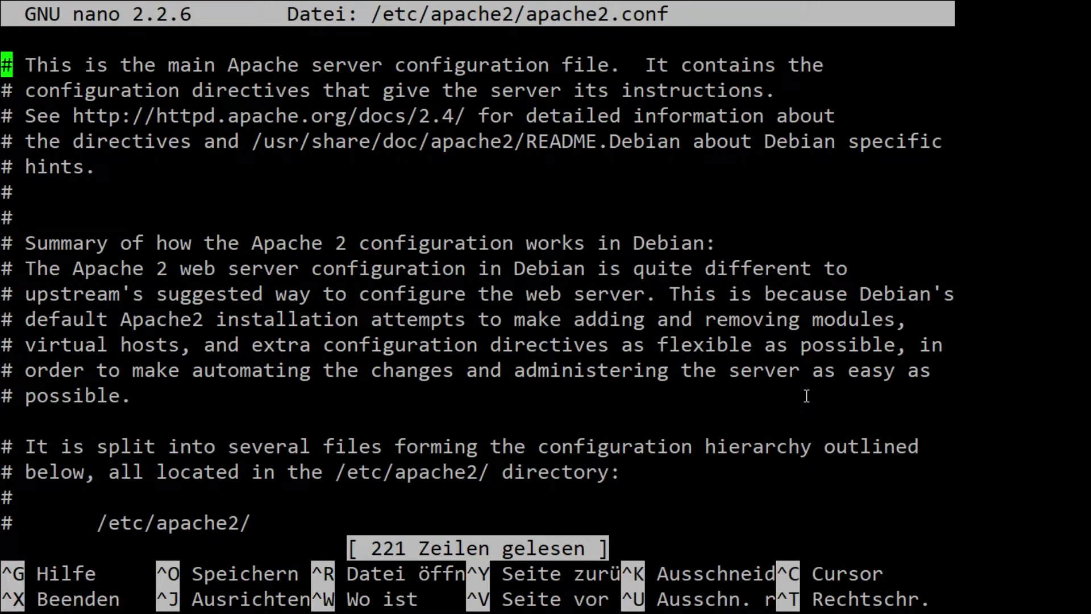
{"action": "key", "text": "Page_Down"}
{"action": "key", "text": "Page_Down"}
{"action": "key", "text": "Page_Down"}
{"action": "key", "text": "Page_Down"}
{"action": "key", "text": "Page_Down"}
{"action": "key", "text": "Page_Down"}
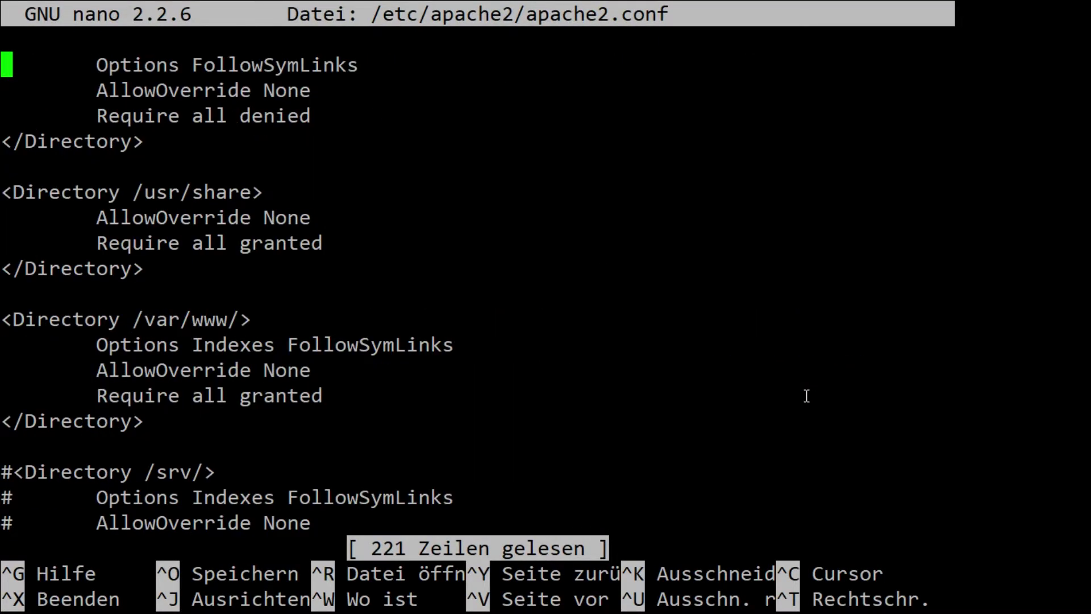
{"action": "key", "text": "Down"}
{"action": "key", "text": "Down"}
{"action": "key", "text": "Down"}
{"action": "key", "text": "Down"}
{"action": "key", "text": "Down"}
{"action": "key", "text": "Down"}
{"action": "key", "text": "Down"}
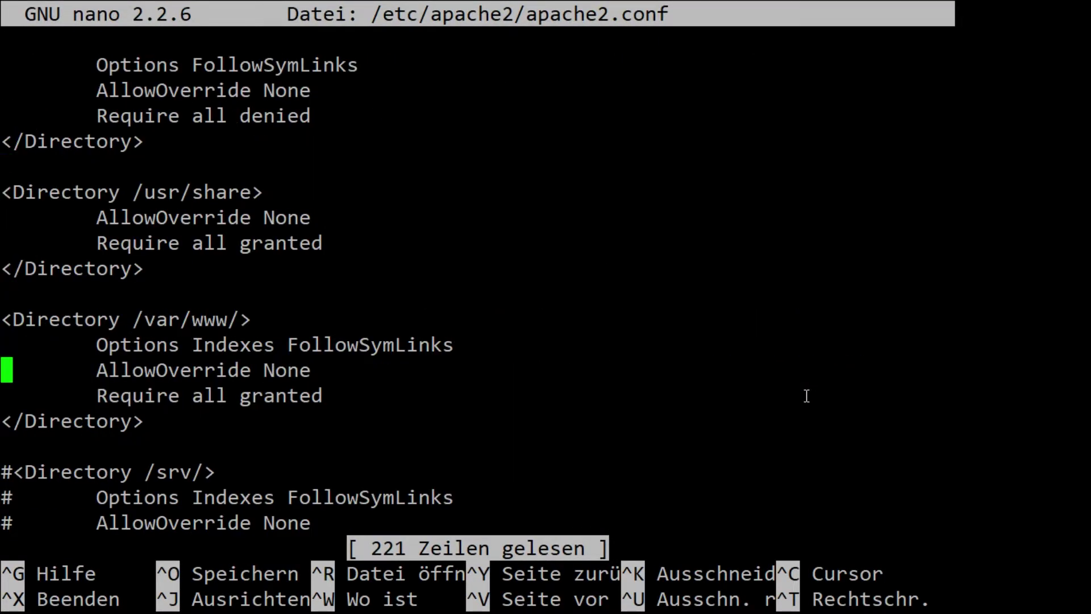
{"action": "key", "text": "Up"}
{"action": "key", "text": "Right"}
{"action": "key", "text": "Right"}
{"action": "key", "text": "Right"}
{"action": "key", "text": "Right"}
{"action": "key", "text": "Right"}
{"action": "key", "text": "Right"}
{"action": "key", "text": "Right"}
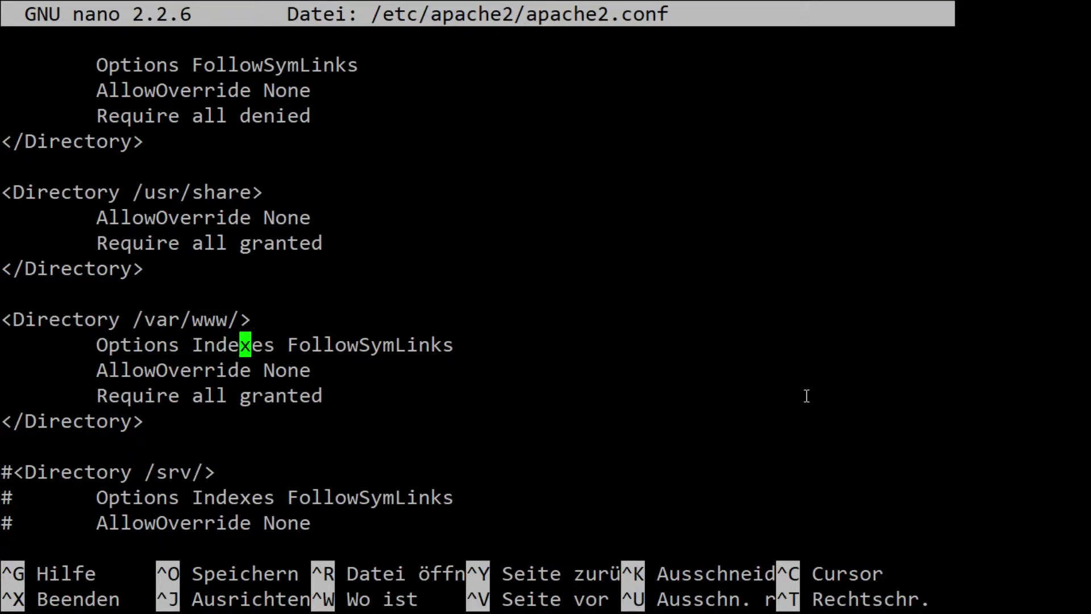
{"action": "key", "text": "Right"}
{"action": "key", "text": "Right"}
{"action": "key", "text": "Down"}
{"action": "key", "text": "Down"}
{"action": "key", "text": "Left"}
{"action": "key", "text": "Left"}
{"action": "key", "text": "Left"}
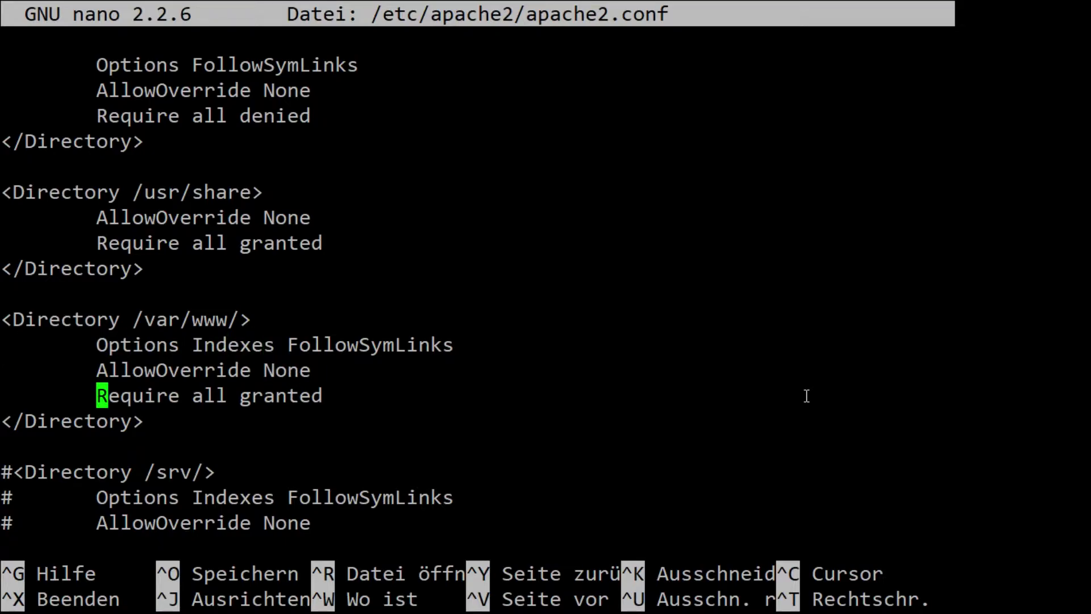
{"action": "key", "text": "Left"}
{"action": "key", "text": "Left"}
Change it to AllowOverride All, save the file, and restart Apache with 'service apache2 restart'
{"action": "key", "text": "BackSpace"}
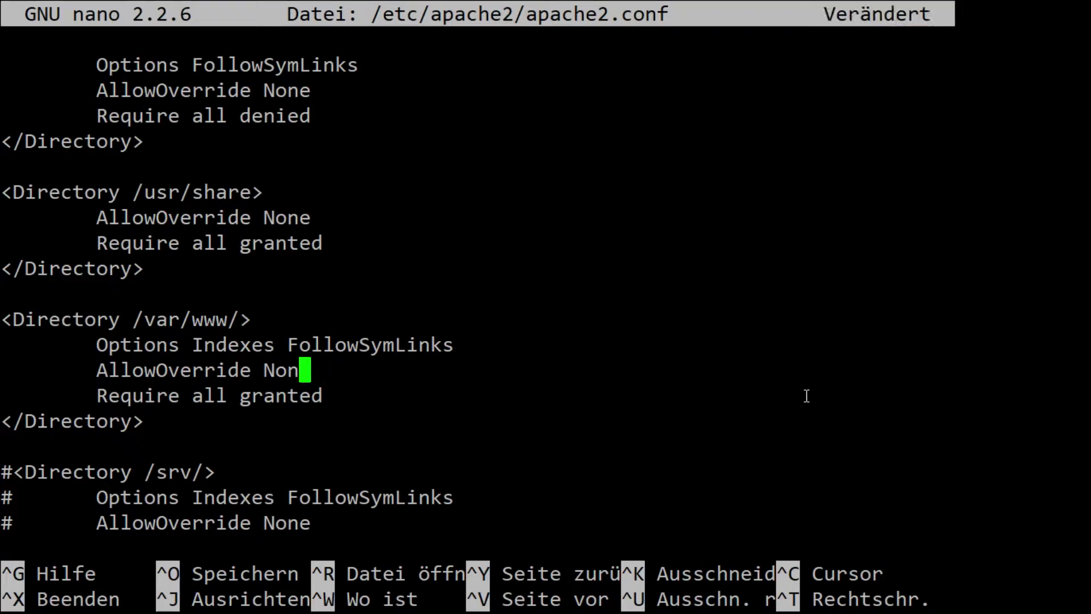
{"action": "key", "text": "BackSpace"}
{"action": "key", "text": "BackSpace"}
{"action": "key", "text": "BackSpace"}
{"action": "type", "text": "All"}
{"action": "key", "text": "ctrl+x"}
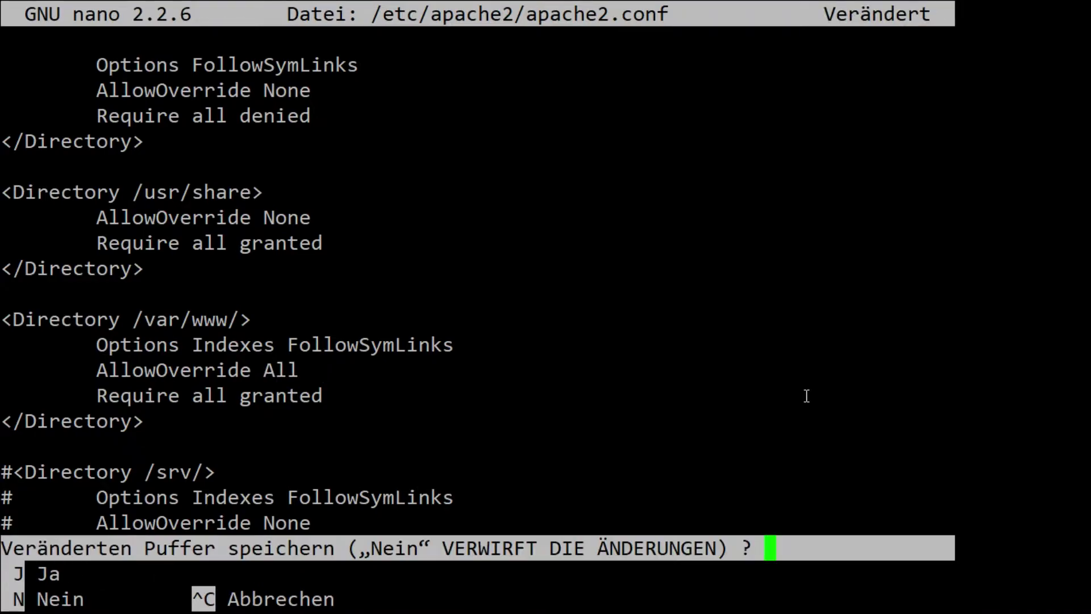
{"action": "key", "text": "j"}
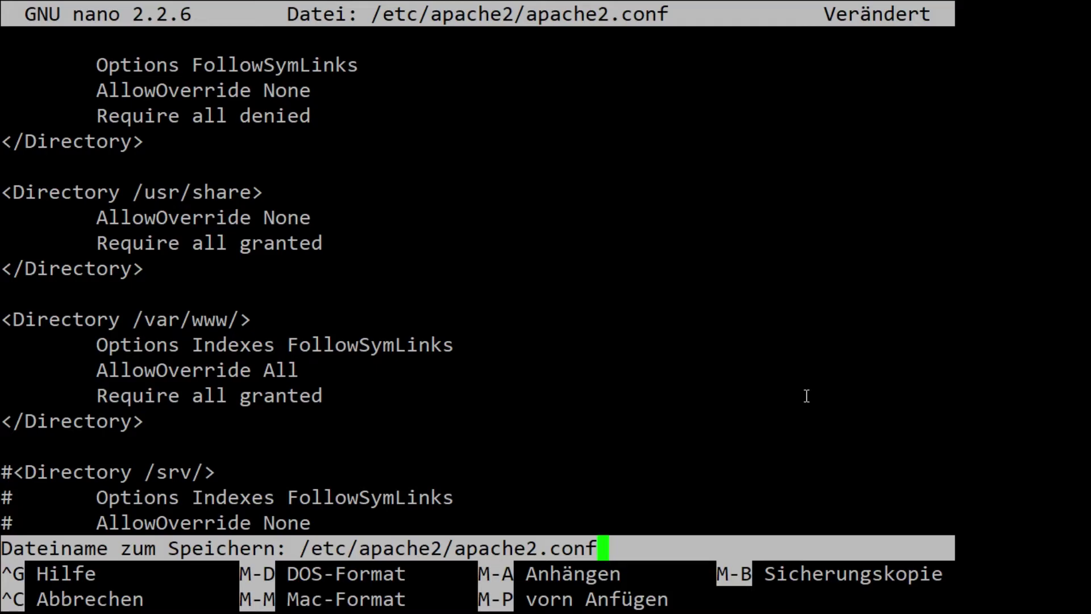
{"action": "key", "text": "Return"}
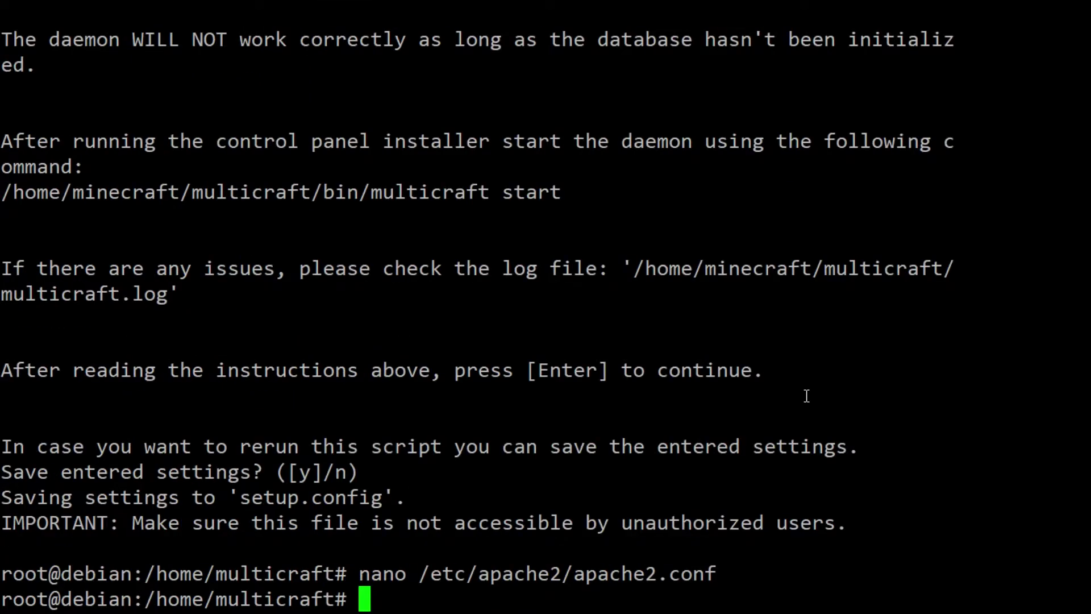
{"action": "type", "text": "service apache2 "}
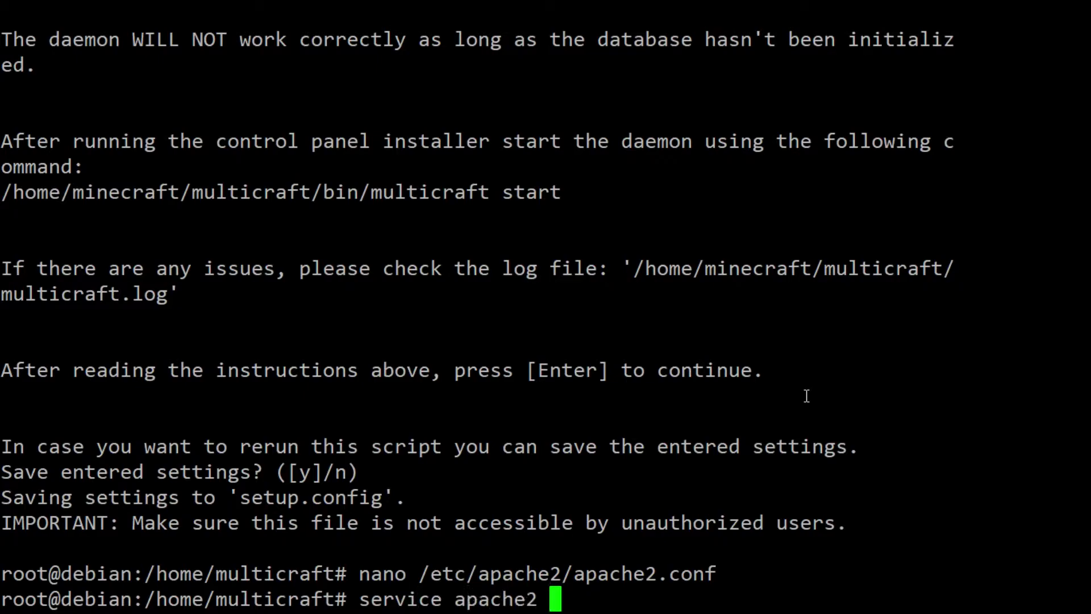
{"action": "type", "text": "restart"}
{"action": "key", "text": "Return"}
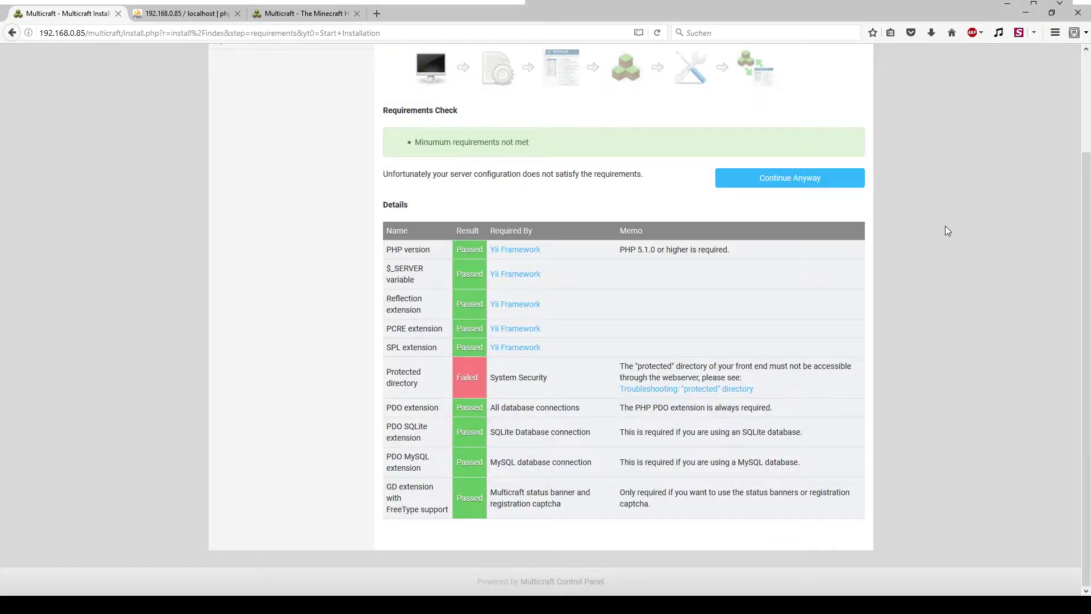
Reload the installer to confirm all requirements are met and proceed to the configuration file step
{"action": "key", "text": "F5"}
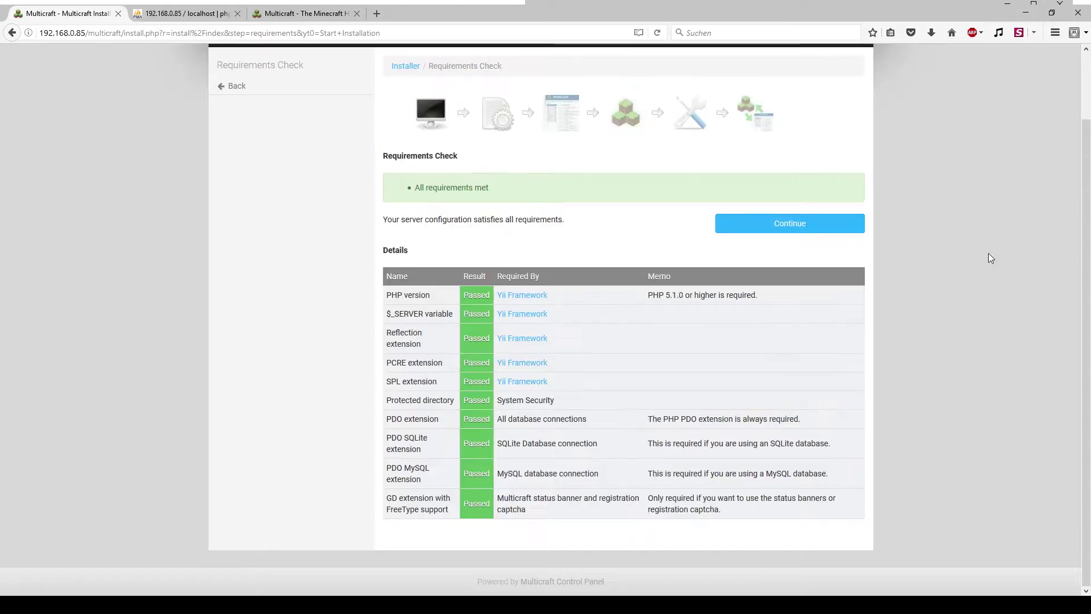
{"action": "left_click_drag", "start_coordinate": [558, 191], "coordinate": [418, 186]}
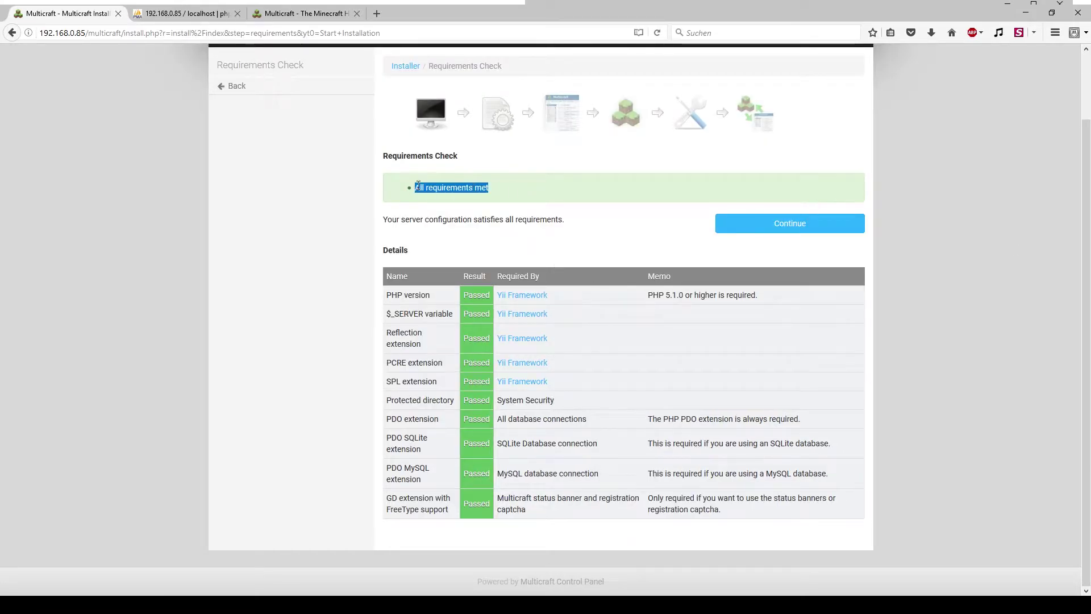
{"action": "left_click", "coordinate": [594, 216]}
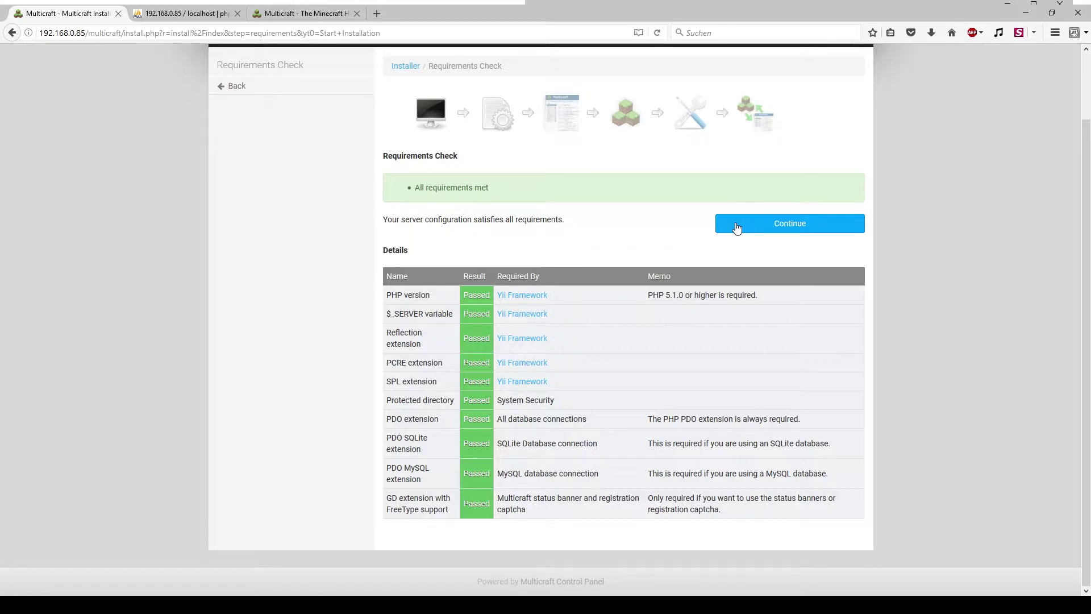
{"action": "left_click", "coordinate": [786, 228]}
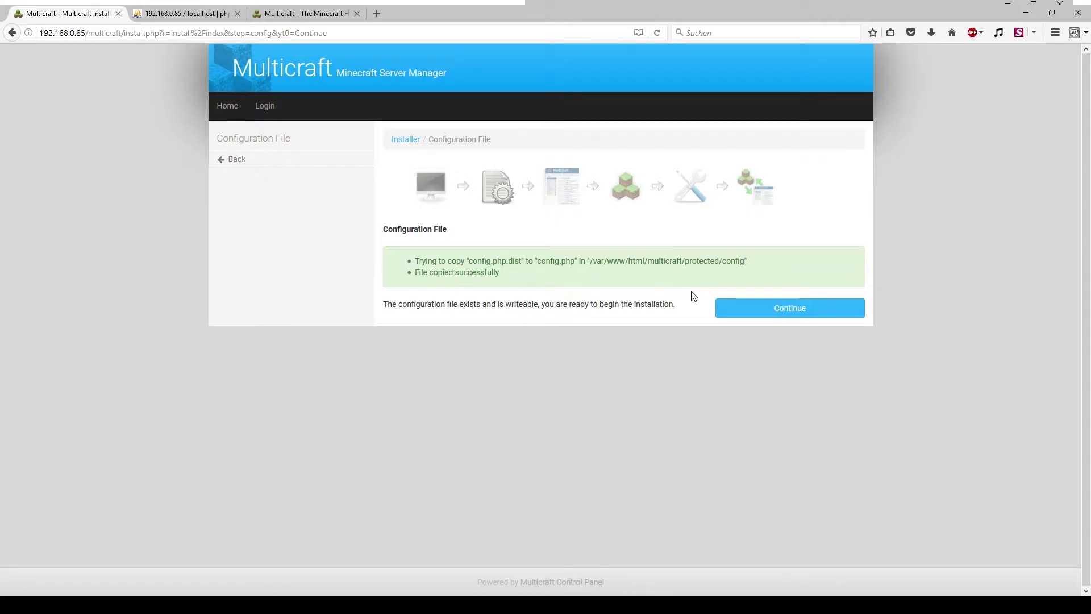
At the panel database step, set Database Type to MySQL and copy the name multicraft_panel
{"action": "left_click", "coordinate": [787, 306]}
{"action": "scroll", "coordinate": [696, 328], "scroll_direction": "down", "scroll_amount": 2}
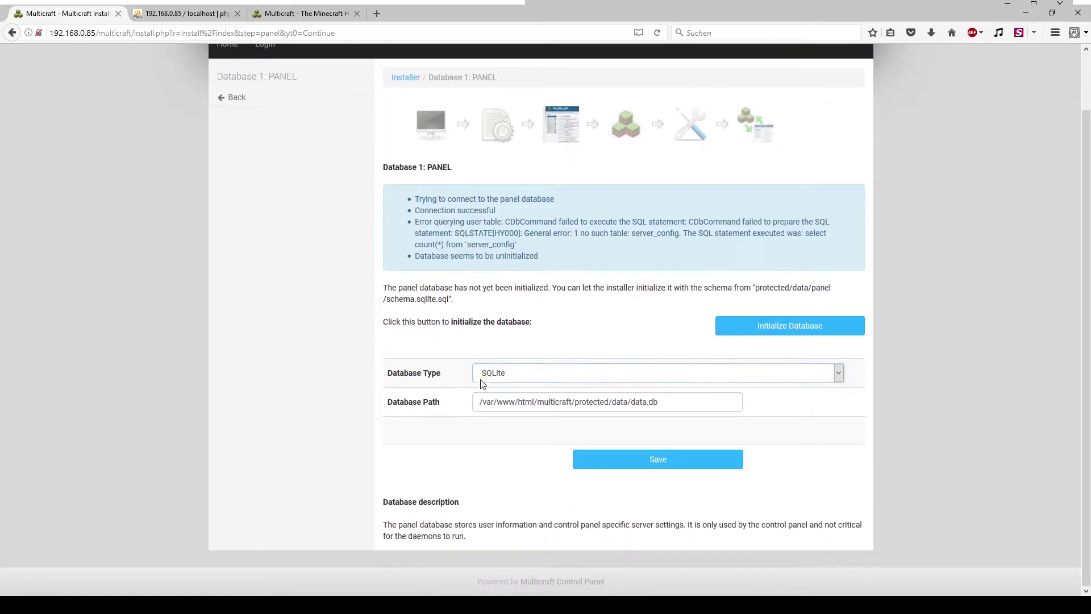
{"action": "left_click", "coordinate": [565, 373]}
{"action": "left_click", "coordinate": [518, 402]}
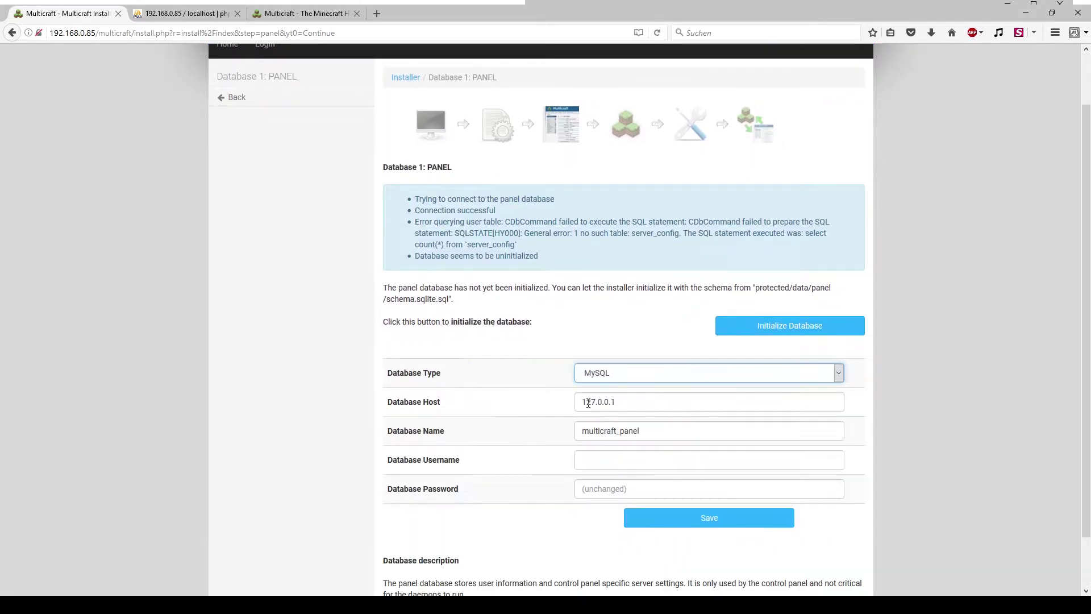
{"action": "double_click", "coordinate": [672, 431]}
{"action": "key", "text": "ctrl+c"}
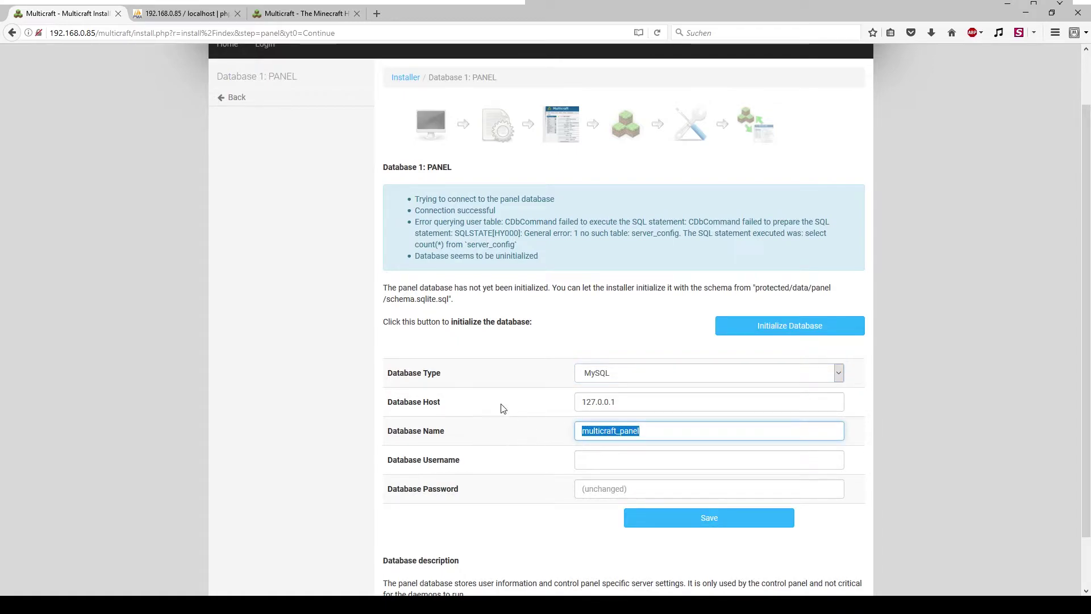
{"action": "left_click", "coordinate": [182, 13]}
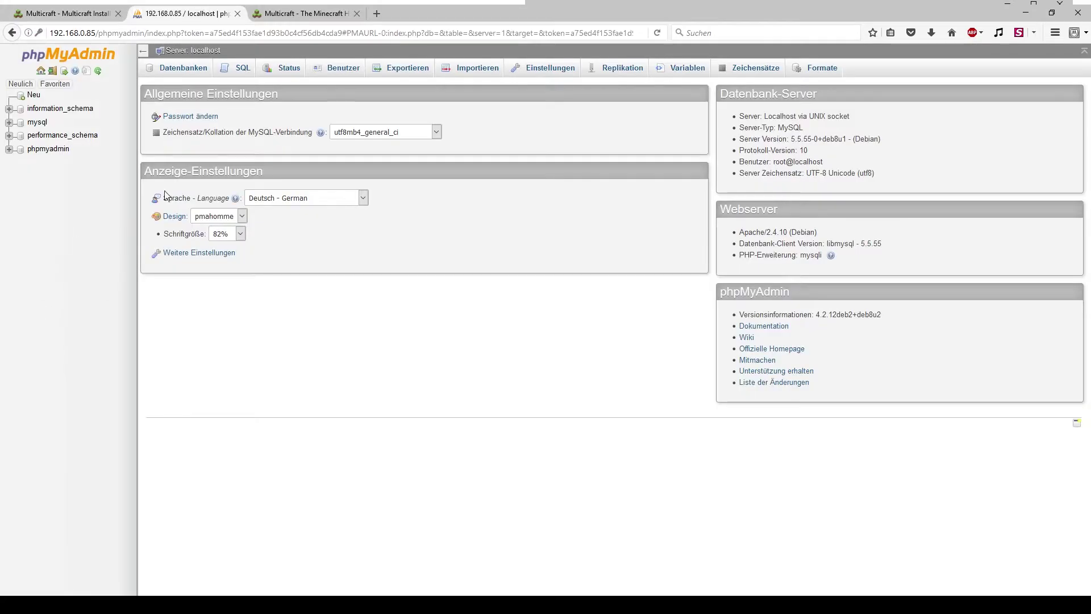
Log in to phpMyAdmin as root with the account password
{"action": "left_click", "coordinate": [331, 71]}
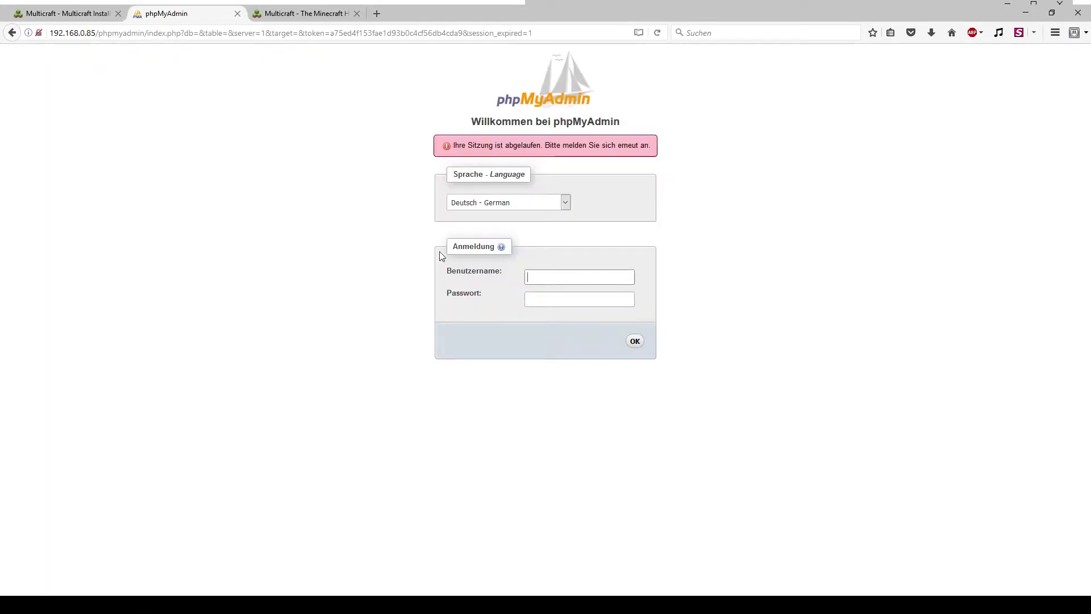
{"action": "type", "text": "root"}
{"action": "key", "text": "Tab"}
{"action": "type", "text": "•••"}
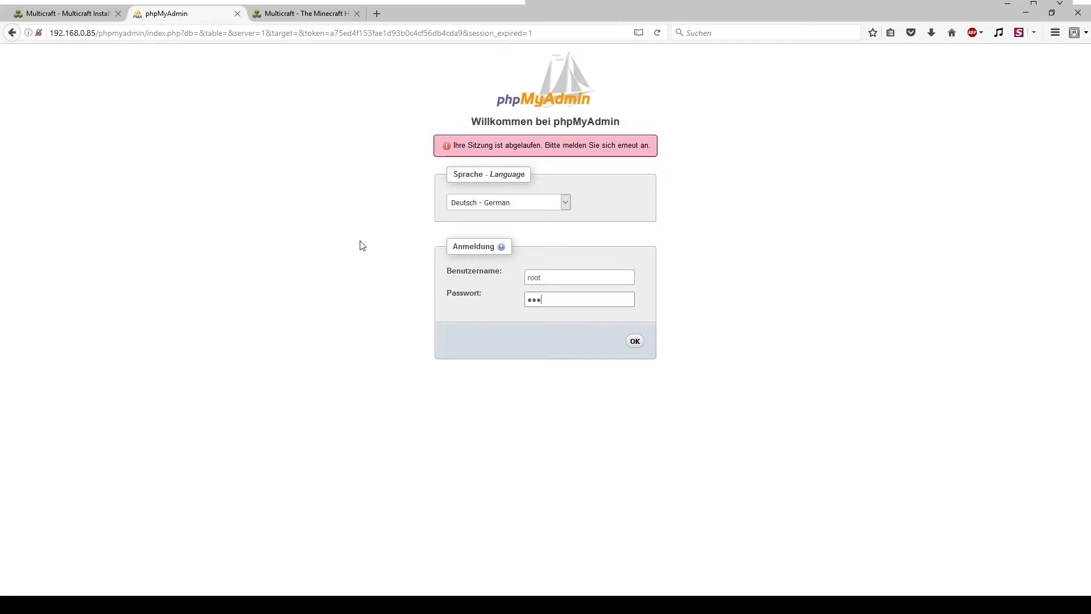
{"action": "type", "text": "••••"}
{"action": "key", "text": "Return"}
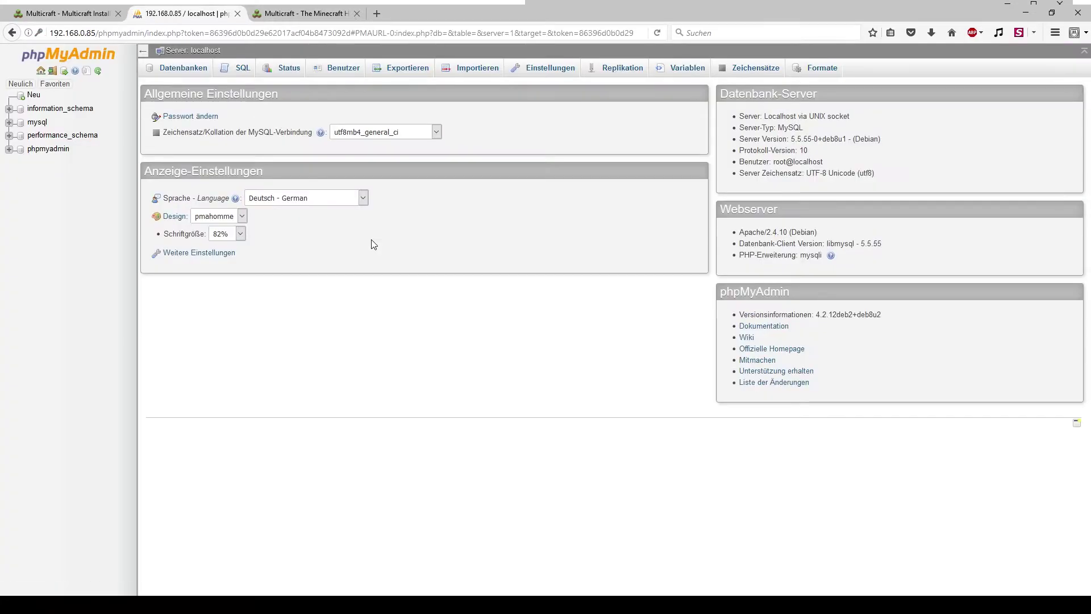
Add local user multicraft_panel with the pasted password and a same-named database
{"action": "left_click", "coordinate": [341, 68]}
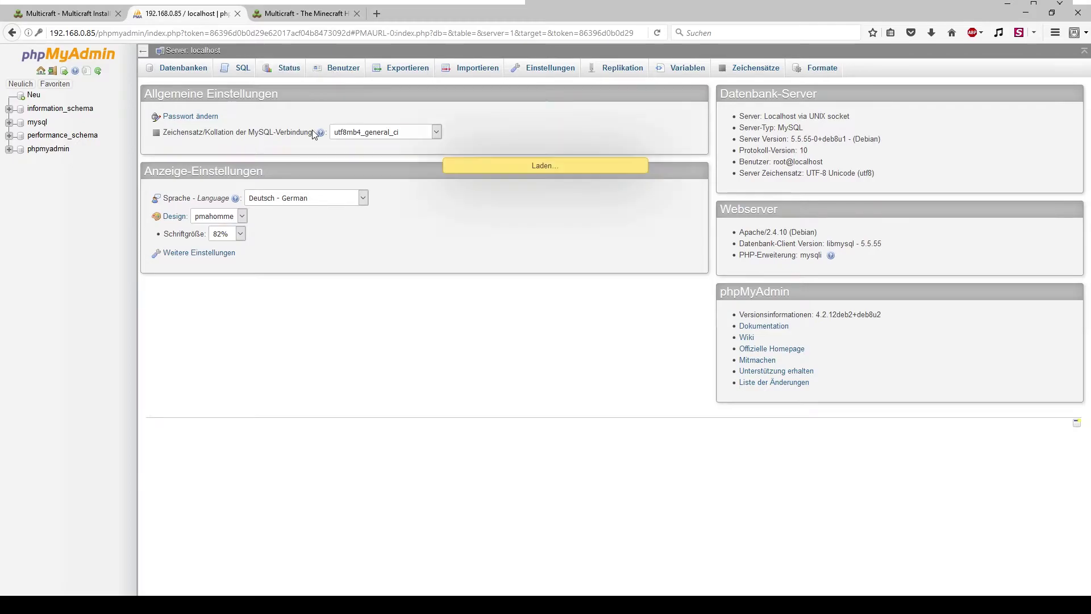
{"action": "left_click", "coordinate": [223, 310]}
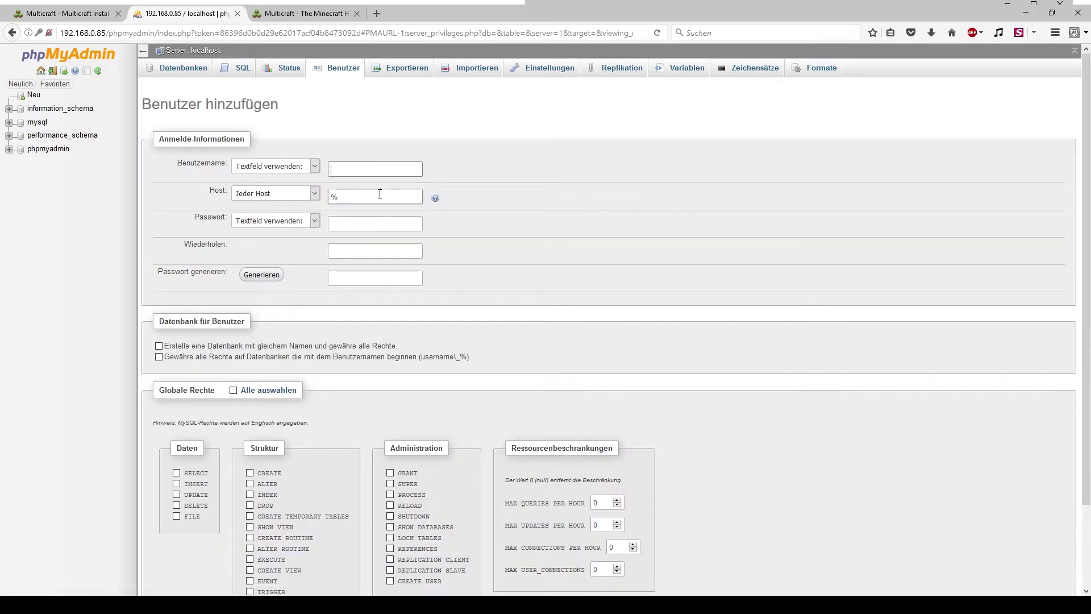
{"action": "type", "text": "multicraft_panel"}
{"action": "key", "text": "Tab"}
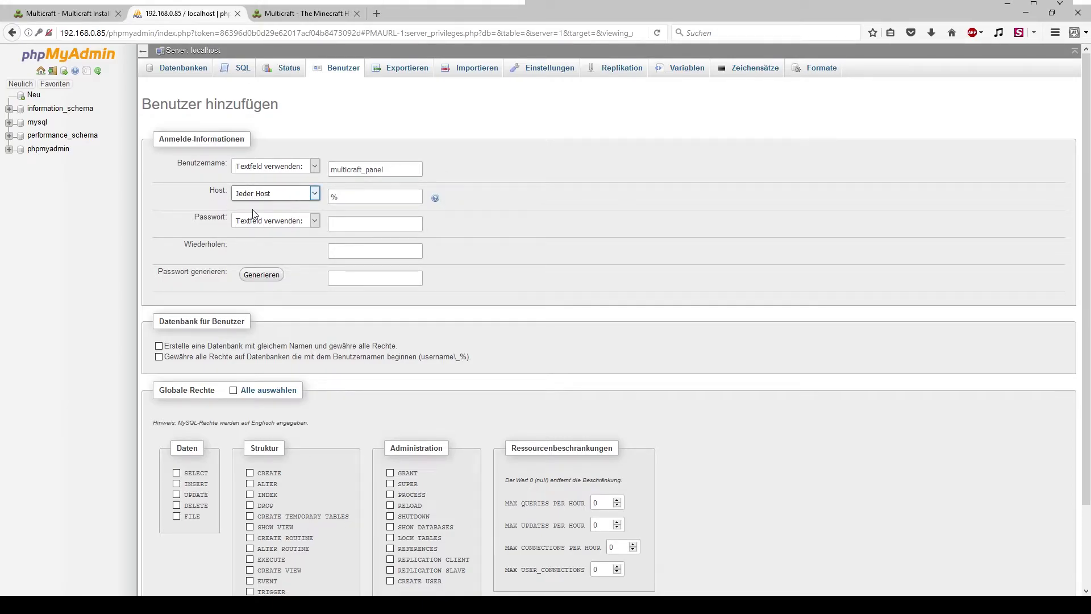
{"action": "key", "text": "Down"}
{"action": "left_click", "coordinate": [366, 221]}
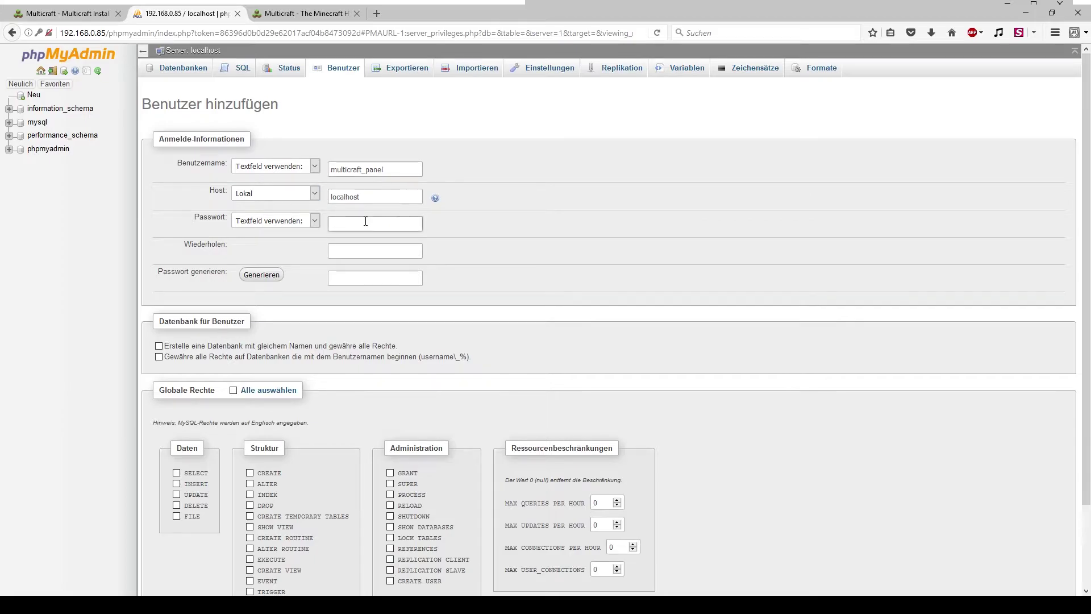
{"action": "key", "text": "ctrl+v"}
{"action": "left_click", "coordinate": [373, 248]}
{"action": "key", "text": "ctrl+v"}
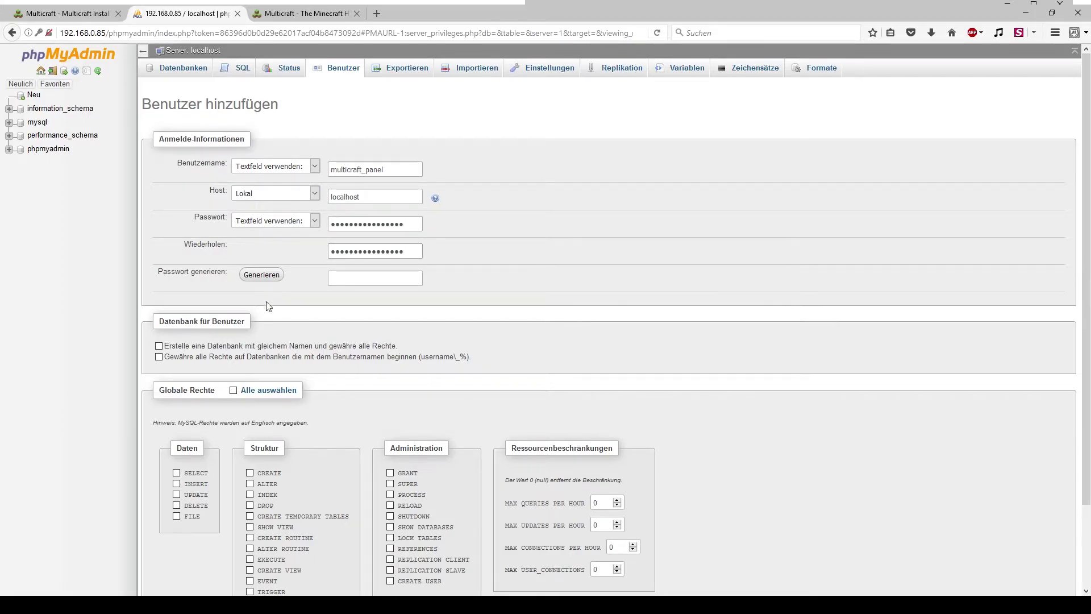
{"action": "left_click", "coordinate": [243, 348]}
{"action": "scroll", "coordinate": [455, 335], "scroll_direction": "down", "scroll_amount": 3}
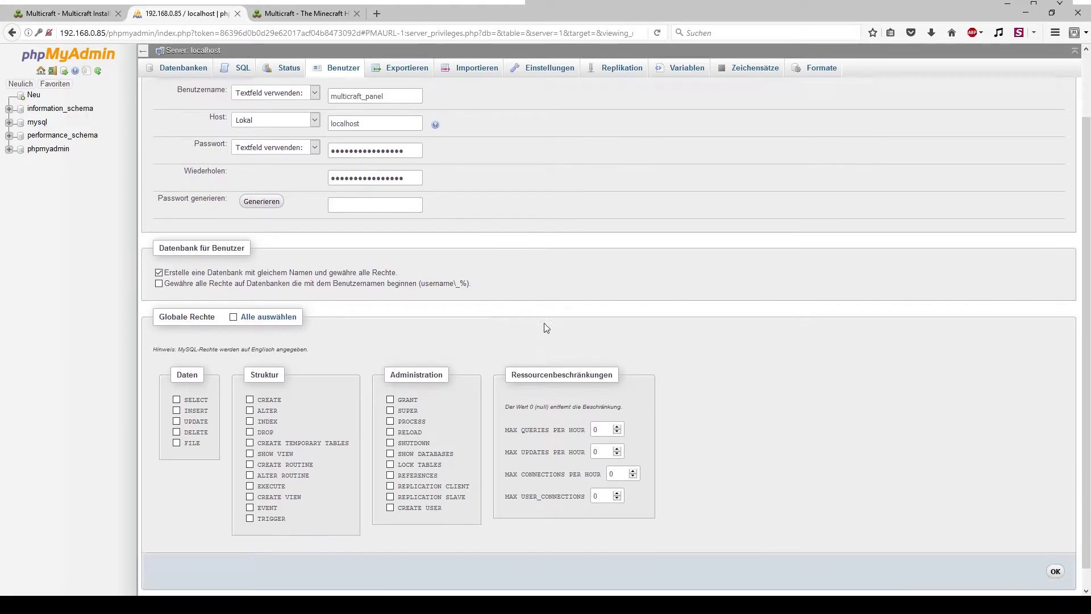
{"action": "left_click", "coordinate": [1053, 550]}
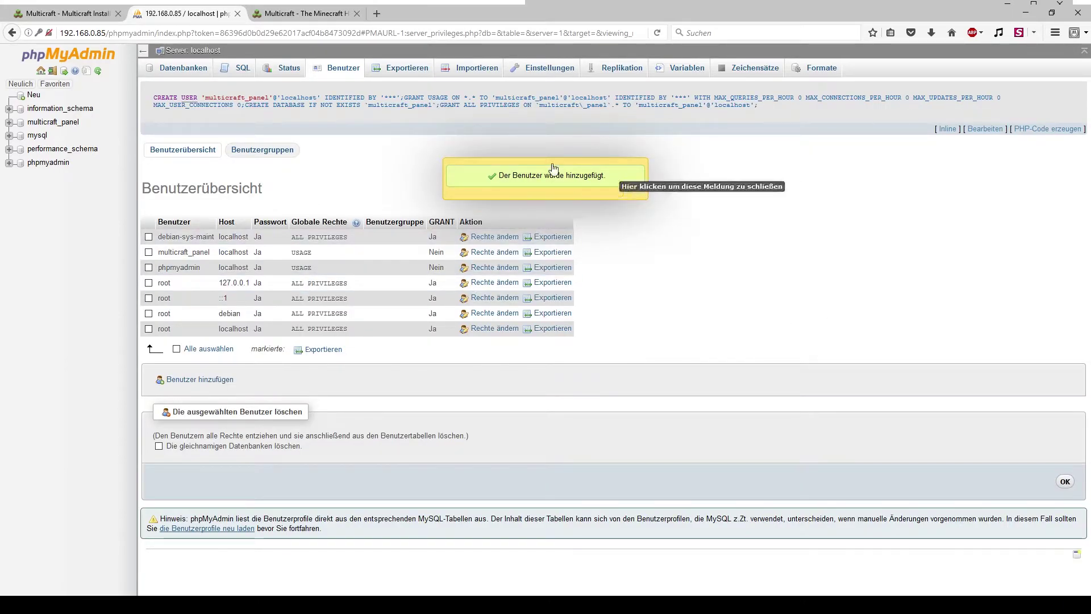
Enter the multicraft_panel username and password, save, and initialize the panel database
{"action": "left_click", "coordinate": [84, 9]}
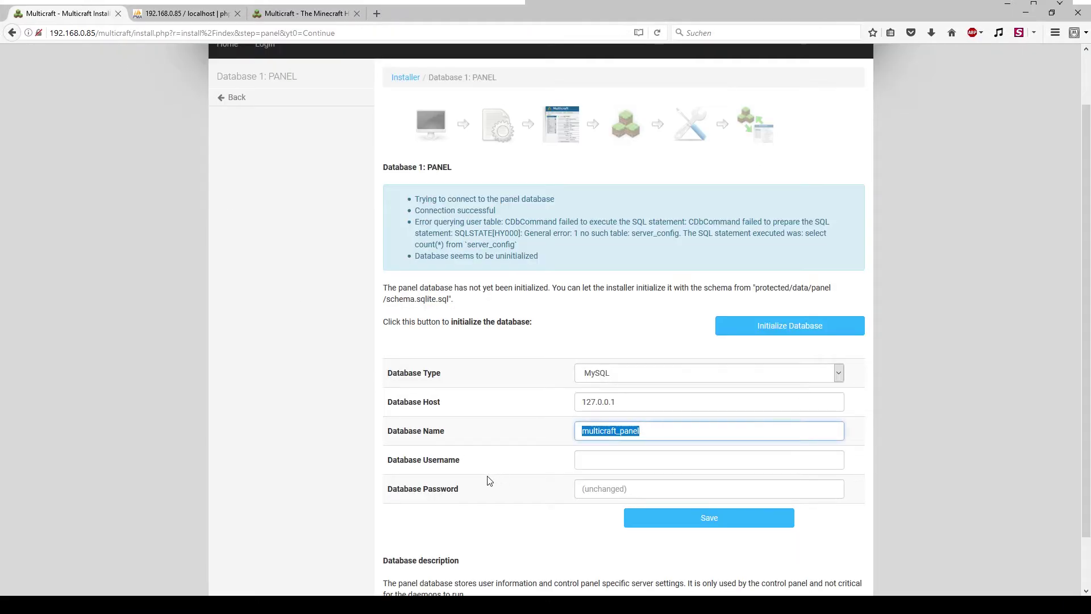
{"action": "left_click", "coordinate": [626, 458]}
{"action": "key", "text": "ctrl+v"}
{"action": "left_click", "coordinate": [629, 490]}
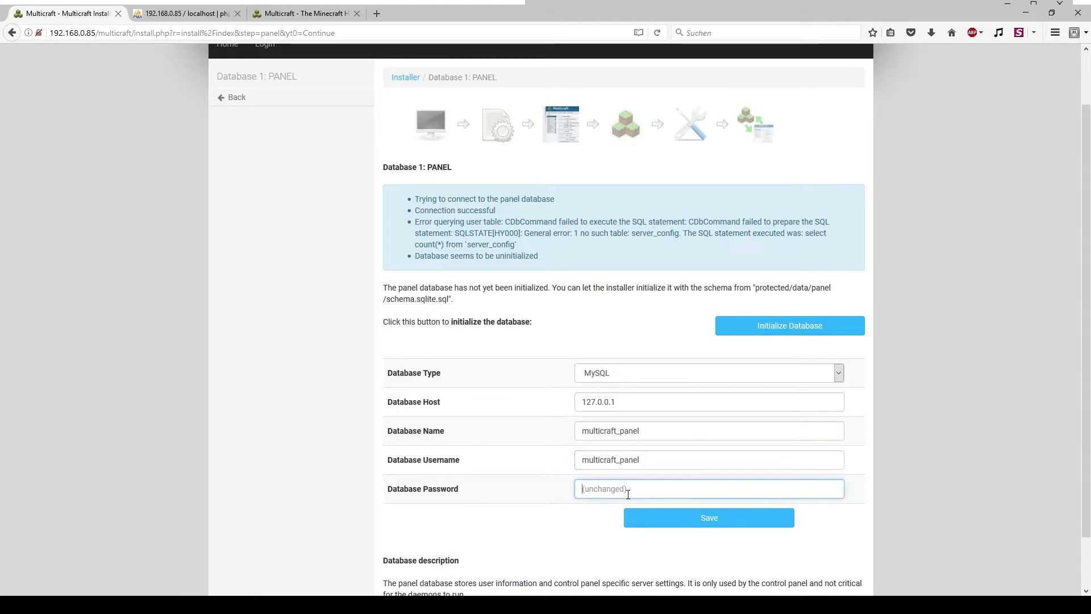
{"action": "key", "text": "ctrl+v"}
{"action": "left_click", "coordinate": [482, 530]}
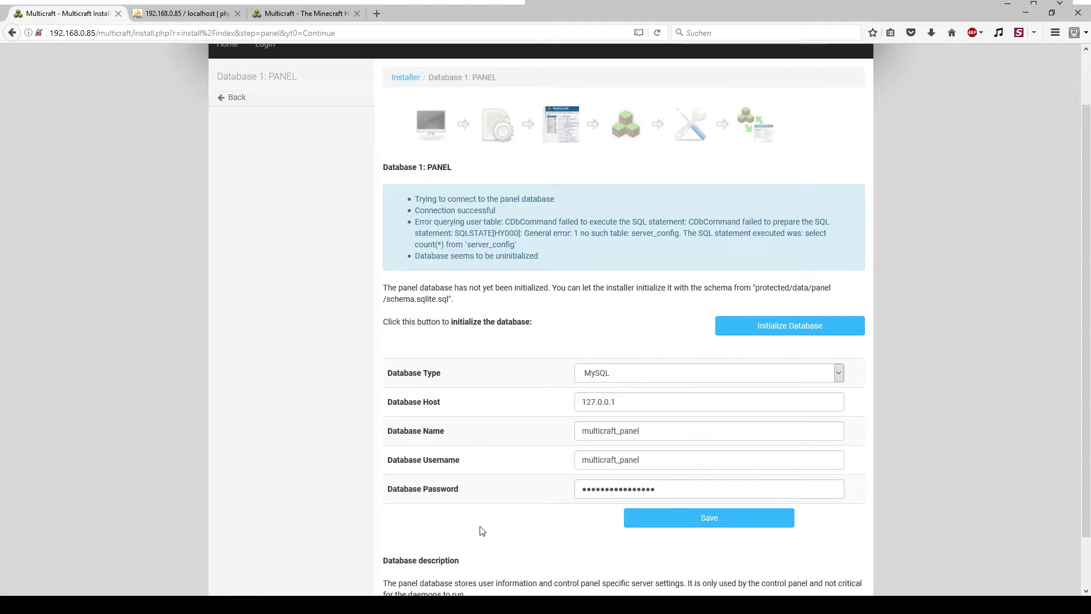
{"action": "left_click", "coordinate": [741, 526]}
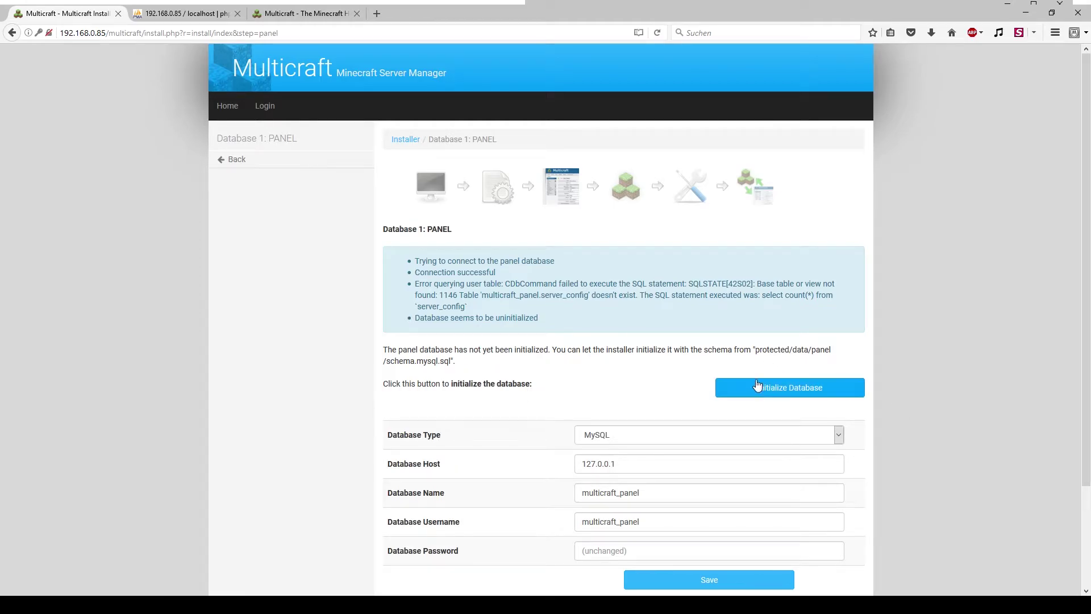
{"action": "left_click", "coordinate": [762, 392]}
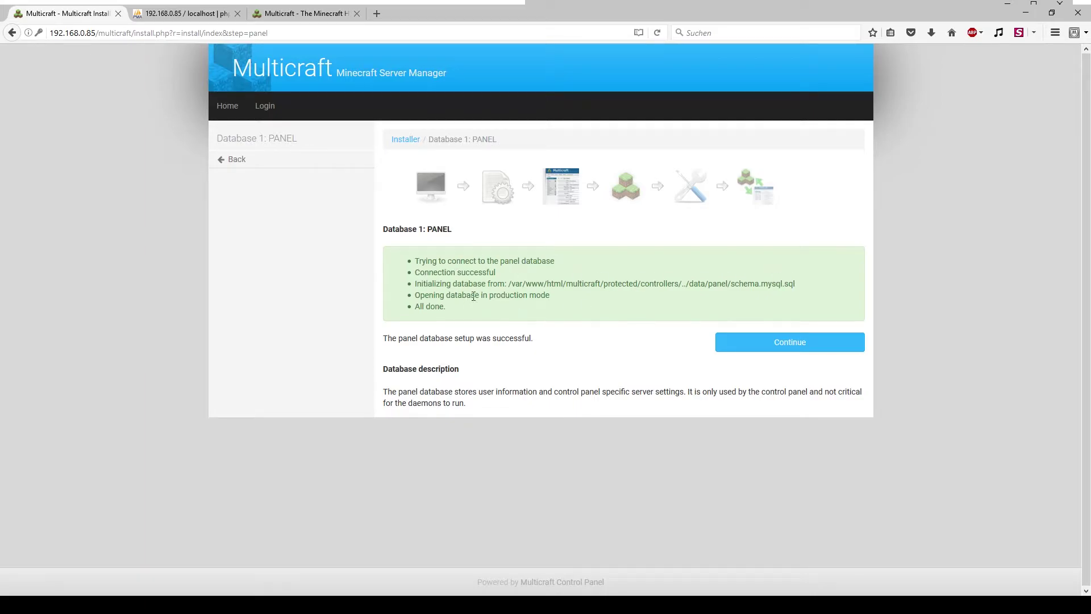
{"action": "left_click", "coordinate": [785, 348]}
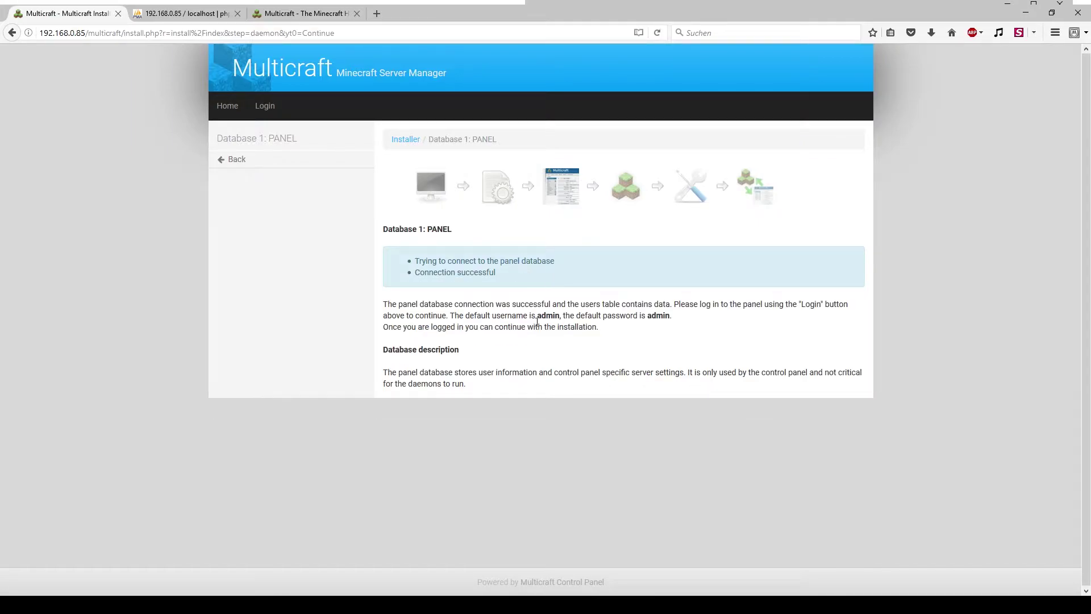
Log in to Multicraft with the default administrator credentials and continue to the daemon database step
{"action": "left_click", "coordinate": [266, 107]}
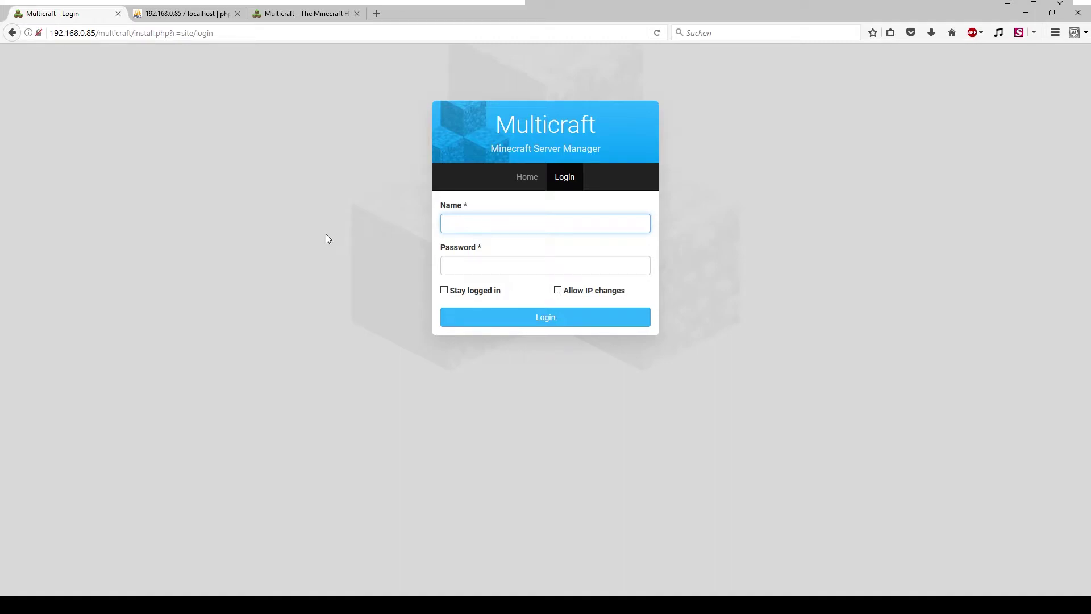
{"action": "type", "text": "admin"}
{"action": "key", "text": "Tab"}
{"action": "key", "text": "Return"}
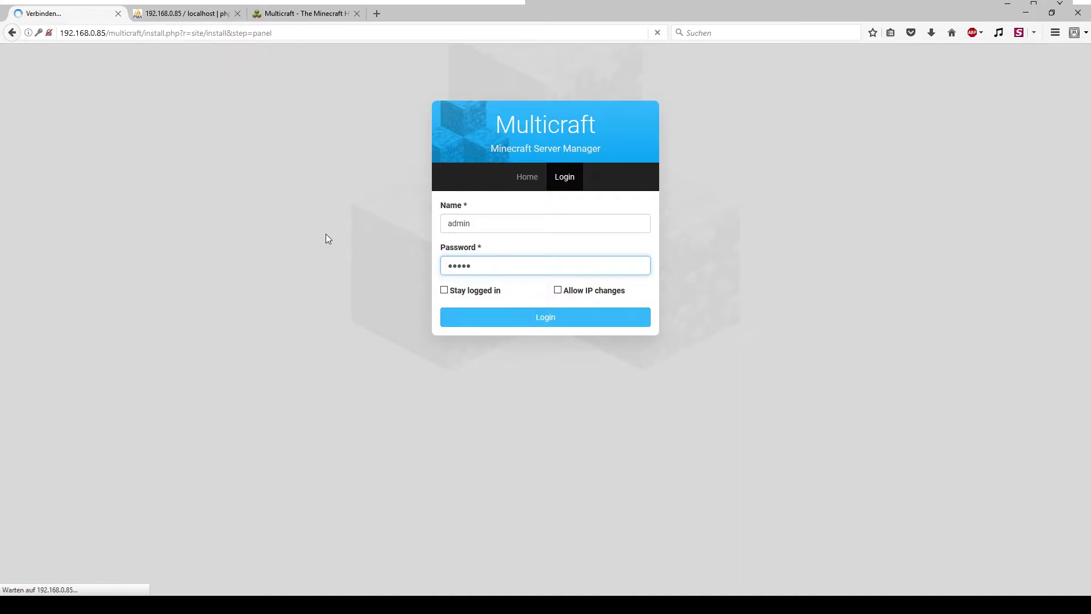
{"action": "scroll", "coordinate": [739, 353], "scroll_direction": "down", "scroll_amount": 2}
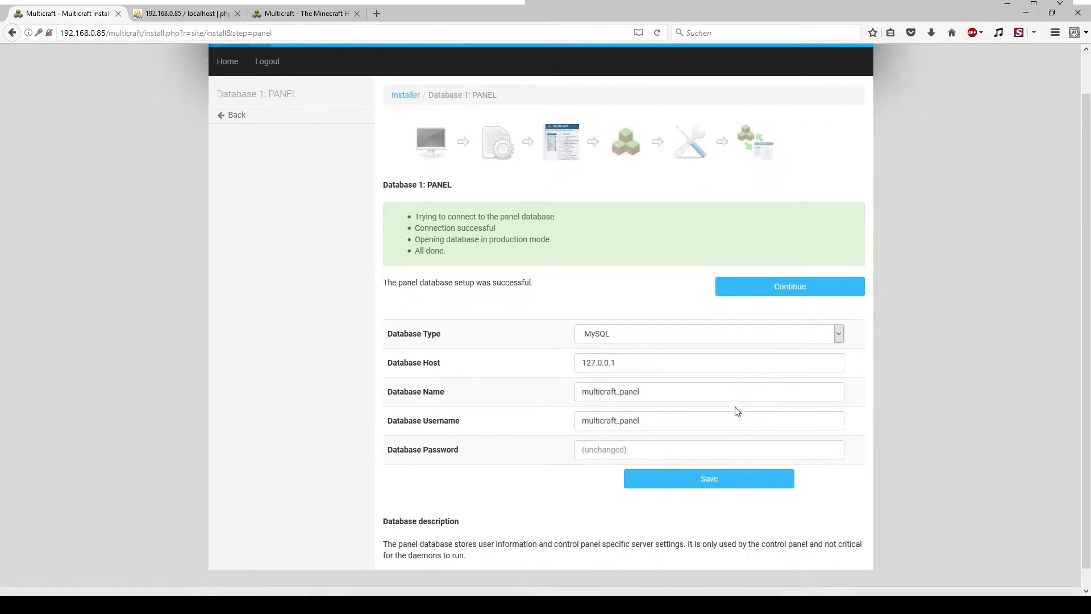
{"action": "left_click", "coordinate": [793, 276]}
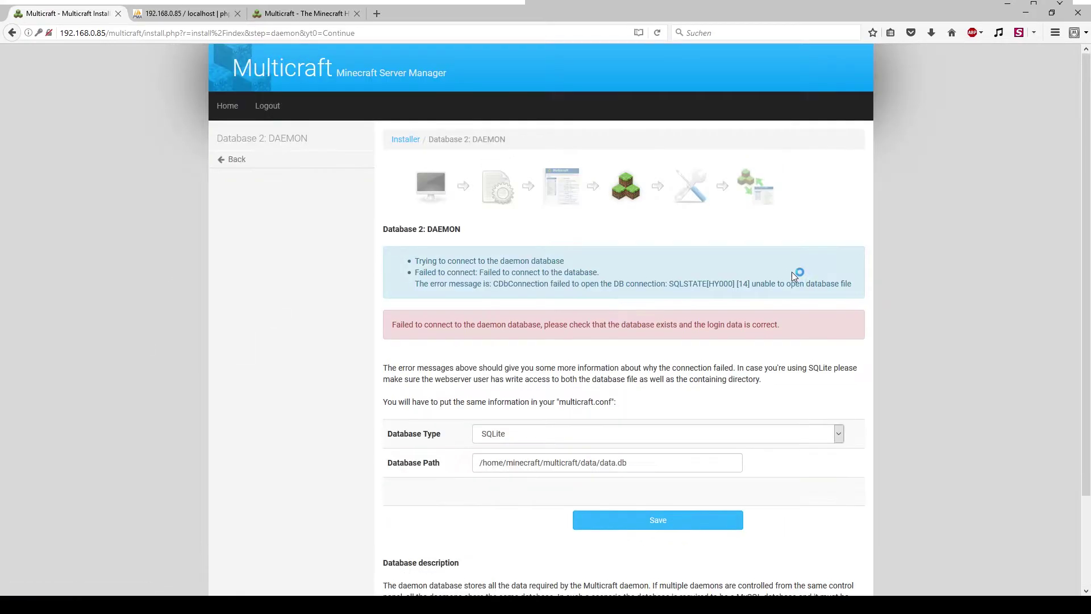
{"action": "scroll", "coordinate": [793, 271], "scroll_direction": "down", "scroll_amount": 3}
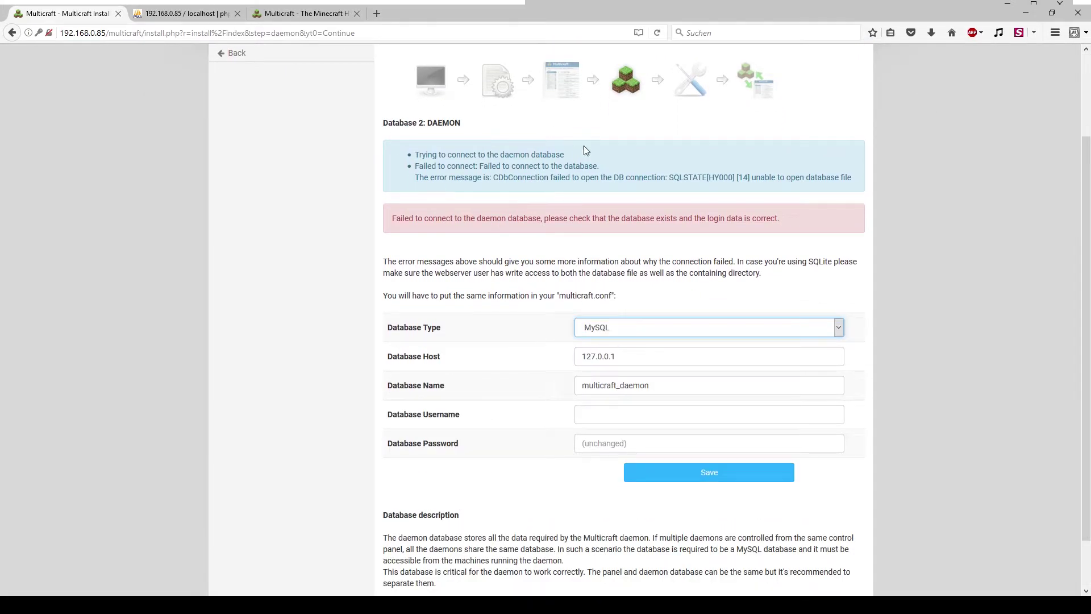
Copy the daemon database name and start a new phpMyAdmin user named multicraft_daemo
{"action": "double_click", "coordinate": [687, 387]}
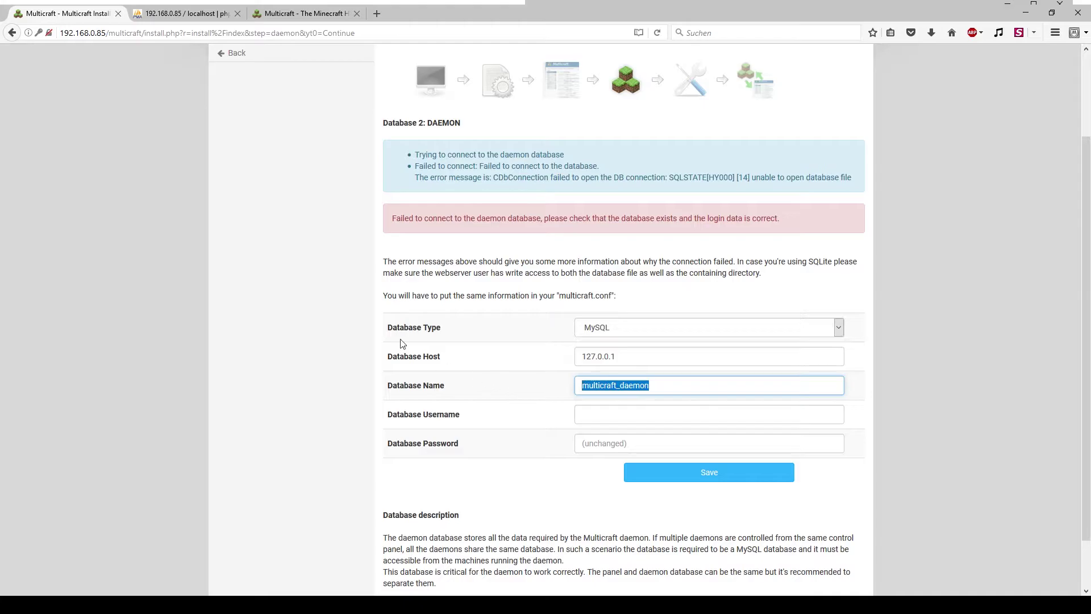
{"action": "left_click", "coordinate": [132, 11]}
{"action": "left_click", "coordinate": [329, 69]}
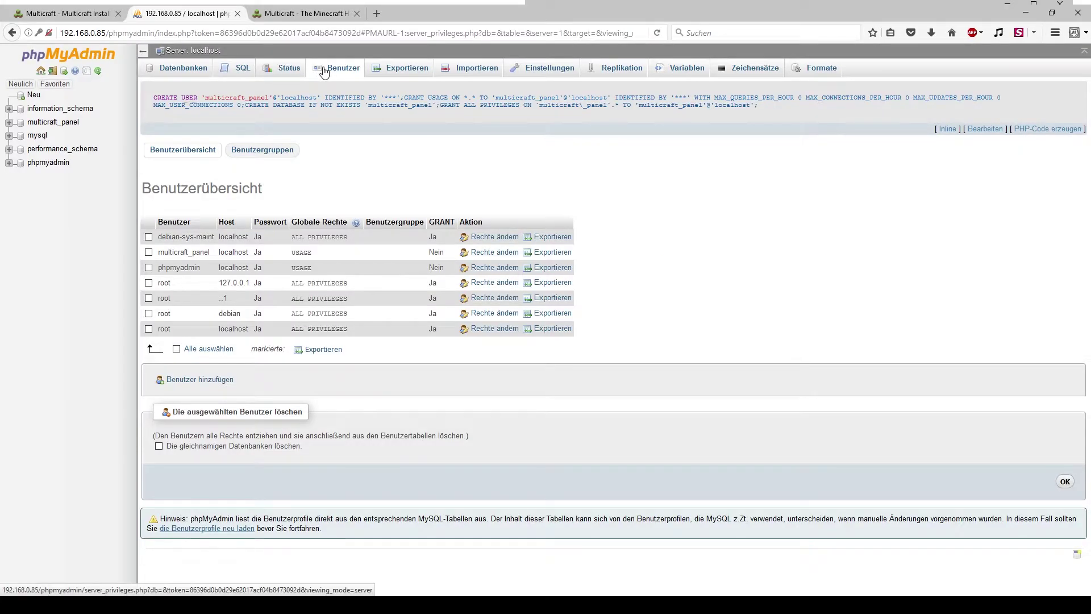
{"action": "left_click", "coordinate": [199, 320]}
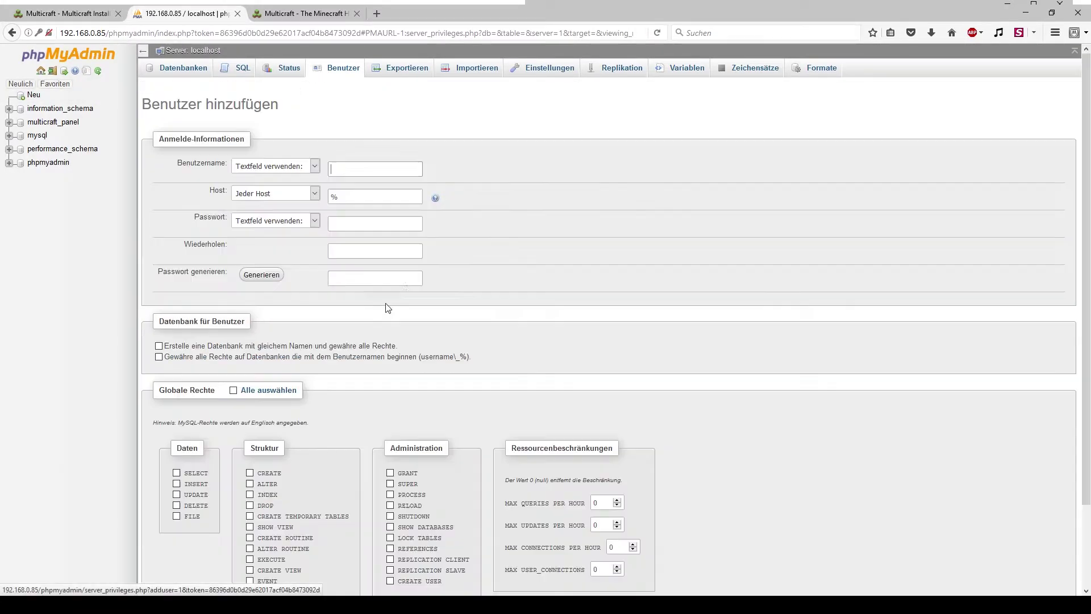
{"action": "type", "text": "multicraft_daemo"}
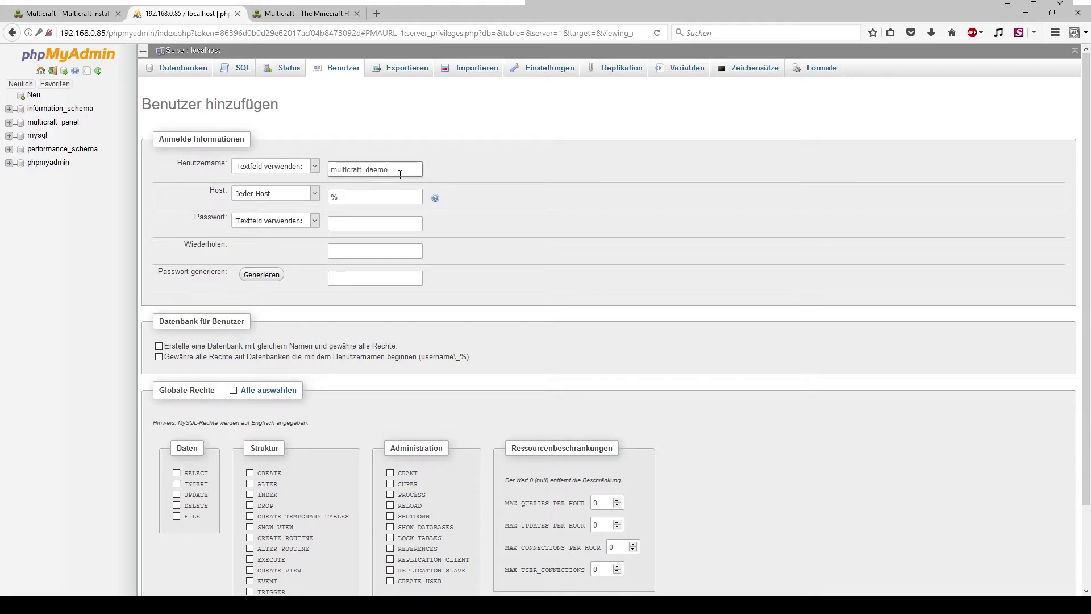
{"action": "key", "text": "ctrl+a"}
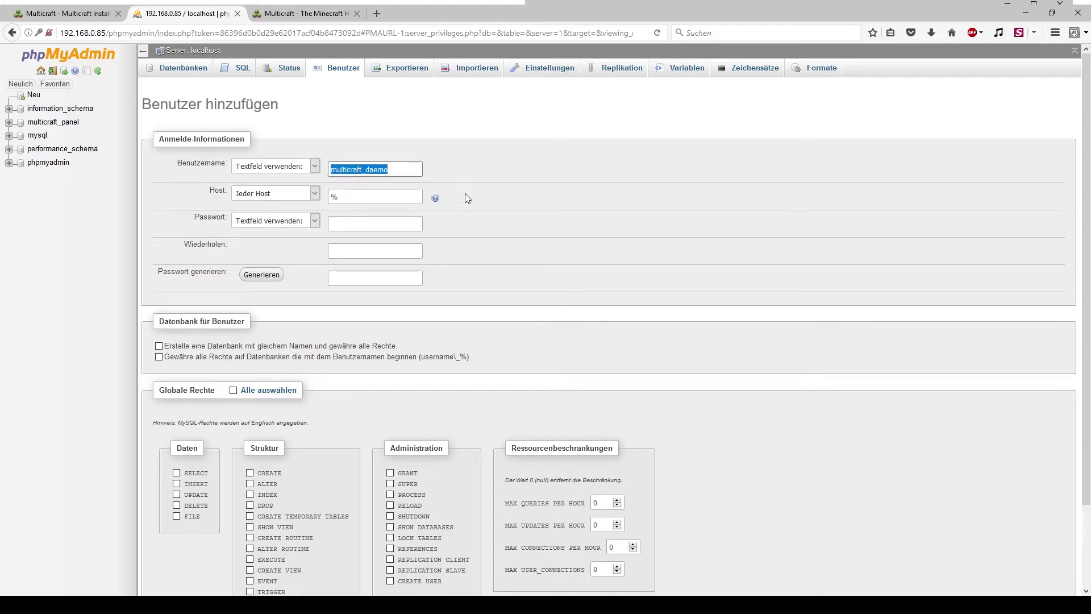
Restrict the user to localhost, enter the password twice, add a same-named database, and create it
{"action": "key", "text": "Tab"}
{"action": "key", "text": "Down"}
{"action": "left_click", "coordinate": [365, 224]}
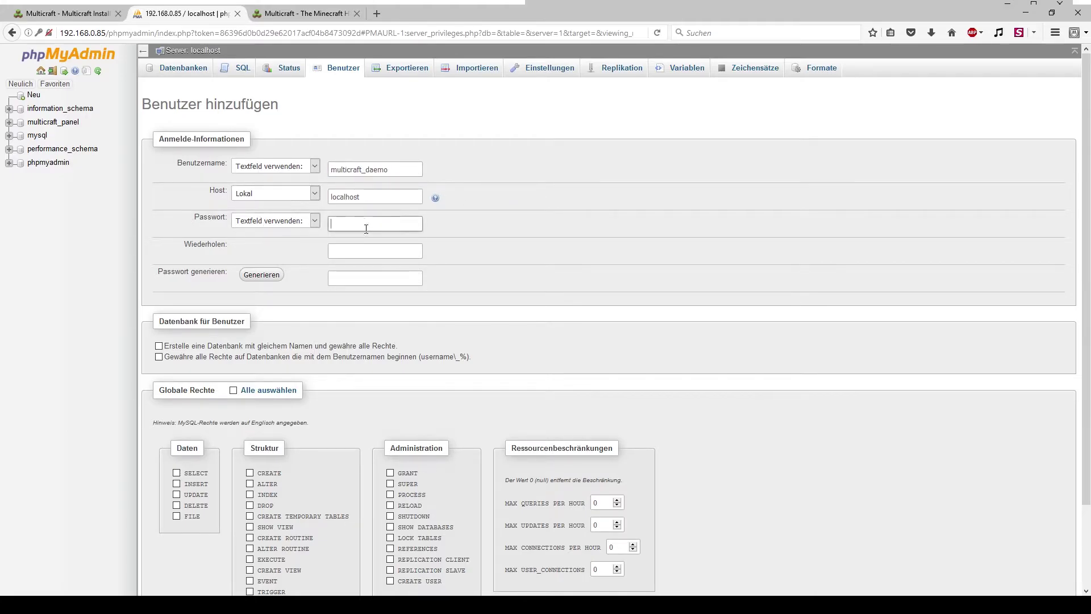
{"action": "key", "text": "ctrl+v"}
{"action": "left_click", "coordinate": [362, 250]}
{"action": "key", "text": "ctrl+v"}
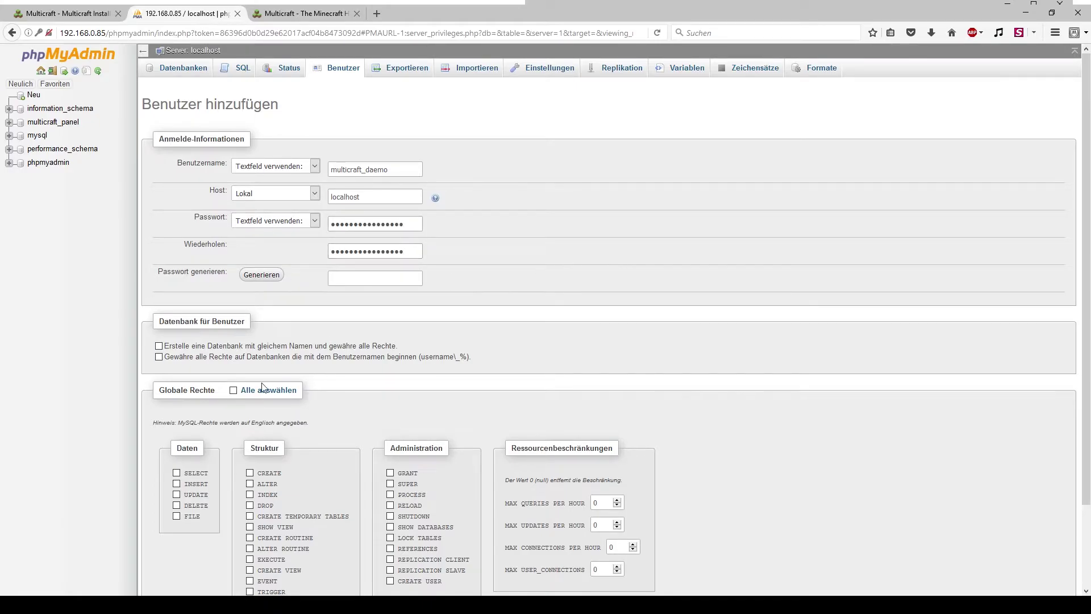
{"action": "left_click", "coordinate": [327, 346]}
{"action": "scroll", "coordinate": [735, 358], "scroll_direction": "down", "scroll_amount": 3}
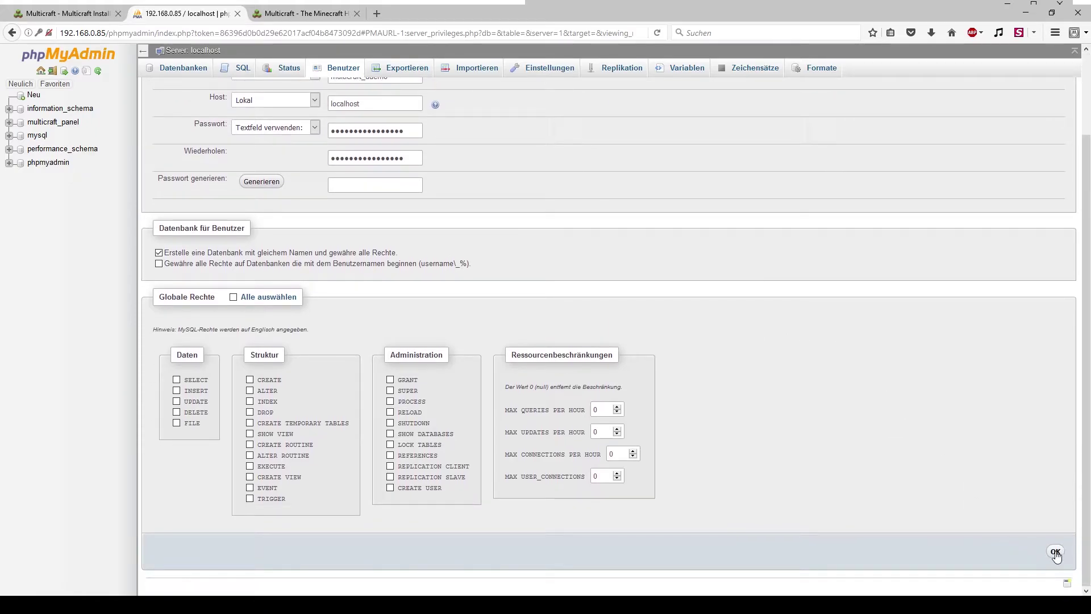
{"action": "left_click", "coordinate": [1057, 552]}
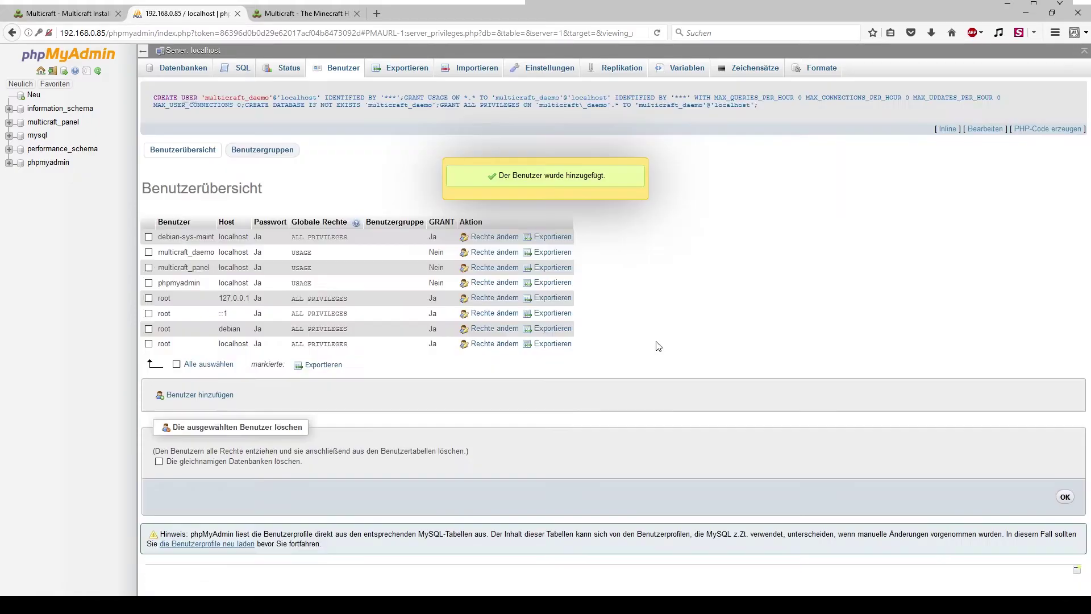
{"action": "left_click", "coordinate": [68, 13]}
Fill in multicraft_daemo as database name and username with its password, save, initialize, and continue
{"action": "key", "text": "ctrl+c"}
{"action": "left_click", "coordinate": [649, 415]}
{"action": "key", "text": "ctrl+v"}
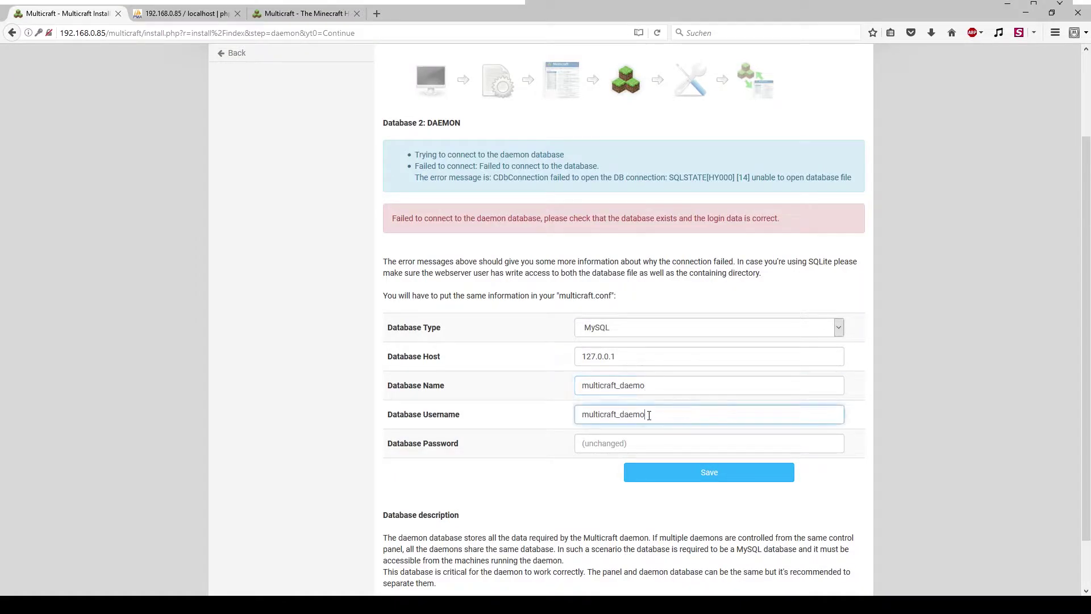
{"action": "left_click", "coordinate": [611, 448]}
{"action": "key", "text": "ctrl+v"}
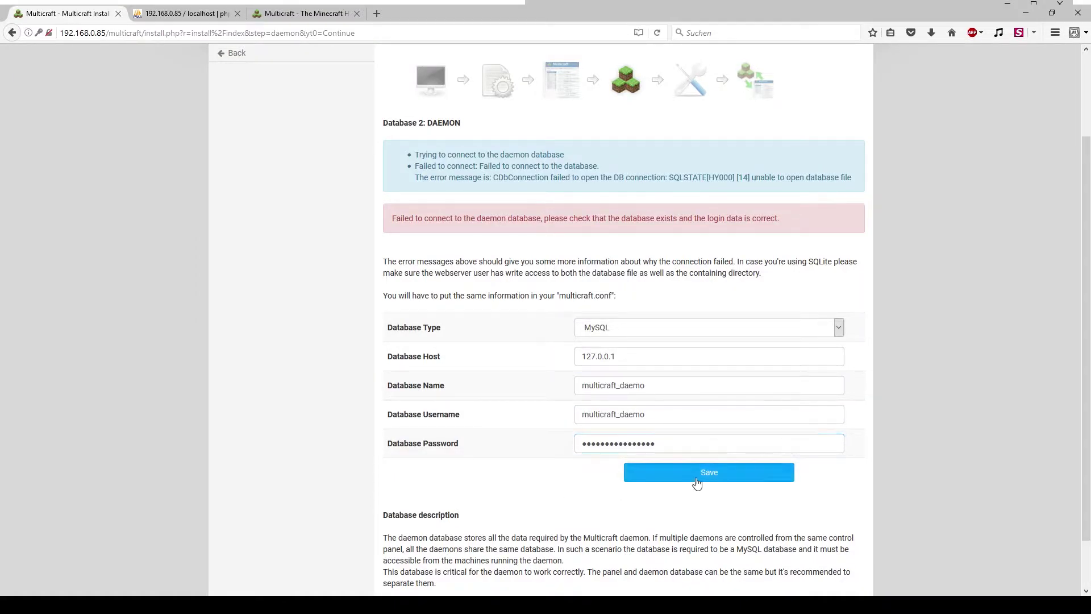
{"action": "left_click", "coordinate": [674, 474]}
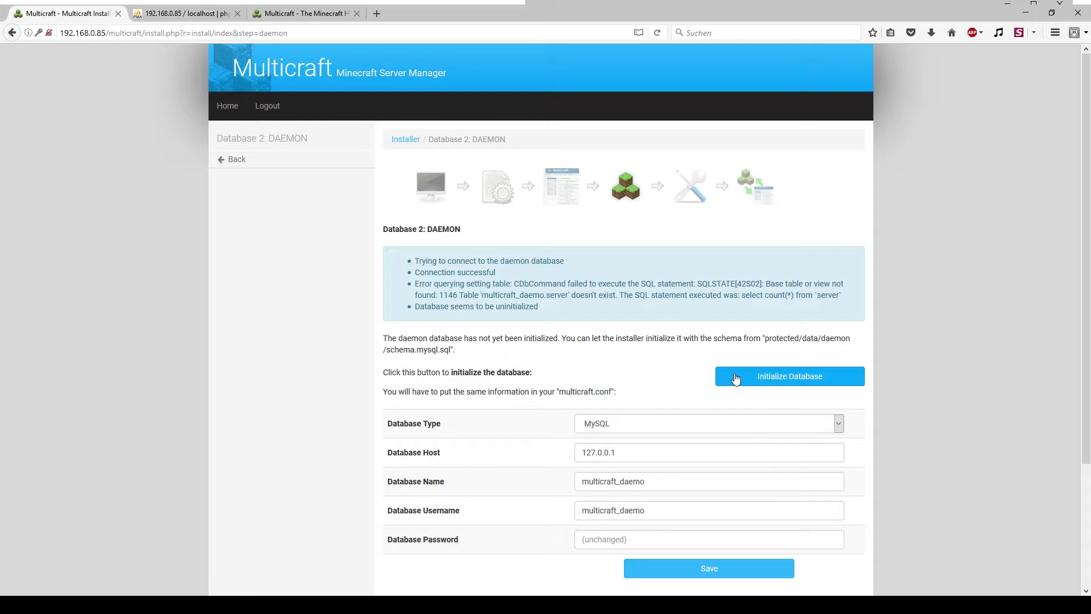
{"action": "left_click", "coordinate": [736, 379]}
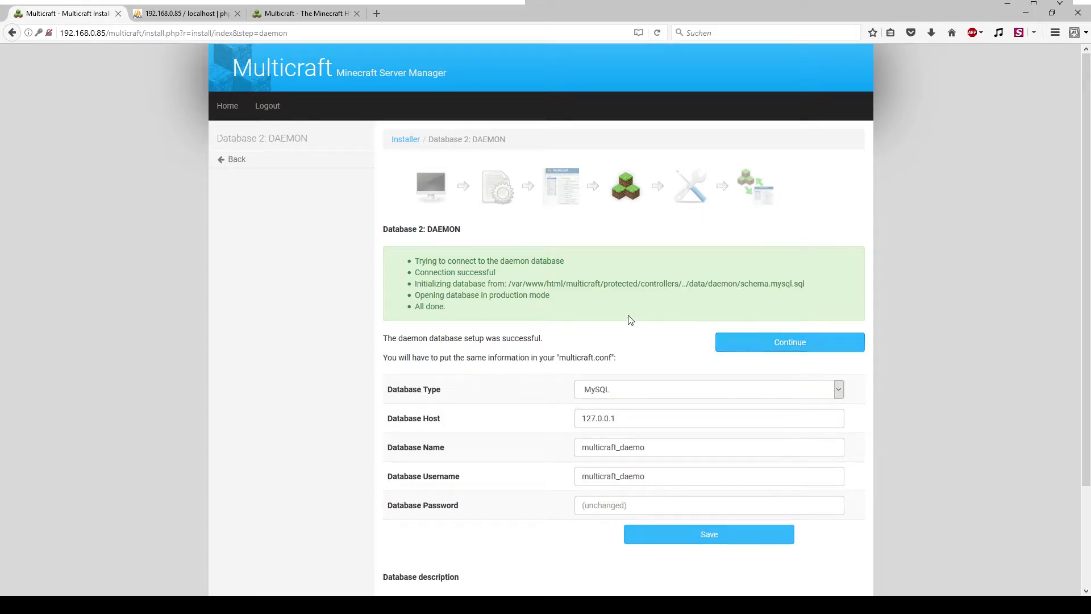
{"action": "left_click", "coordinate": [784, 353]}
{"action": "scroll", "coordinate": [726, 334], "scroll_direction": "down", "scroll_amount": 2}
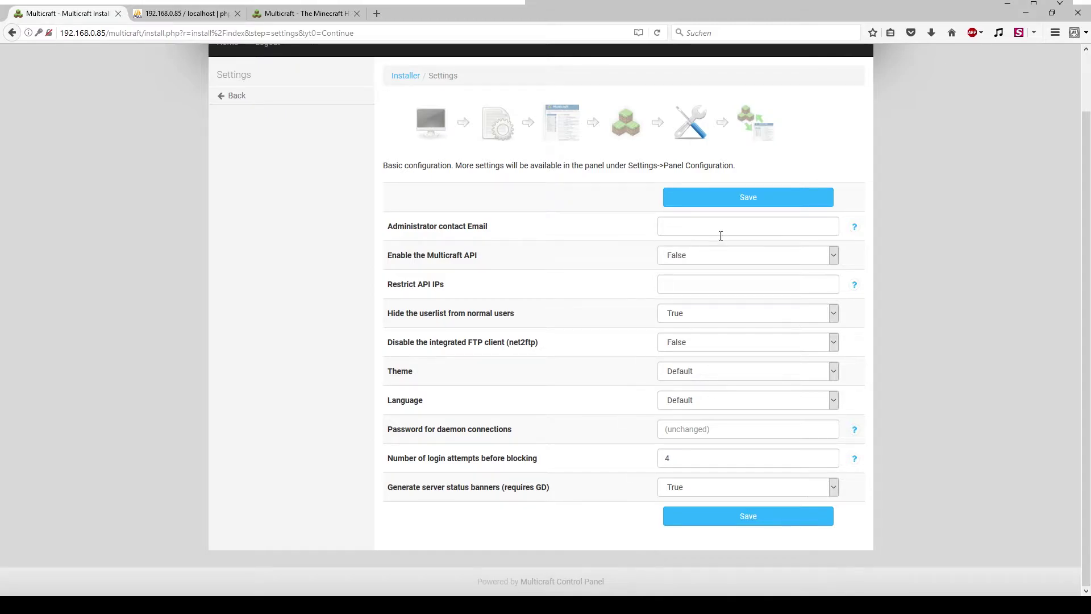
Set the panel language to Deutsch and leave the theme unchanged
{"action": "left_click", "coordinate": [711, 230]}
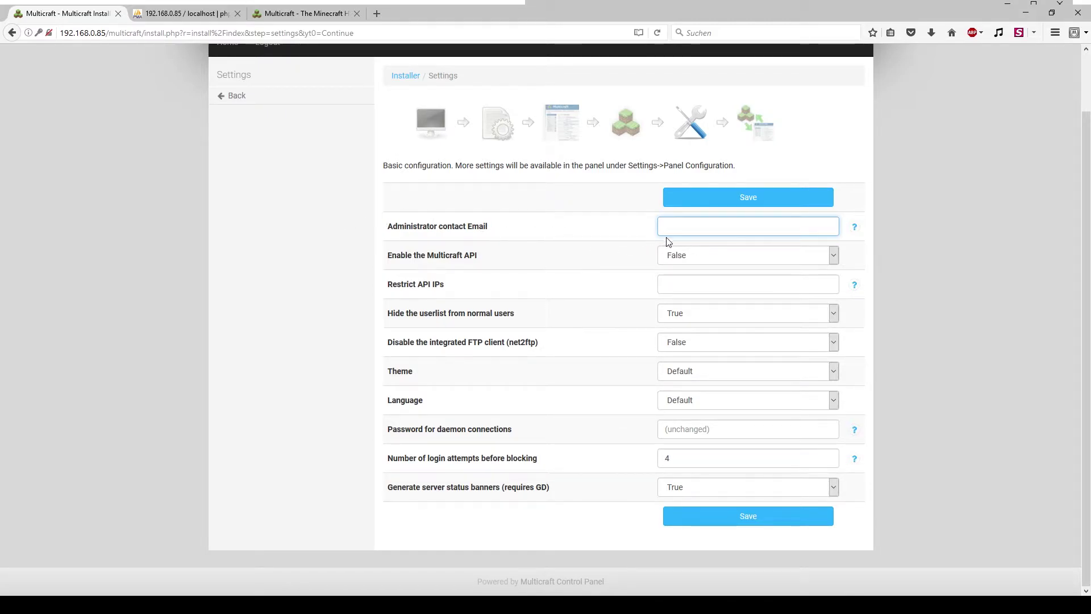
{"action": "scroll", "coordinate": [642, 244], "scroll_direction": "up", "scroll_amount": 2}
{"action": "scroll", "coordinate": [642, 244], "scroll_direction": "up", "scroll_amount": 1}
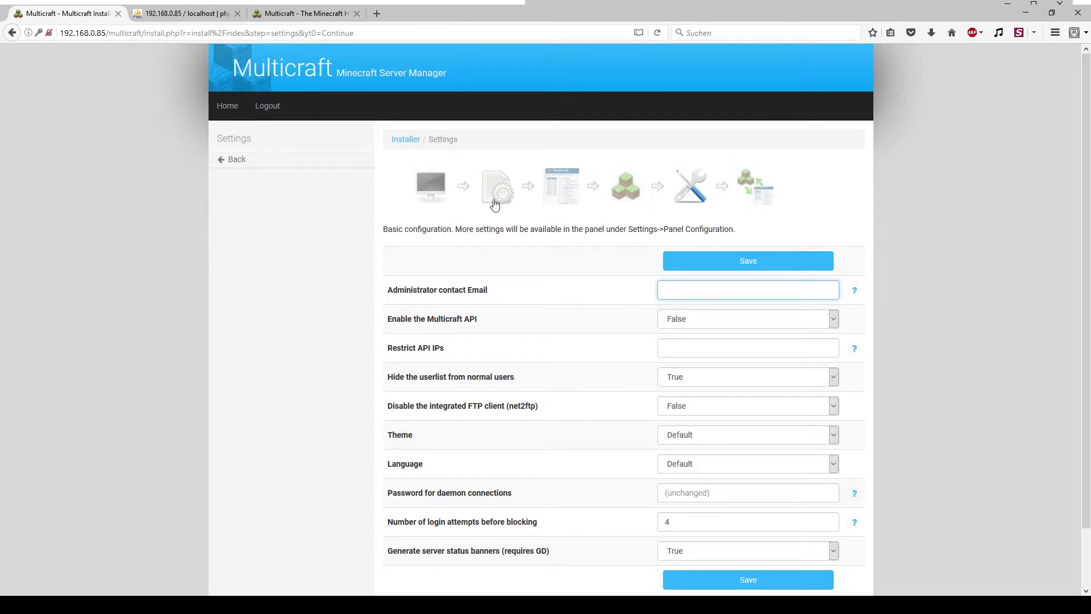
{"action": "scroll", "coordinate": [792, 296], "scroll_direction": "down", "scroll_amount": 3}
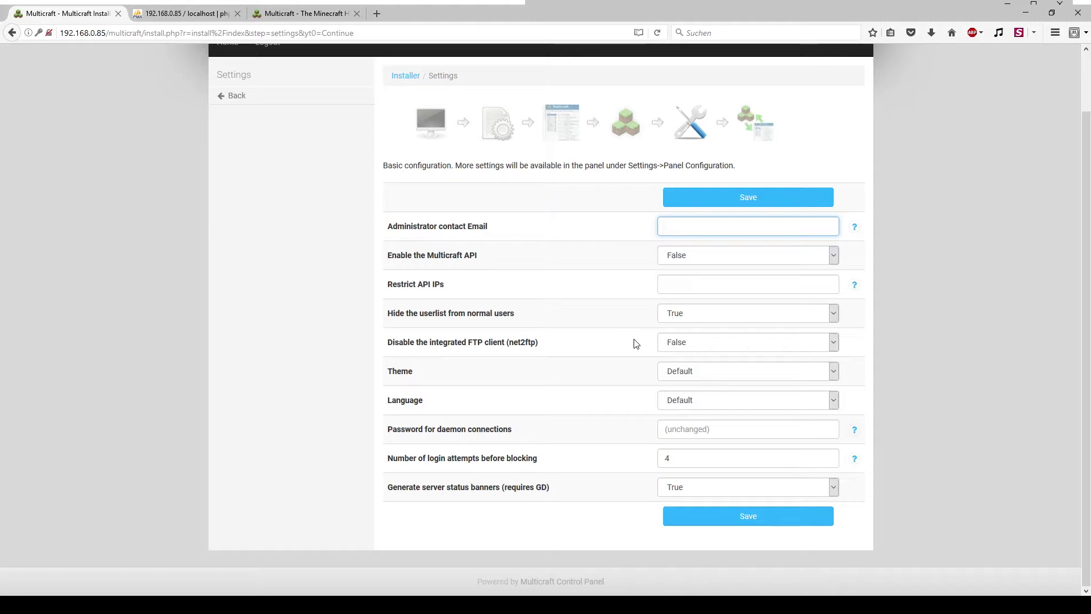
{"action": "left_click", "coordinate": [704, 408]}
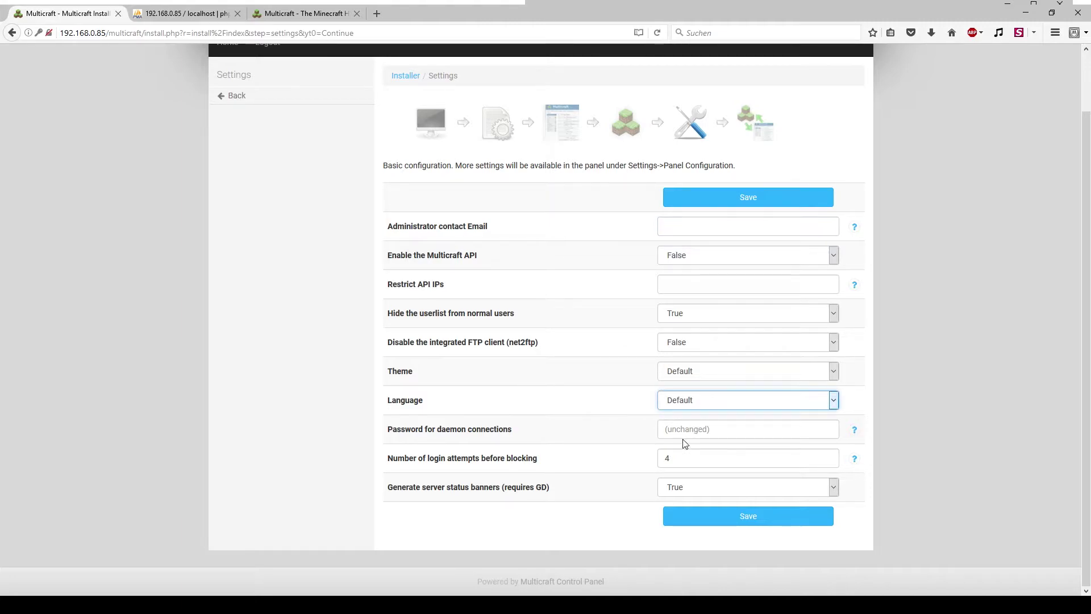
{"action": "key", "text": "Down"}
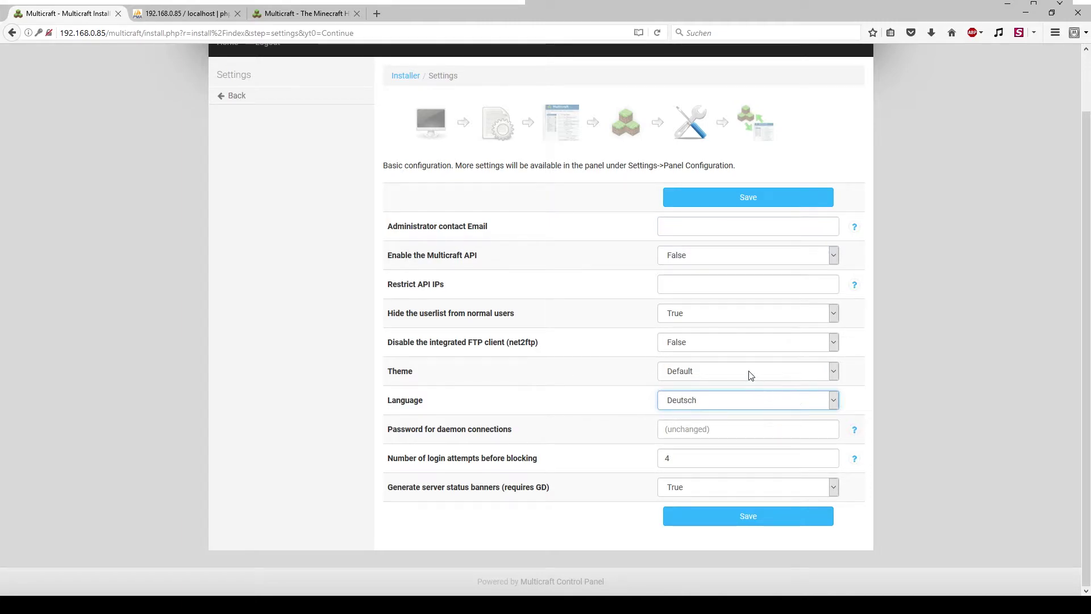
{"action": "left_click", "coordinate": [750, 375]}
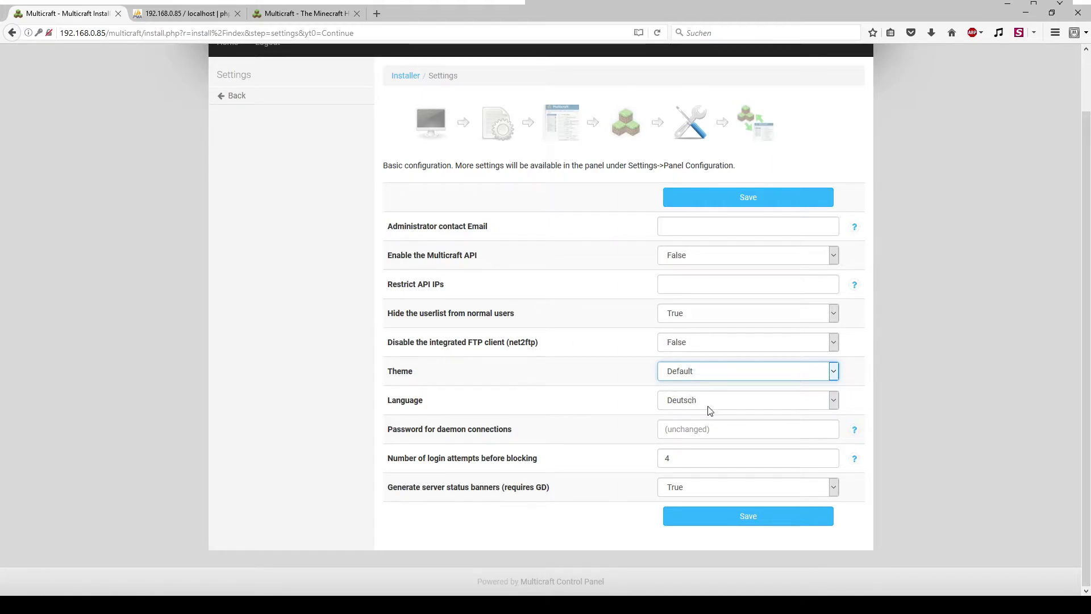
{"action": "left_click", "coordinate": [604, 387]}
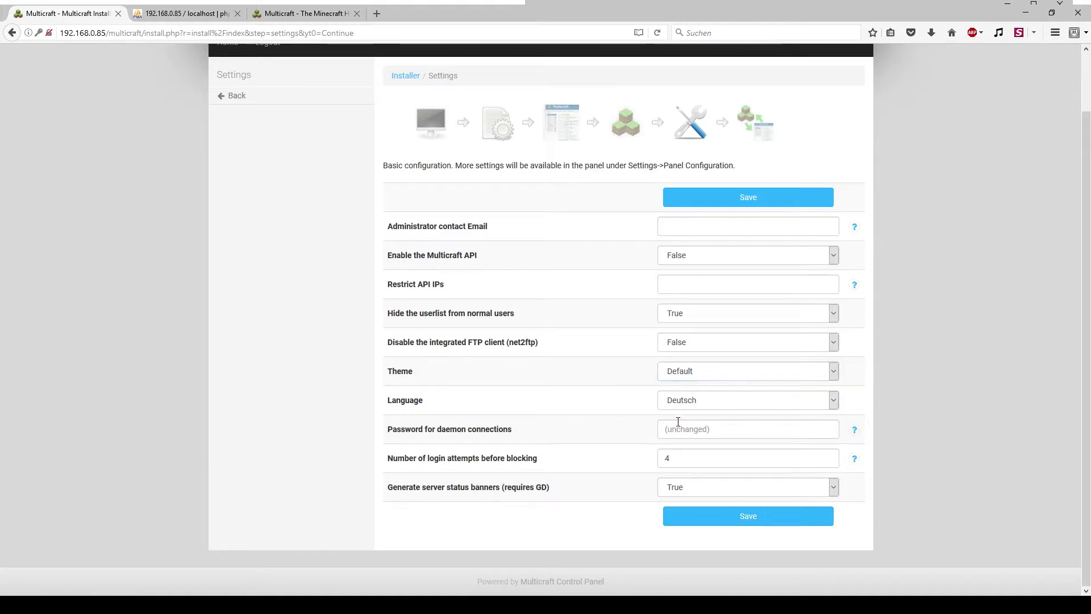
Enter a daemon connection password and save the basic settings
{"action": "left_click", "coordinate": [689, 427]}
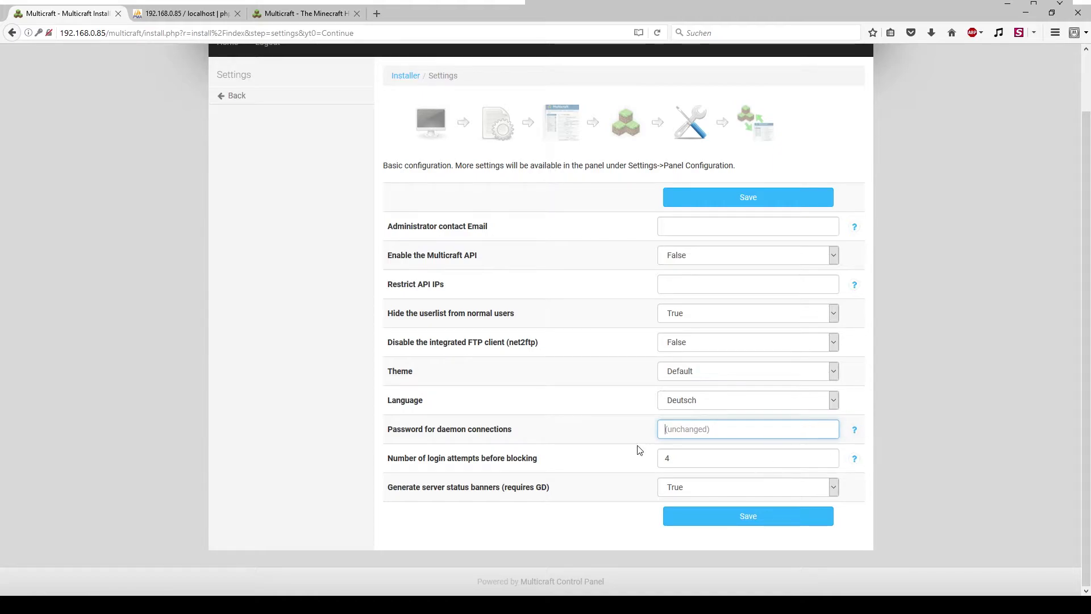
{"action": "key", "text": "BackSpace"}
{"action": "key", "text": "BackSpace"}
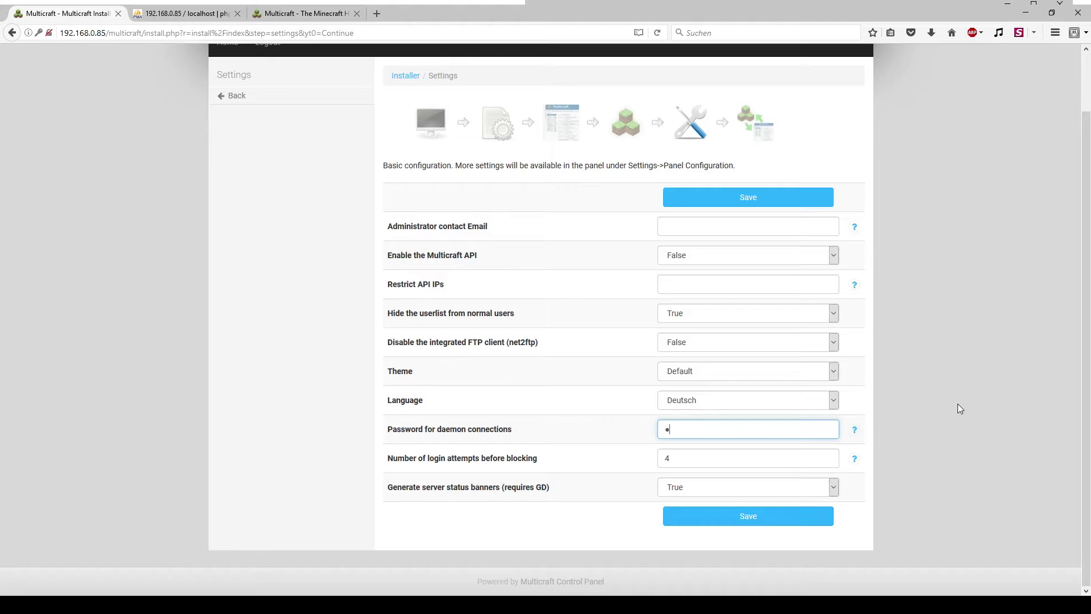
{"action": "left_click", "coordinate": [748, 516]}
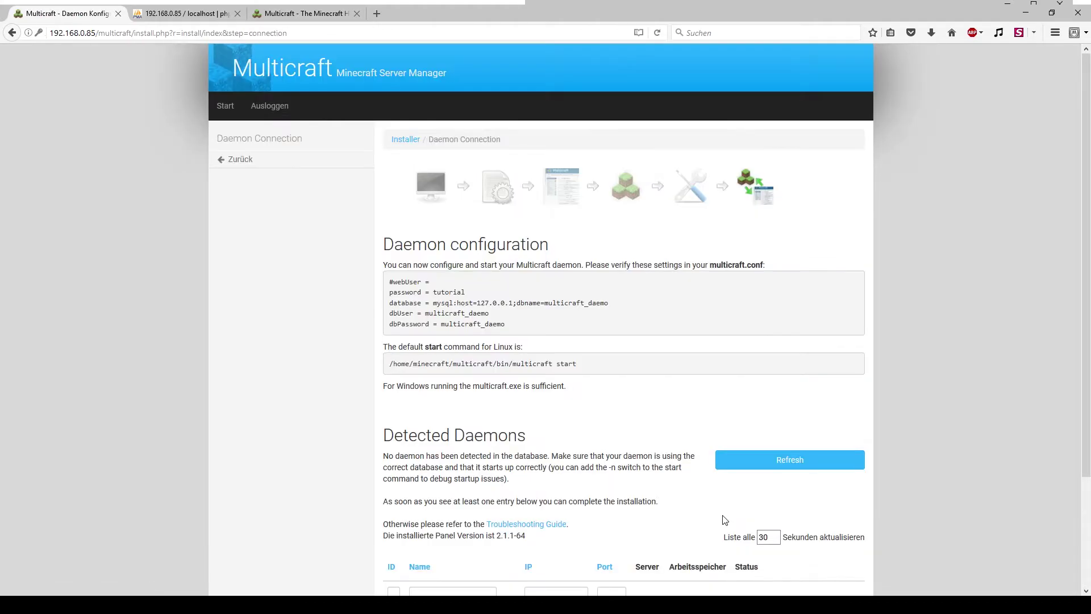
{"action": "scroll", "coordinate": [695, 364], "scroll_direction": "down", "scroll_amount": 5}
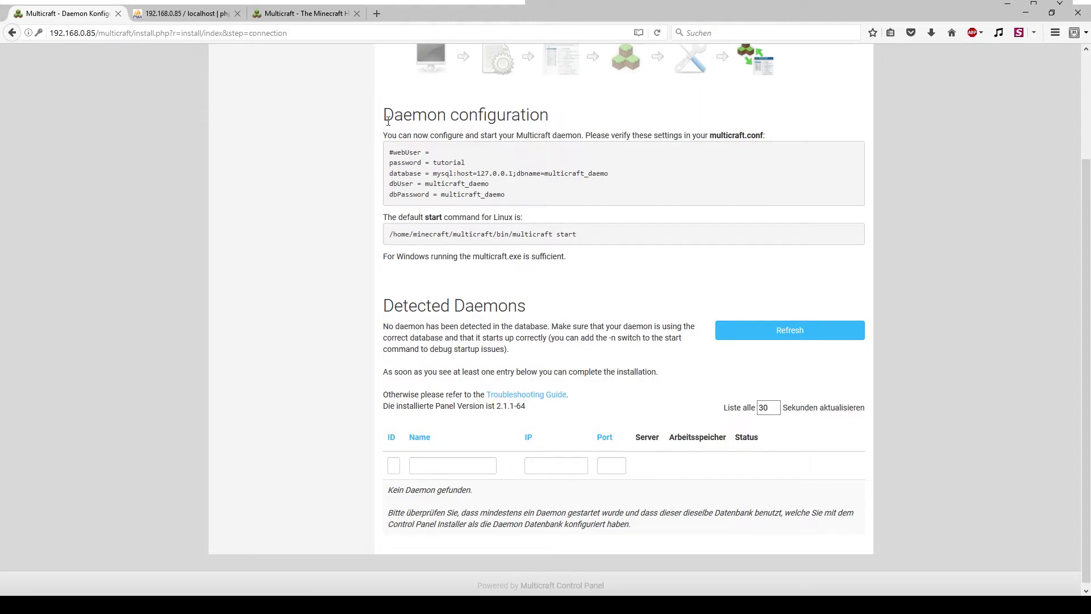
{"action": "left_click_drag", "start_coordinate": [379, 115], "coordinate": [550, 201]}
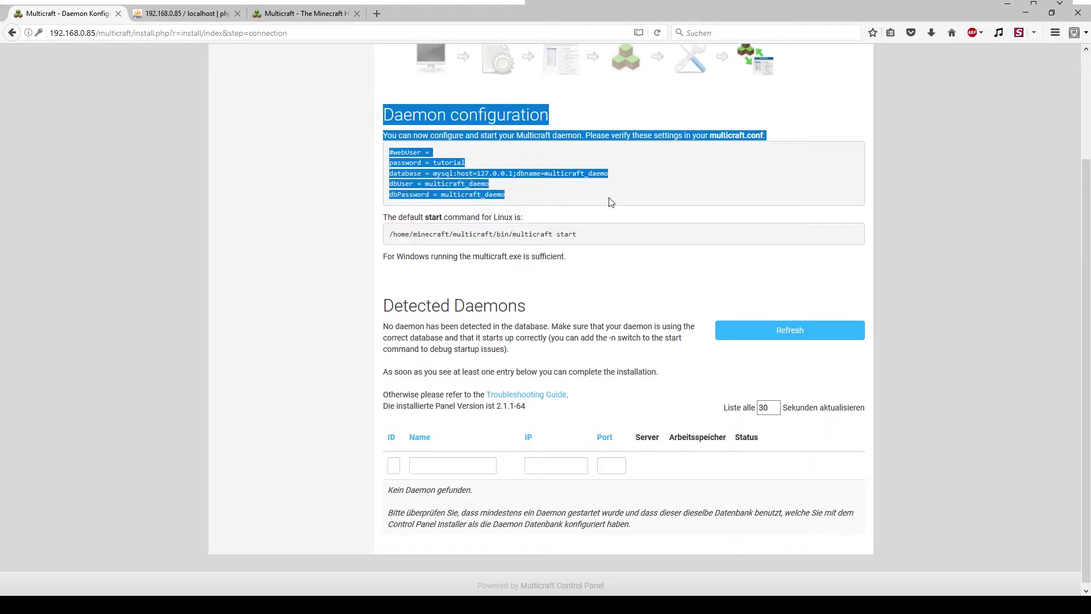
{"action": "left_click", "coordinate": [719, 135]}
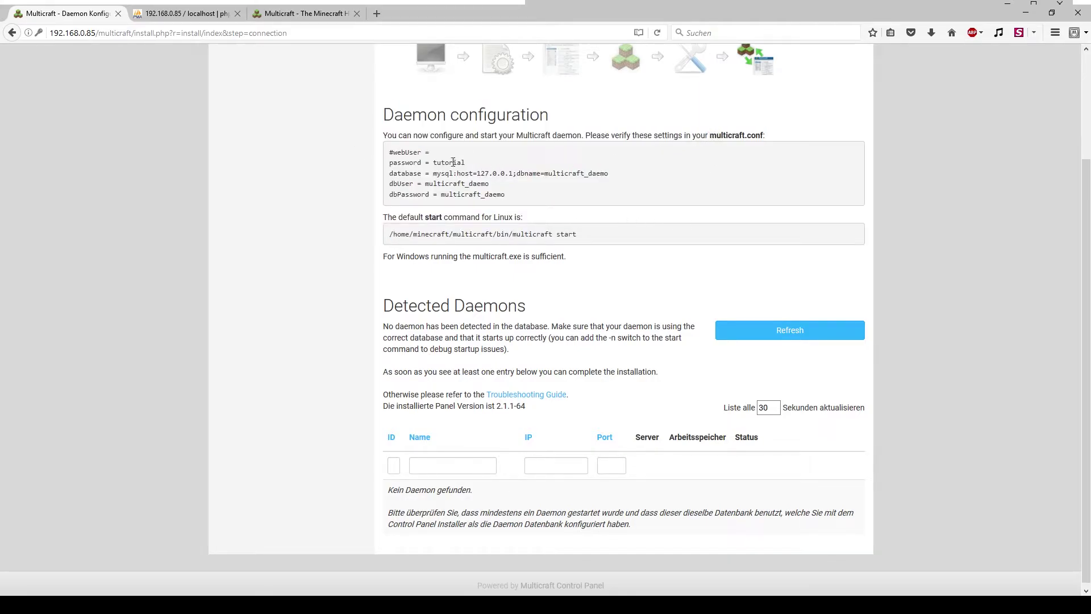
{"action": "left_click_drag", "start_coordinate": [390, 167], "coordinate": [545, 187]}
{"action": "mouse_move", "coordinate": [404, 183]}
{"action": "left_mouse_down"}
{"action": "mouse_move", "coordinate": [490, 185]}
{"action": "mouse_move", "coordinate": [499, 195]}
{"action": "left_mouse_up"}
{"action": "left_click", "coordinate": [501, 209]}
{"action": "left_click_drag", "start_coordinate": [390, 181], "coordinate": [525, 196]}
{"action": "left_click", "coordinate": [665, 196]}
{"action": "left_click_drag", "start_coordinate": [392, 164], "coordinate": [473, 169]}
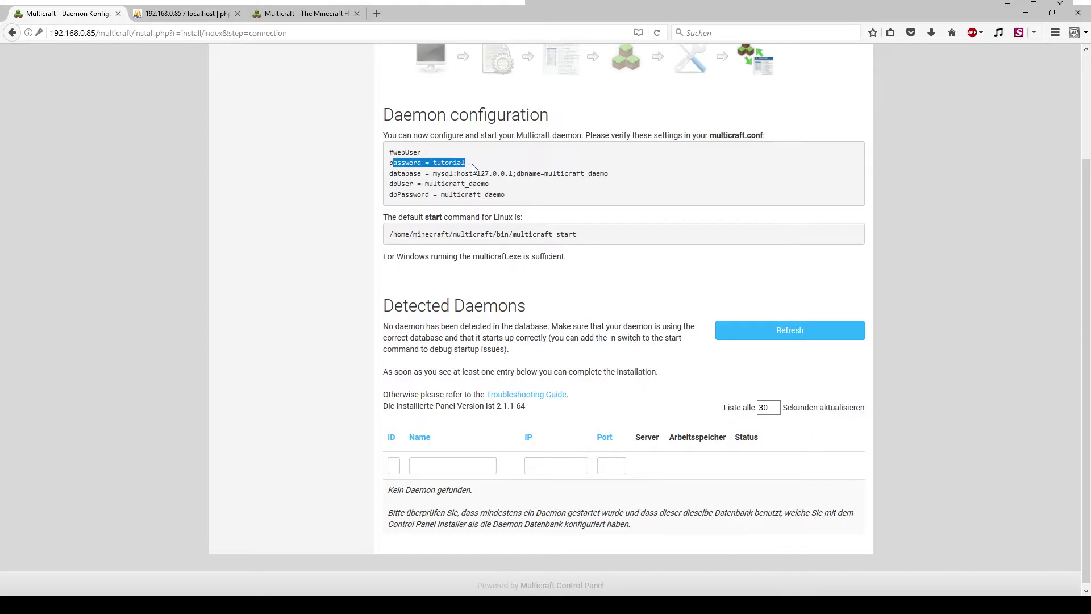
{"action": "left_click", "coordinate": [499, 169]}
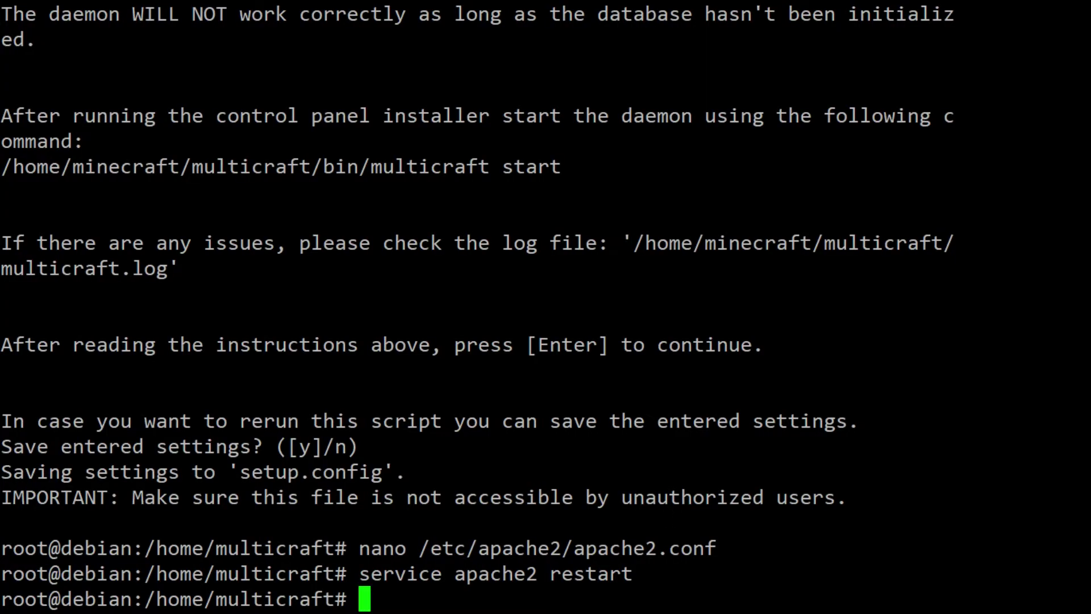
Move into /home/minecraft/multicraft and list the daemon folder's files
{"action": "type", "text": "na"}
{"action": "key", "text": "BackSpace"}
{"action": "key", "text": "BackSpace"}
{"action": "type", "text": "cd .."}
{"action": "key", "text": "Return"}
{"action": "type", "text": "ls"}
{"action": "key", "text": "Return"}
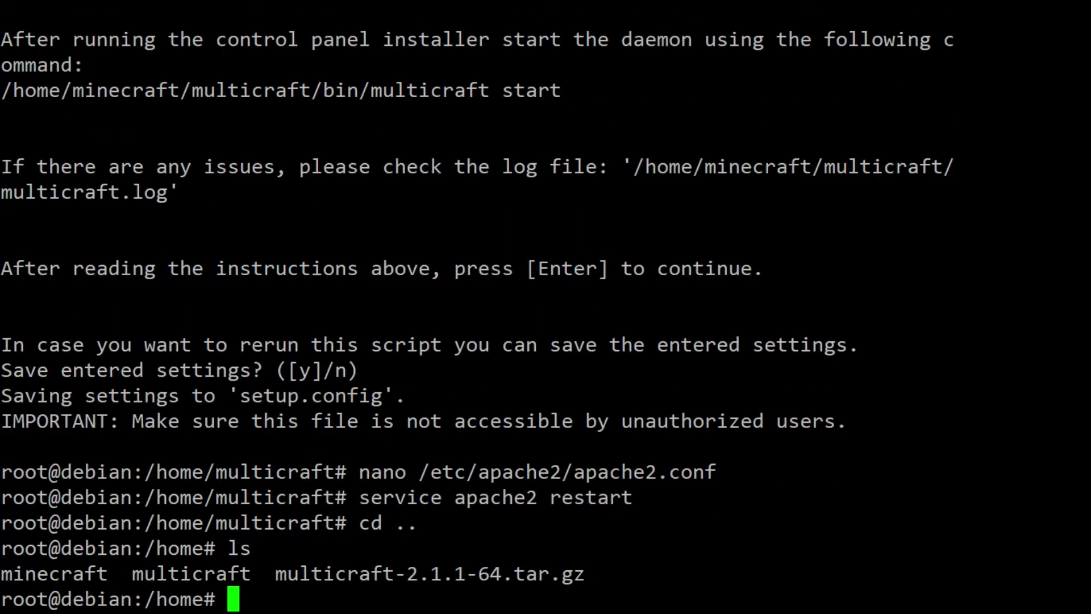
{"action": "type", "text": "cd mi"}
{"action": "key", "text": "Tab"}
{"action": "type", "text": "m"}
{"action": "key", "text": "Tab"}
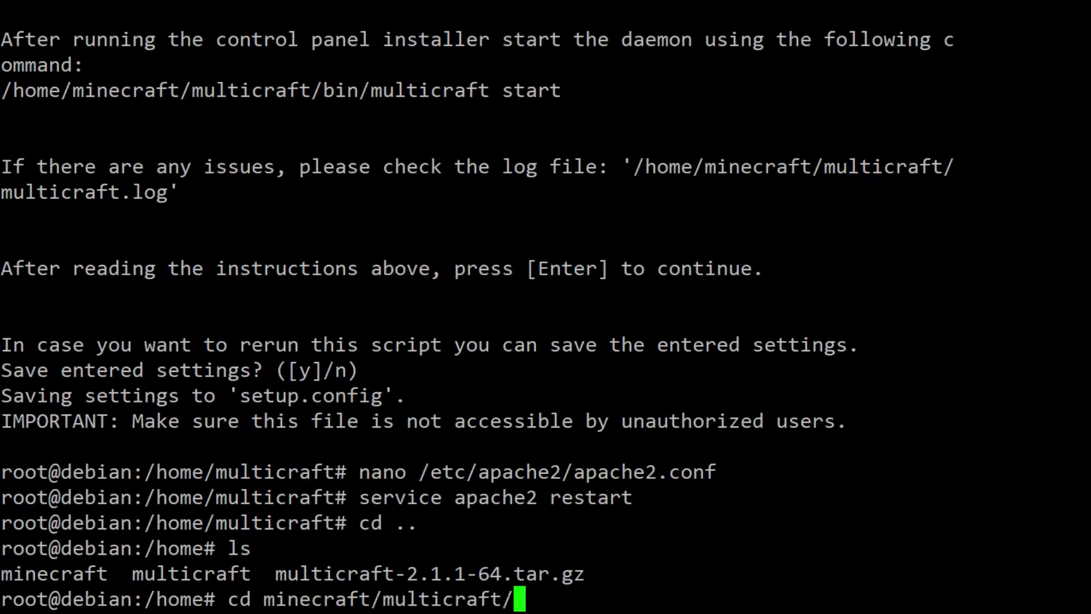
{"action": "key", "text": "Return"}
{"action": "type", "text": "ls"}
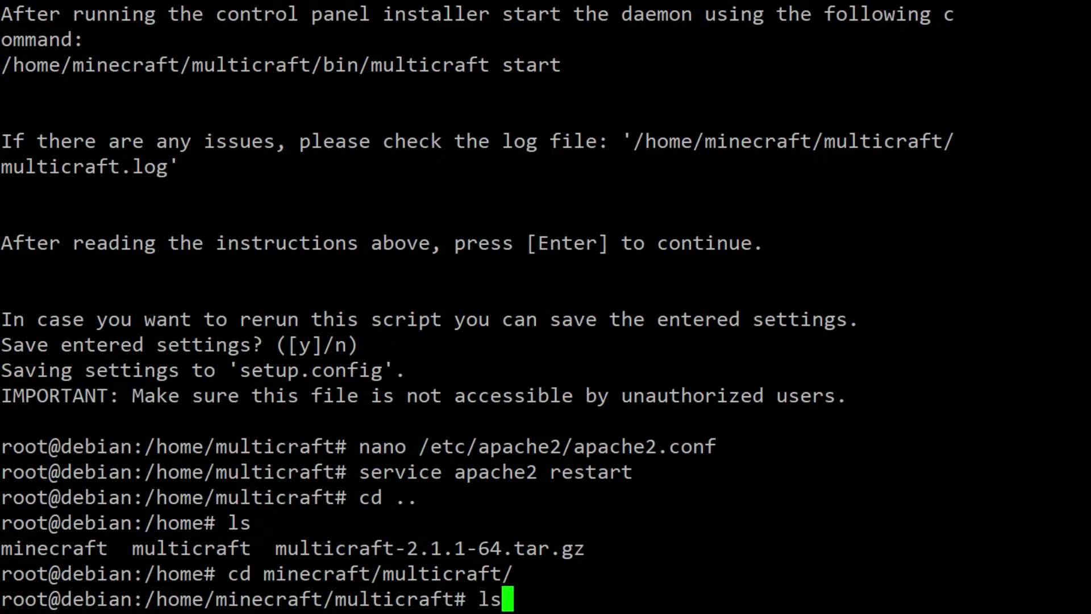
{"action": "key", "text": "Return"}
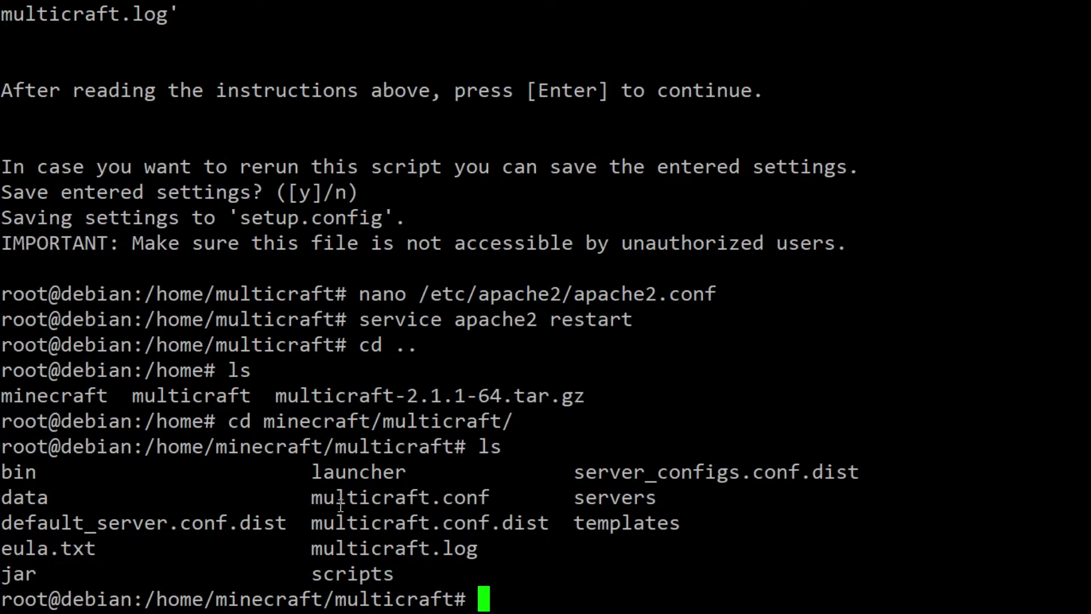
Open multicraft.conf in nano
{"action": "double_click", "coordinate": [341, 505]}
{"action": "left_click", "coordinate": [528, 475]}
{"action": "type", "text": "nan"}
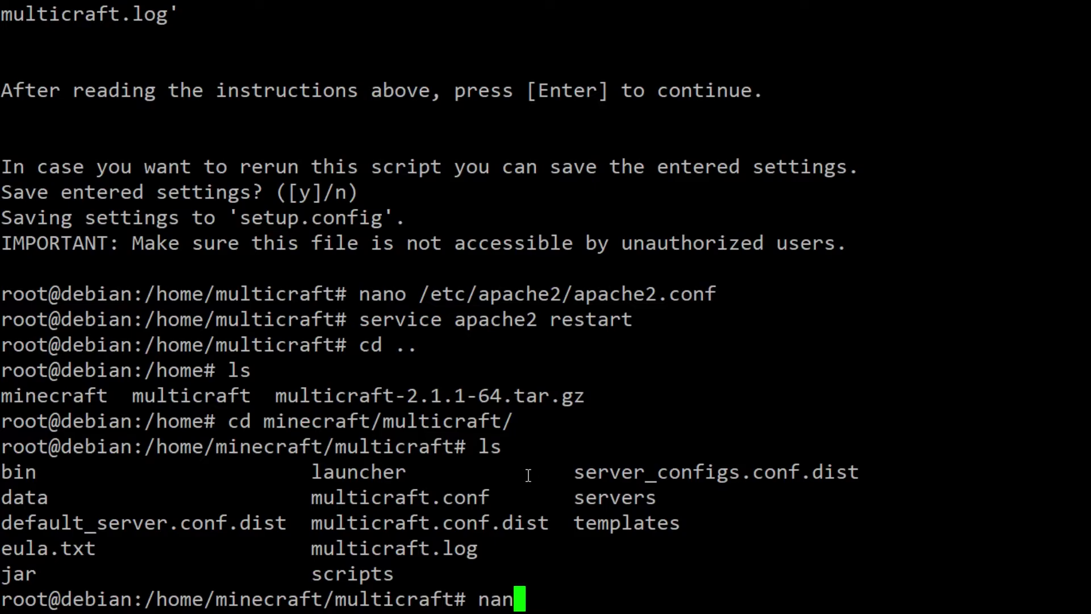
{"action": "type", "text": "o mu"}
{"action": "key", "text": "Tab"}
{"action": "type", "text": "c"}
{"action": "key", "text": "Tab"}
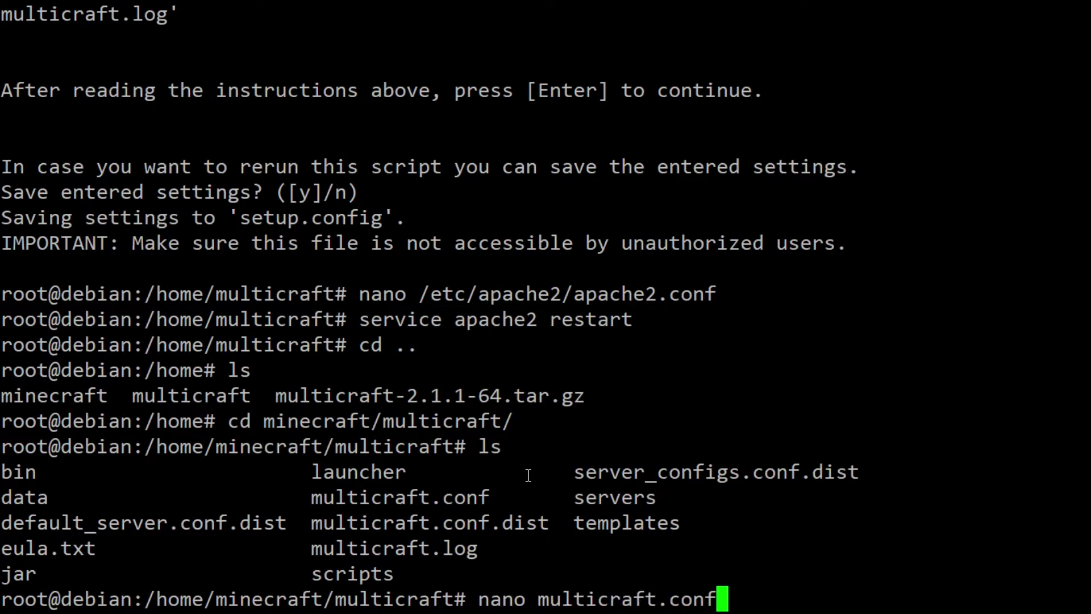
{"action": "key", "text": "Return"}
Trim the trailing n from the database line and paste that value into dbPassword
{"action": "key", "text": "Down"}
{"action": "key", "text": "Down"}
{"action": "key", "text": "Down"}
{"action": "key", "text": "Down"}
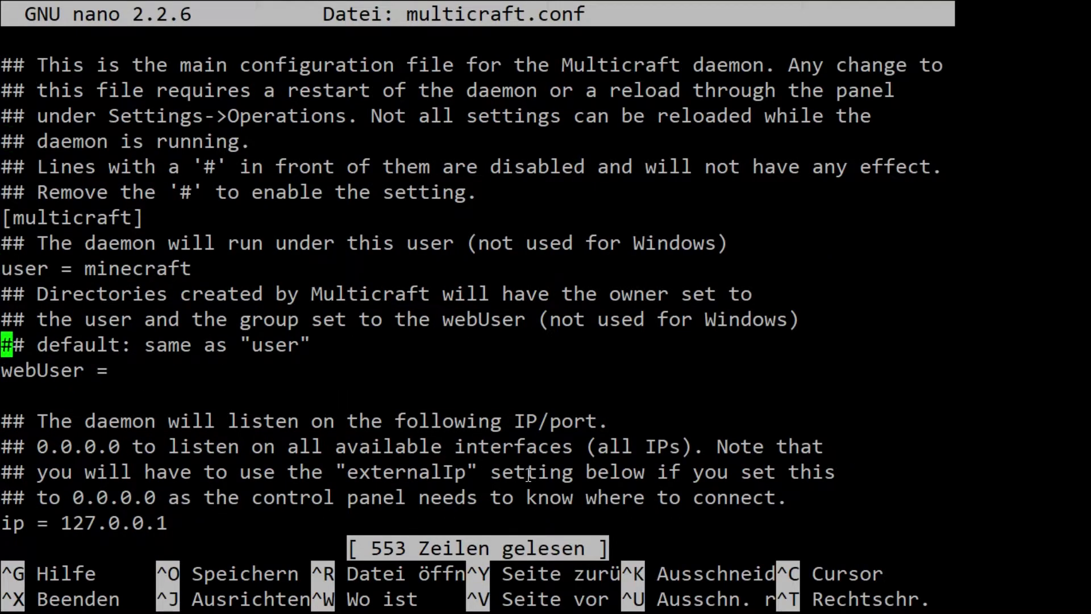
{"action": "key", "text": "Down"}
{"action": "key", "text": "Down"}
{"action": "key", "text": "Down"}
{"action": "key", "text": "Down"}
{"action": "key", "text": "Down"}
{"action": "key", "text": "Down"}
{"action": "key", "text": "Down"}
{"action": "key", "text": "Down"}
{"action": "key", "text": "Down"}
{"action": "key", "text": "Down"}
{"action": "key", "text": "Down"}
{"action": "key", "text": "Up"}
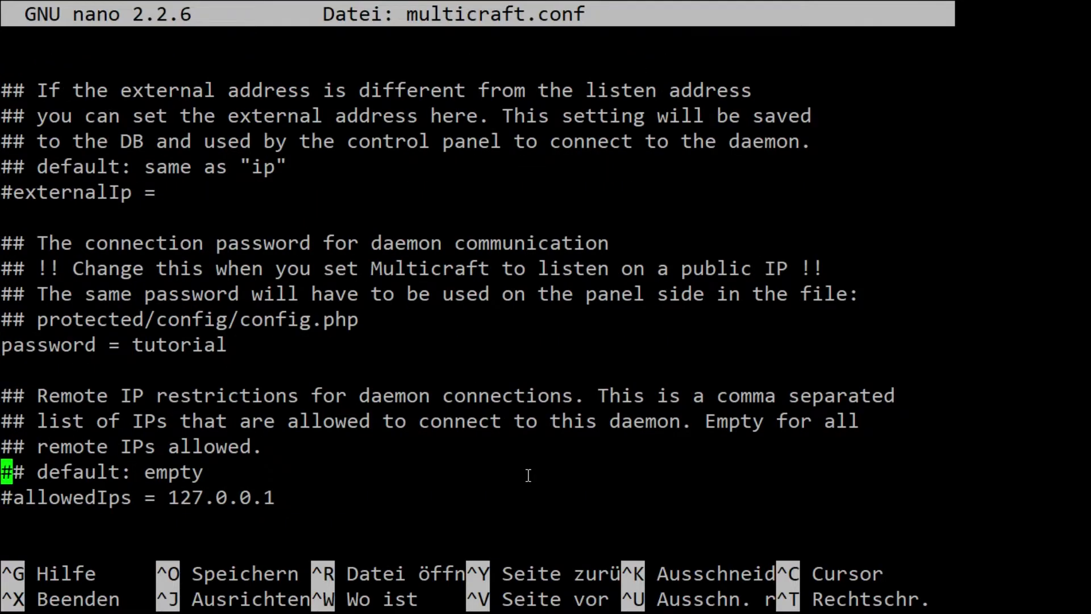
{"action": "key", "text": "Up"}
{"action": "key", "text": "Up"}
{"action": "key", "text": "Down"}
{"action": "key", "text": "Up"}
{"action": "key", "text": "Up"}
{"action": "key", "text": "Up"}
{"action": "key", "text": "Up"}
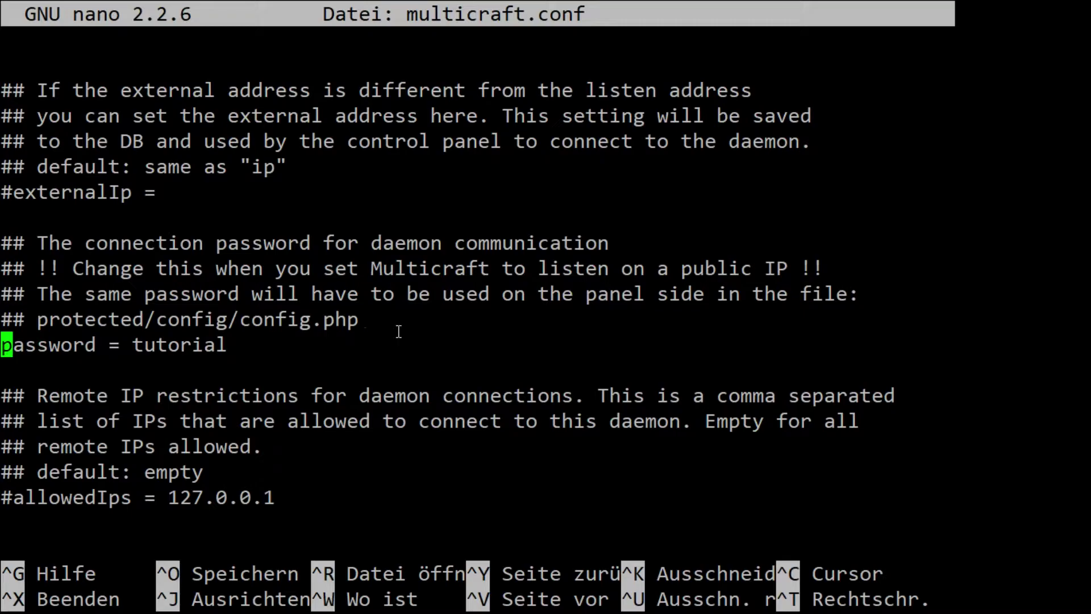
{"action": "key", "text": "Down"}
{"action": "key", "text": "Down"}
{"action": "key", "text": "Down"}
{"action": "key", "text": "Down"}
{"action": "key", "text": "Down"}
{"action": "key", "text": "Down"}
{"action": "key", "text": "Down"}
{"action": "key", "text": "Down"}
{"action": "key", "text": "Down"}
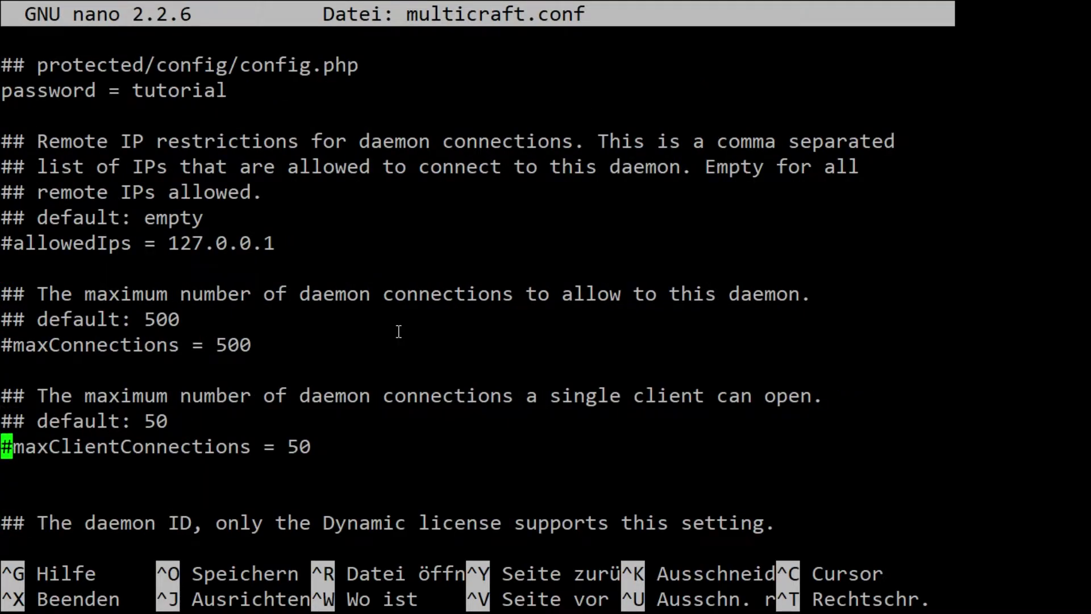
{"action": "key", "text": "Down"}
{"action": "key", "text": "Down"}
{"action": "key", "text": "Down"}
{"action": "key", "text": "Down"}
{"action": "key", "text": "Down"}
{"action": "key", "text": "Down"}
{"action": "key", "text": "Up"}
{"action": "key", "text": "Up"}
{"action": "key", "text": "Up"}
{"action": "key", "text": "Up"}
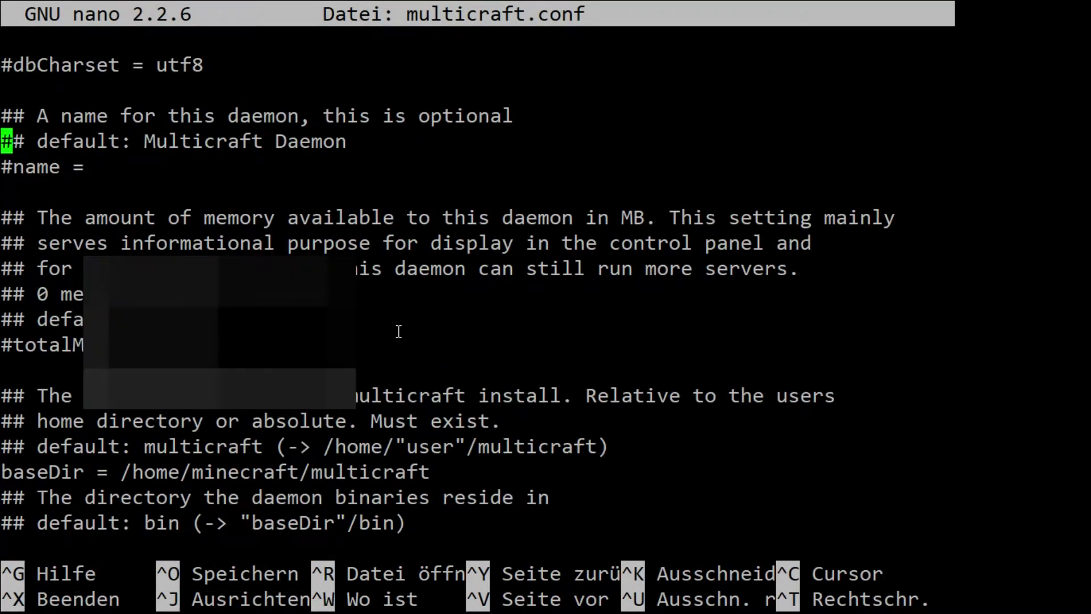
{"action": "key", "text": "Up"}
{"action": "key", "text": "Up"}
{"action": "key", "text": "Up"}
{"action": "key", "text": "Down"}
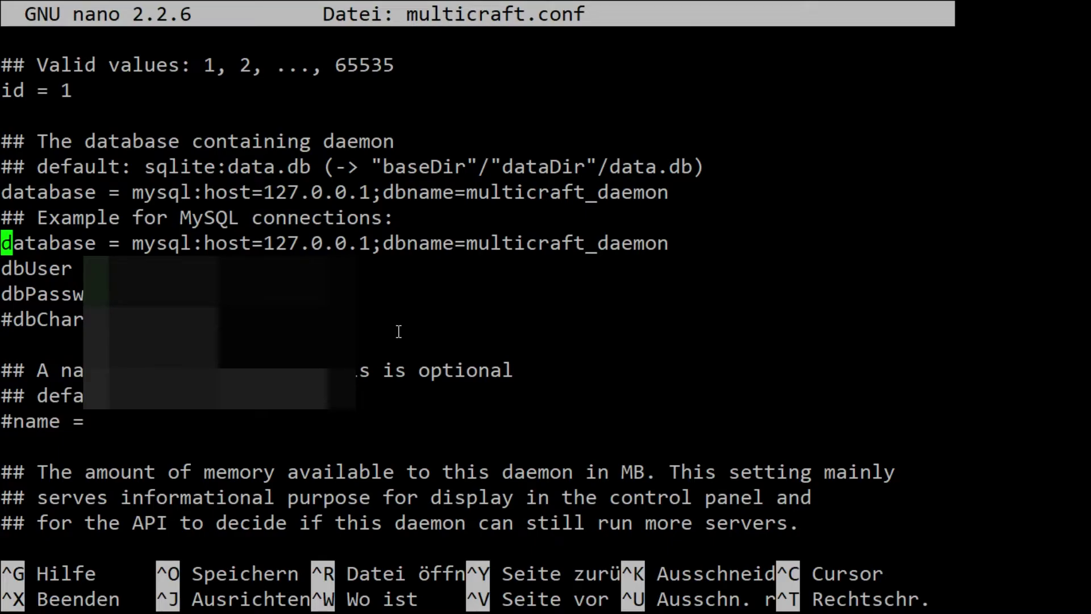
{"action": "key", "text": "Down"}
{"action": "key", "text": "Down"}
{"action": "key", "text": "Down"}
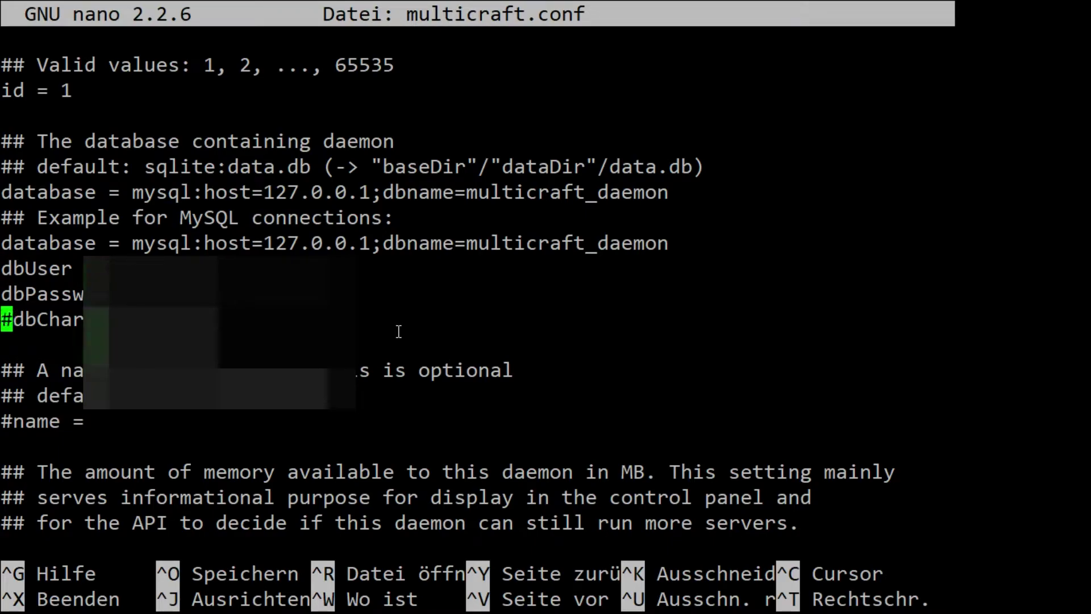
{"action": "key", "text": "Up"}
{"action": "key", "text": "Up"}
{"action": "key", "text": "Up"}
{"action": "key", "text": "Right"}
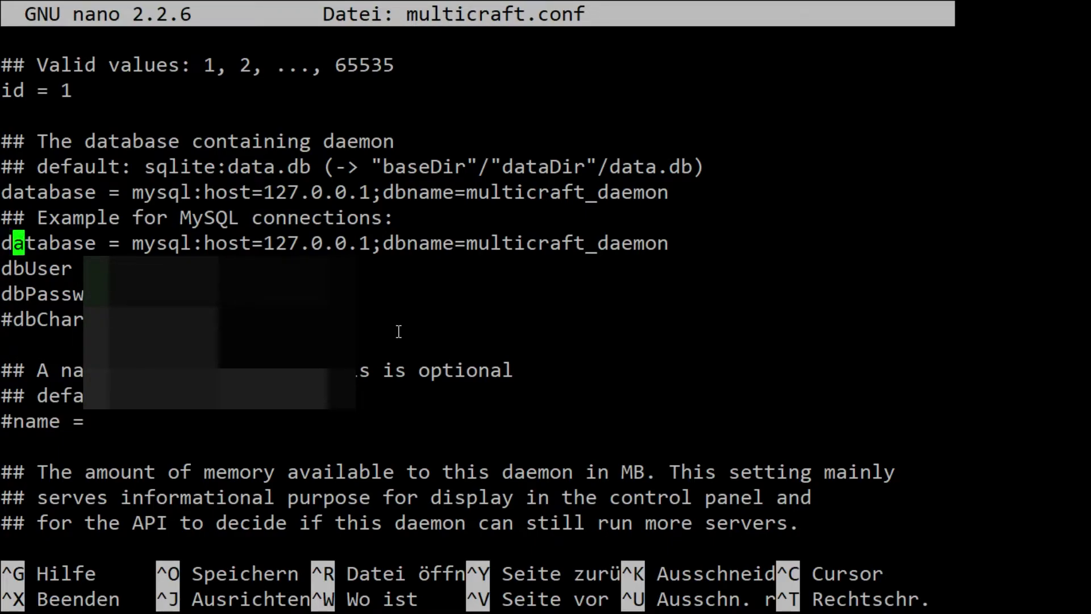
{"action": "key", "text": "Right"}
{"action": "key", "text": "Right"}
{"action": "key", "text": "Right"}
{"action": "key", "text": "Right"}
{"action": "key", "text": "Right"}
{"action": "key", "text": "Right"}
{"action": "key", "text": "Right"}
{"action": "key", "text": "Right"}
{"action": "key", "text": "Right"}
{"action": "key", "text": "Right"}
{"action": "key", "text": "Right"}
{"action": "key", "text": "Right"}
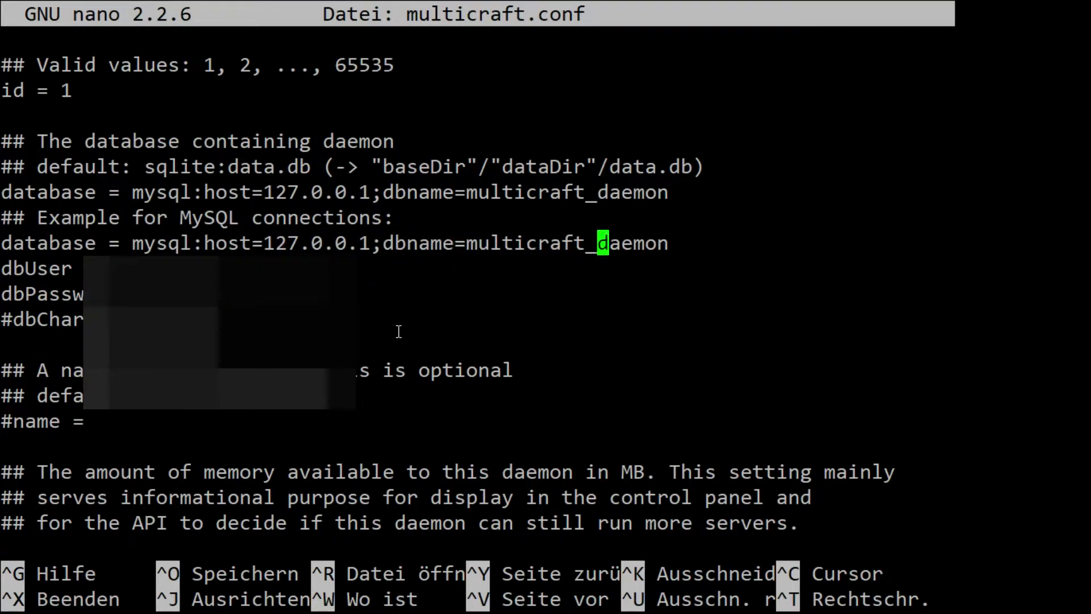
{"action": "key", "text": "Right"}
{"action": "key", "text": "Right"}
{"action": "key", "text": "Right"}
{"action": "key", "text": "Right"}
{"action": "key", "text": "Right"}
{"action": "key", "text": "Right"}
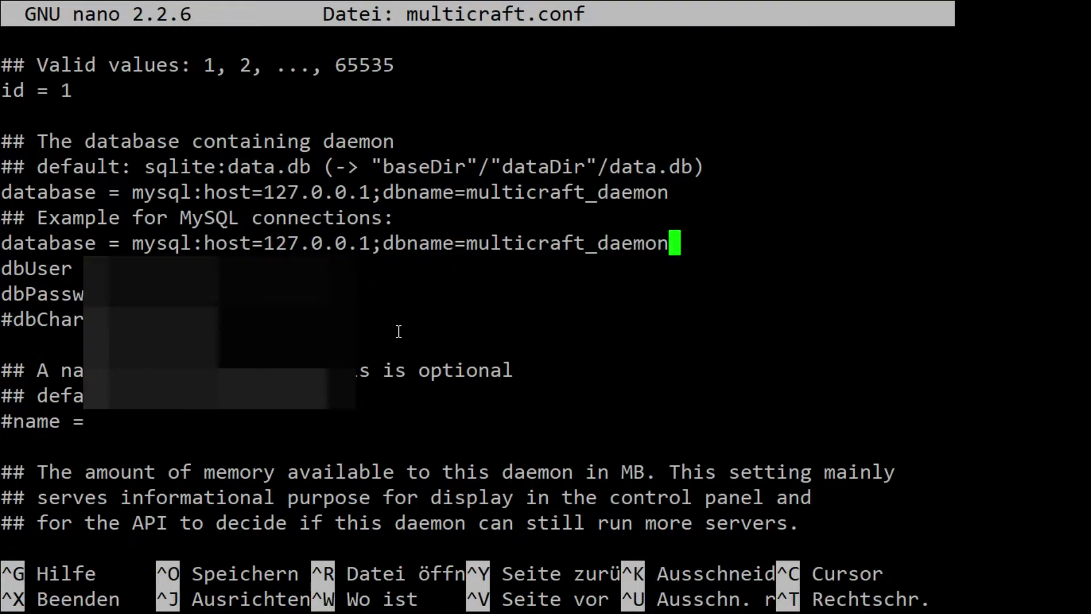
{"action": "key", "text": "BackSpace"}
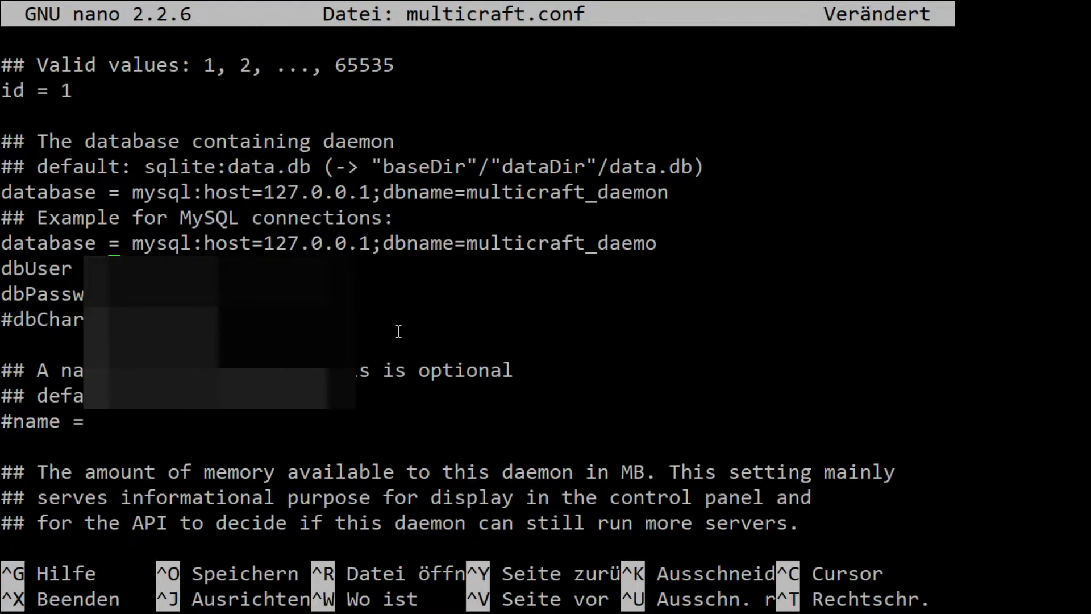
{"action": "double_click", "coordinate": [541, 249]}
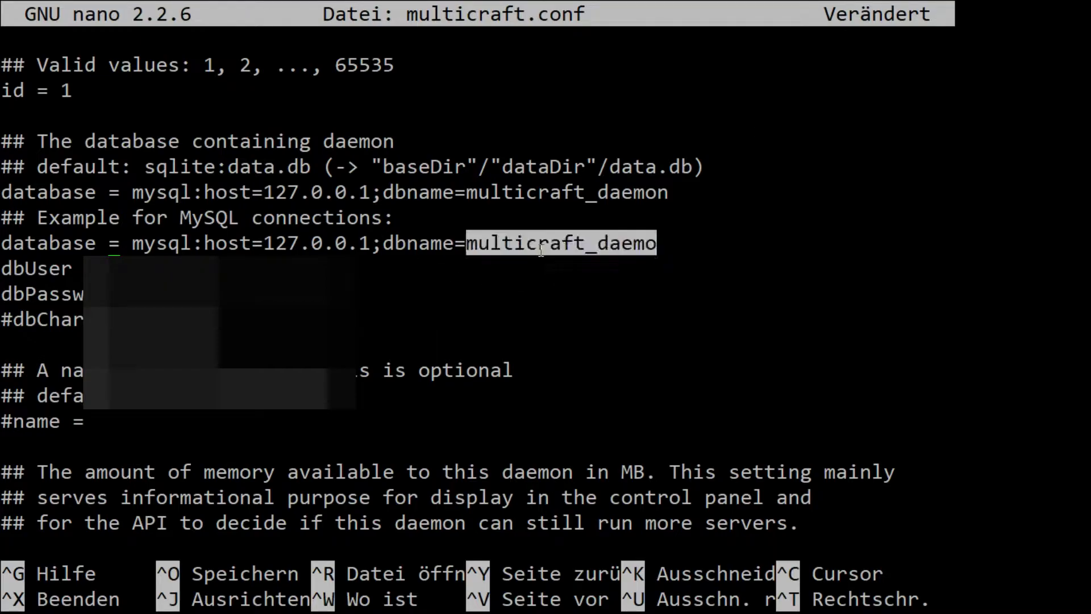
{"action": "right_click", "coordinate": [357, 327]}
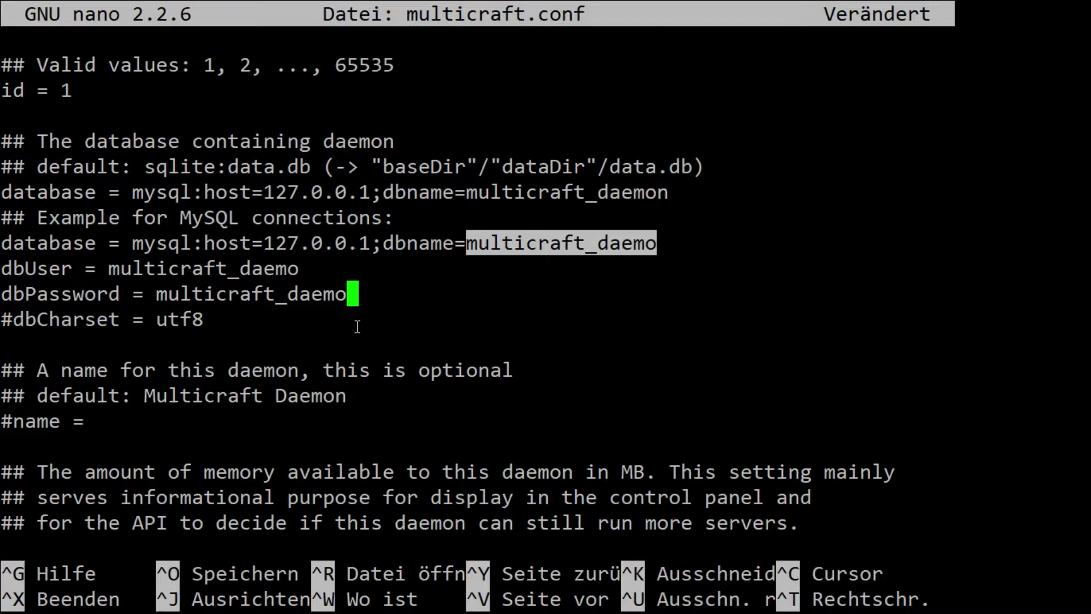
Uncomment the daemon name setting and set it to Tutorial Server
{"action": "key", "text": "Down"}
{"action": "key", "text": "Down"}
{"action": "key", "text": "Down"}
{"action": "key", "text": "Down"}
{"action": "key", "text": "Down"}
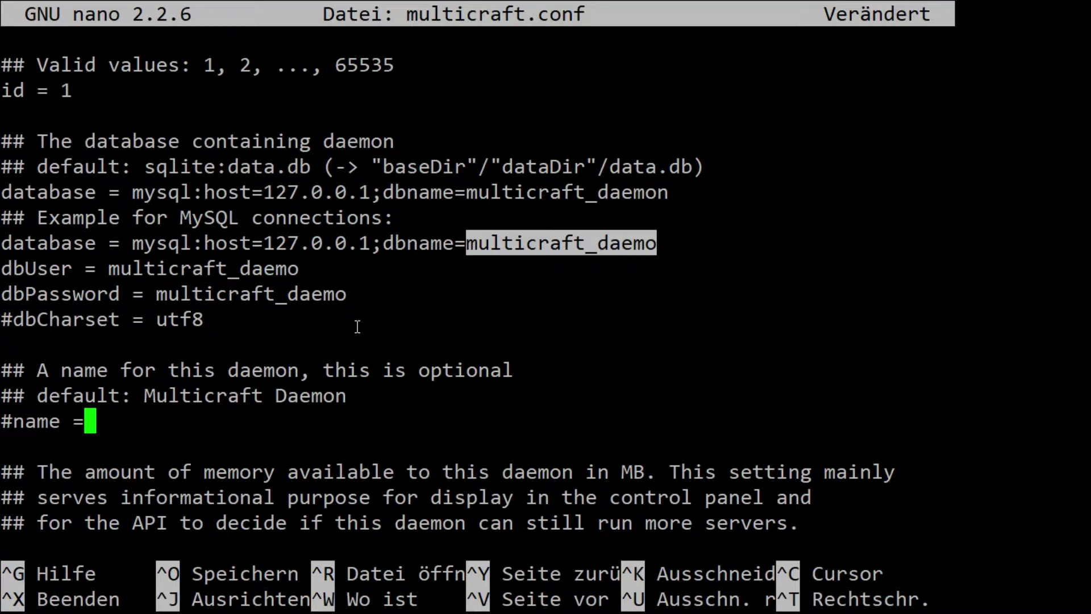
{"action": "key", "text": "Left"}
{"action": "key", "text": "Left"}
{"action": "key", "text": "Left"}
{"action": "key", "text": "Left"}
{"action": "key", "text": "Left"}
{"action": "key", "text": "Left"}
{"action": "key", "text": "BackSpace"}
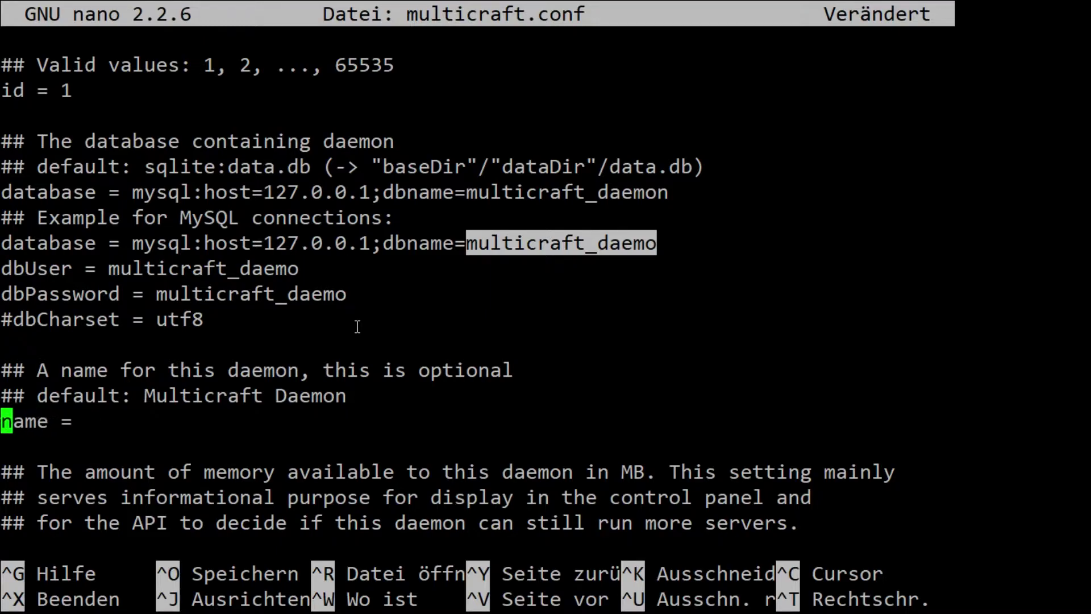
{"action": "key", "text": "Right"}
{"action": "key", "text": "Right"}
{"action": "key", "text": "Right"}
{"action": "key", "text": "Right"}
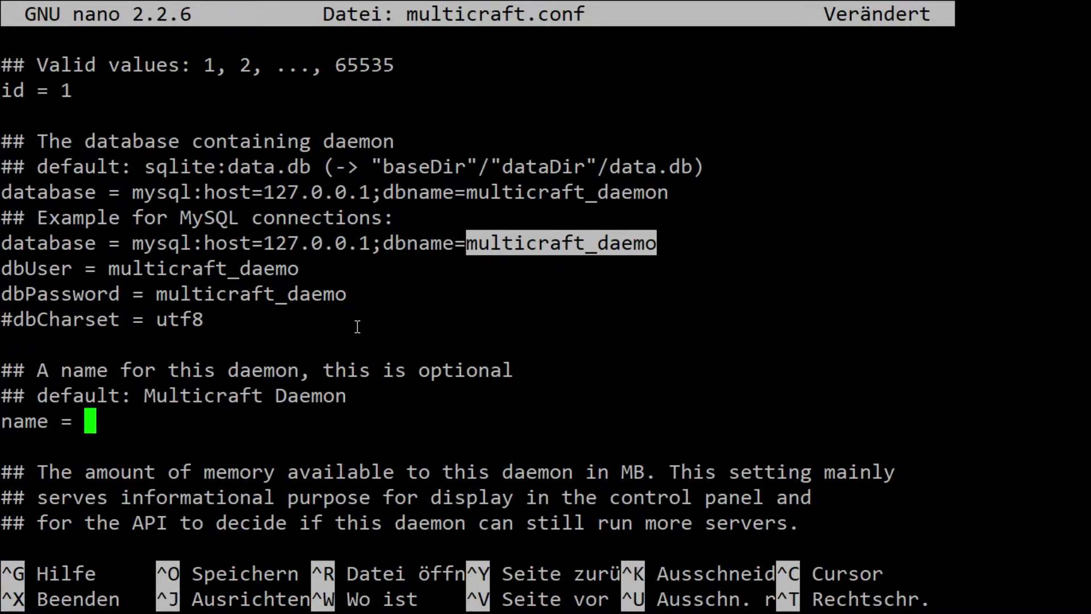
{"action": "type", "text": "Tutorial "}
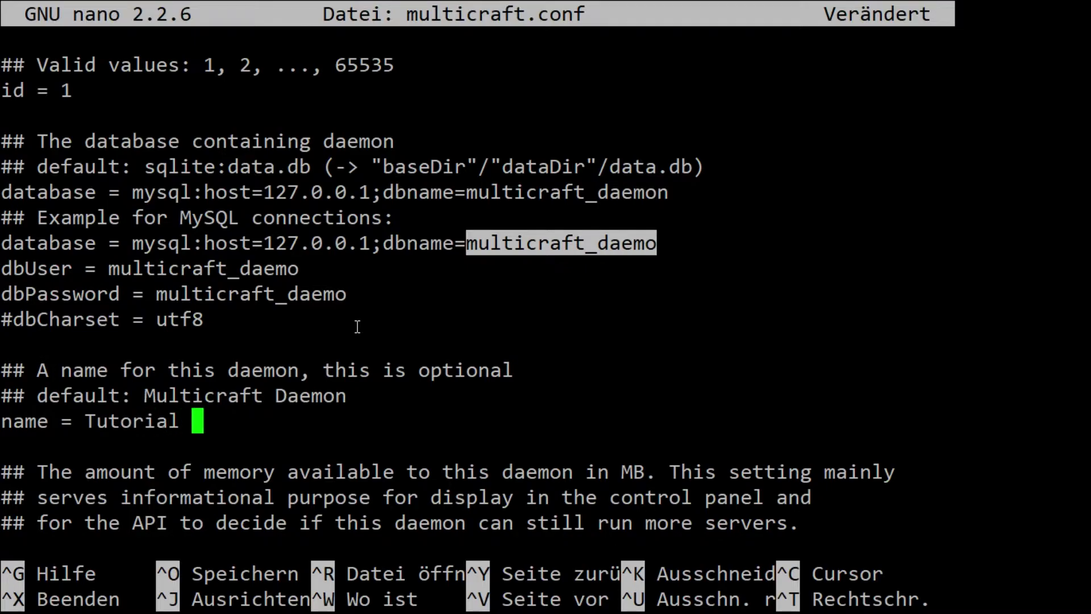
{"action": "type", "text": "Serveer"}
{"action": "key", "text": "BackSpace"}
{"action": "key", "text": "BackSpace"}
{"action": "type", "text": "r"}
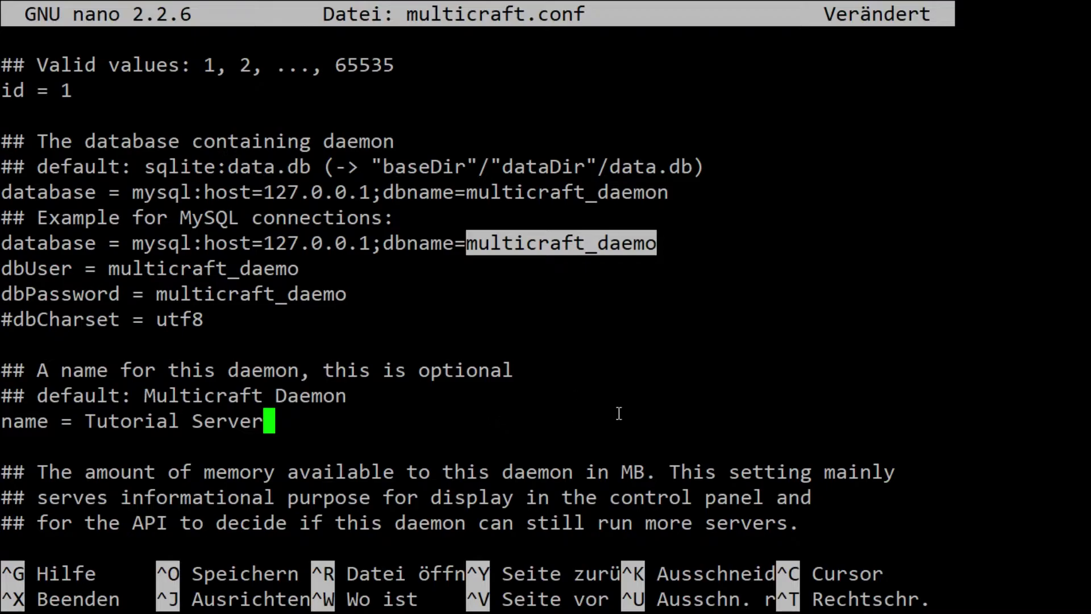
Review the rest of multicraft.conf, including the Minecraft memory and jar file settings
{"action": "key", "text": "Down"}
{"action": "key", "text": "Down"}
{"action": "key", "text": "Down"}
{"action": "key", "text": "Down"}
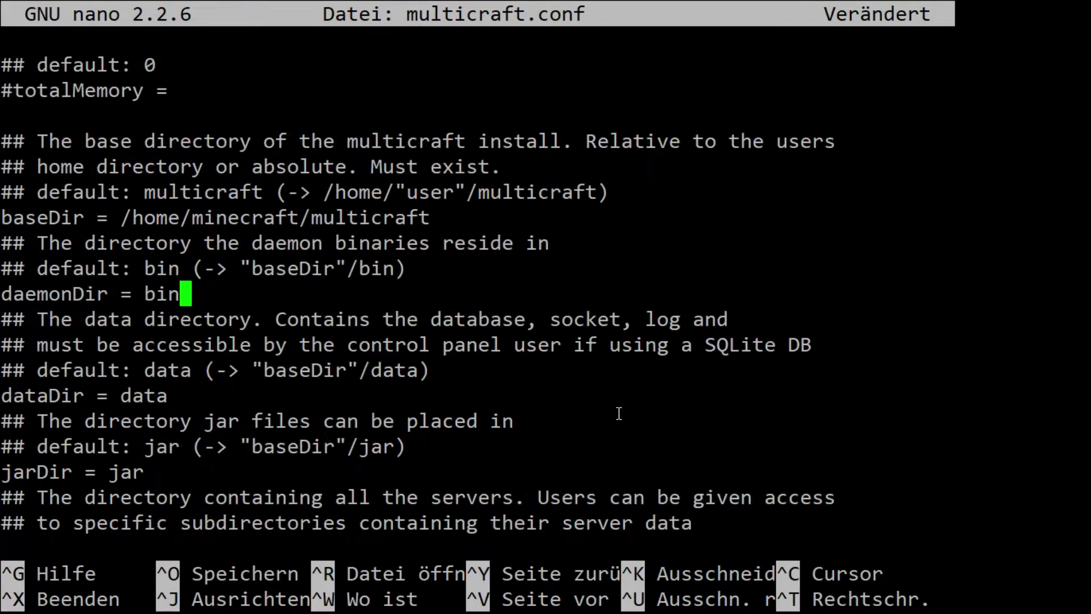
{"action": "key", "text": "Down"}
{"action": "key", "text": "Down"}
{"action": "key", "text": "Down"}
{"action": "key", "text": "Down"}
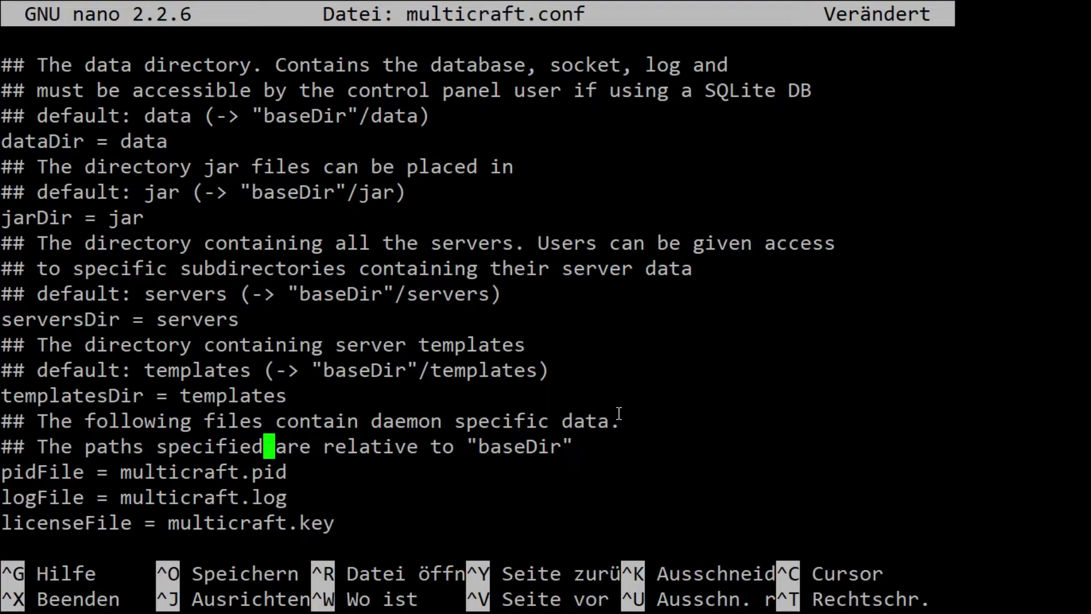
{"action": "key", "text": "Page_Down"}
{"action": "key", "text": "Page_Down"}
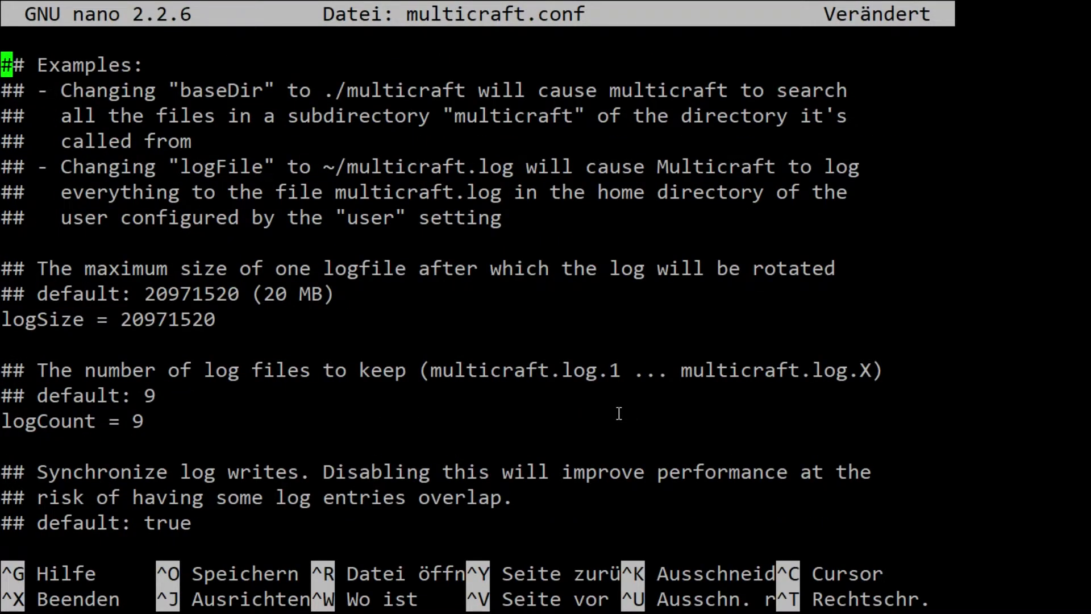
{"action": "key", "text": "Page_Down"}
{"action": "key", "text": "Page_Down"}
{"action": "key", "text": "Page_Down"}
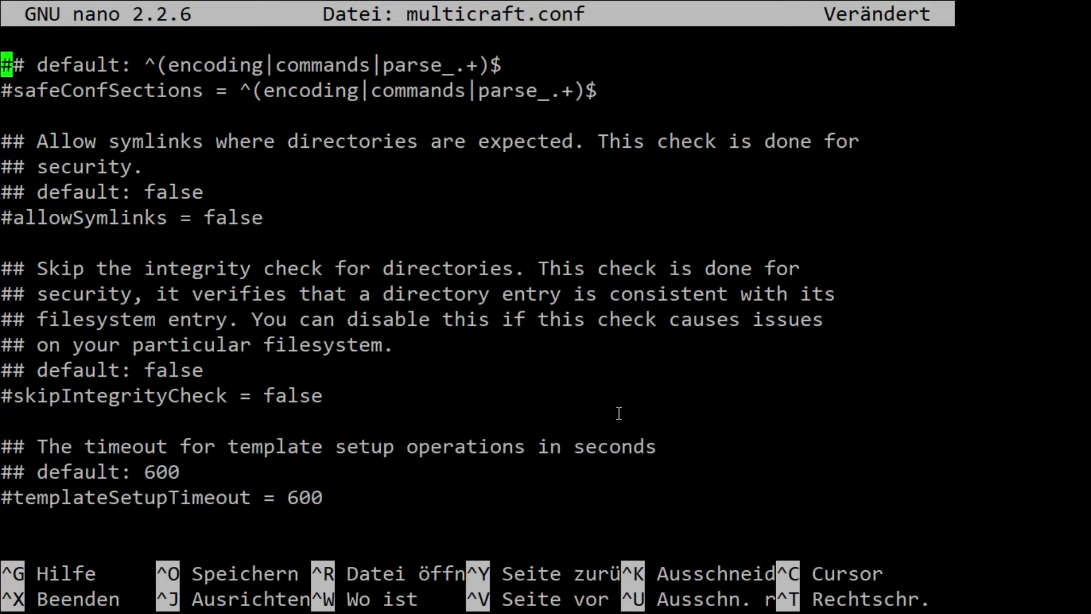
{"action": "key", "text": "Page_Down"}
{"action": "key", "text": "Page_Down"}
{"action": "key", "text": "Page_Down"}
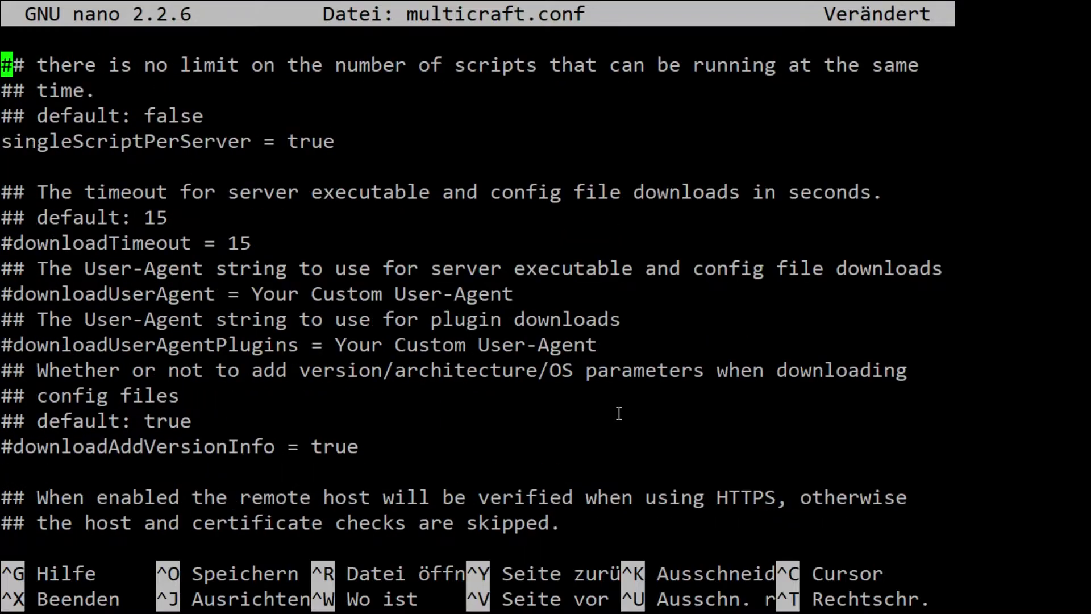
{"action": "key", "text": "Page_Down"}
{"action": "key", "text": "Page_Down"}
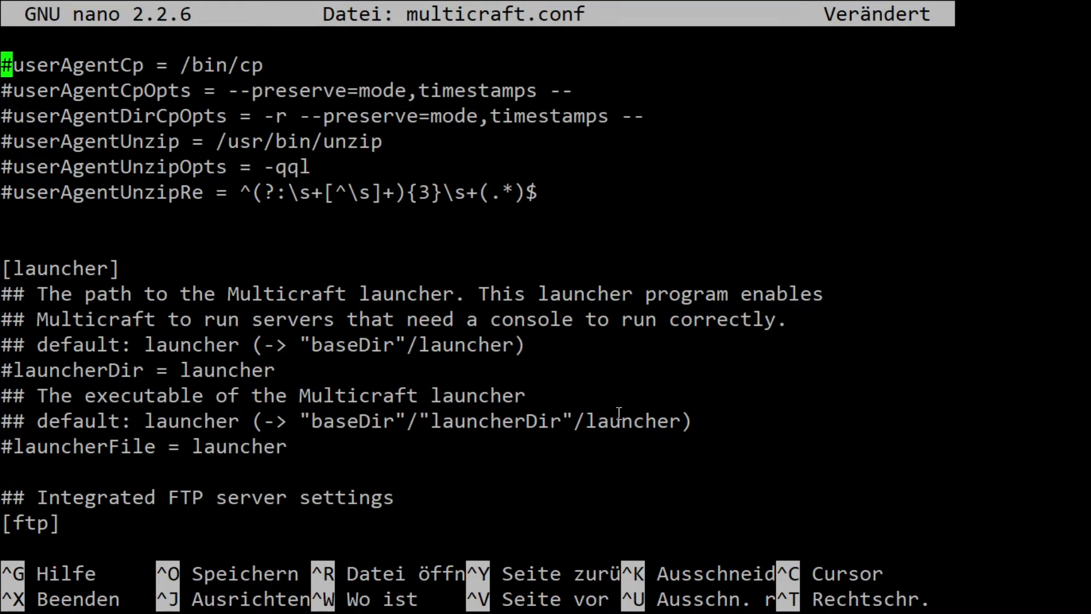
{"action": "key", "text": "Page_Down"}
{"action": "key", "text": "Page_Down"}
{"action": "key", "text": "Page_Down"}
{"action": "key", "text": "Page_Down"}
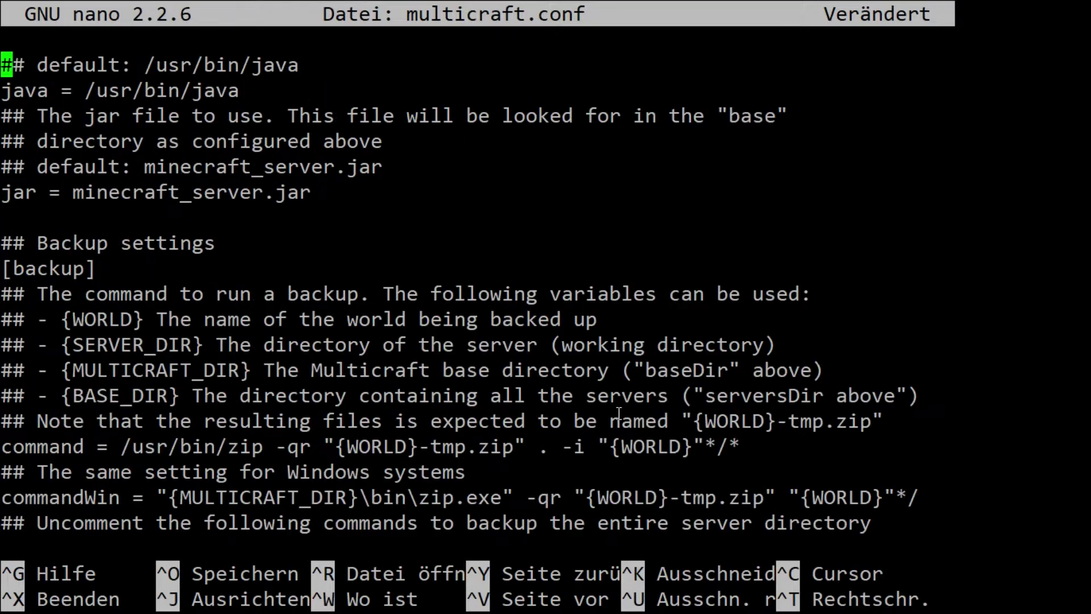
{"action": "key", "text": "Page_Up"}
{"action": "key", "text": "Down"}
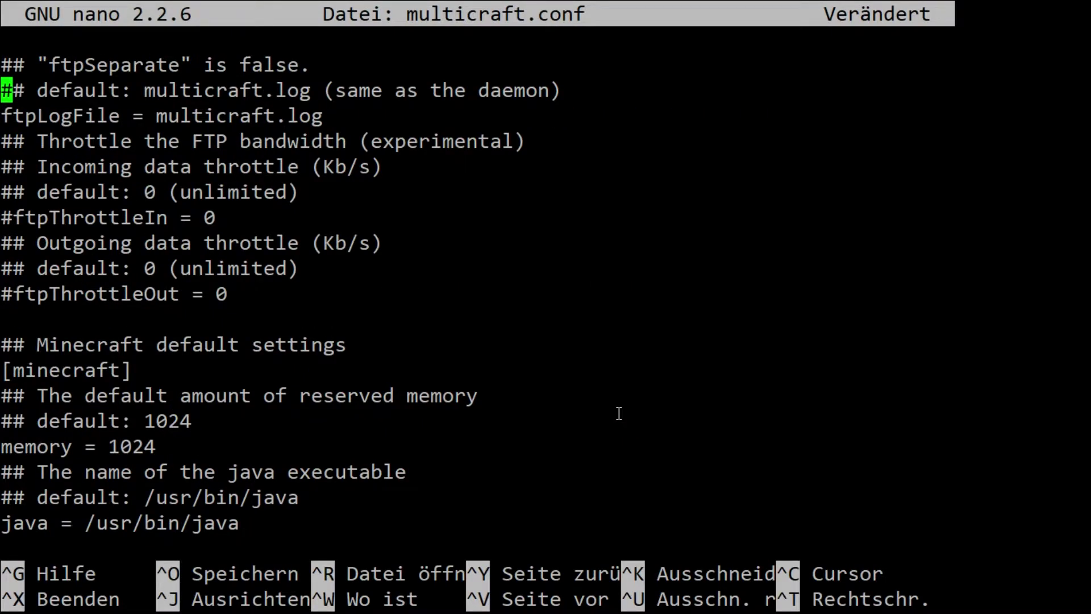
{"action": "key", "text": "Down"}
{"action": "key", "text": "Down"}
{"action": "key", "text": "Down"}
{"action": "key", "text": "Down"}
{"action": "key", "text": "Down"}
{"action": "key", "text": "Down"}
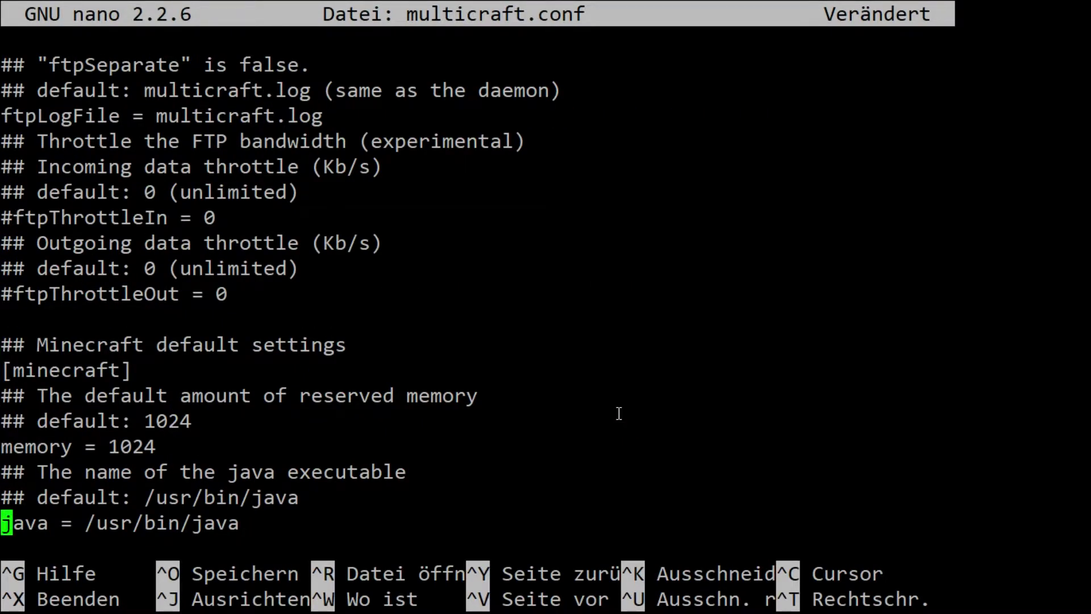
{"action": "key", "text": "Down"}
{"action": "key", "text": "Up"}
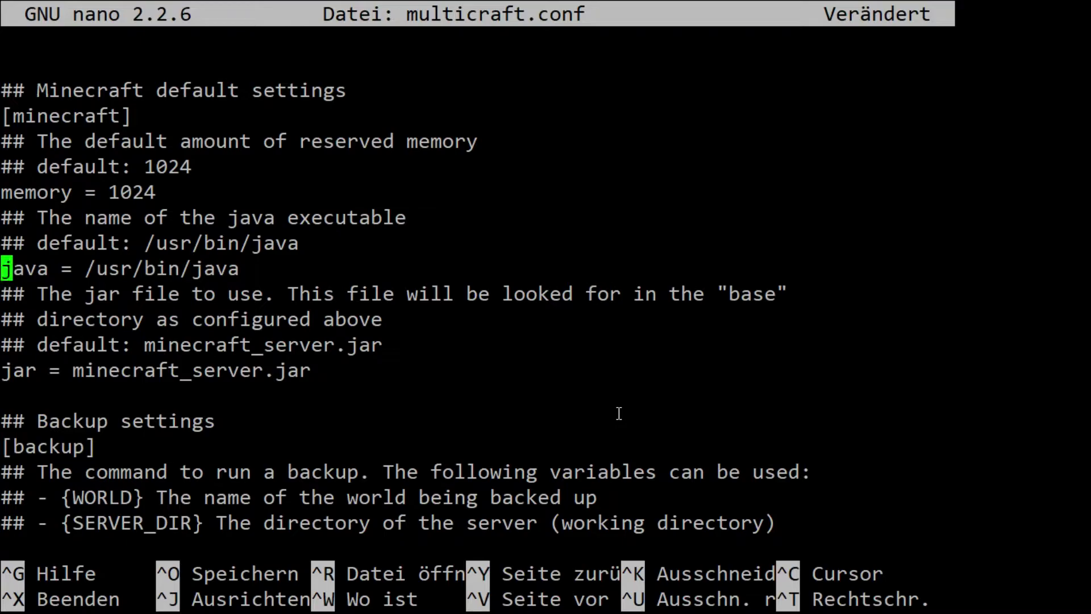
{"action": "key", "text": "Up"}
{"action": "key", "text": "Up"}
{"action": "key", "text": "Up"}
{"action": "key", "text": "Up"}
{"action": "key", "text": "Up"}
{"action": "key", "text": "Up"}
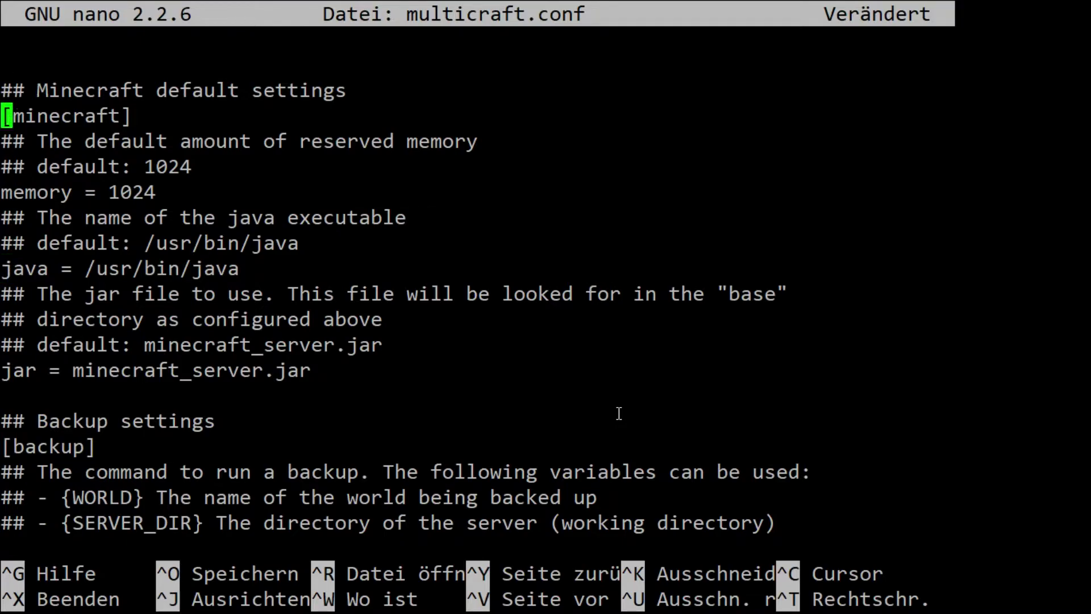
{"action": "key", "text": "Down"}
{"action": "key", "text": "Down"}
{"action": "key", "text": "Down"}
{"action": "key", "text": "Down"}
{"action": "key", "text": "Down"}
{"action": "key", "text": "Down"}
{"action": "key", "text": "Down"}
{"action": "key", "text": "Down"}
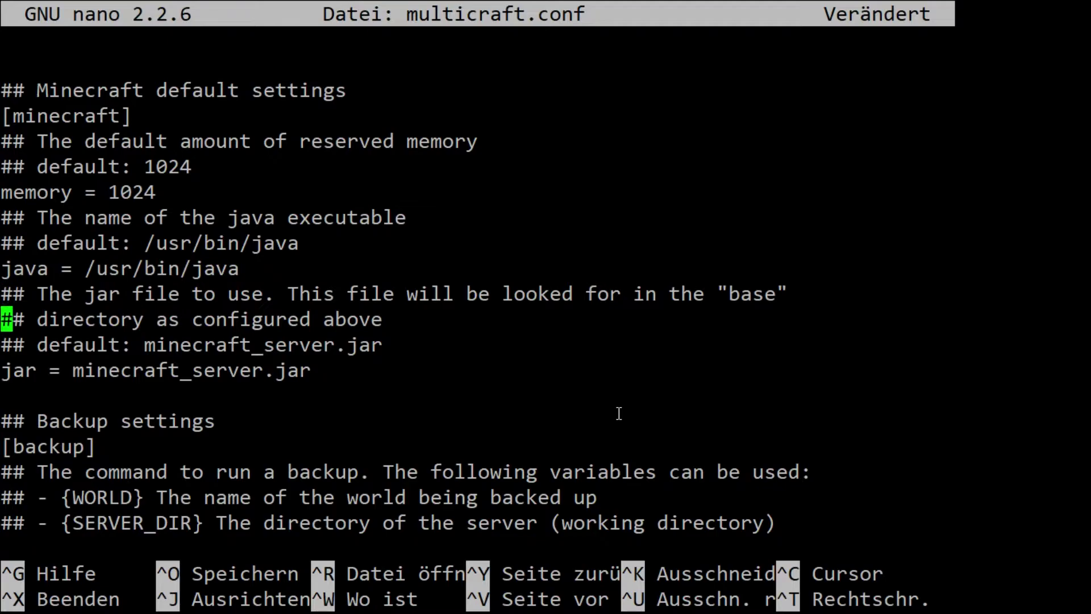
{"action": "key", "text": "Down"}
{"action": "key", "text": "Down"}
{"action": "key", "text": "Down"}
{"action": "key", "text": "Down"}
{"action": "key", "text": "Down"}
{"action": "key", "text": "Down"}
{"action": "key", "text": "Down"}
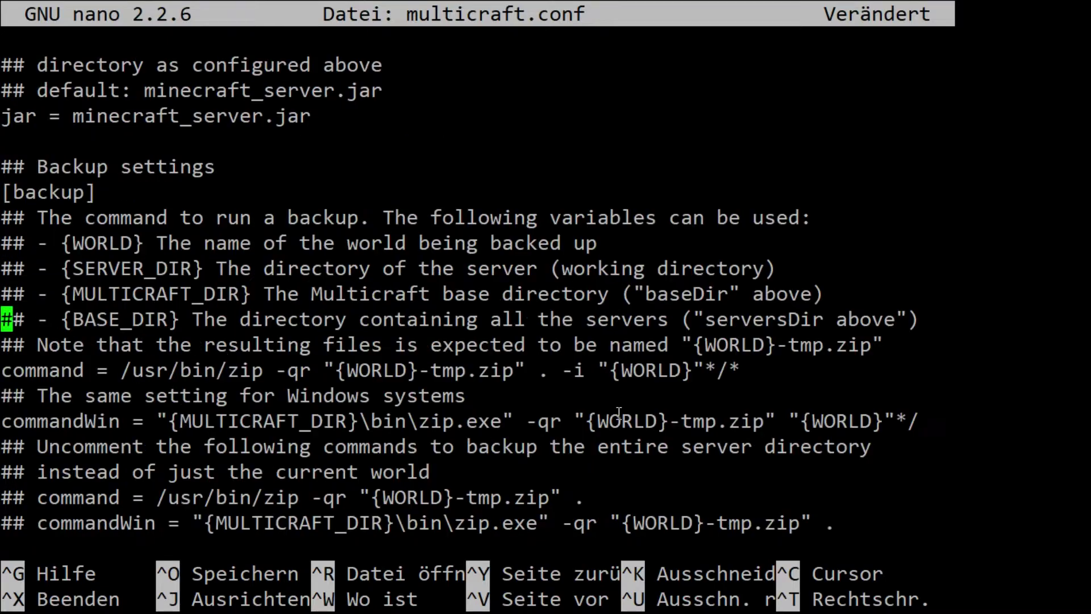
{"action": "key", "text": "Down"}
{"action": "key", "text": "Down"}
{"action": "key", "text": "Down"}
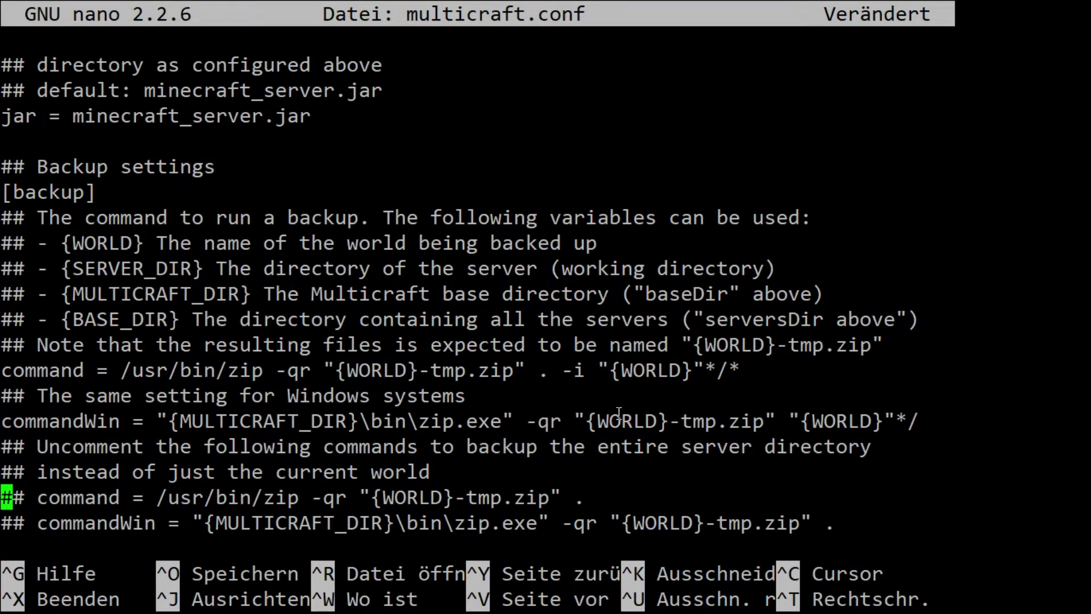
Save multicraft.conf under the same name and exit nano
{"action": "key", "text": "ctrl+o"}
{"action": "key", "text": "Return"}
{"action": "key", "text": "ctrl+x"}
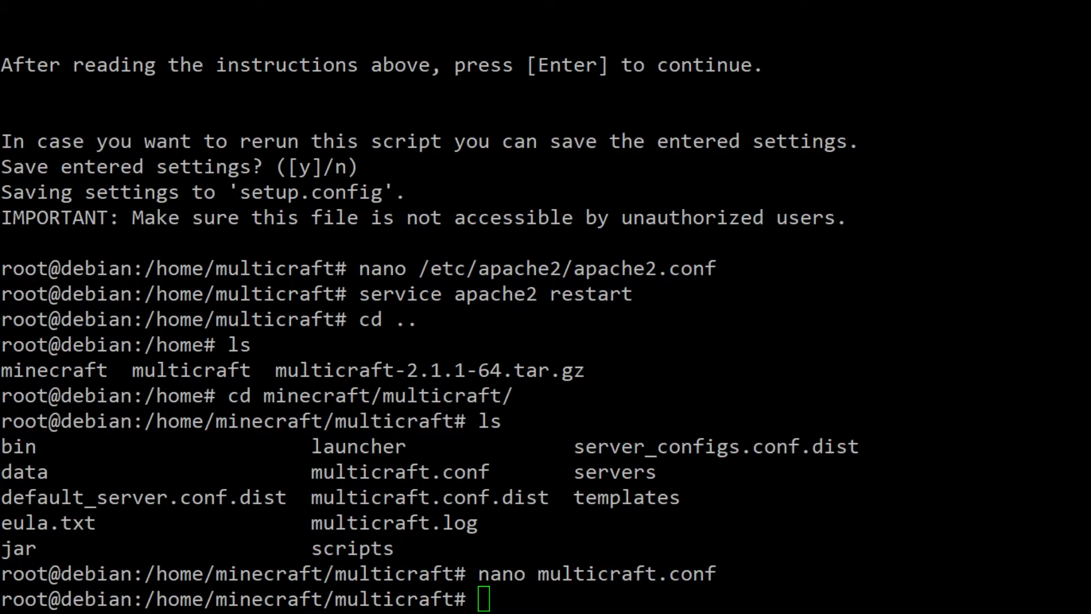
Run /home/minecraft/multicraft/bin/multicraft start, then return to the browser
{"action": "left_click", "coordinate": [686, 510]}
{"action": "right_click", "coordinate": [755, 522]}
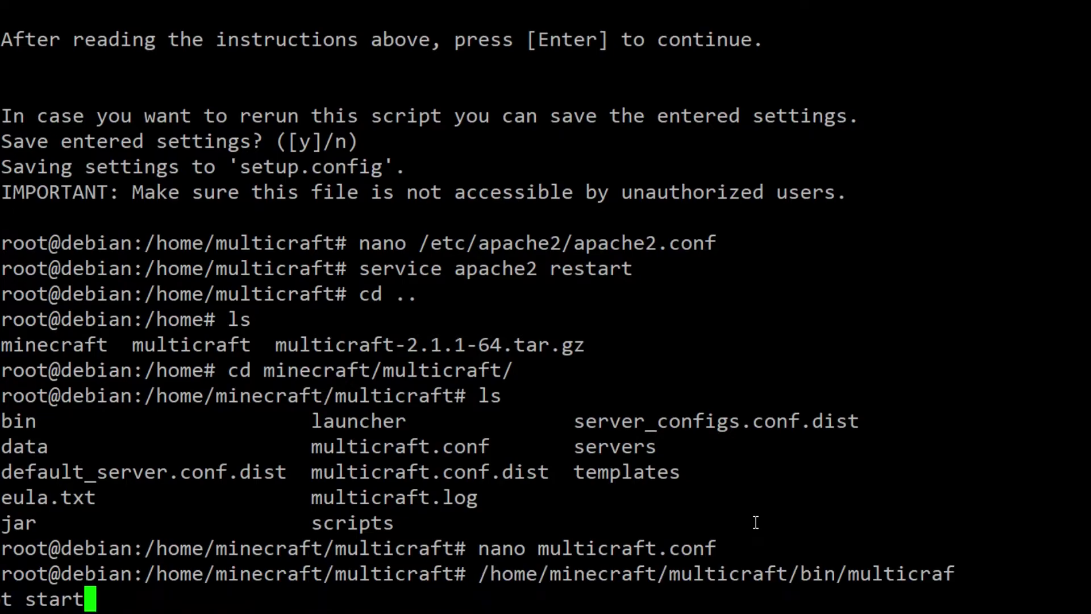
{"action": "key", "text": "Return"}
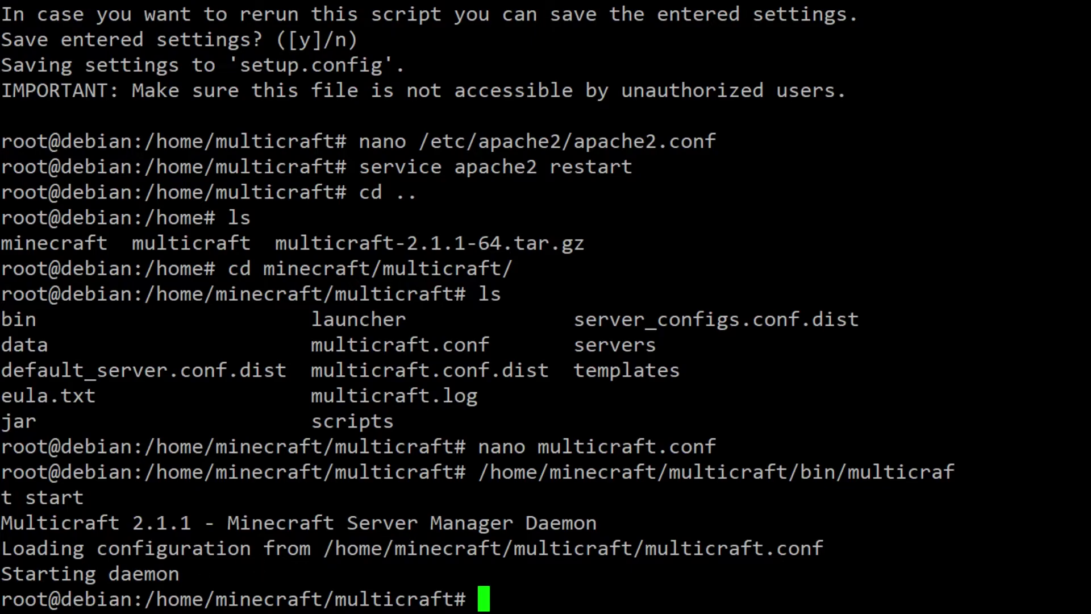
{"action": "key", "text": "alt+Tab"}
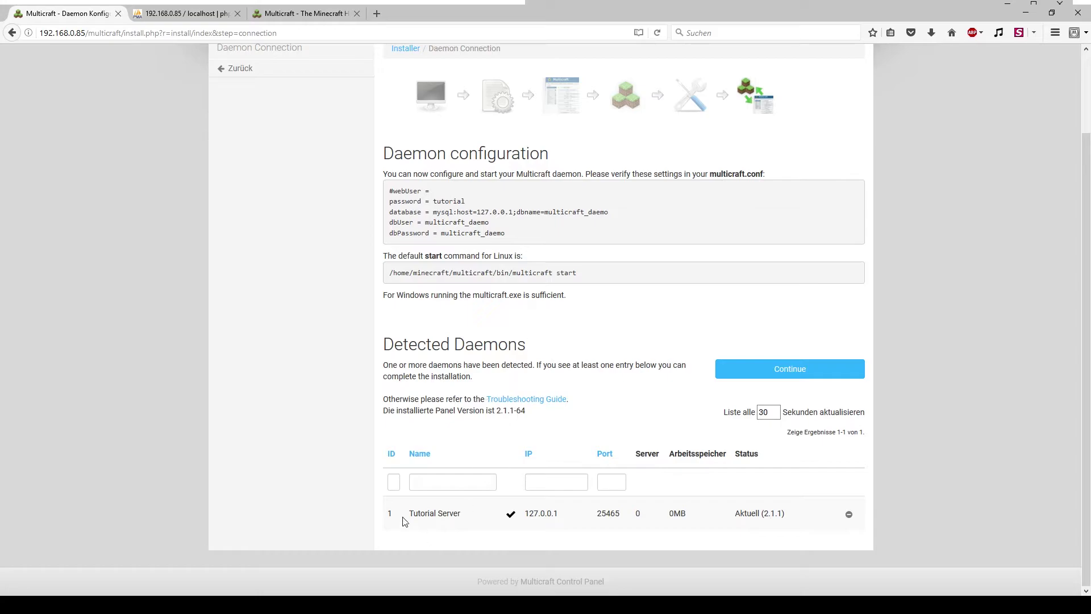
Check the detected daemon (127.0.0.1, 0MB, Aktuell 2.1.1) and continue to Installation Complete
{"action": "mouse_move", "coordinate": [384, 523]}
{"action": "left_mouse_down"}
{"action": "mouse_move", "coordinate": [471, 516]}
{"action": "mouse_move", "coordinate": [409, 513]}
{"action": "left_mouse_up"}
{"action": "left_click_drag", "start_coordinate": [526, 515], "coordinate": [566, 517]}
{"action": "left_click_drag", "start_coordinate": [669, 515], "coordinate": [697, 520]}
{"action": "double_click", "coordinate": [637, 513]}
{"action": "left_click_drag", "start_coordinate": [737, 516], "coordinate": [787, 517]}
{"action": "left_click", "coordinate": [795, 519]}
{"action": "left_click", "coordinate": [823, 379]}
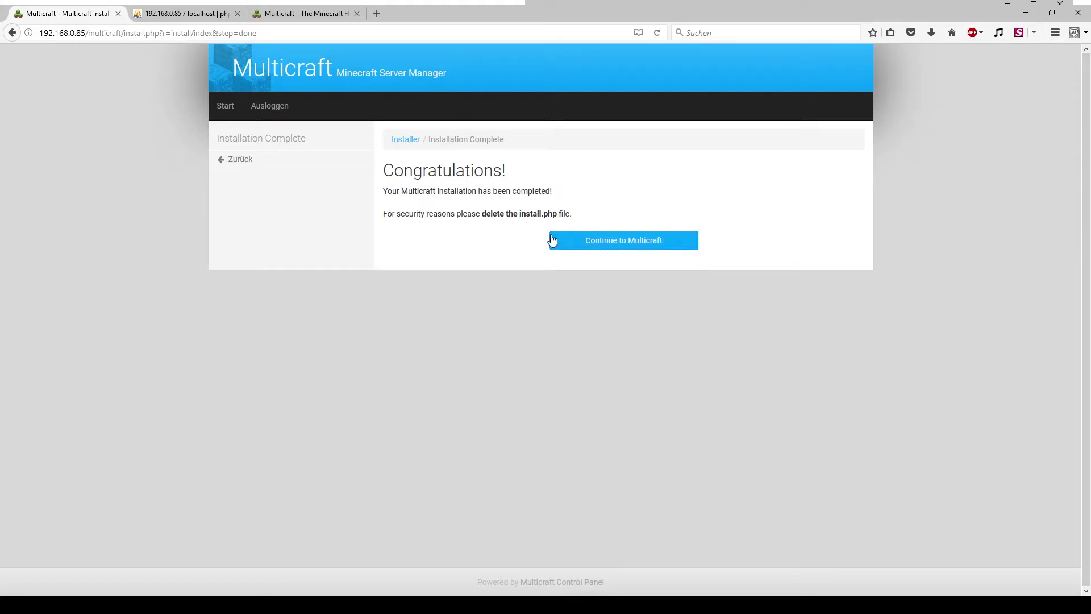
Enter the Multicraft panel and open the Benutzer erstellen form
{"action": "left_click", "coordinate": [604, 240]}
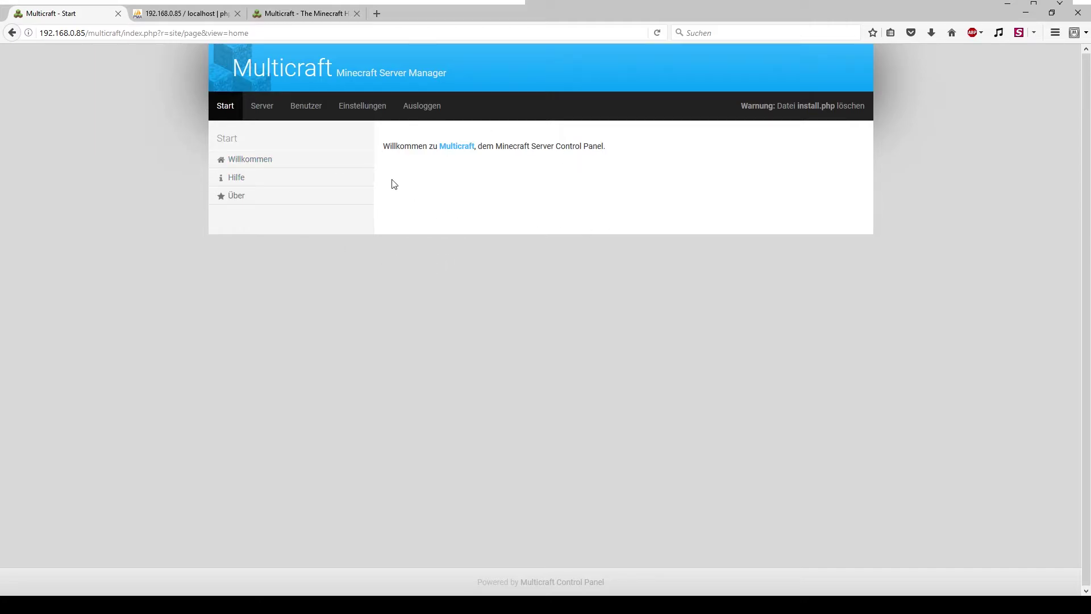
{"action": "left_click", "coordinate": [316, 112]}
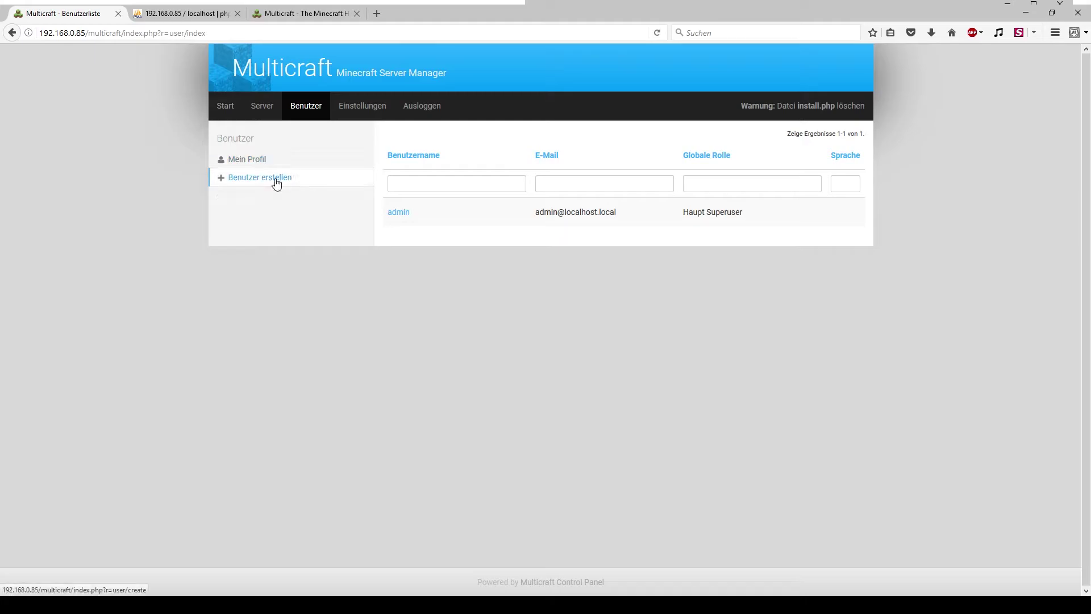
{"action": "left_click", "coordinate": [276, 183]}
{"action": "type", "text": "Tutorial"}
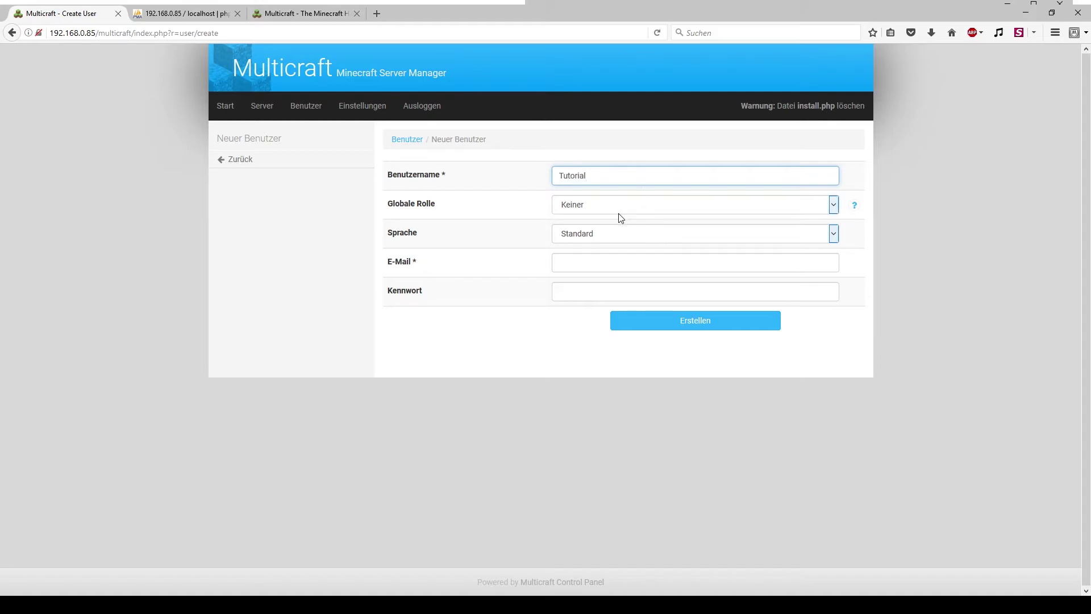
Create user Tutorial with a global role and an e-mail address, then return to the list
{"action": "key", "text": "Tab"}
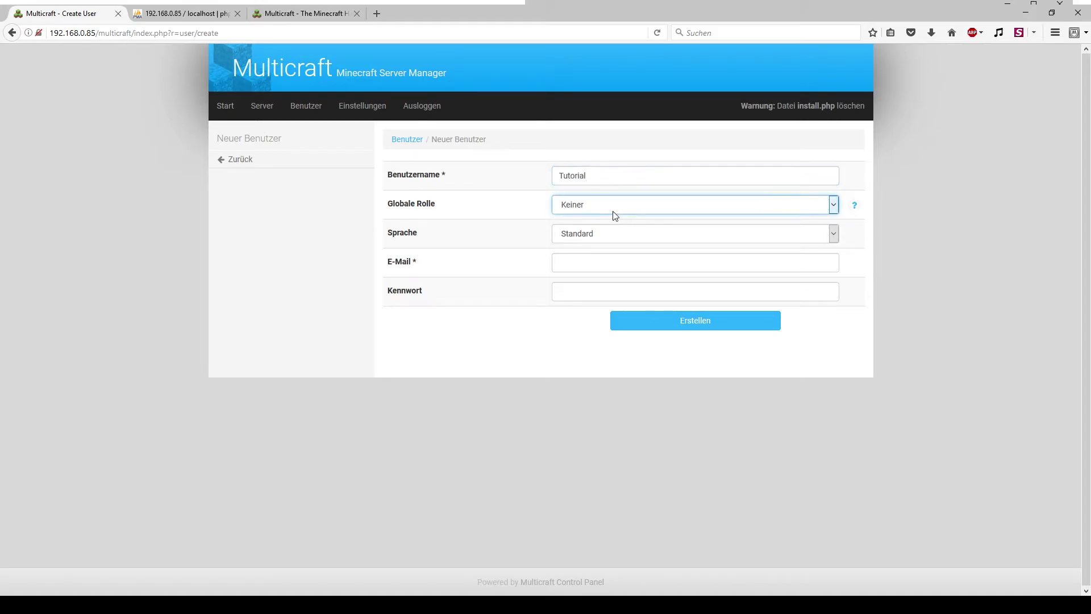
{"action": "key", "text": "Down"}
{"action": "left_click", "coordinate": [609, 267]}
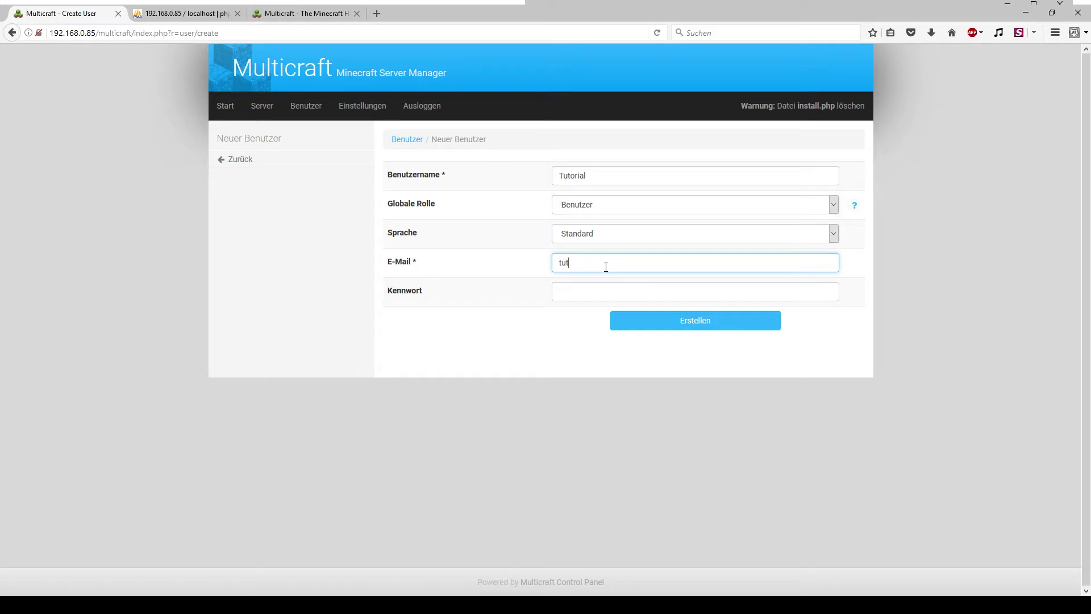
{"action": "left_click", "coordinate": [584, 296]}
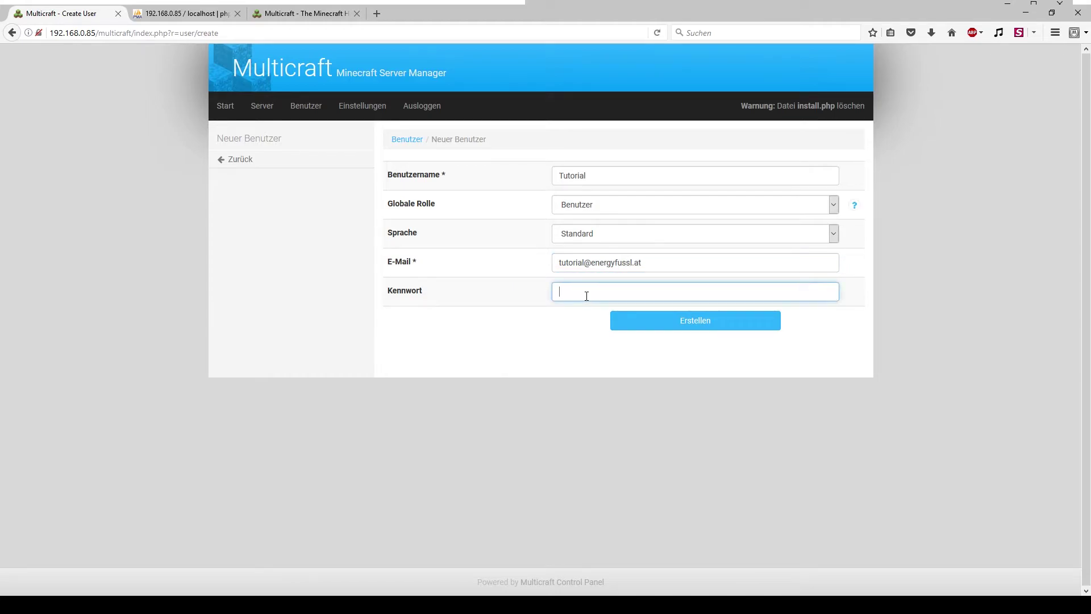
{"action": "key", "text": "BackSpace"}
{"action": "key", "text": "BackSpace"}
{"action": "key", "text": "BackSpace"}
{"action": "left_click", "coordinate": [686, 321]}
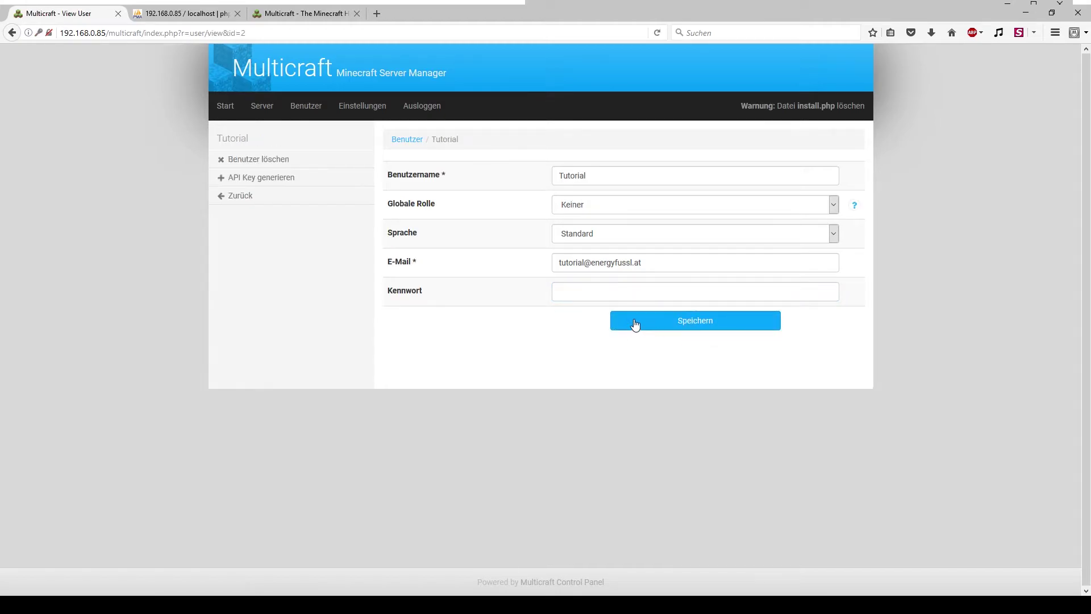
{"action": "left_click", "coordinate": [282, 198]}
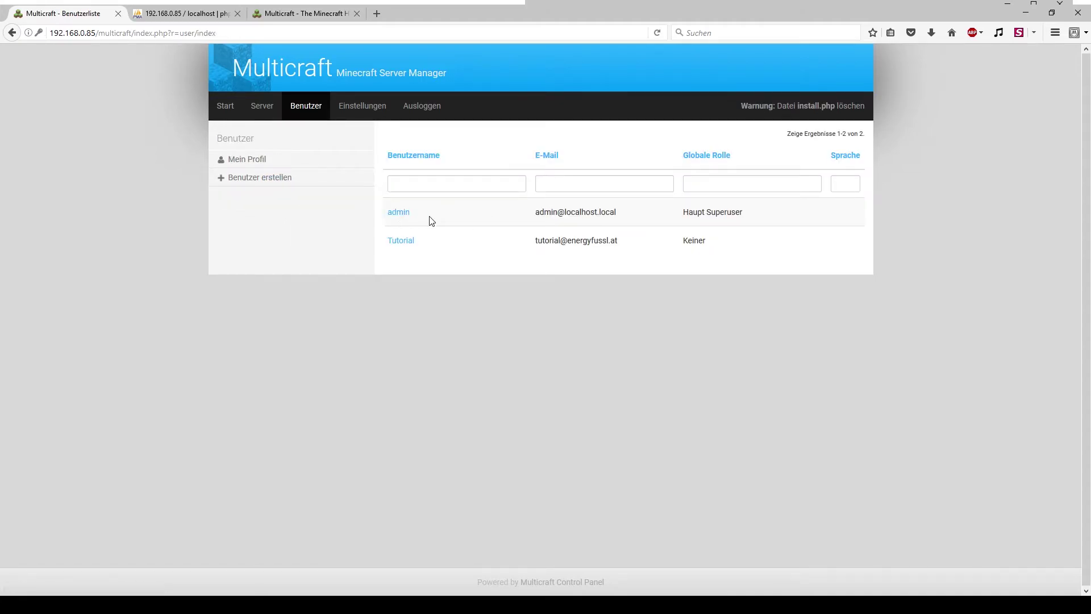
In Einstellungen advanced settings, set Minecraft EULA to Automatisch akzeptieren and save
{"action": "left_click", "coordinate": [364, 112]}
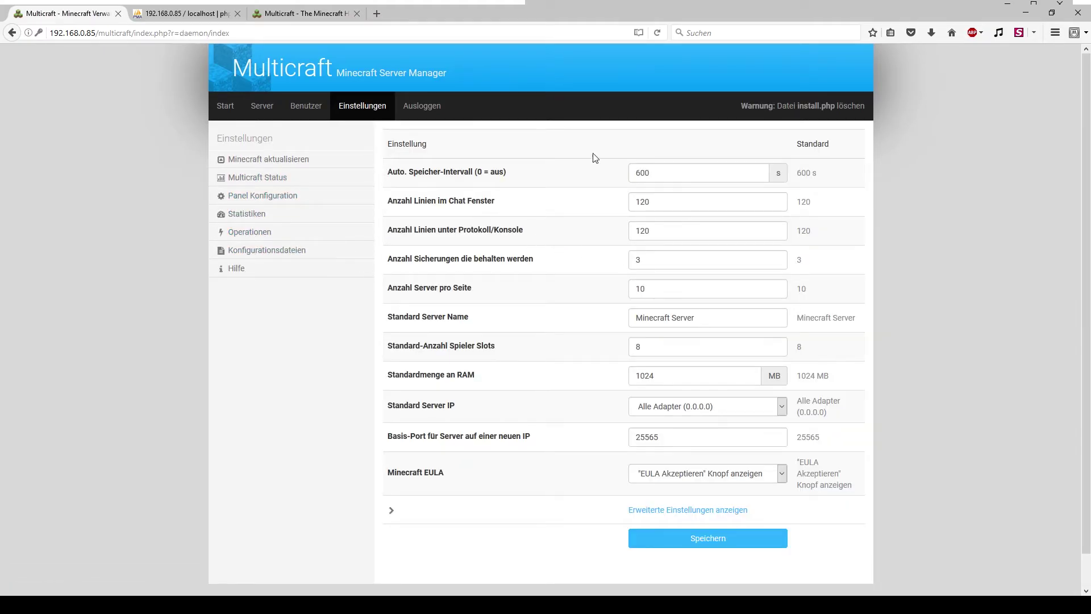
{"action": "left_click", "coordinate": [689, 510]}
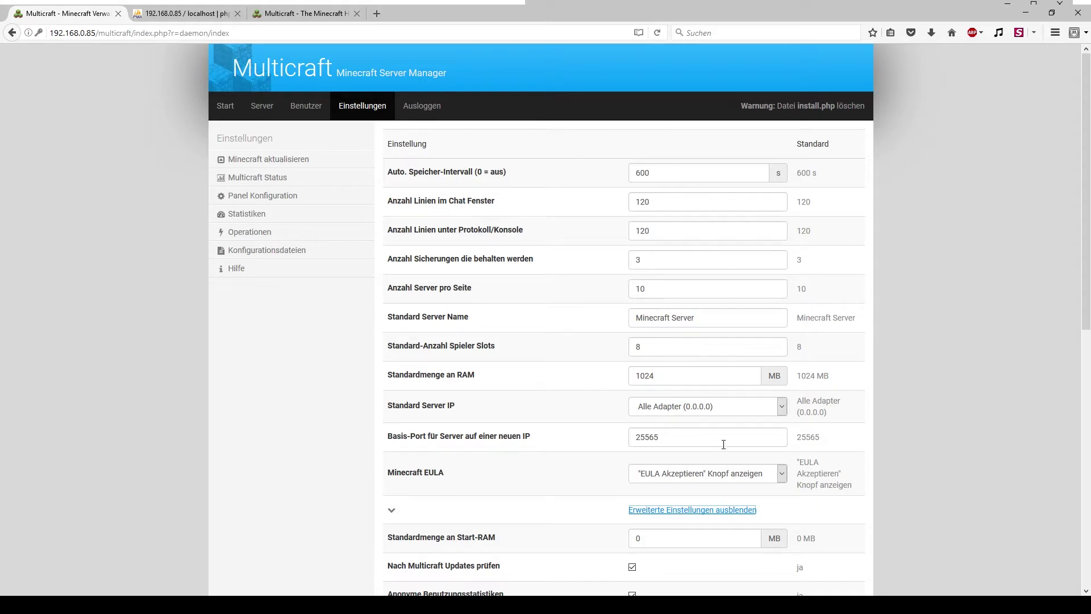
{"action": "scroll", "coordinate": [875, 335], "scroll_direction": "down", "scroll_amount": 2}
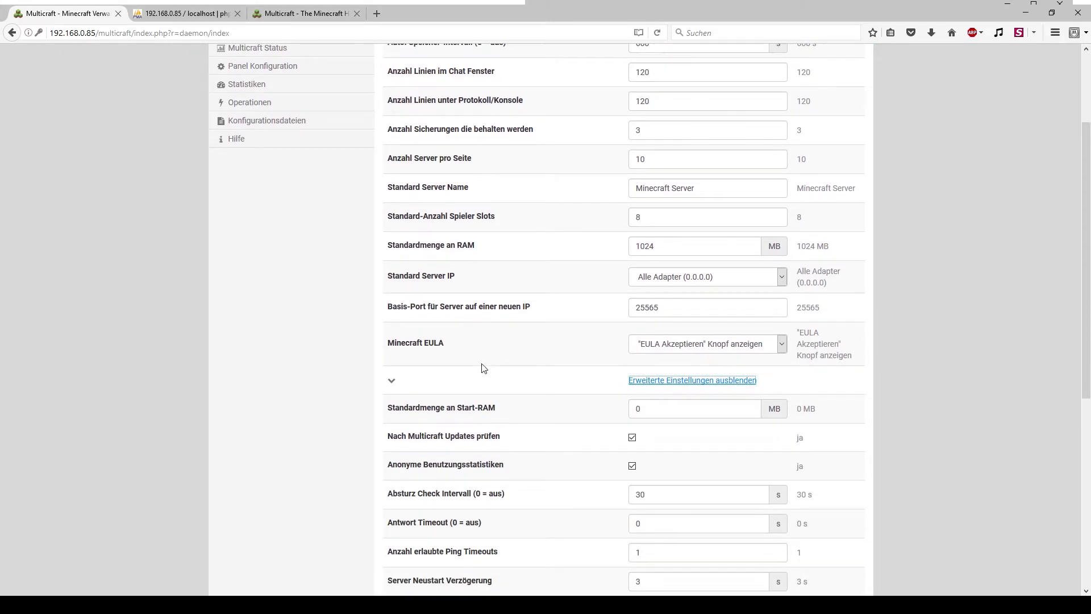
{"action": "scroll", "coordinate": [890, 335], "scroll_direction": "up", "scroll_amount": 1}
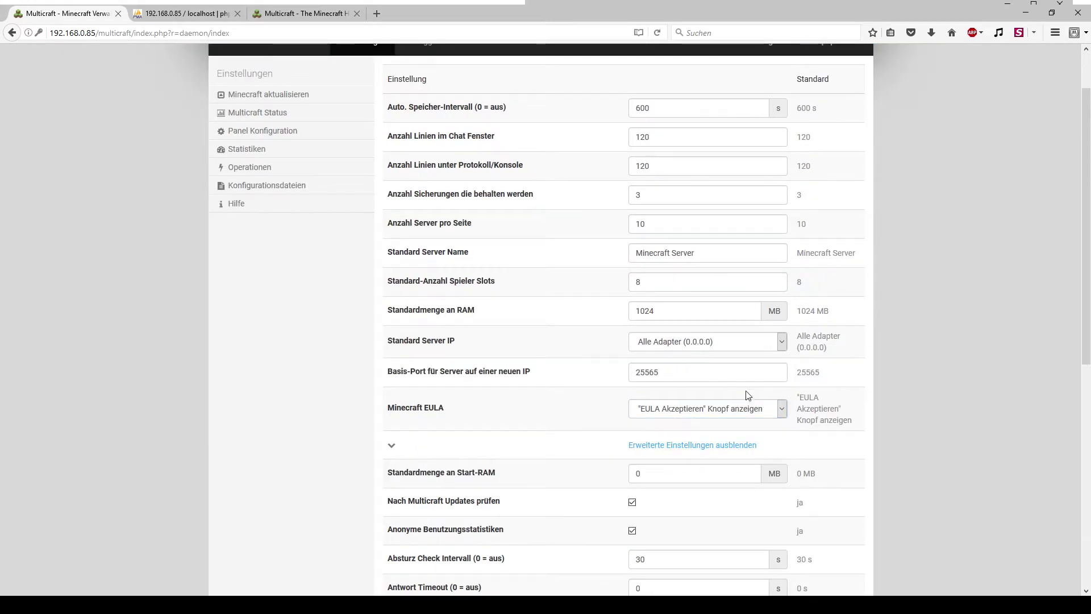
{"action": "left_click", "coordinate": [698, 414]}
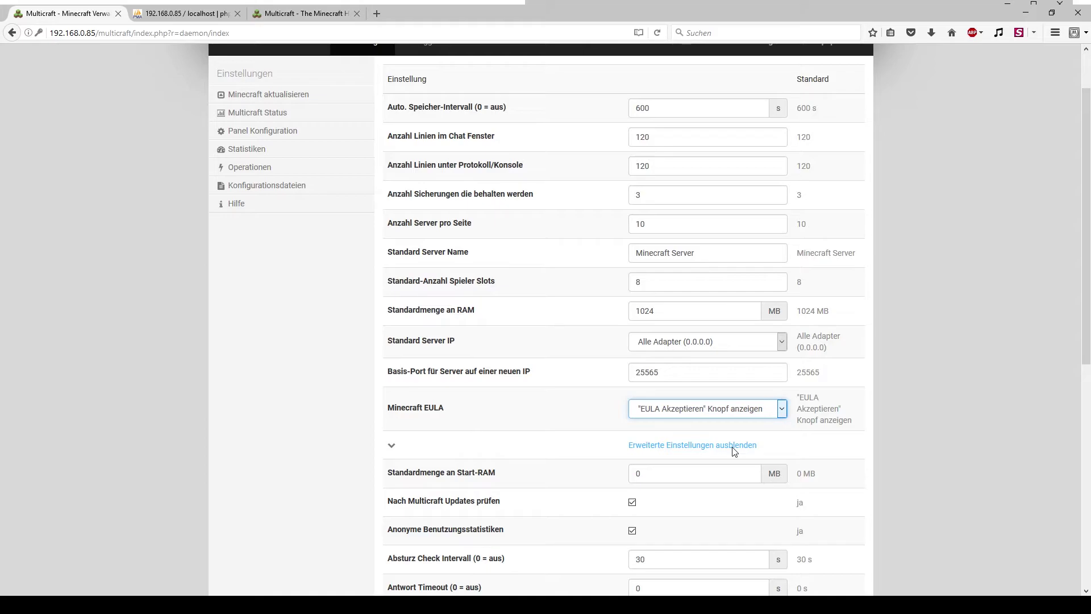
{"action": "key", "text": "Down"}
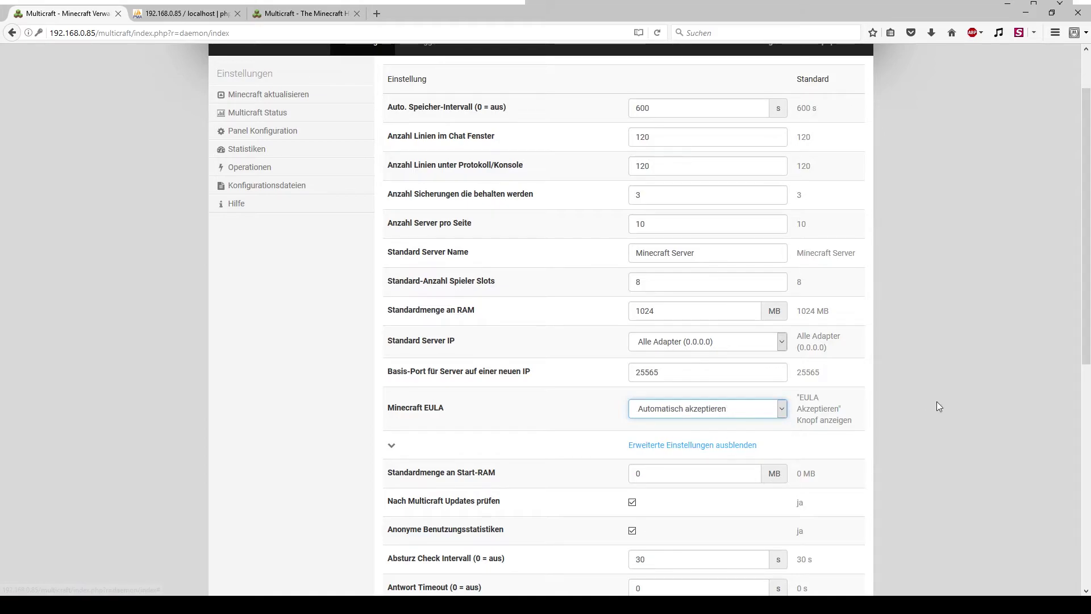
{"action": "scroll", "coordinate": [904, 407], "scroll_direction": "down", "scroll_amount": 5}
{"action": "scroll", "coordinate": [905, 406], "scroll_direction": "down", "scroll_amount": 3}
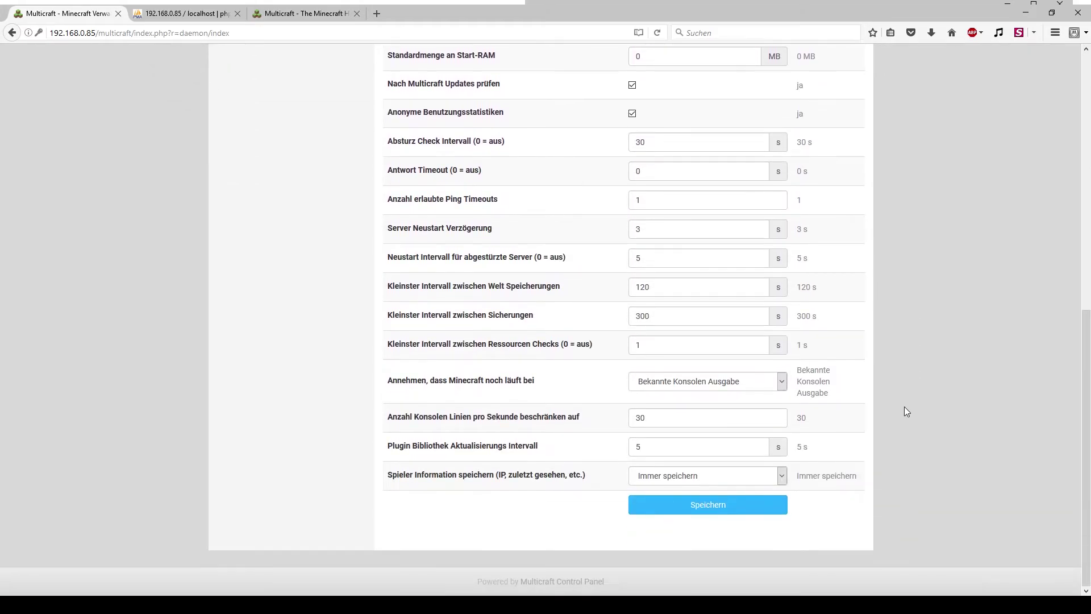
{"action": "left_click", "coordinate": [723, 514]}
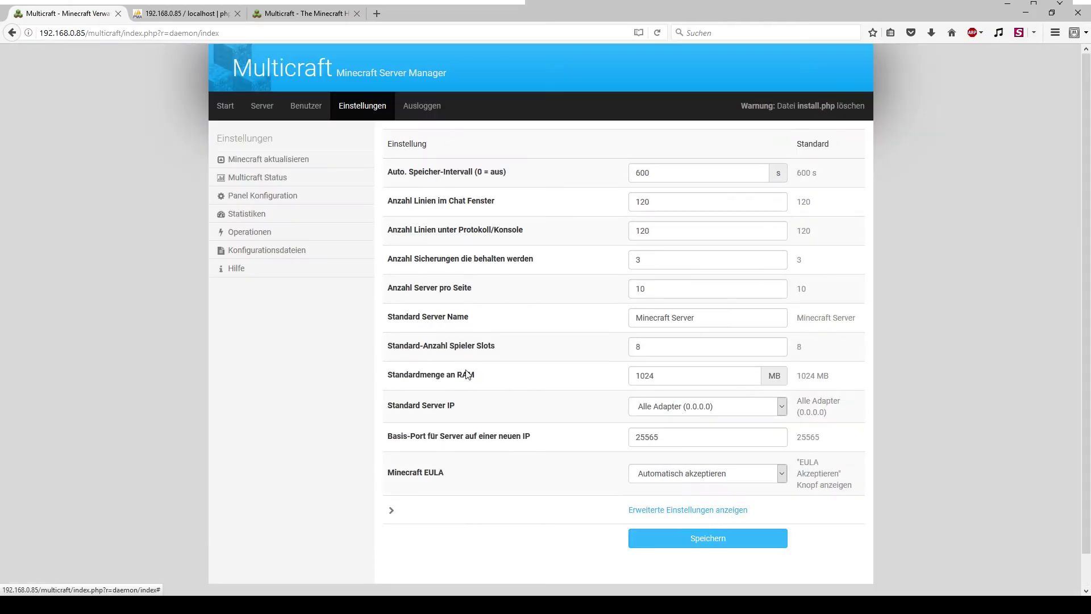
Open Minecraft aktualisieren > Dateien Verwalten and inspect the JAR name, Datei URL and Conf URL fields
{"action": "left_click", "coordinate": [264, 222]}
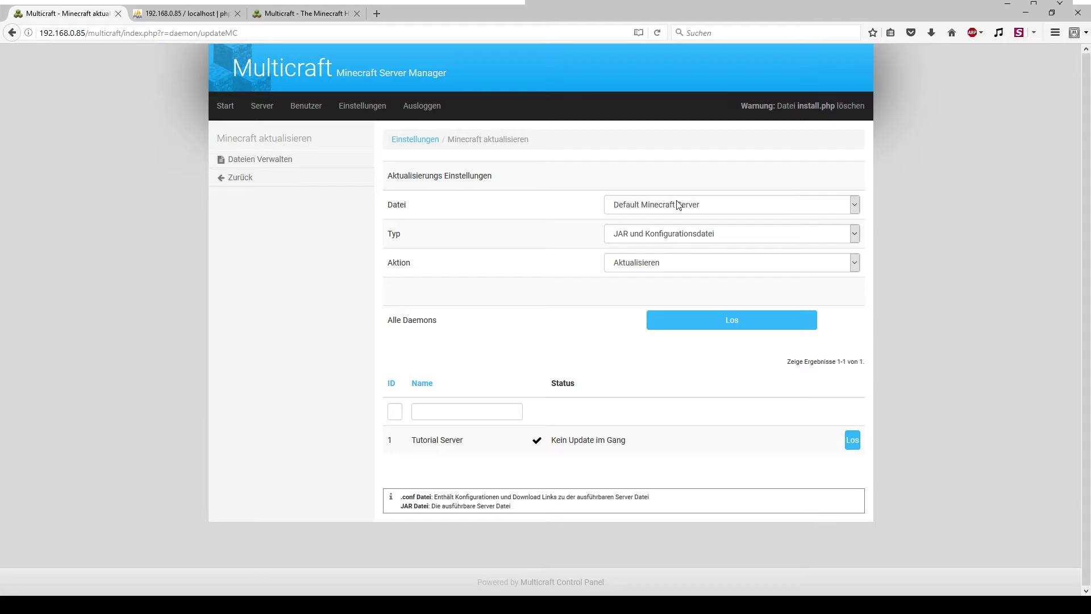
{"action": "left_click", "coordinate": [287, 167]}
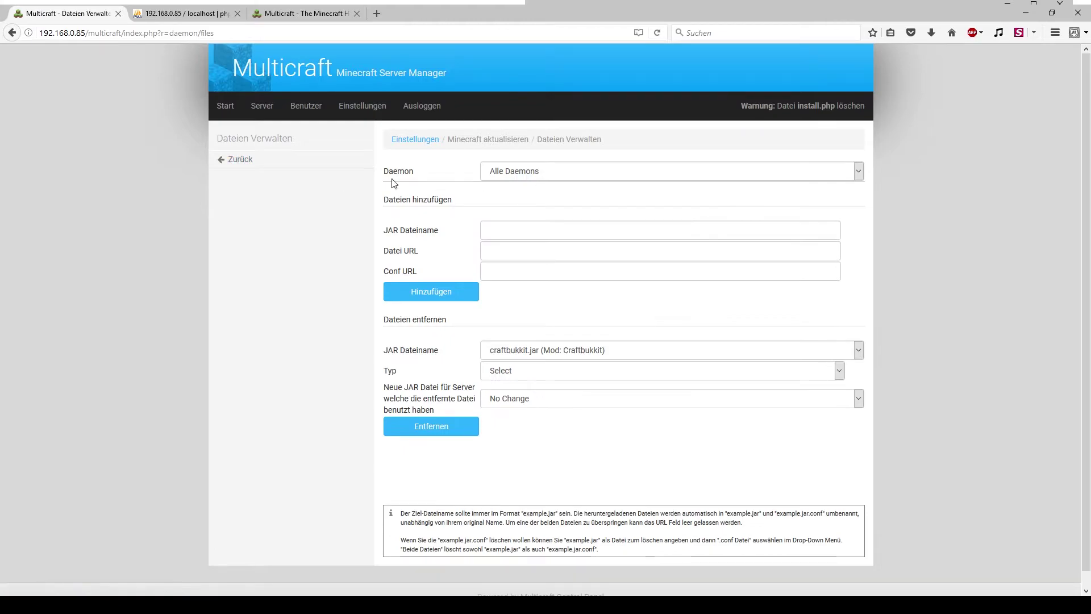
{"action": "left_click", "coordinate": [503, 230]}
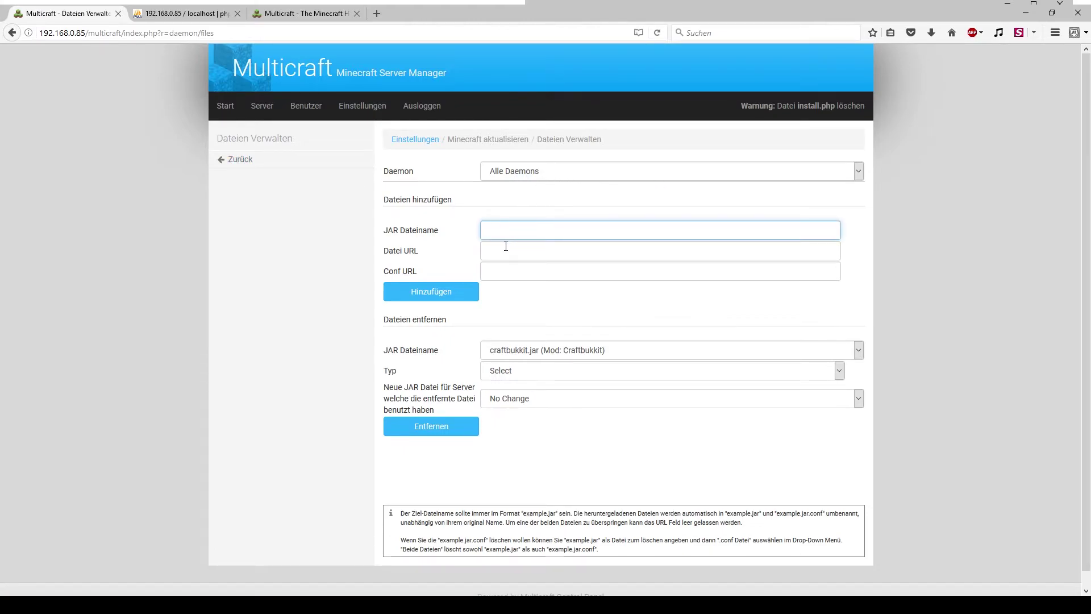
{"action": "left_click", "coordinate": [496, 257]}
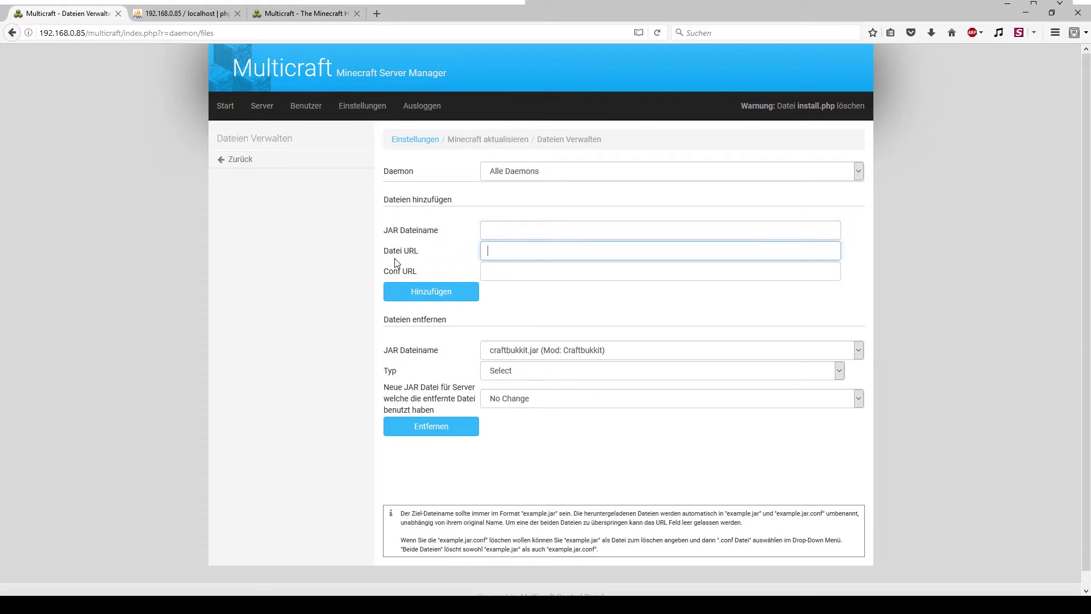
{"action": "mouse_move", "coordinate": [380, 250]}
{"action": "left_mouse_down"}
{"action": "mouse_move", "coordinate": [387, 219]}
{"action": "mouse_move", "coordinate": [432, 253]}
{"action": "left_mouse_up"}
{"action": "left_click", "coordinate": [388, 220]}
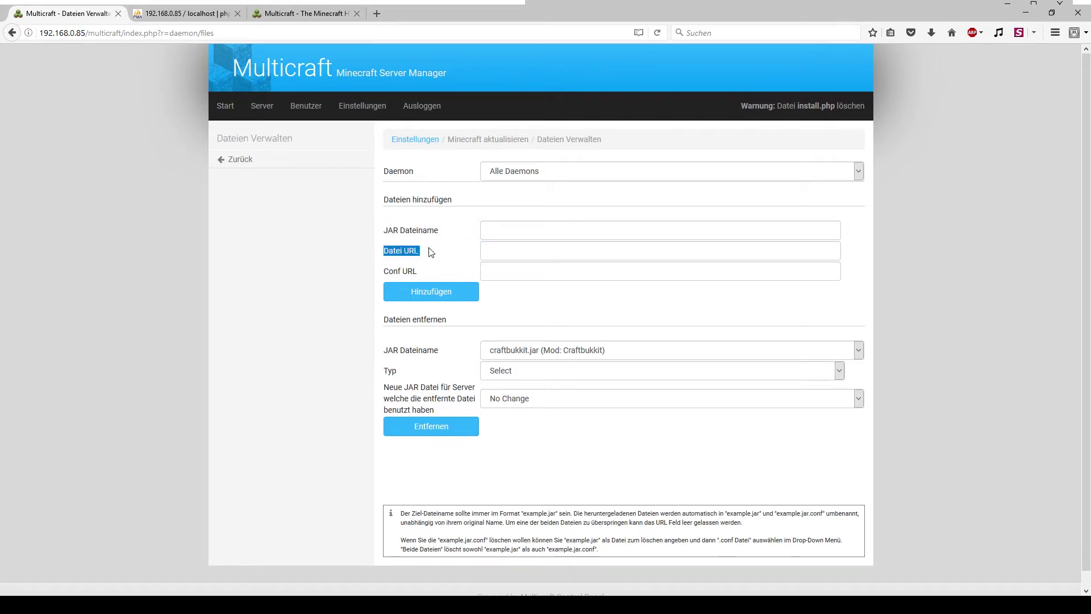
{"action": "left_click", "coordinate": [442, 251]}
{"action": "left_click_drag", "start_coordinate": [422, 274], "coordinate": [382, 273]}
{"action": "left_click", "coordinate": [365, 281]}
{"action": "left_click", "coordinate": [497, 235]}
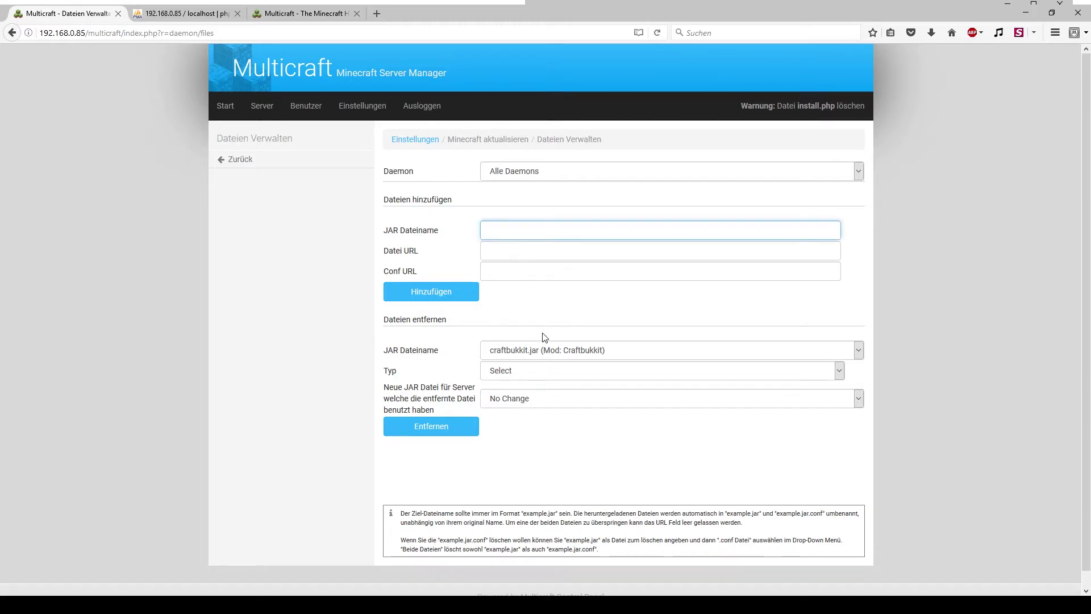
Inspect the JAR removal choice and the Daemon dropdown, leaving it on all daemons
{"action": "left_click", "coordinate": [536, 350]}
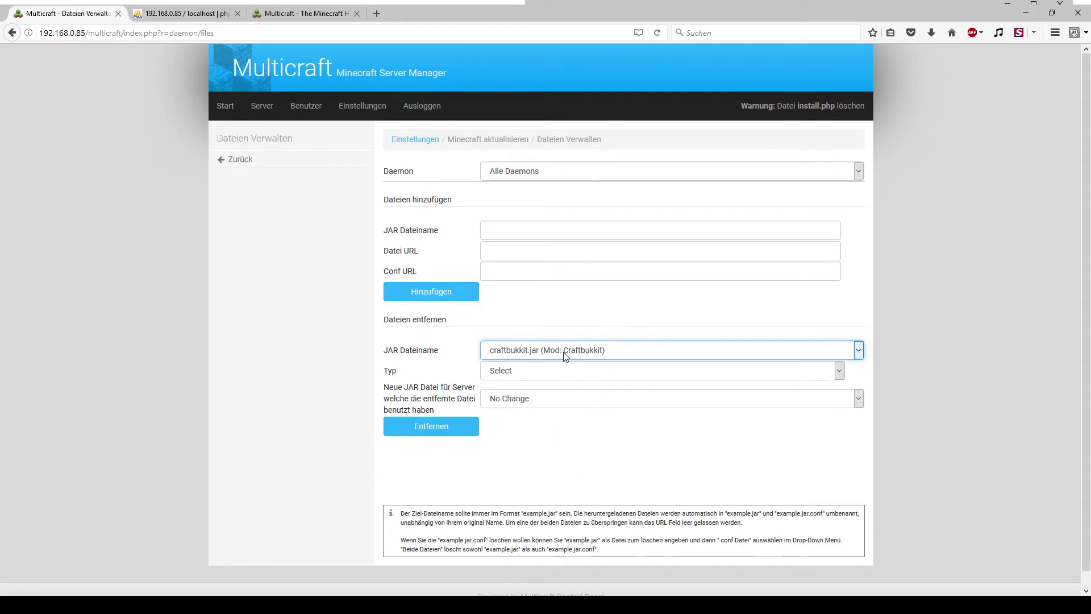
{"action": "left_click", "coordinate": [545, 171]}
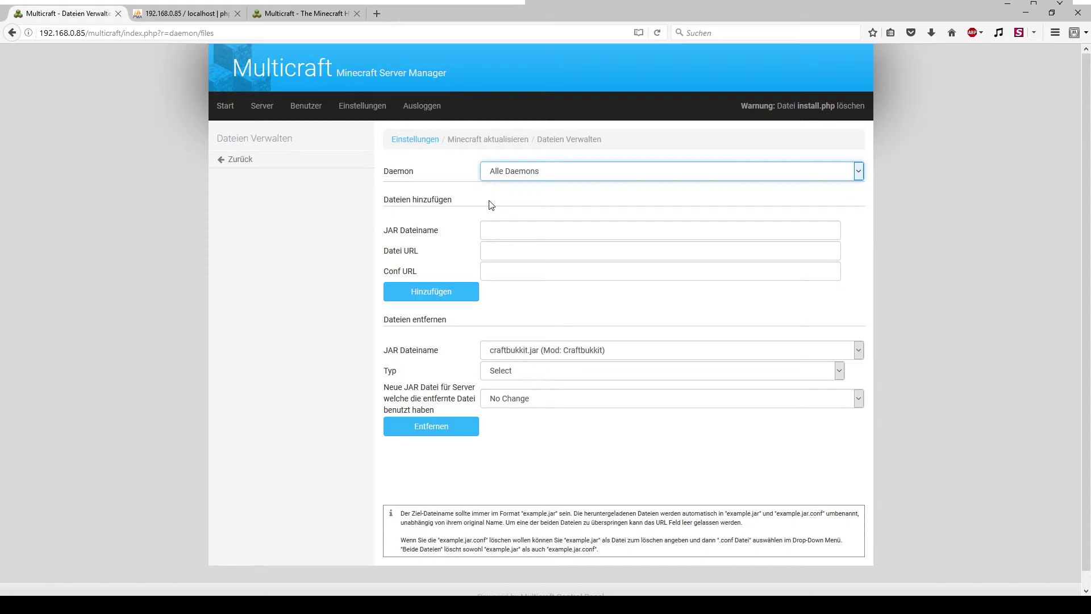
{"action": "key", "text": "Down"}
{"action": "key", "text": "Up"}
Run the JAR update for Tutorial Server until minecraft_server.jar and its .conf show Aktuell
{"action": "left_click", "coordinate": [349, 165]}
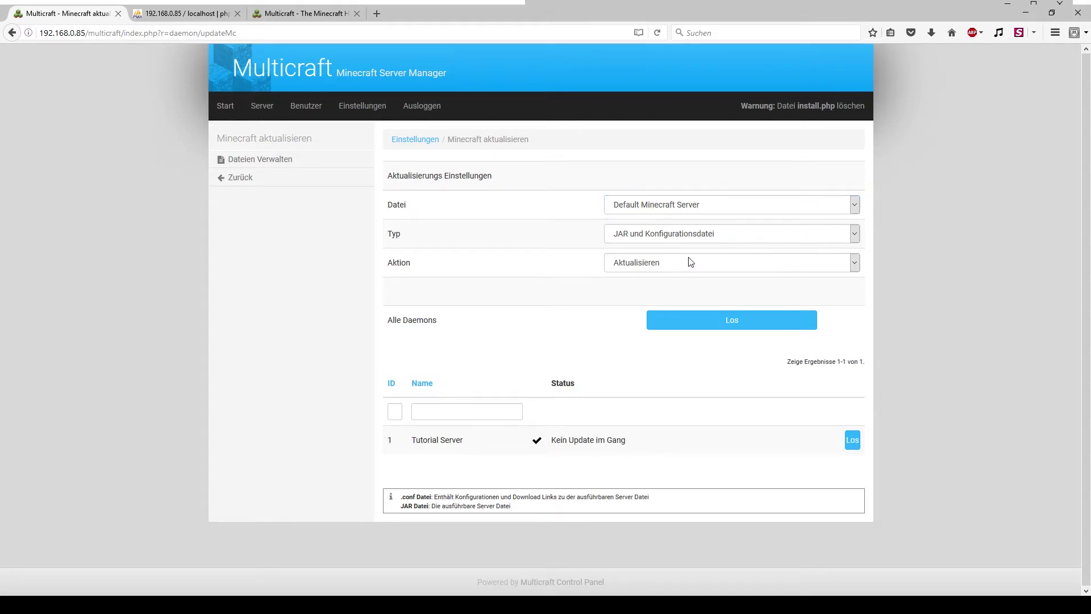
{"action": "left_click", "coordinate": [718, 319]}
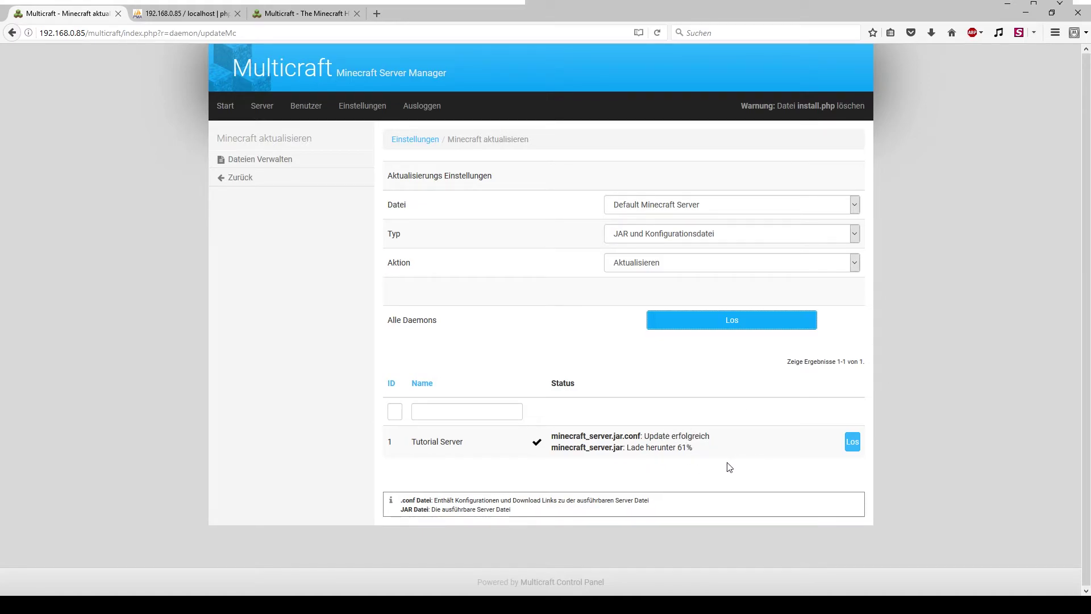
{"action": "left_click", "coordinate": [848, 445]}
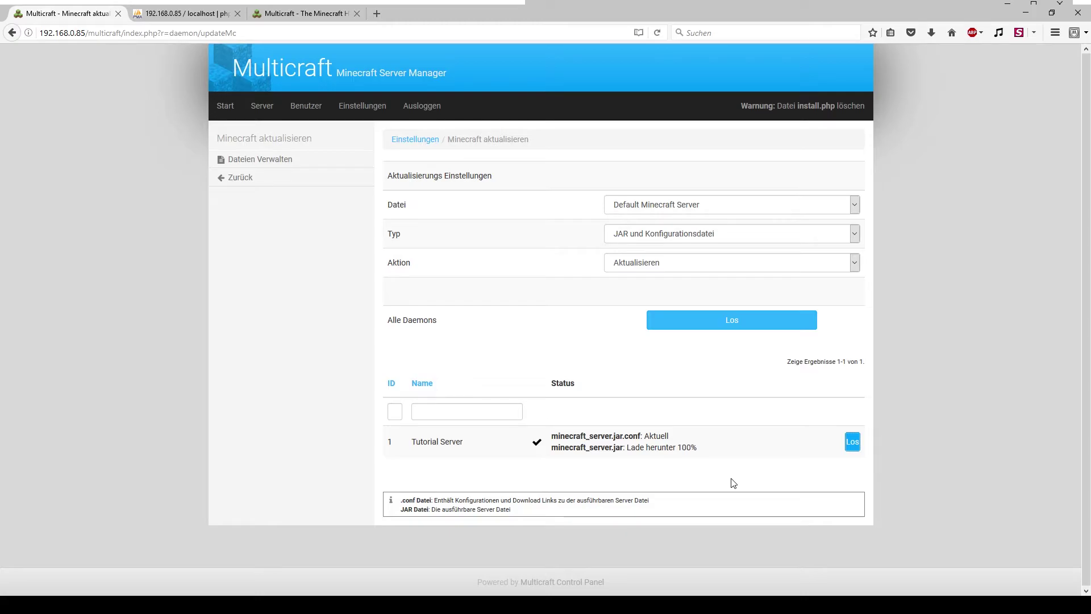
Set the Panel Konfiguration theme to Classic Theme, save, and view the server list
{"action": "left_click", "coordinate": [299, 179]}
{"action": "left_click", "coordinate": [263, 195]}
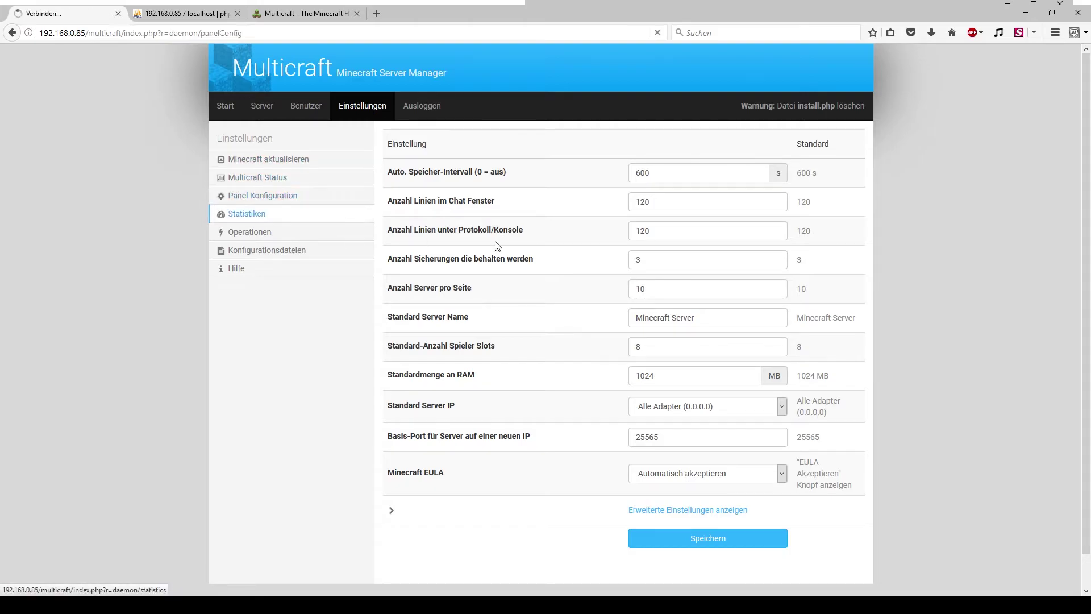
{"action": "scroll", "coordinate": [628, 263], "scroll_direction": "down", "scroll_amount": 5}
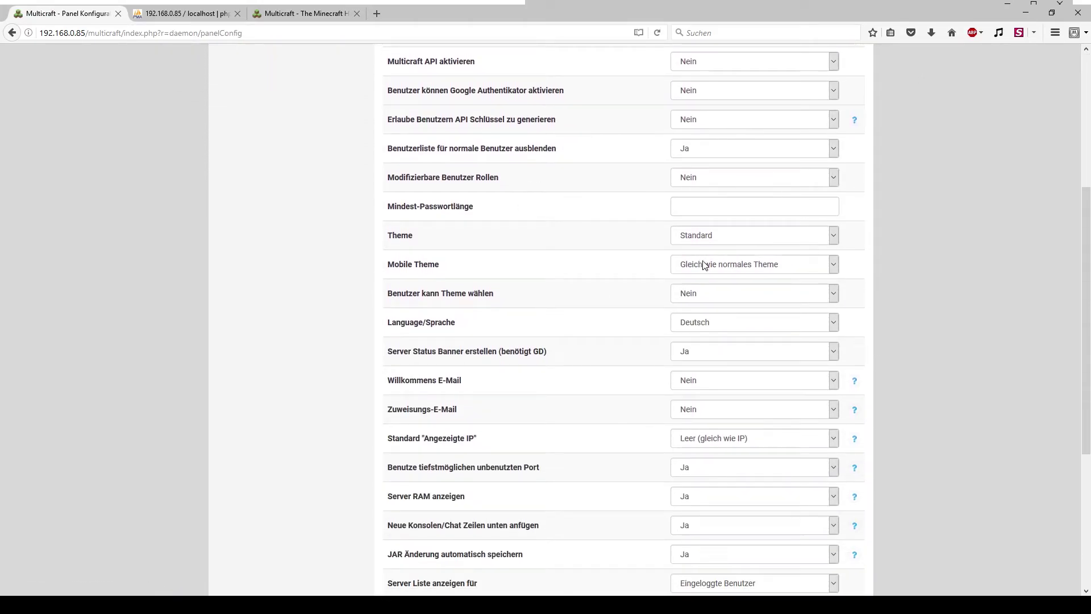
{"action": "left_click", "coordinate": [720, 243]}
{"action": "left_click", "coordinate": [705, 262]}
{"action": "scroll", "coordinate": [626, 299], "scroll_direction": "down", "scroll_amount": 5}
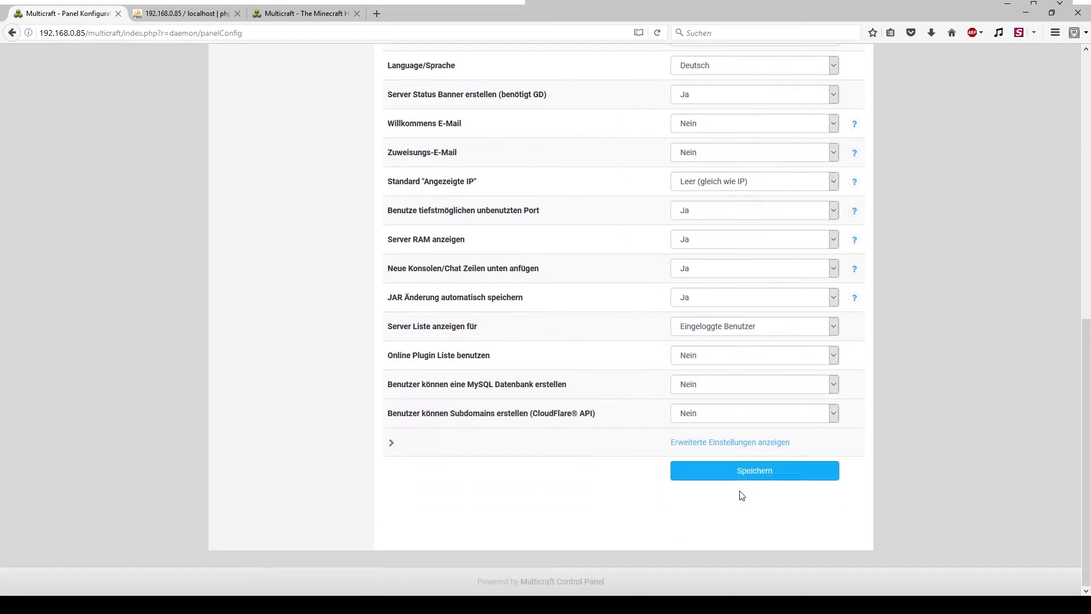
{"action": "left_click", "coordinate": [755, 473]}
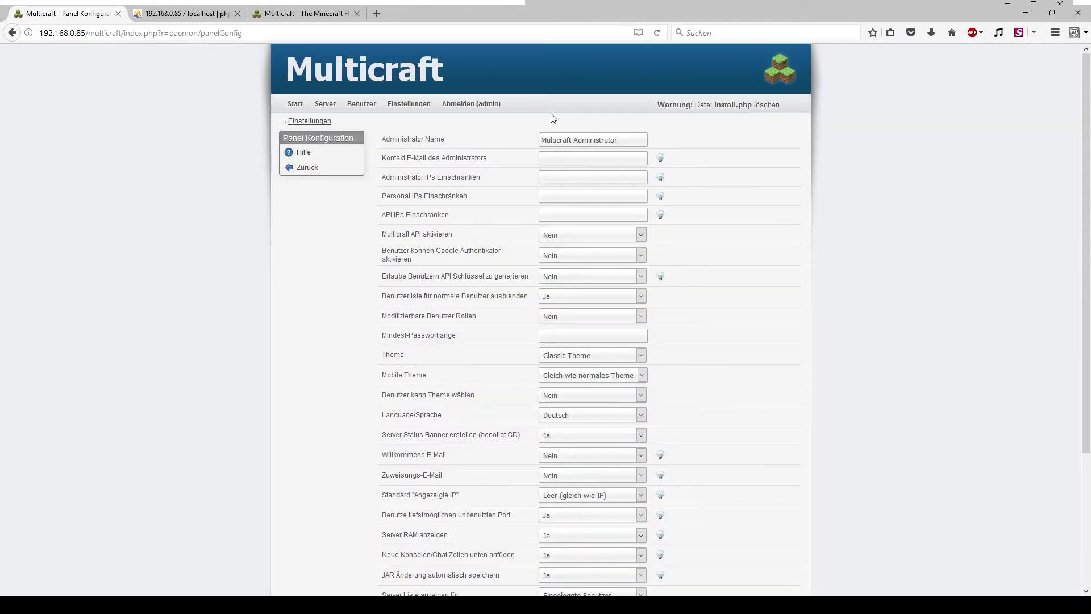
{"action": "left_click", "coordinate": [333, 108]}
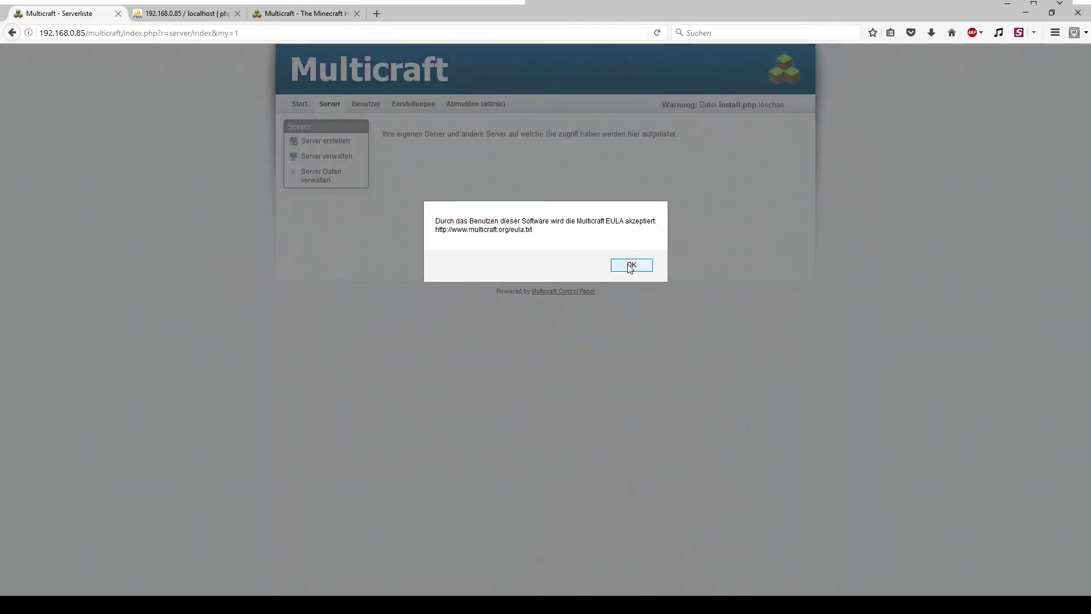
Dismiss the EULA notice and go to the Panel Konfiguration settings
{"action": "left_click", "coordinate": [631, 265]}
{"action": "left_click", "coordinate": [413, 104]}
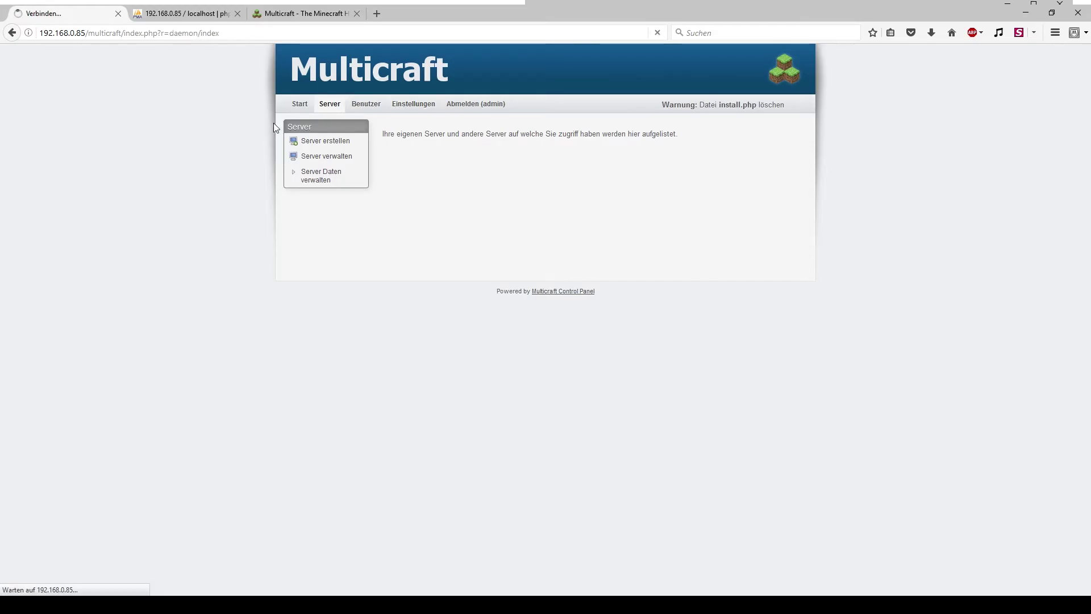
{"action": "left_click", "coordinate": [298, 106]}
{"action": "left_click", "coordinate": [364, 105]}
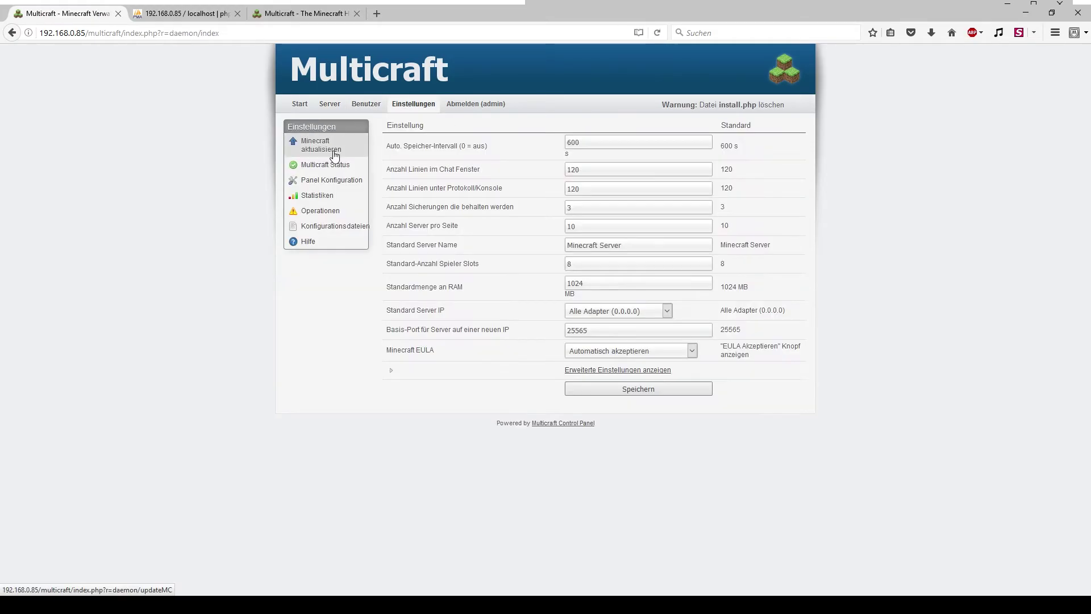
{"action": "left_click", "coordinate": [323, 180]}
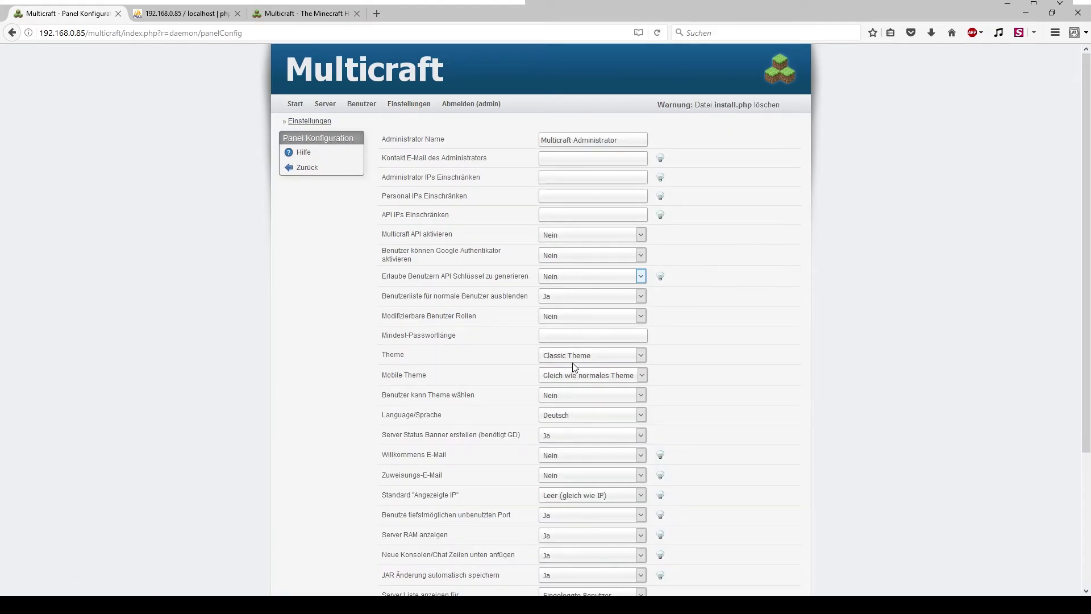
Switch the panel theme to Mobile and save
{"action": "left_click", "coordinate": [591, 355]}
{"action": "left_click", "coordinate": [571, 387]}
{"action": "scroll", "coordinate": [587, 517], "scroll_direction": "down", "scroll_amount": 3}
{"action": "left_click", "coordinate": [587, 519]}
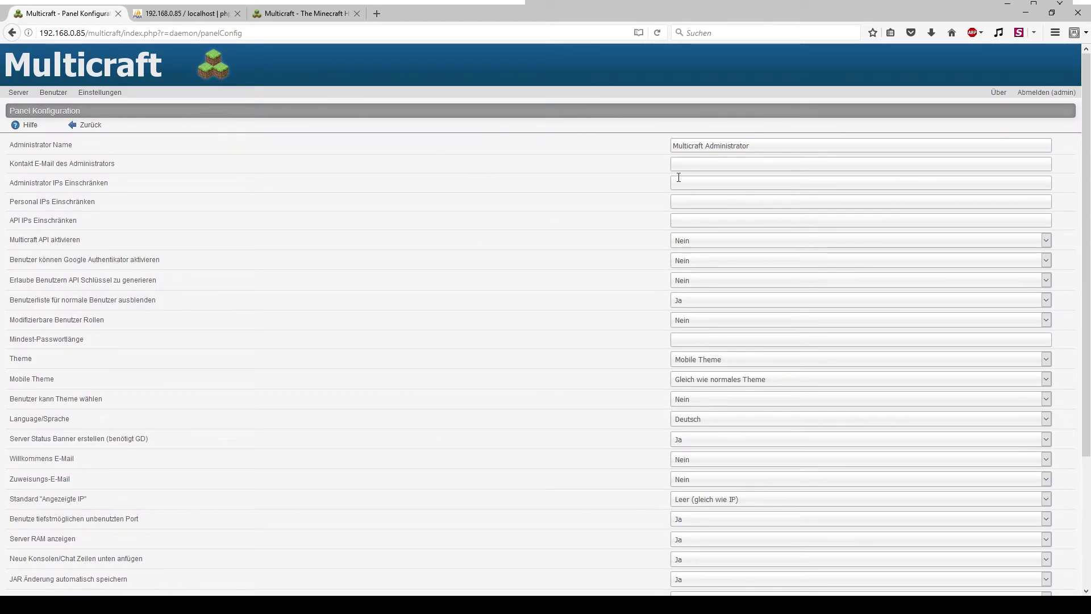
Change the panel theme to Simple and save it
{"action": "scroll", "coordinate": [659, 233], "scroll_direction": "down", "scroll_amount": 3}
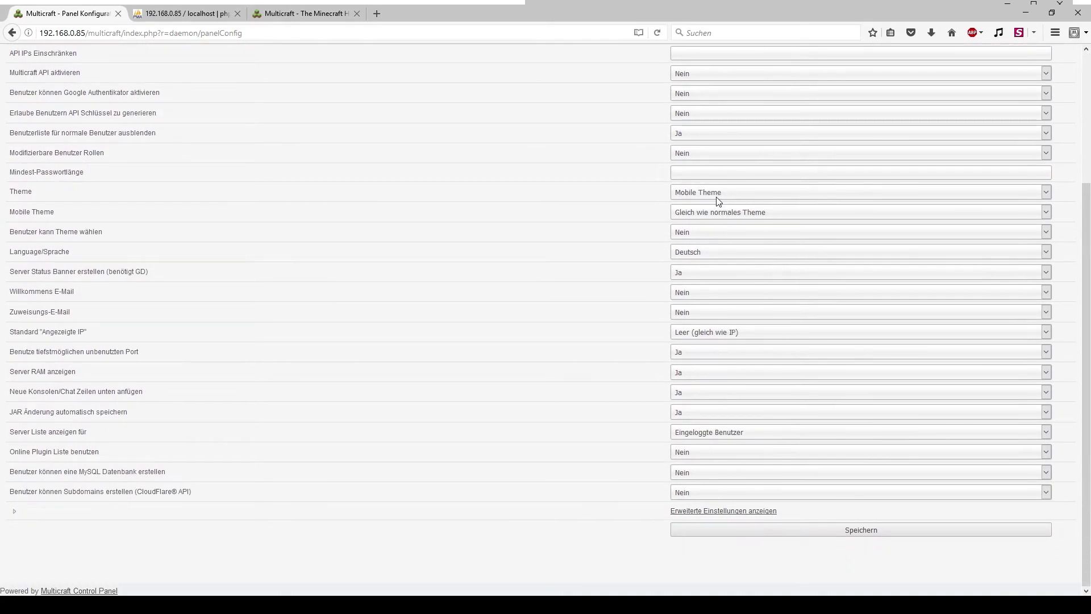
{"action": "left_click", "coordinate": [718, 196]}
{"action": "left_click", "coordinate": [721, 241]}
{"action": "left_click", "coordinate": [915, 528]}
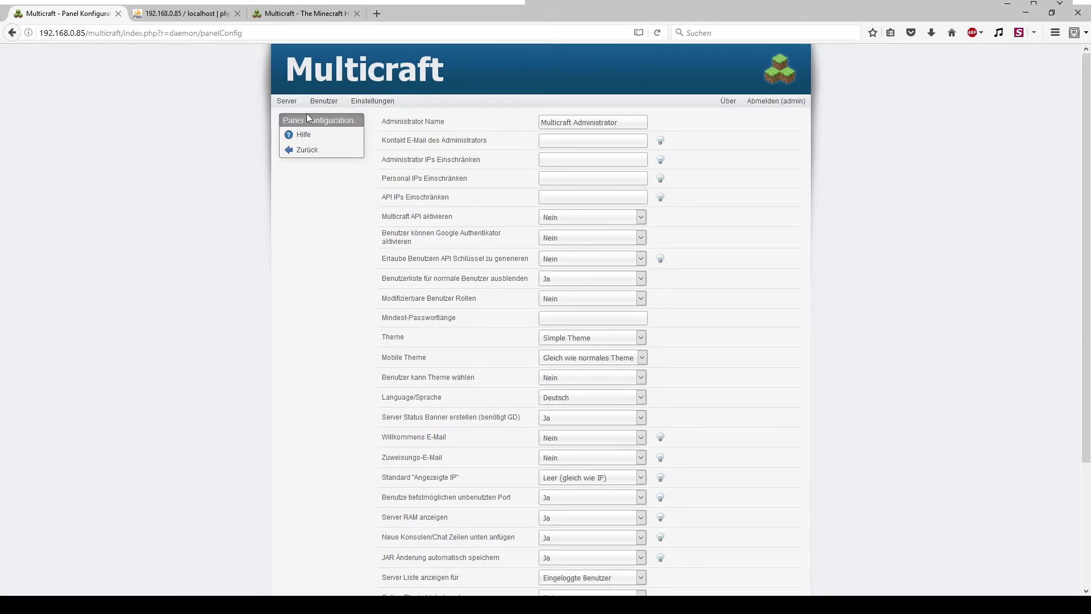
Browse the settings overview, server list and user list in the Simple theme
{"action": "left_click", "coordinate": [310, 151]}
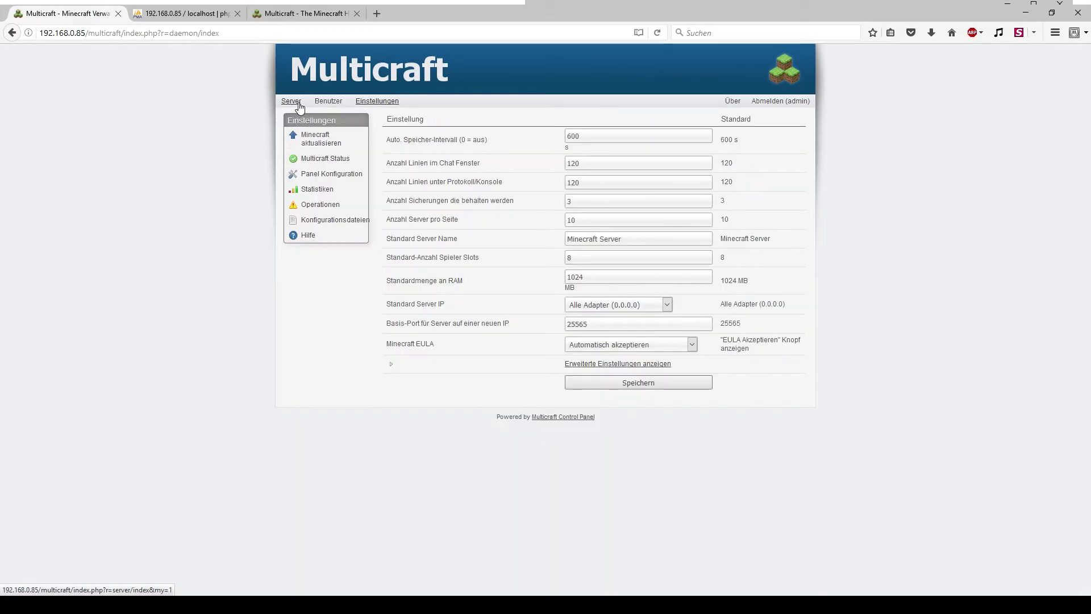
{"action": "left_click", "coordinate": [292, 101]}
{"action": "left_click", "coordinate": [330, 104]}
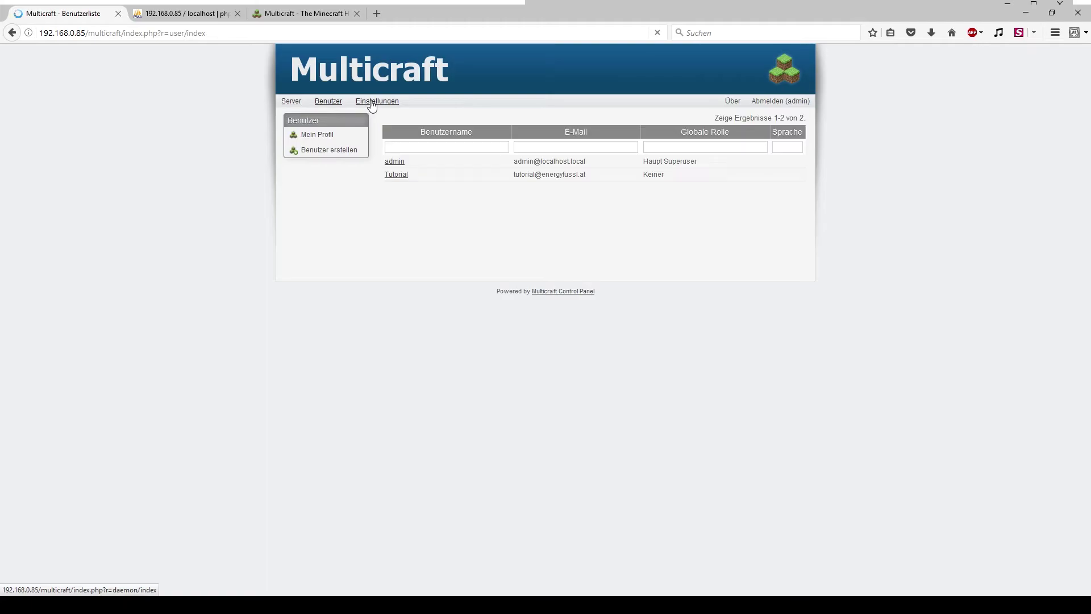
{"action": "left_click", "coordinate": [379, 102]}
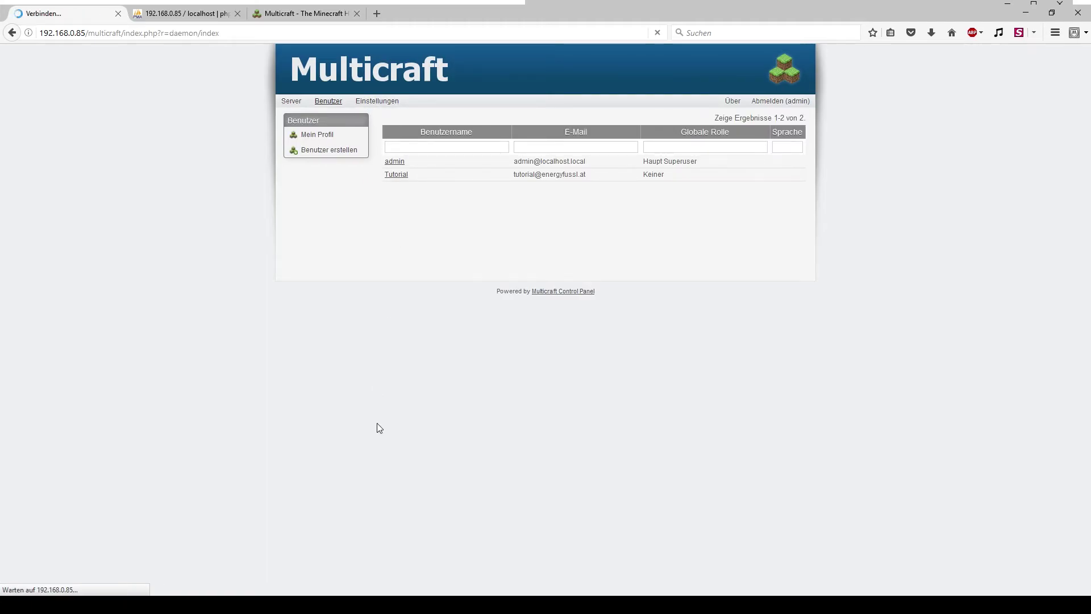
Set the panel theme back to Standard in Panel Konfiguration and save
{"action": "left_click", "coordinate": [324, 174]}
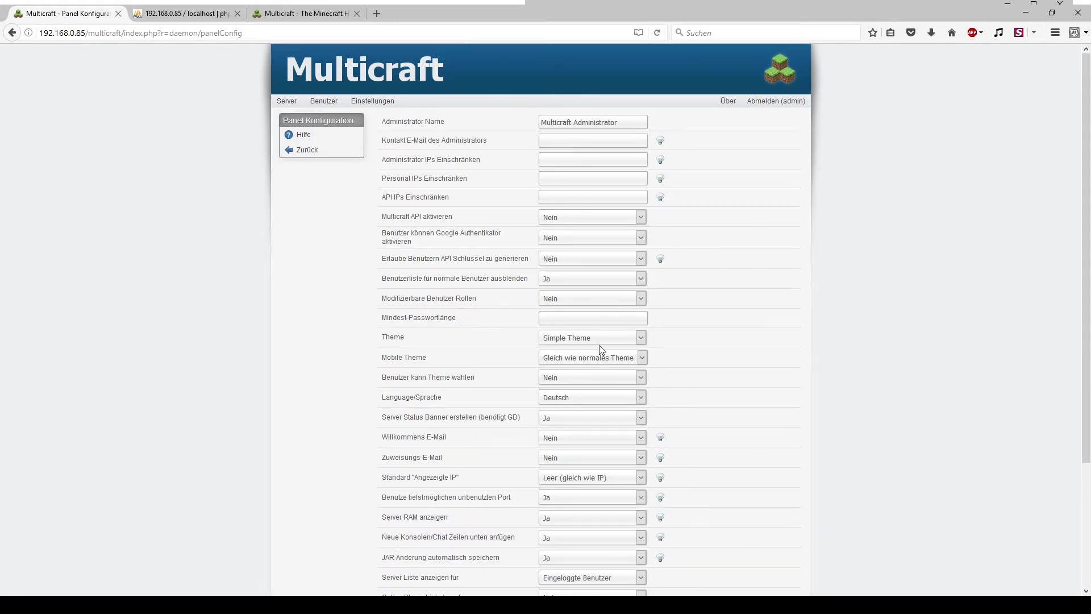
{"action": "left_click", "coordinate": [573, 355]}
{"action": "scroll", "coordinate": [809, 427], "scroll_direction": "down", "scroll_amount": 5}
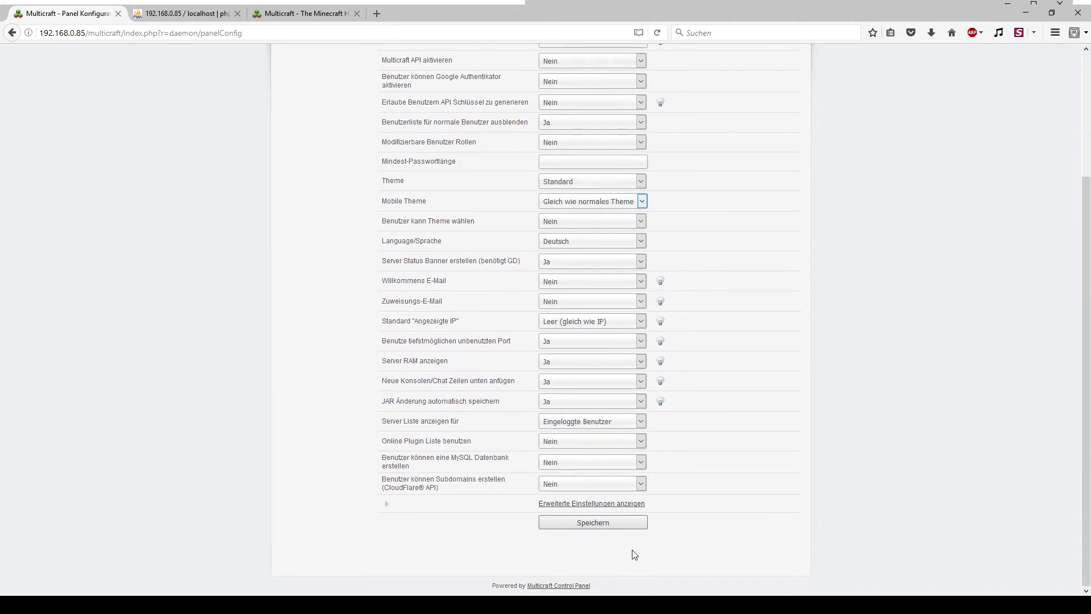
{"action": "left_click", "coordinate": [617, 521]}
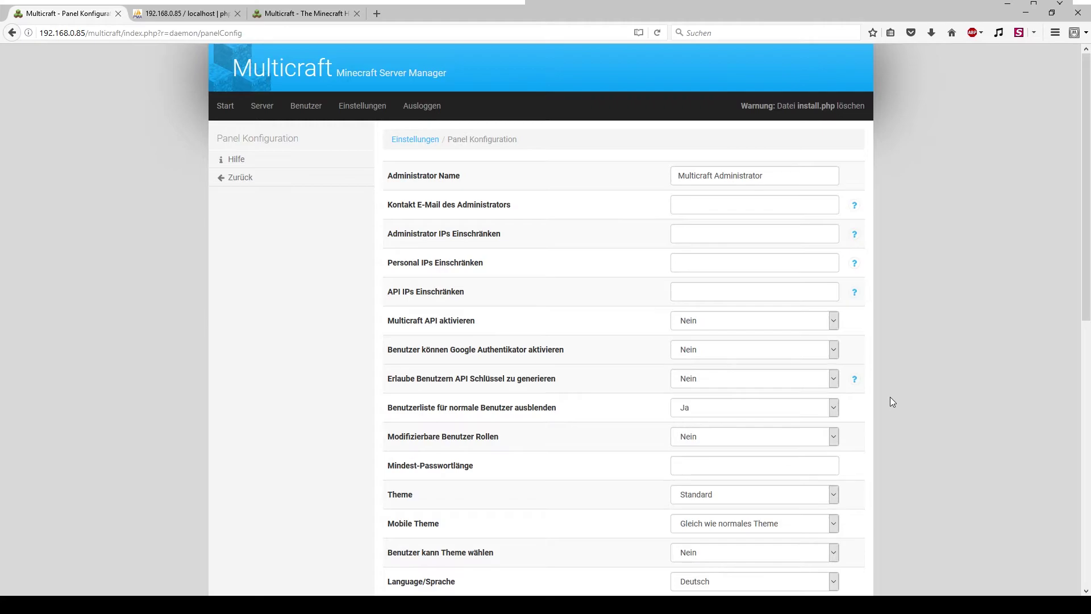
Reveal the advanced settings (SHA512 encryption, AJAX interval 2000), then return to the server list
{"action": "scroll", "coordinate": [890, 401], "scroll_direction": "down", "scroll_amount": 4}
{"action": "scroll", "coordinate": [811, 370], "scroll_direction": "down", "scroll_amount": 5}
{"action": "scroll", "coordinate": [814, 364], "scroll_direction": "up", "scroll_amount": 2}
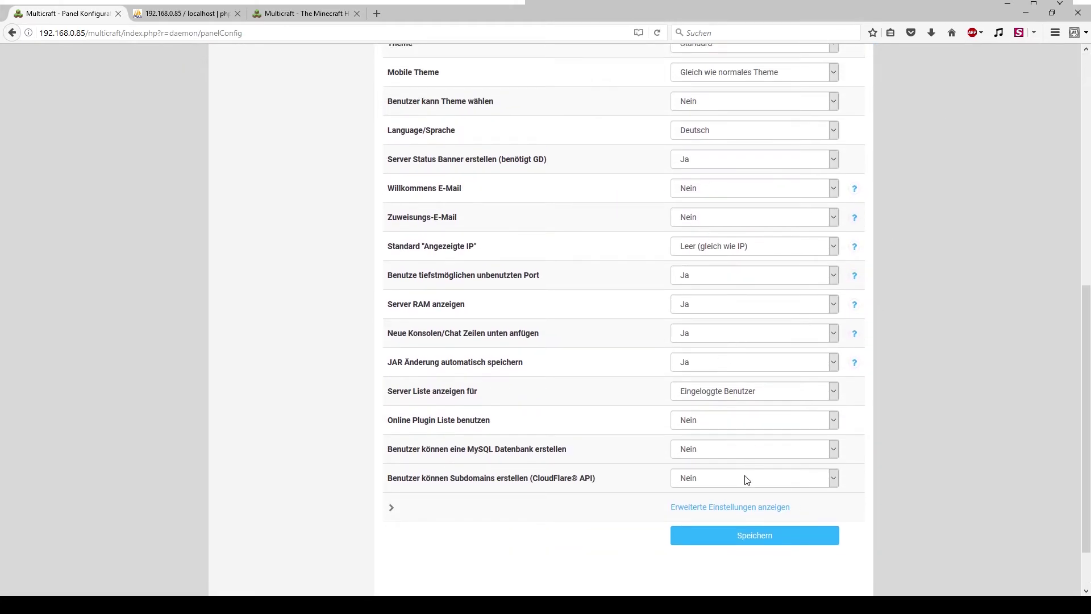
{"action": "left_click", "coordinate": [736, 507]}
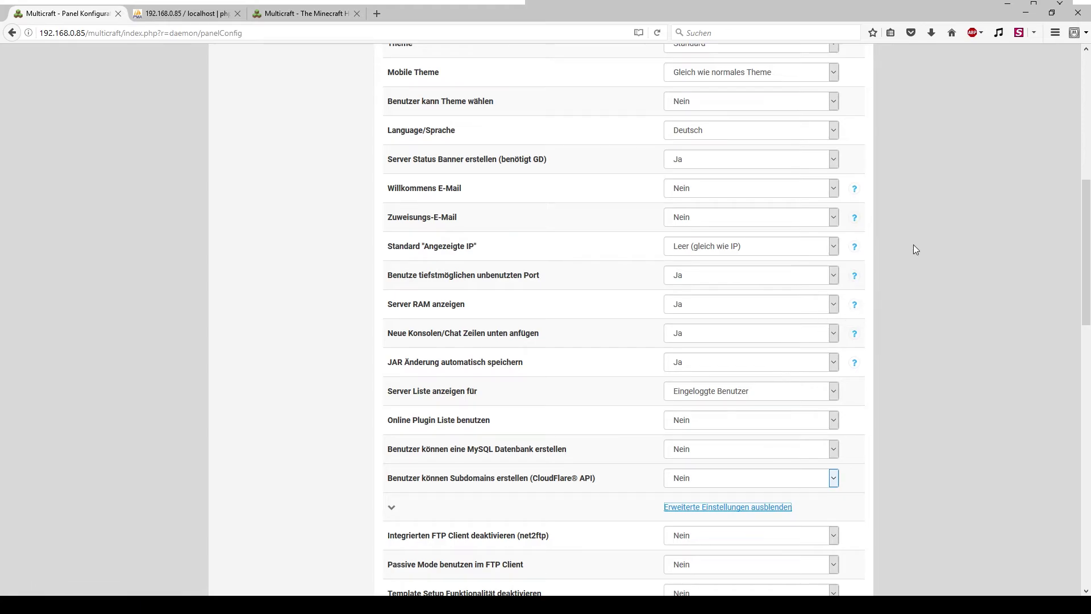
{"action": "scroll", "coordinate": [908, 201], "scroll_direction": "down", "scroll_amount": 2}
{"action": "scroll", "coordinate": [909, 210], "scroll_direction": "down", "scroll_amount": 5}
{"action": "scroll", "coordinate": [909, 214], "scroll_direction": "down", "scroll_amount": 7}
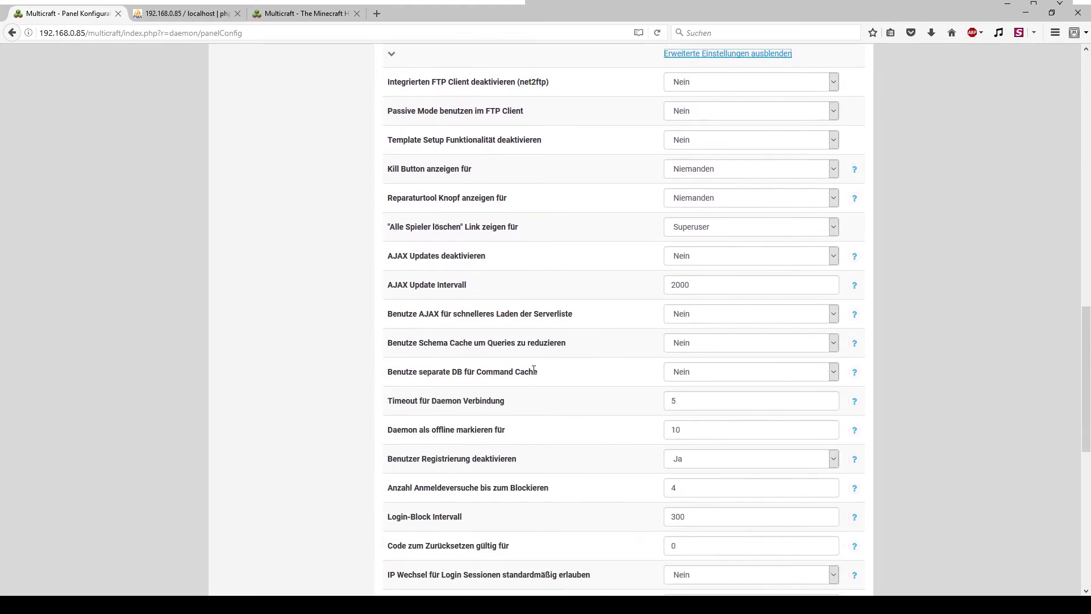
{"action": "scroll", "coordinate": [909, 214], "scroll_direction": "down", "scroll_amount": 4}
{"action": "scroll", "coordinate": [603, 388], "scroll_direction": "down", "scroll_amount": 8}
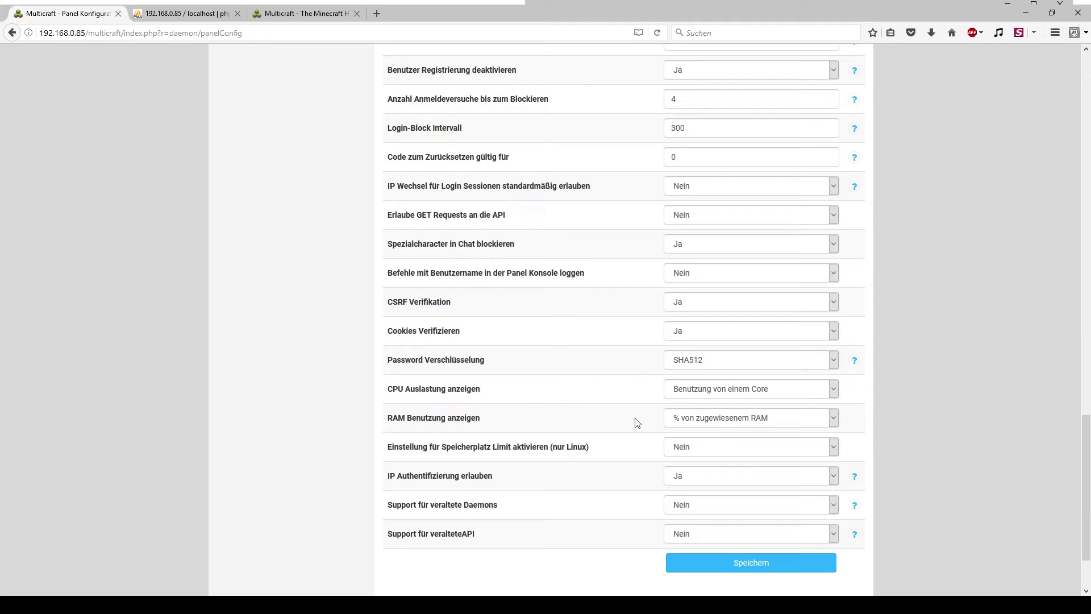
{"action": "key", "text": "Home"}
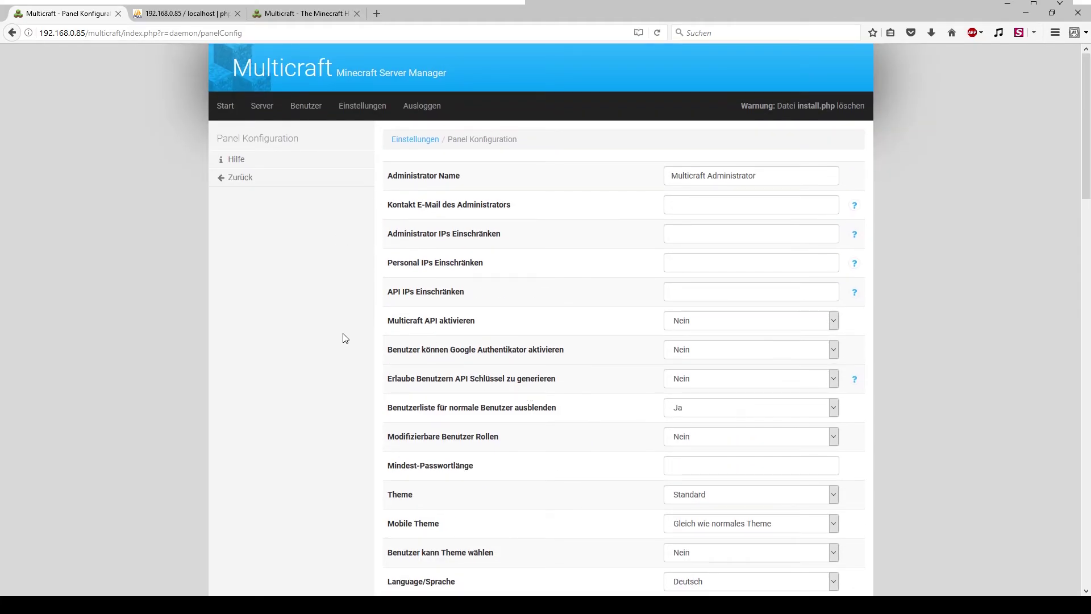
{"action": "left_click", "coordinate": [262, 104]}
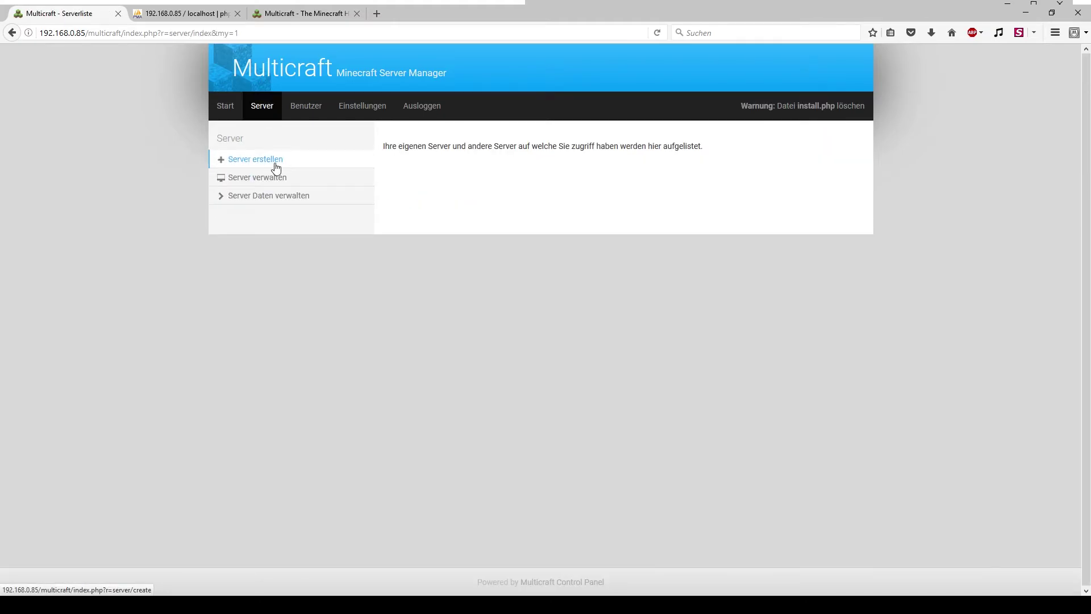
Open Server erstellen and enter name Tutorial with 5 Spieler Slots
{"action": "left_click", "coordinate": [275, 162]}
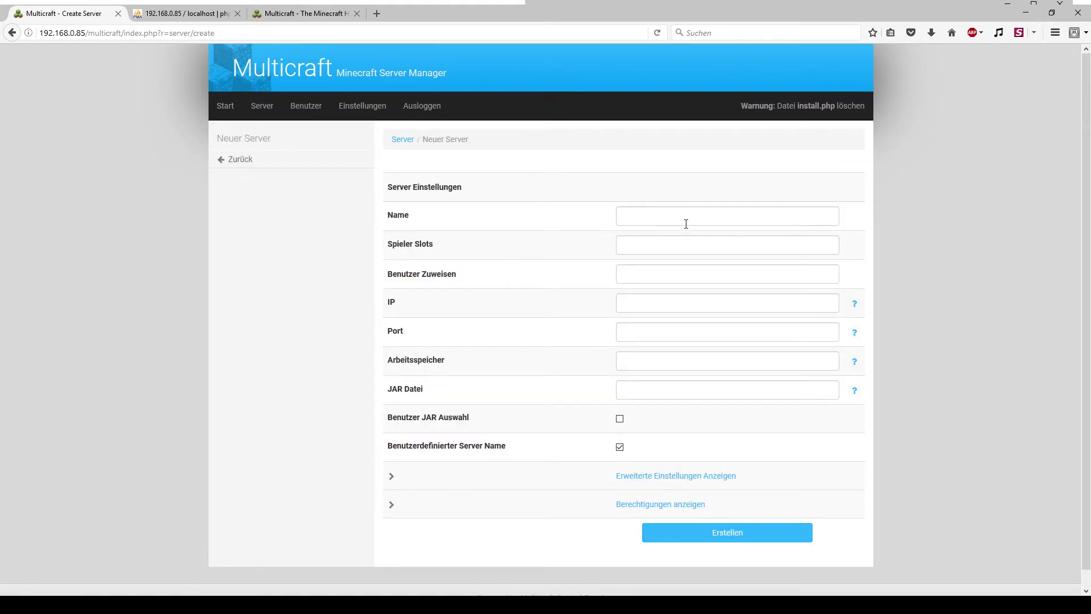
{"action": "left_click", "coordinate": [686, 222]}
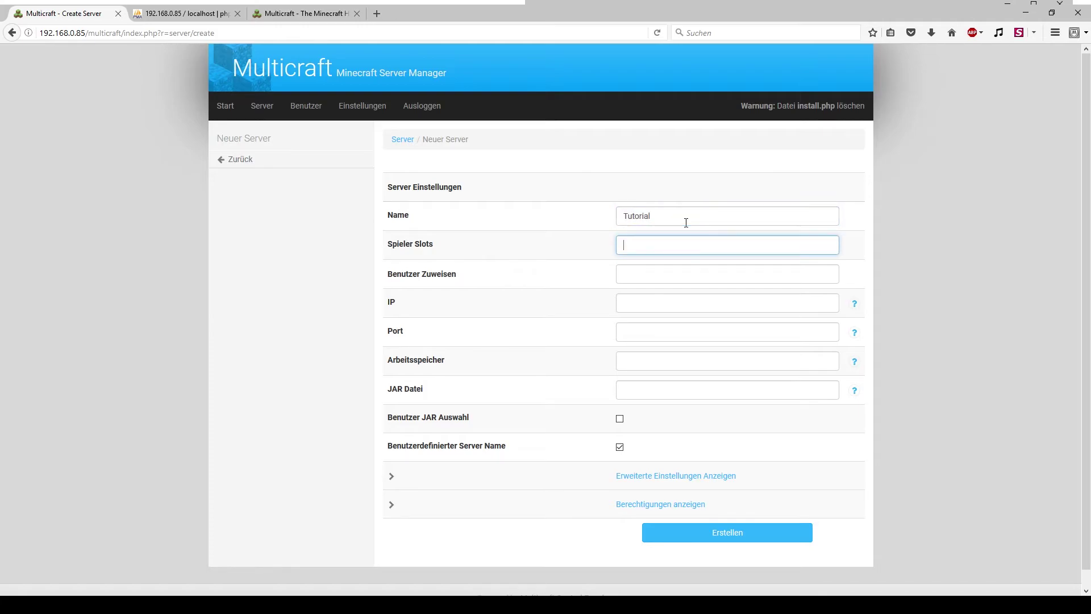
{"action": "type", "text": "5"}
{"action": "key", "text": "Tab"}
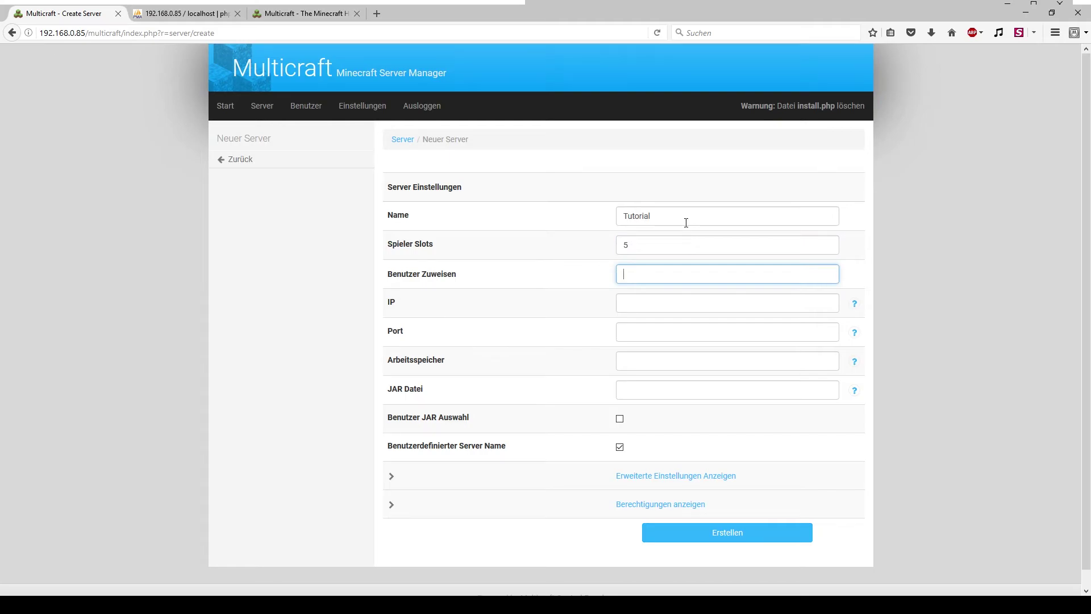
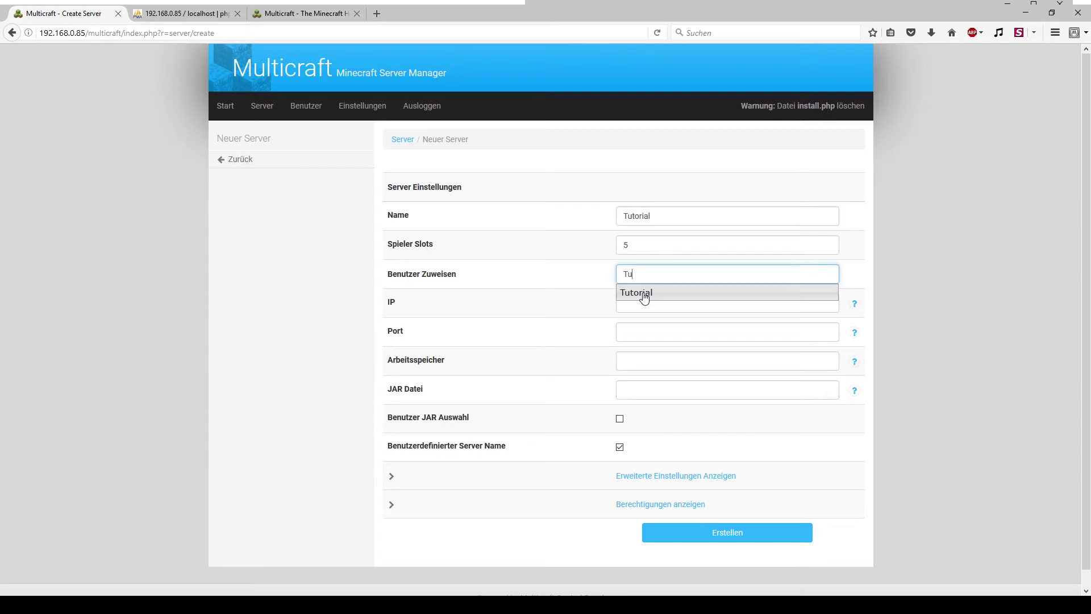
Assign the Tutorial user and set the server IP to 192.168.0.85
{"action": "left_click", "coordinate": [644, 292]}
{"action": "left_click", "coordinate": [684, 307]}
{"action": "mouse_move", "coordinate": [855, 303]}
{"action": "type", "text": "192"}
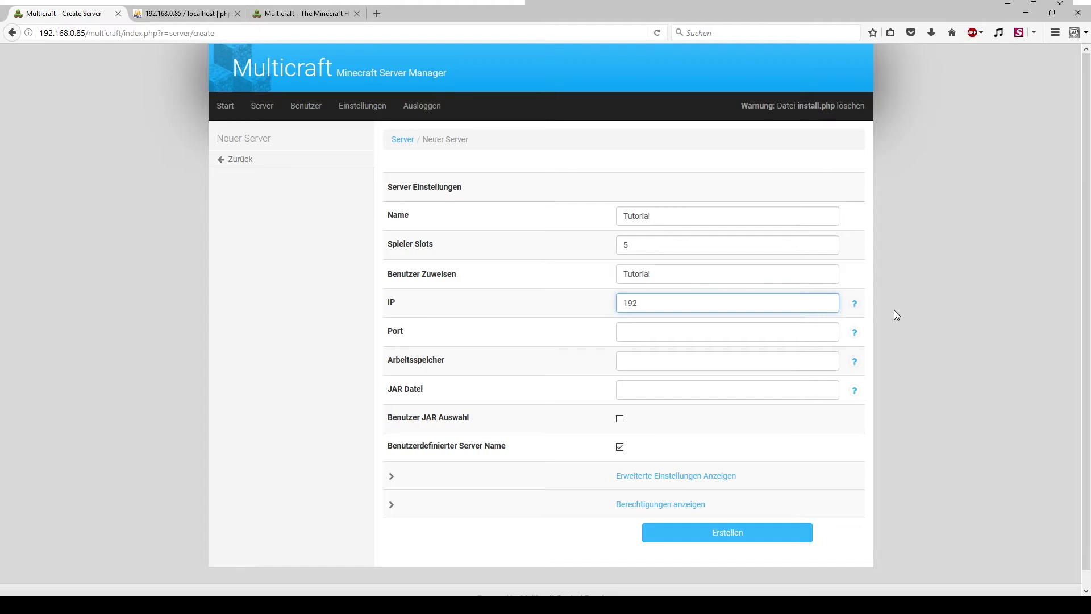
{"action": "type", "text": ".168.0.85"}
{"action": "left_click", "coordinate": [969, 201]}
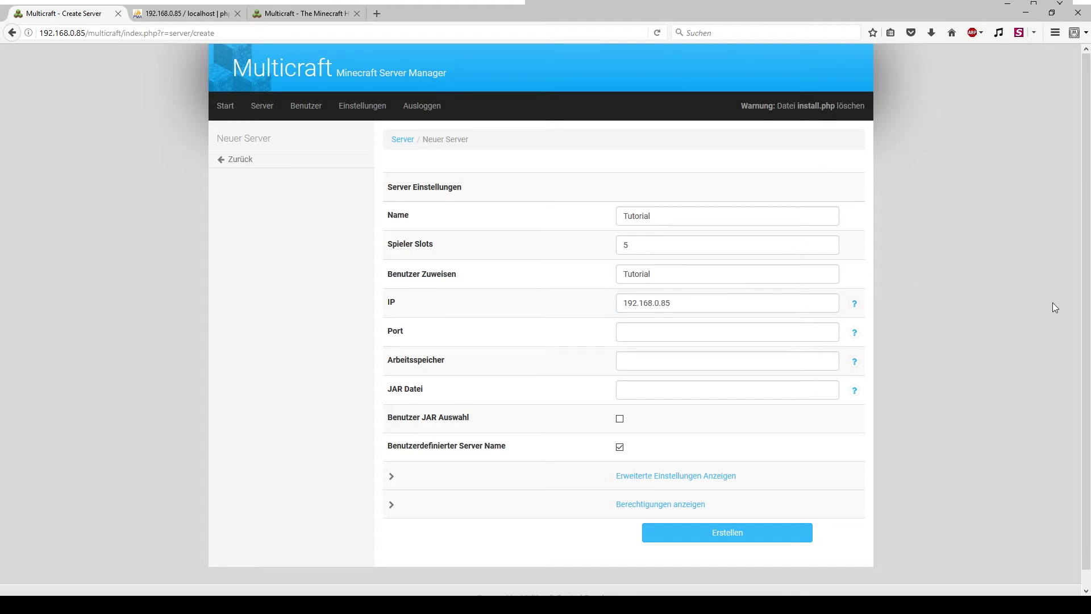
Leave the port blank and set the server memory to 1024 MB
{"action": "left_click", "coordinate": [720, 338]}
{"action": "mouse_move", "coordinate": [854, 333]}
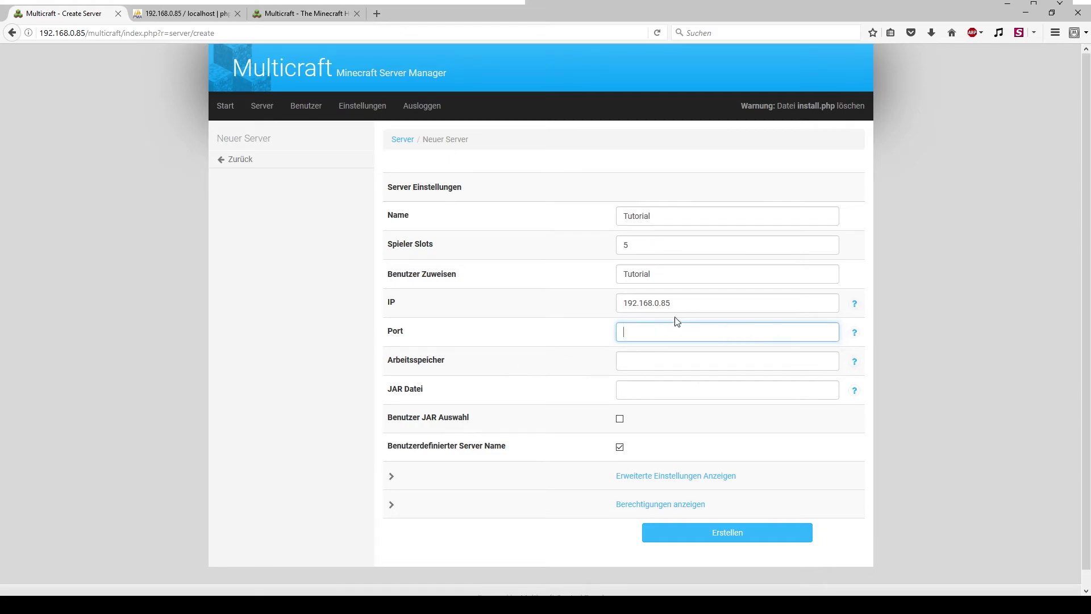
{"action": "left_click", "coordinate": [657, 365]}
{"action": "type", "text": "1024"}
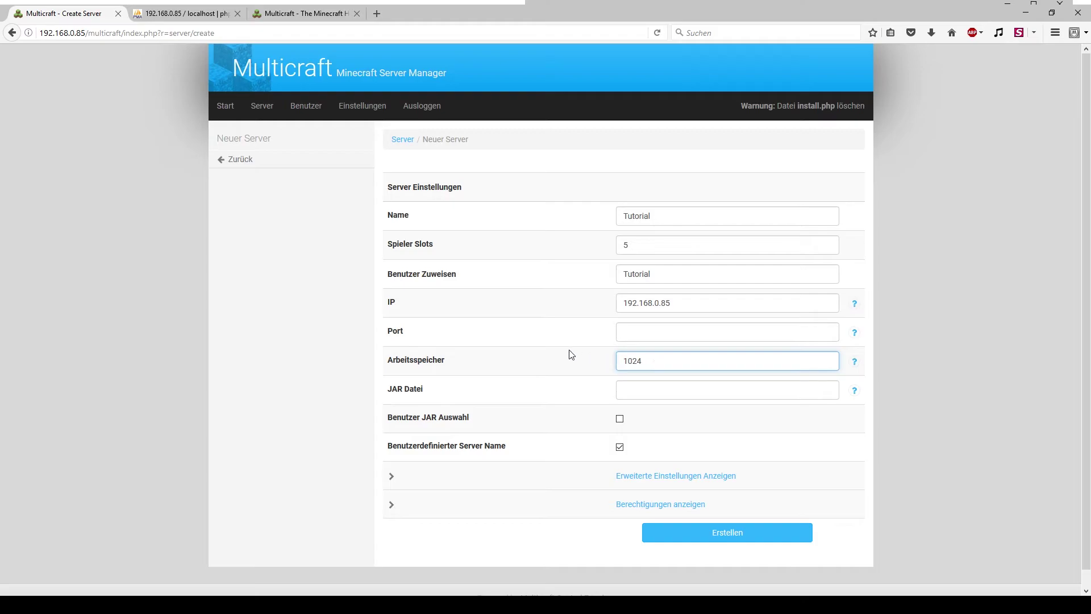
{"action": "left_click", "coordinate": [705, 377]}
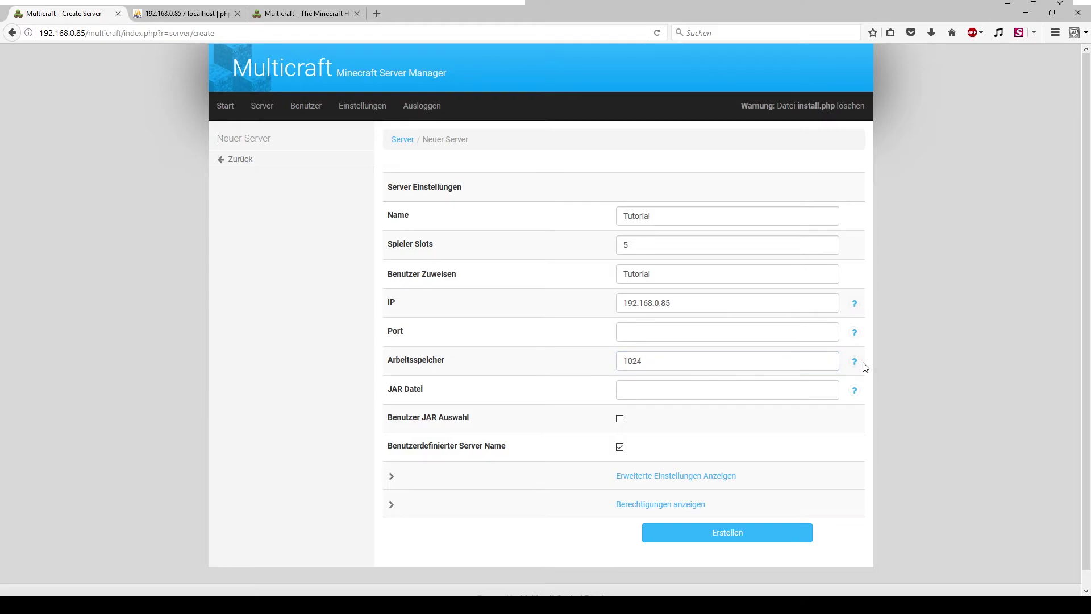
{"action": "mouse_move", "coordinate": [855, 362]}
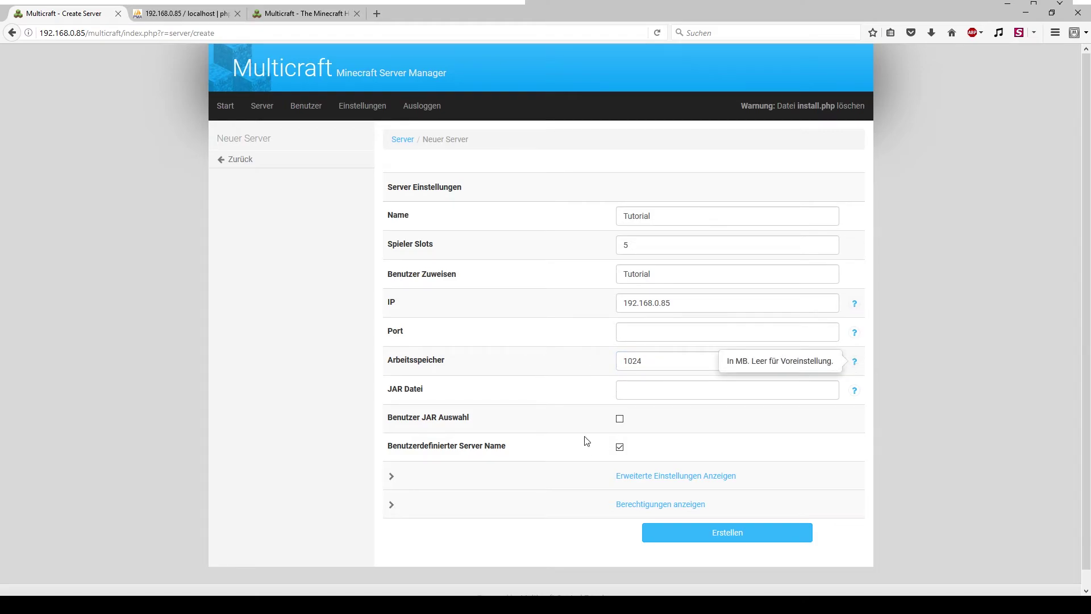
{"action": "left_click", "coordinate": [721, 387]}
{"action": "mouse_move", "coordinate": [854, 390]}
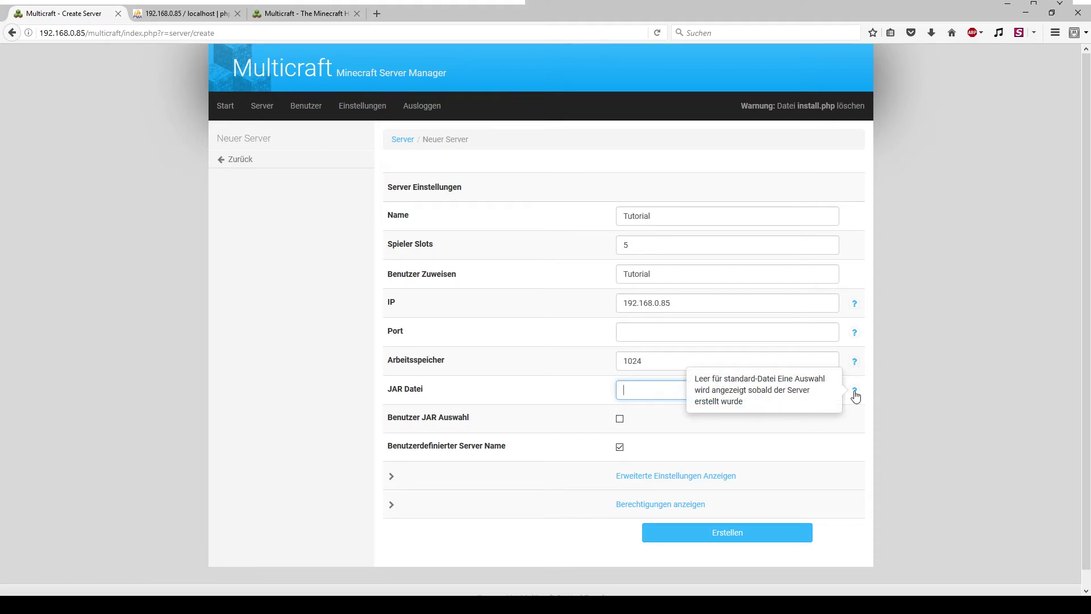
Show the permission and advanced settings and scroll through the options
{"action": "left_click", "coordinate": [659, 504]}
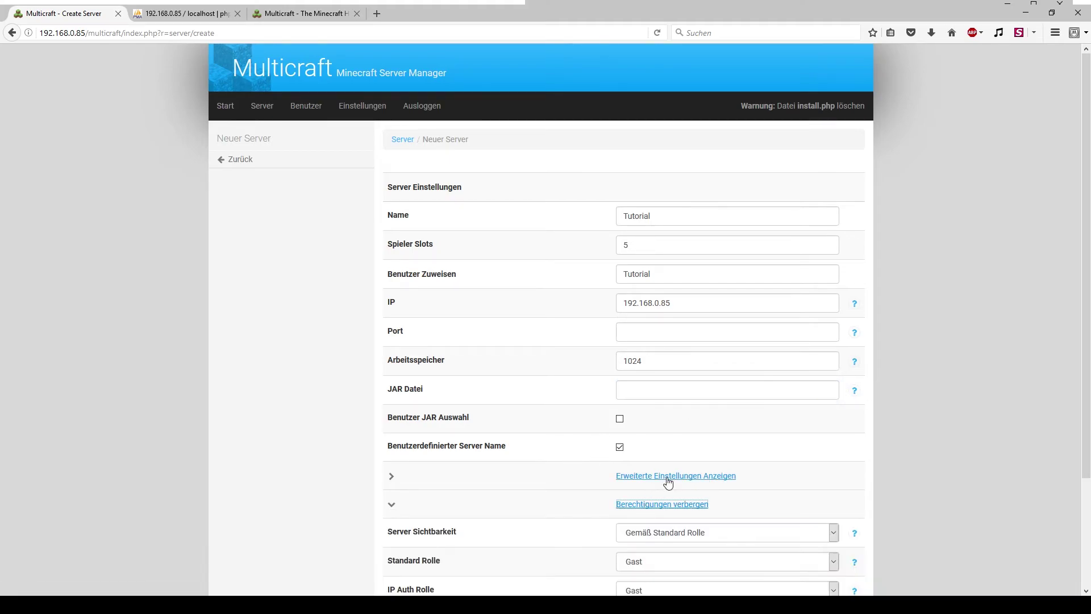
{"action": "left_click", "coordinate": [668, 482]}
{"action": "scroll", "coordinate": [739, 421], "scroll_direction": "down", "scroll_amount": 5}
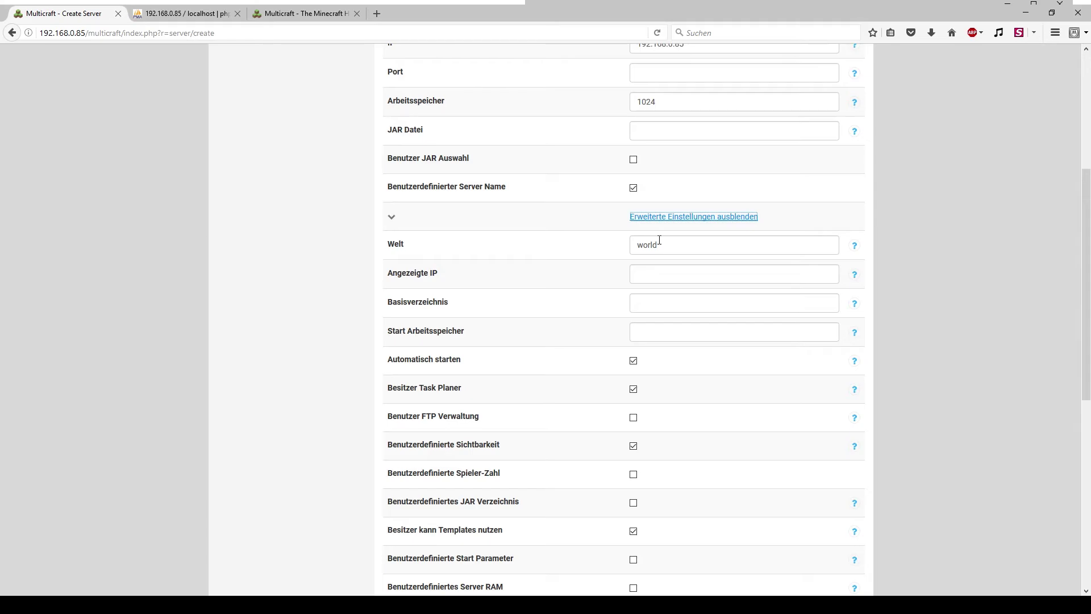
{"action": "scroll", "coordinate": [676, 366], "scroll_direction": "down", "scroll_amount": 3}
{"action": "scroll", "coordinate": [680, 385], "scroll_direction": "down", "scroll_amount": 2}
{"action": "scroll", "coordinate": [648, 432], "scroll_direction": "down", "scroll_amount": 1}
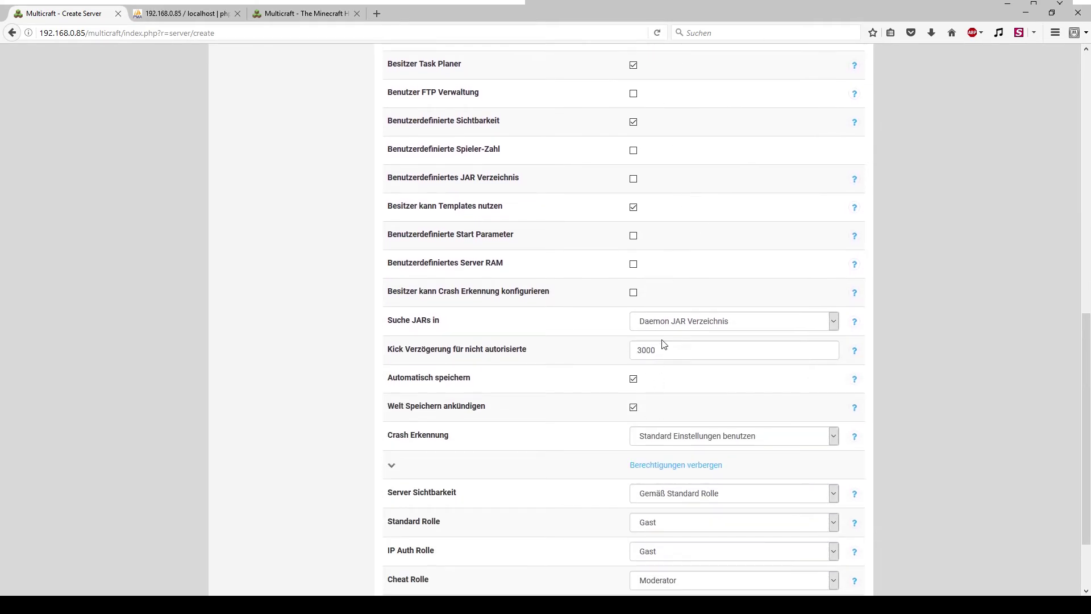
Check the 'Suche JARs in' option and create the Tutorial server with Erstellen
{"action": "left_click", "coordinate": [676, 326]}
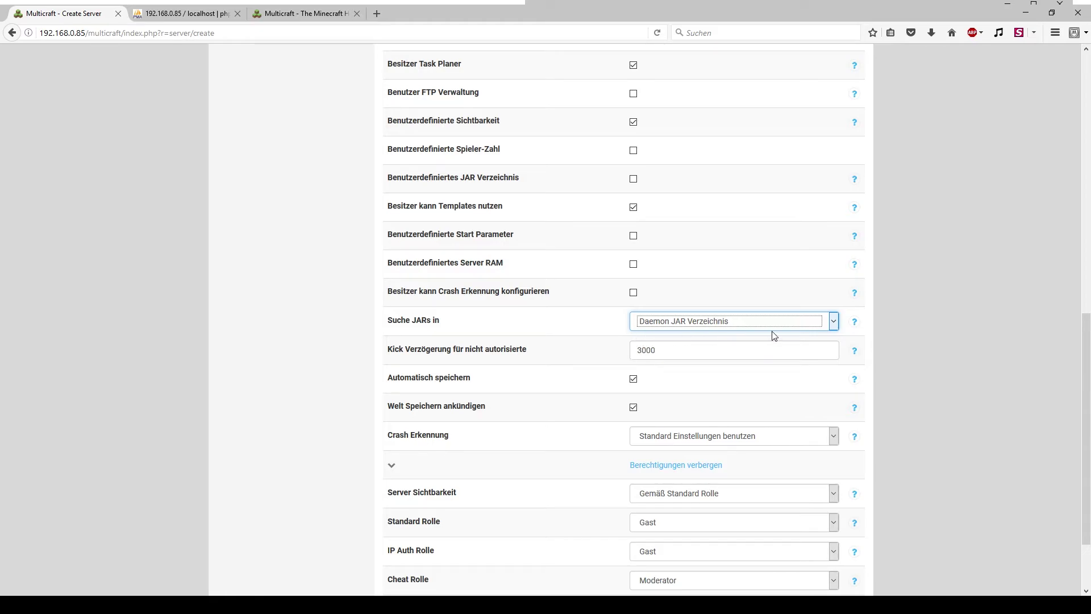
{"action": "scroll", "coordinate": [936, 295], "scroll_direction": "down", "scroll_amount": 3}
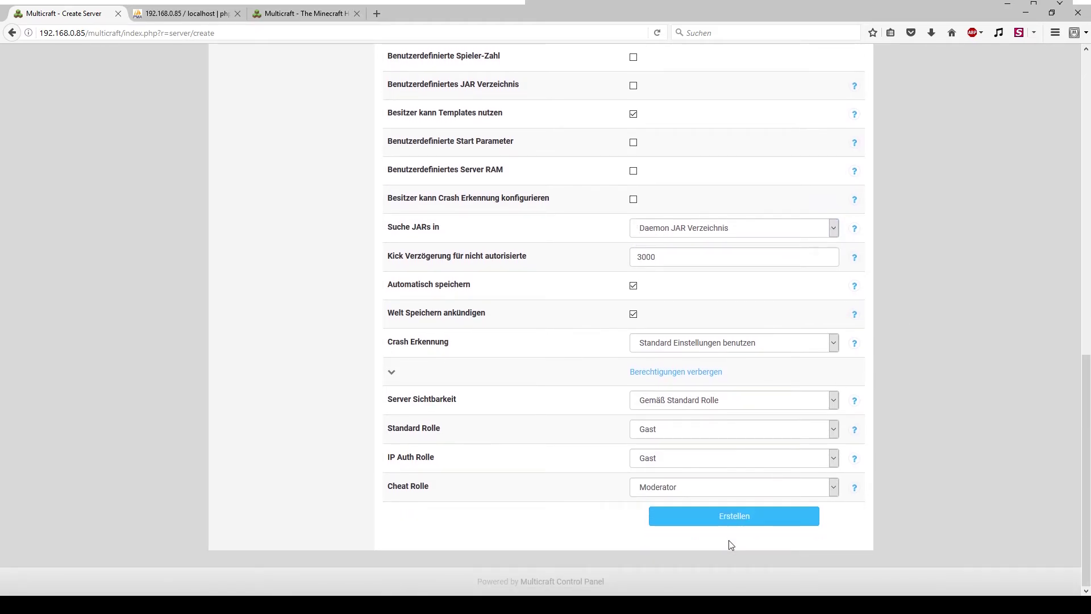
{"action": "left_click", "coordinate": [749, 524]}
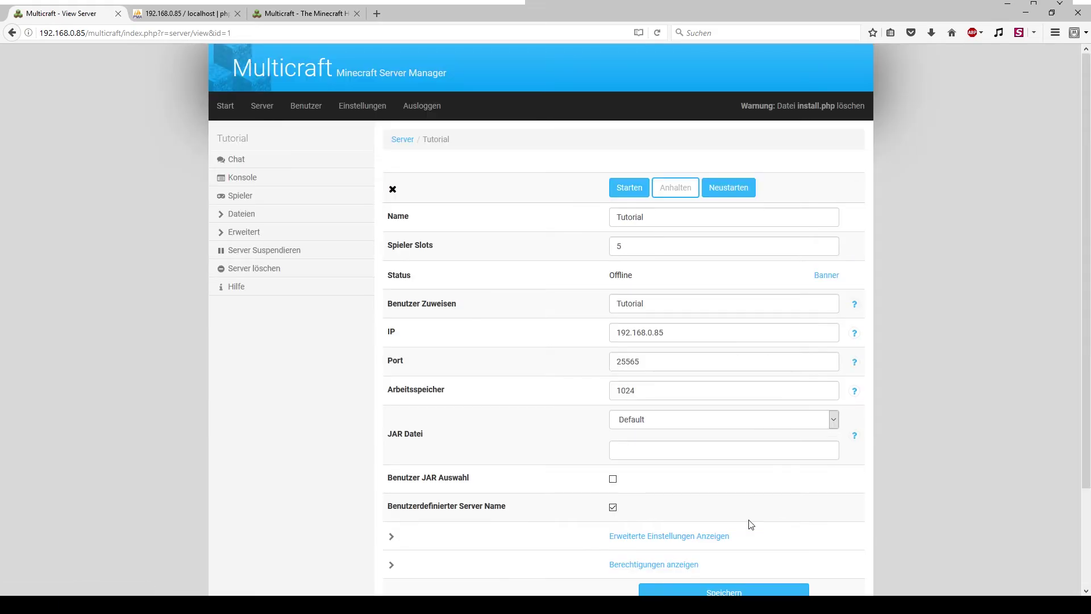
Start the Tutorial server with Starten and check its CPU and memory Ressourcen bars
{"action": "scroll", "coordinate": [648, 434], "scroll_direction": "down", "scroll_amount": 3}
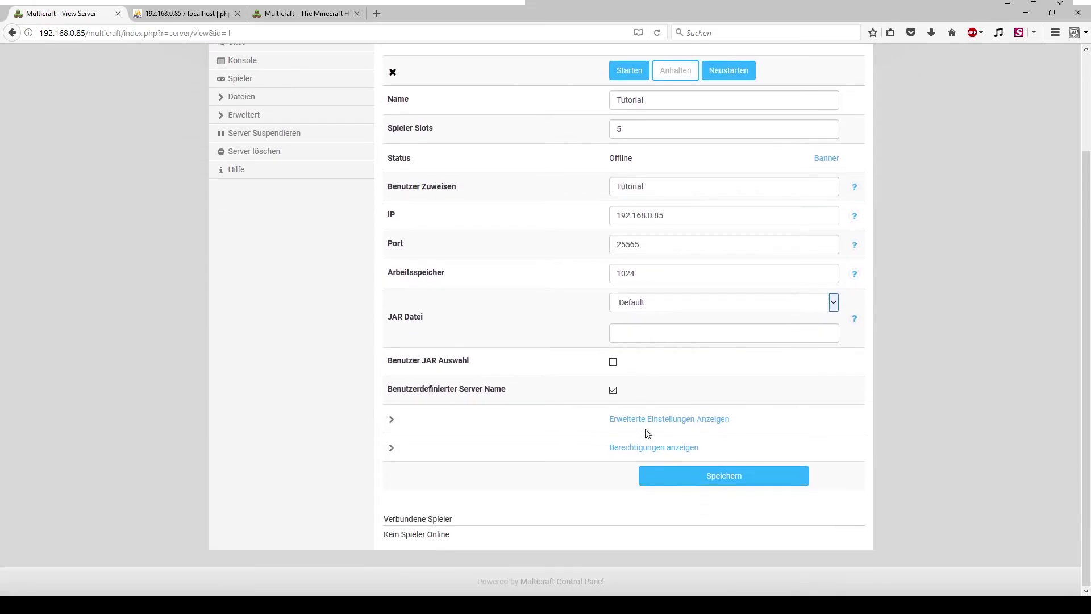
{"action": "scroll", "coordinate": [270, 147], "scroll_direction": "up", "scroll_amount": 3}
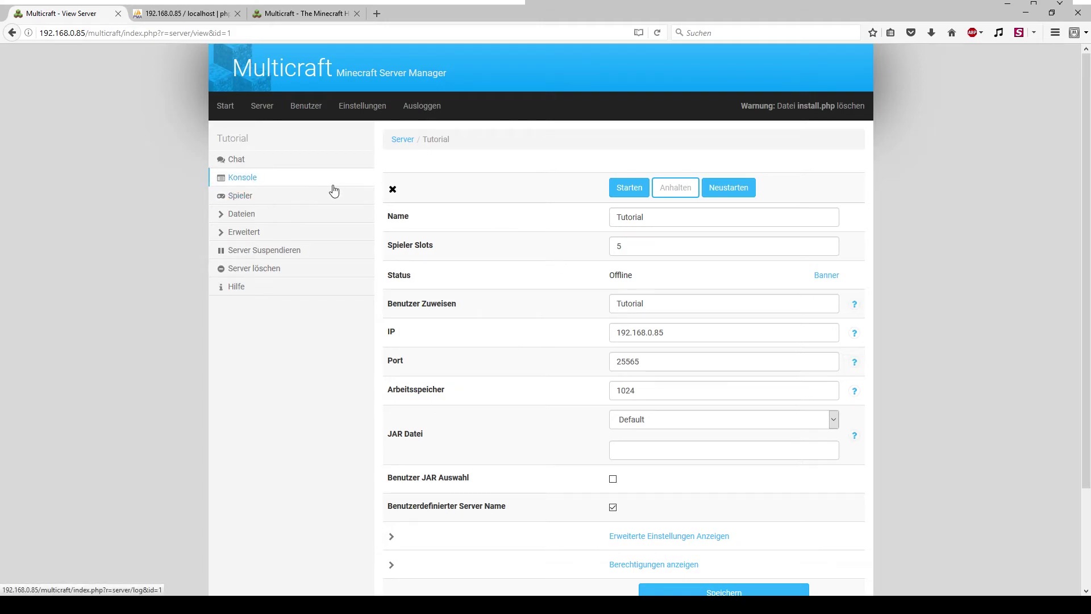
{"action": "left_click", "coordinate": [629, 187]}
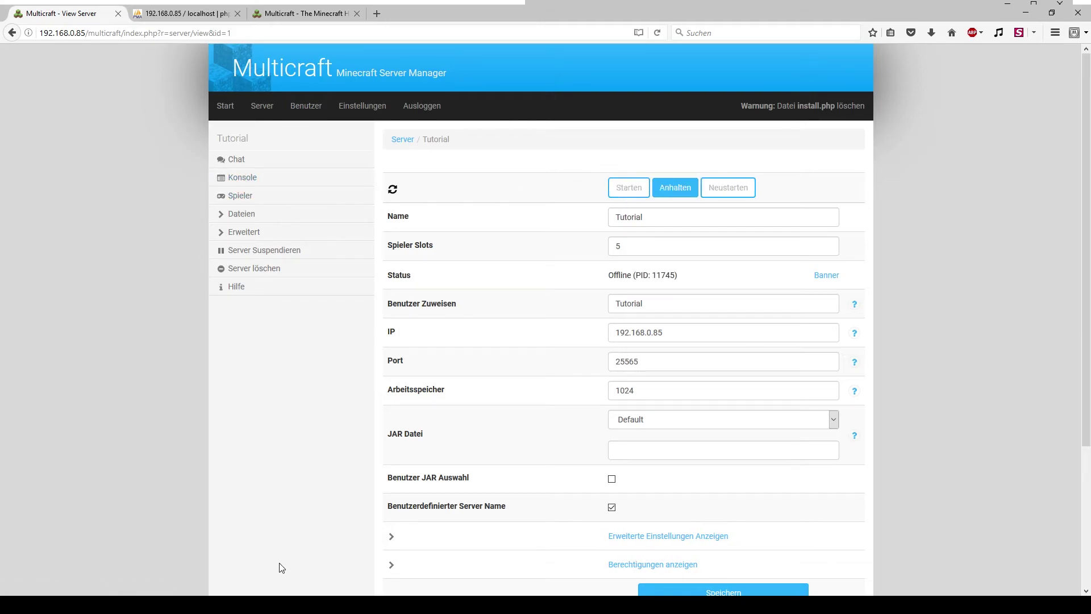
{"action": "scroll", "coordinate": [353, 497], "scroll_direction": "down", "scroll_amount": 5}
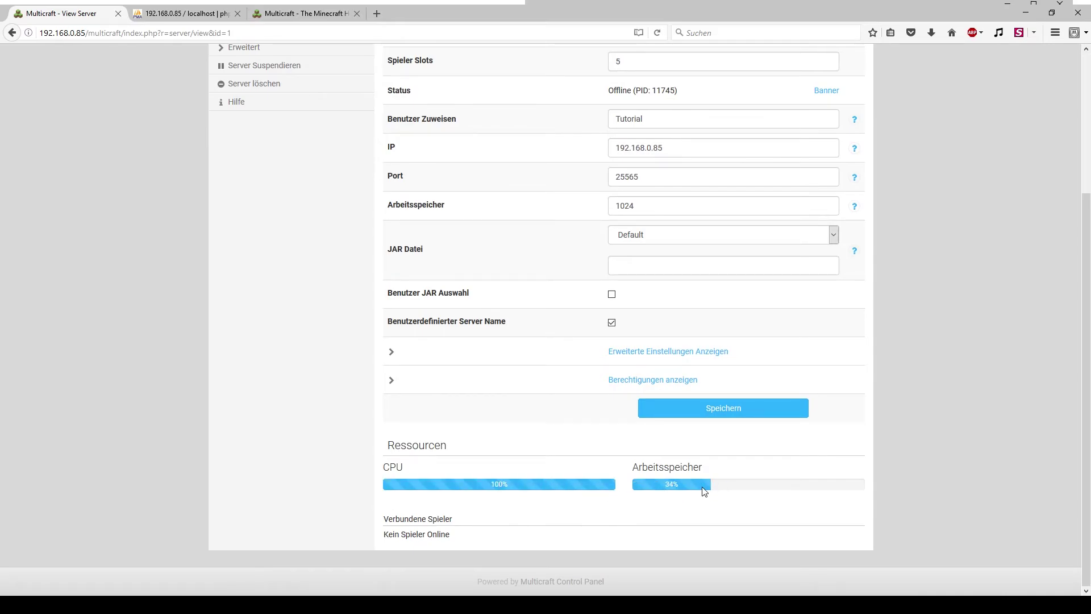
{"action": "scroll", "coordinate": [645, 390], "scroll_direction": "up", "scroll_amount": 5}
In the Konsole, review the startup time, restart the server with Neustarten, then clear the log
{"action": "left_click", "coordinate": [237, 178]}
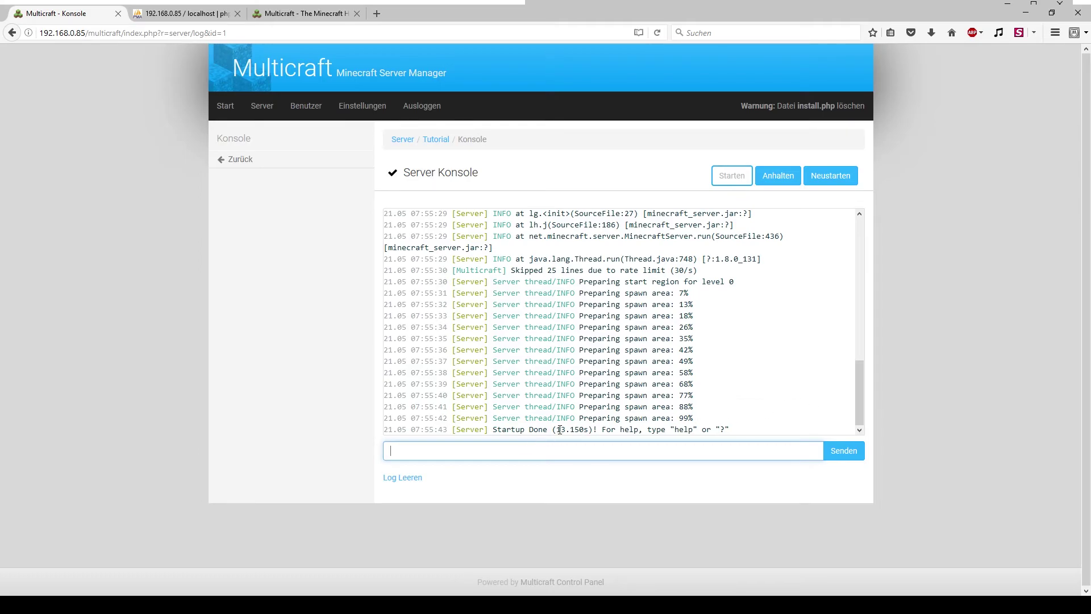
{"action": "left_click_drag", "start_coordinate": [555, 431], "coordinate": [624, 430]}
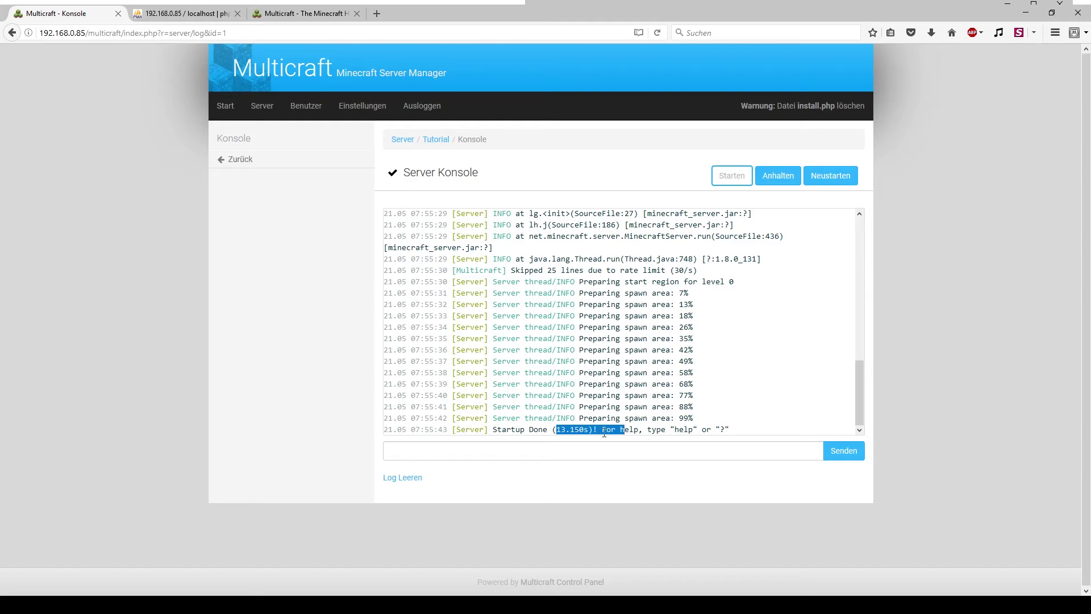
{"action": "left_click", "coordinate": [829, 420]}
{"action": "left_click_drag", "start_coordinate": [864, 404], "coordinate": [858, 405]}
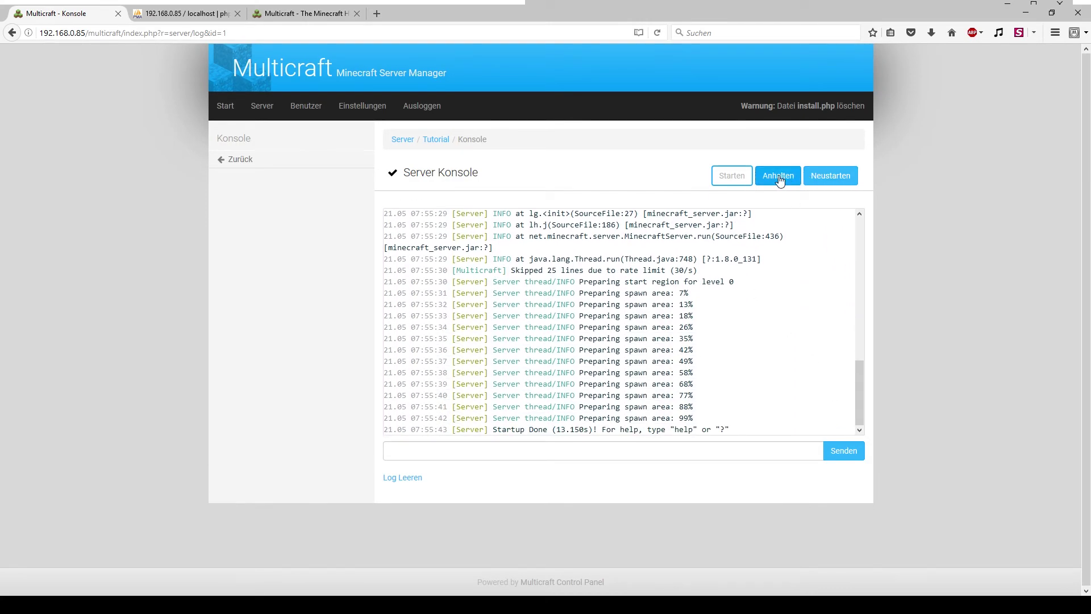
{"action": "left_click", "coordinate": [825, 179]}
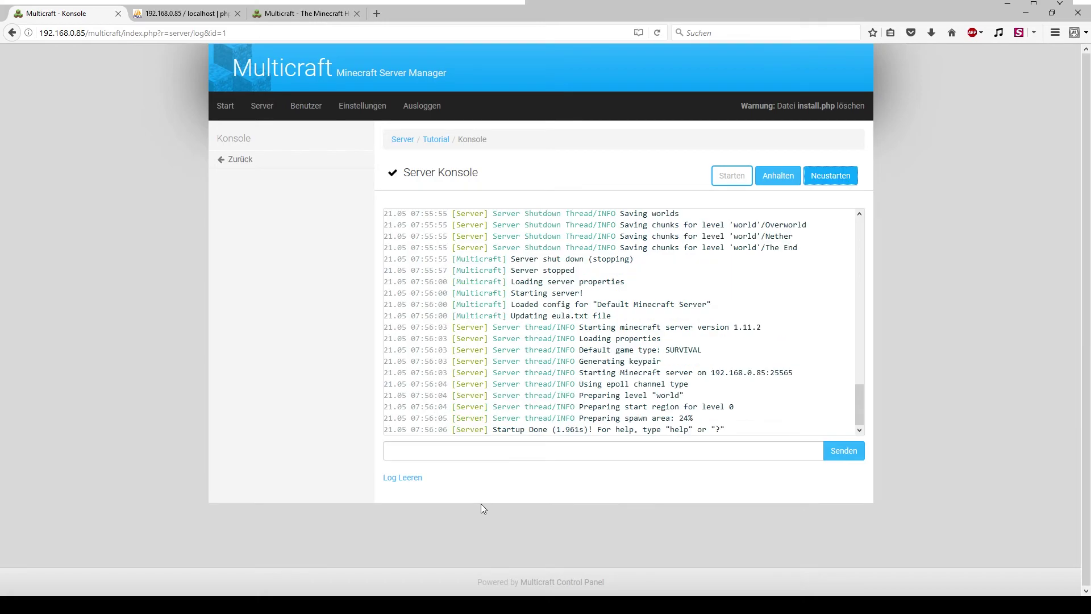
{"action": "left_click", "coordinate": [392, 480]}
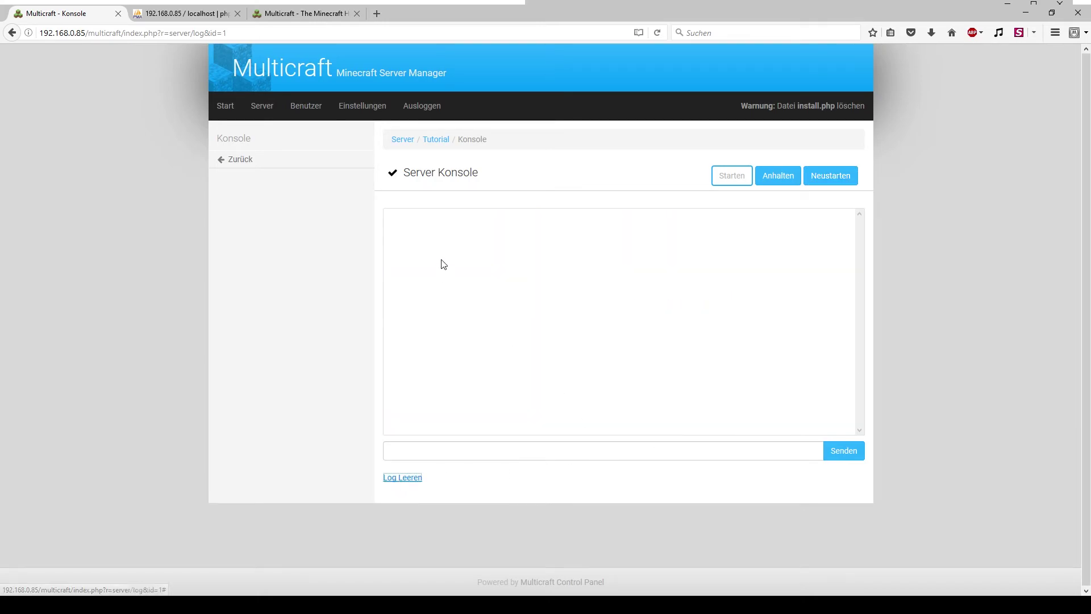
Send 'Hallo' in the server Chat, review the posted line, and go back to the overview
{"action": "left_click", "coordinate": [283, 167]}
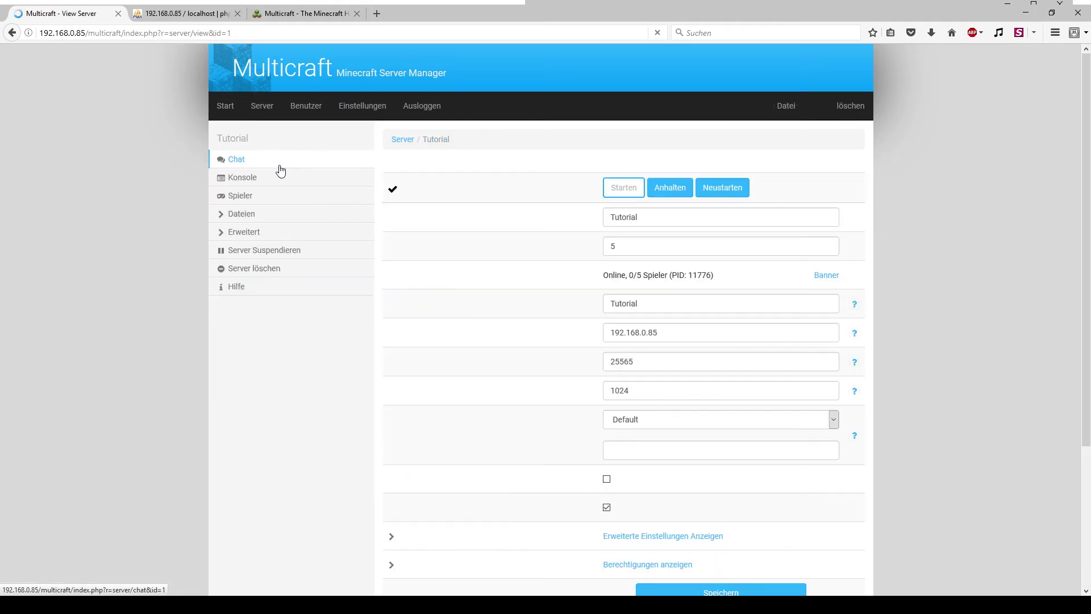
{"action": "left_click", "coordinate": [267, 178]}
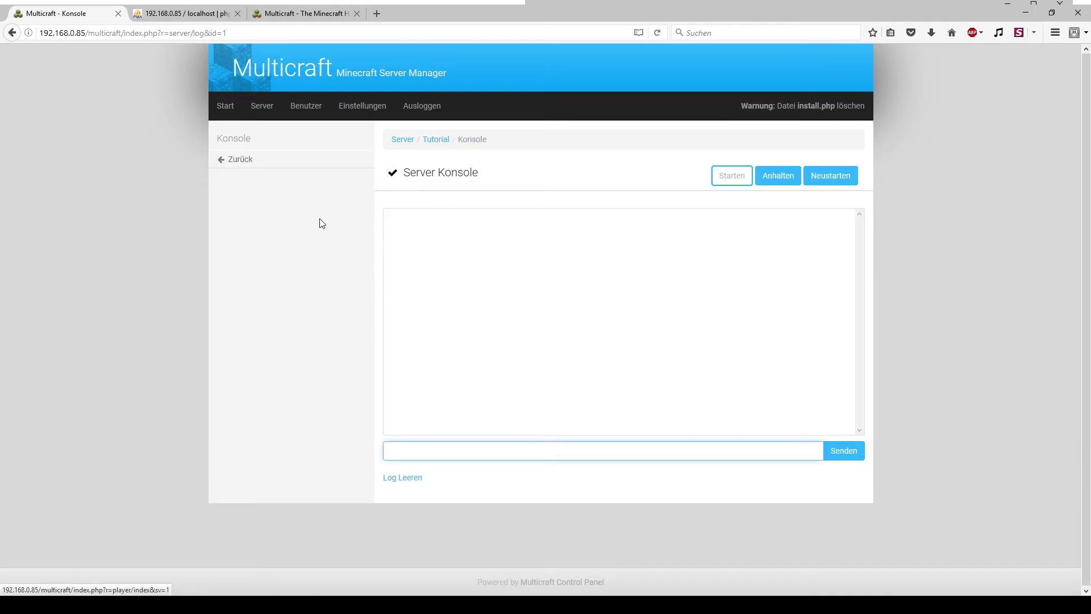
{"action": "left_click", "coordinate": [299, 164]}
{"action": "left_click", "coordinate": [243, 159]}
{"action": "type", "text": "Hallo"}
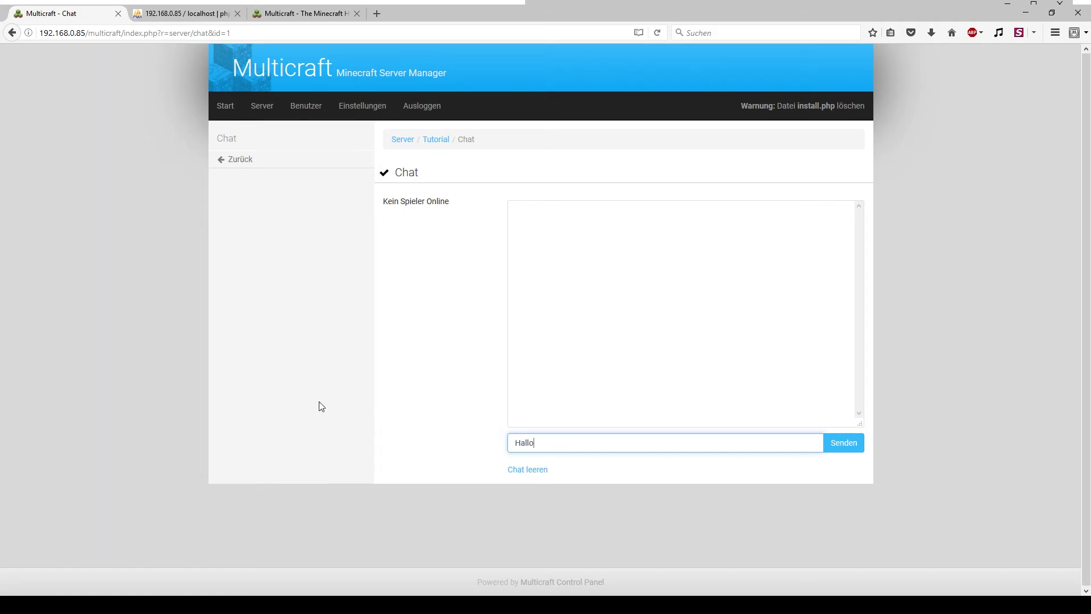
{"action": "key", "text": "Return"}
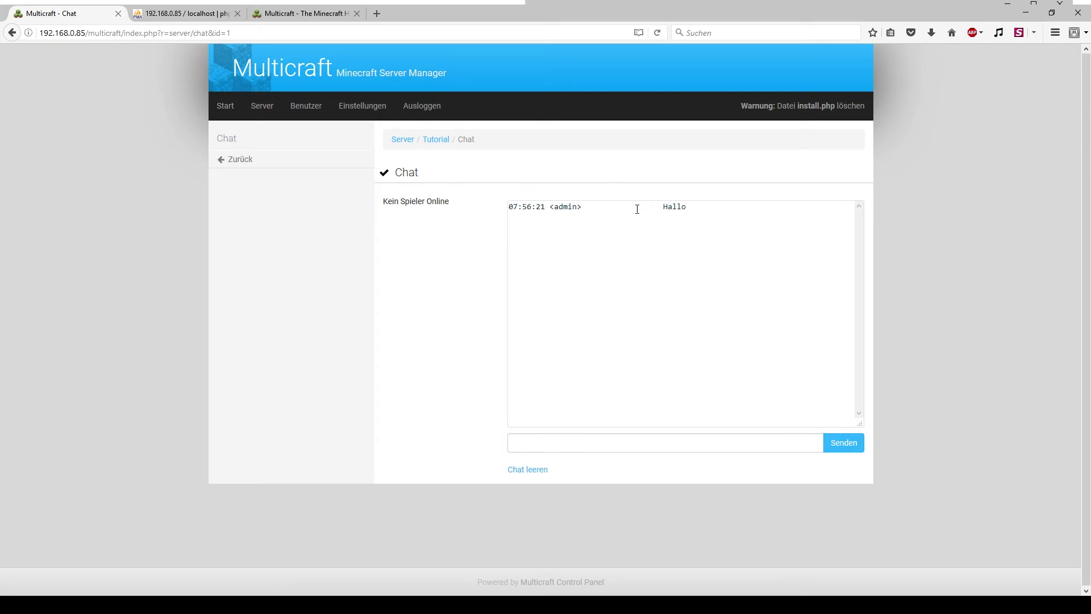
{"action": "left_click_drag", "start_coordinate": [637, 209], "coordinate": [475, 227]}
{"action": "left_click", "coordinate": [449, 259]}
{"action": "left_click_drag", "start_coordinate": [680, 205], "coordinate": [506, 207]}
{"action": "left_click", "coordinate": [432, 269]}
{"action": "key", "text": "alt+Left"}
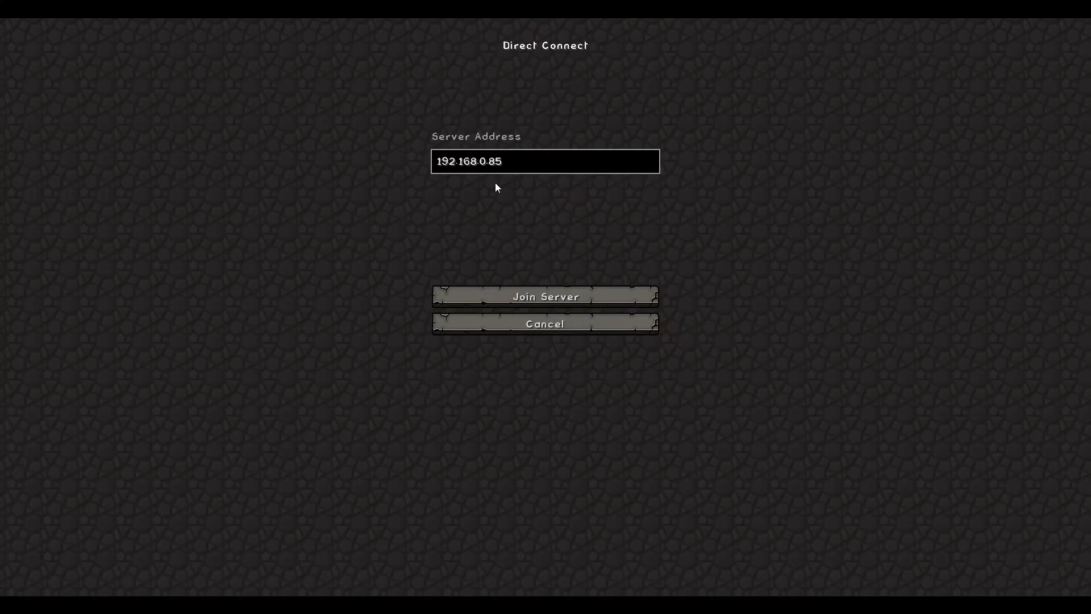
Join the server at 192.168.0.85 and chop an oak log from the tree
{"action": "left_click", "coordinate": [558, 298]}
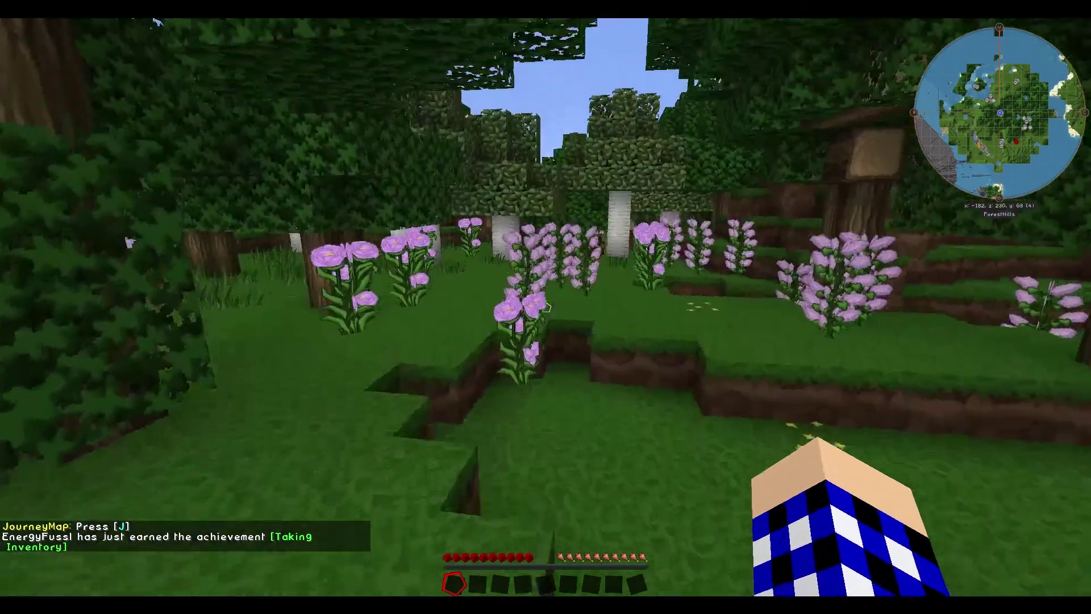
{"action": "key", "text": "w"}
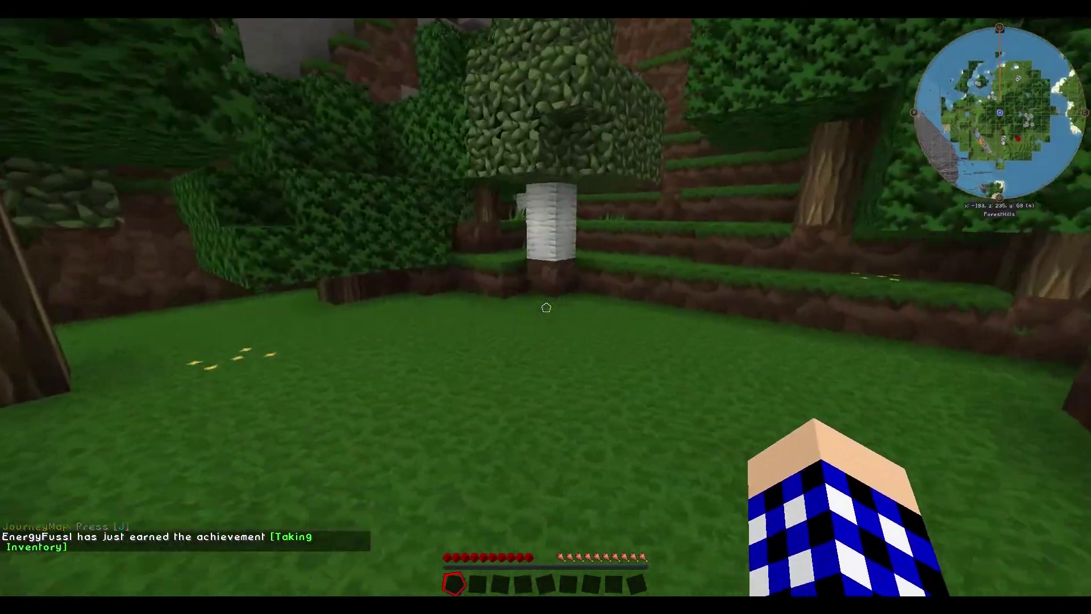
{"action": "key", "text": "w"}
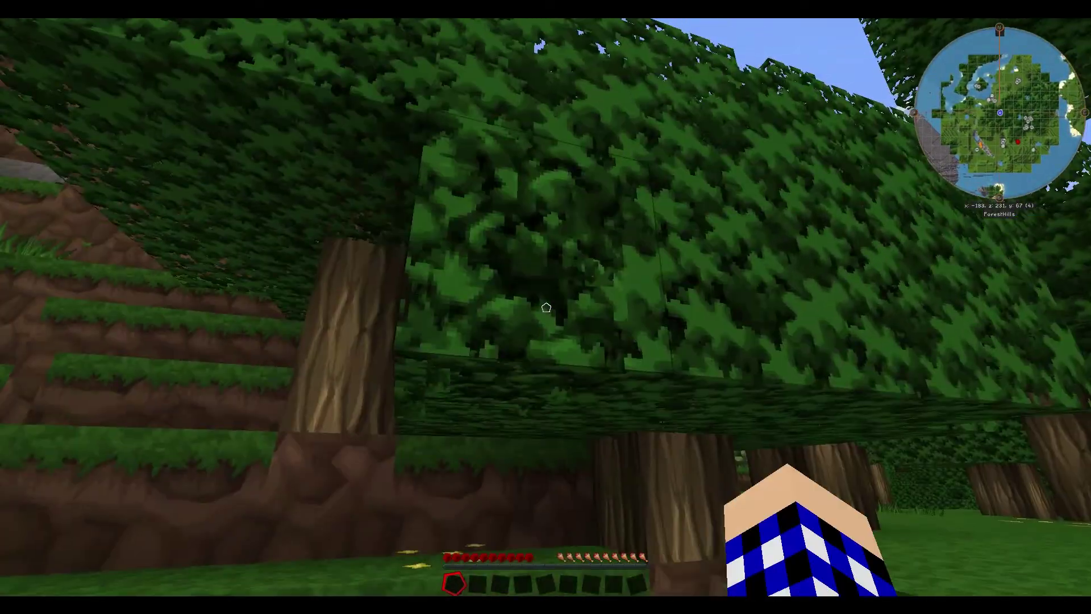
{"action": "key", "text": "w"}
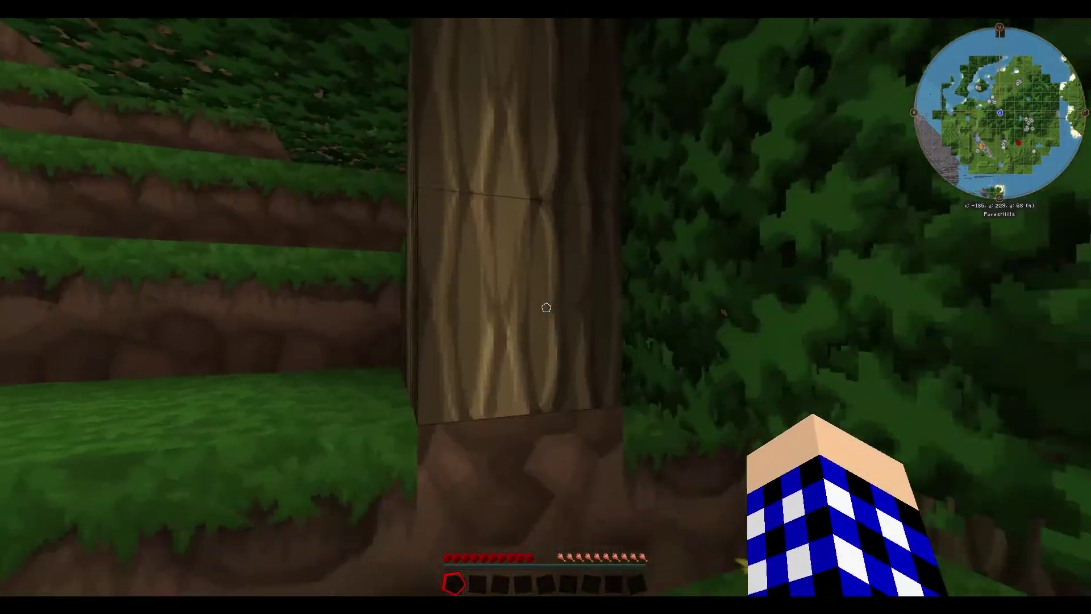
{"action": "left_click", "coordinate": [545, 308]}
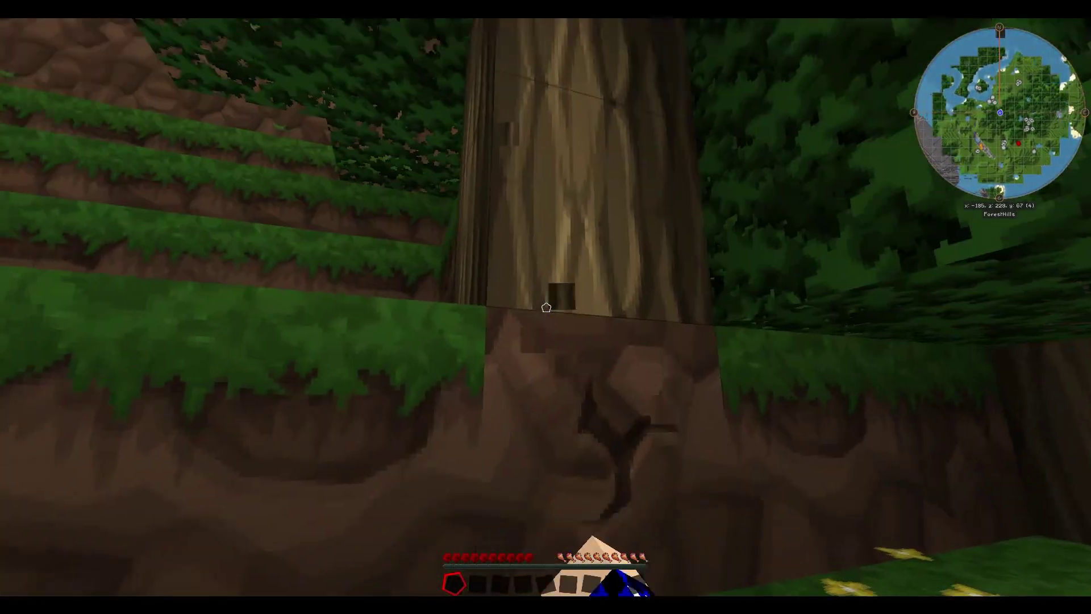
{"action": "key", "text": "w"}
{"action": "left_click", "coordinate": [546, 308]}
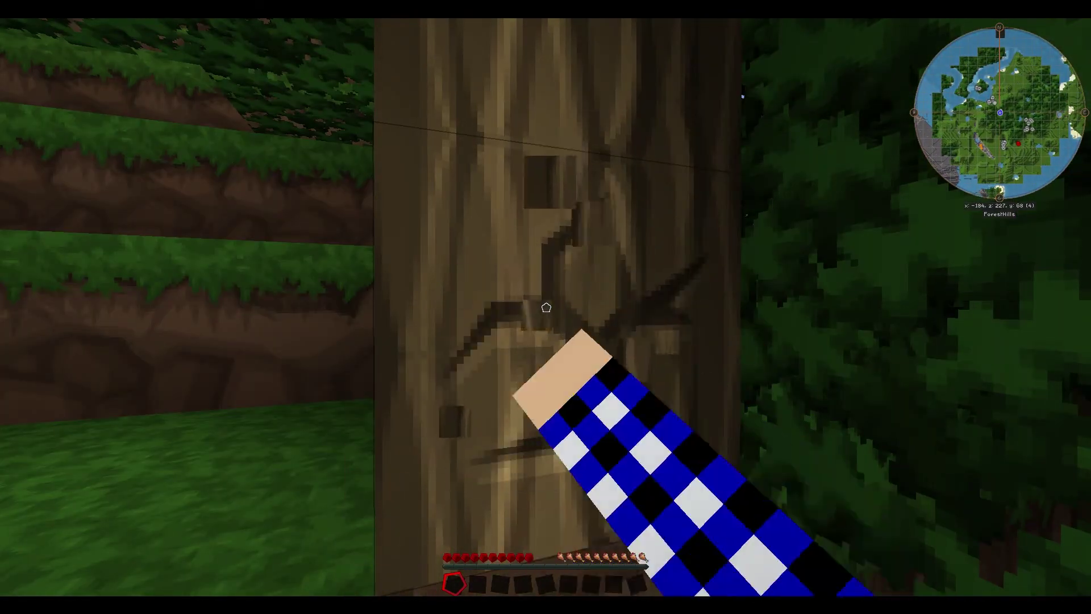
{"action": "left_click", "coordinate": [546, 307]}
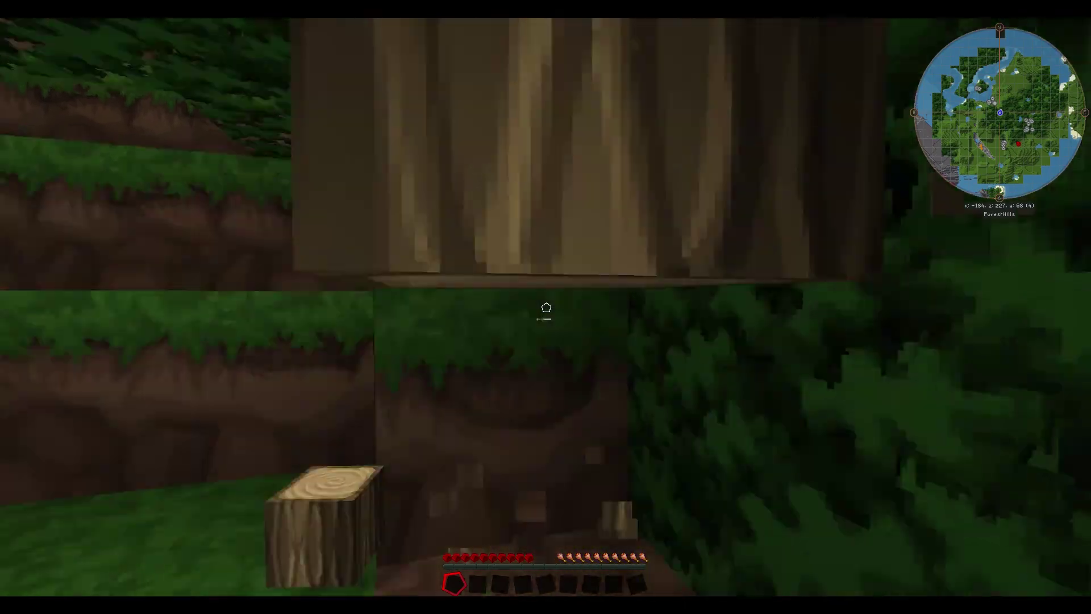
Craft the oak log into four Oak Wood Planks
{"action": "key", "text": "e"}
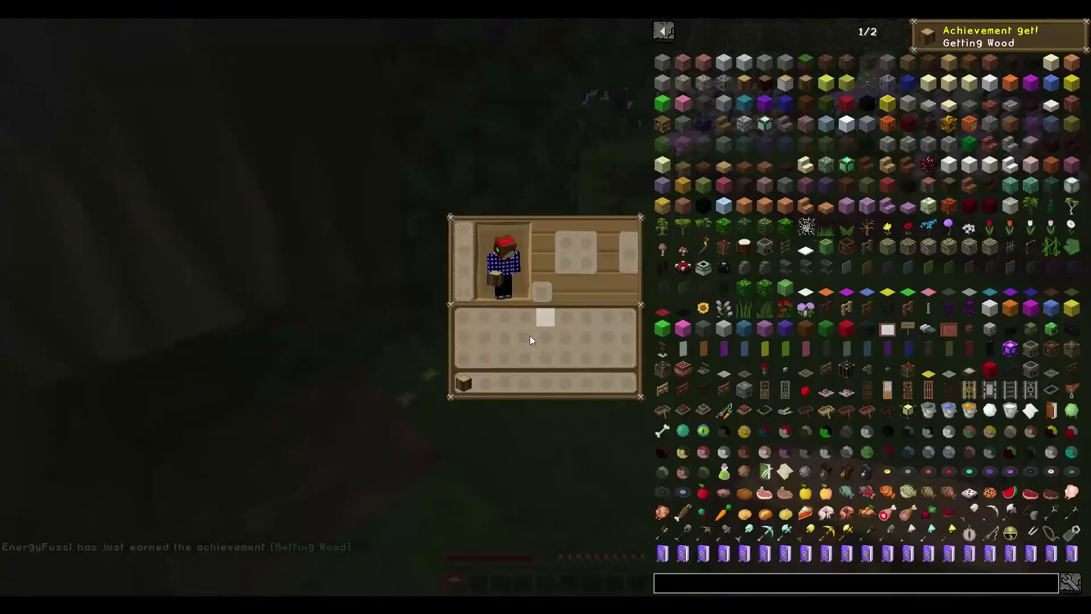
{"action": "left_click", "coordinate": [463, 383]}
{"action": "left_click", "coordinate": [587, 263]}
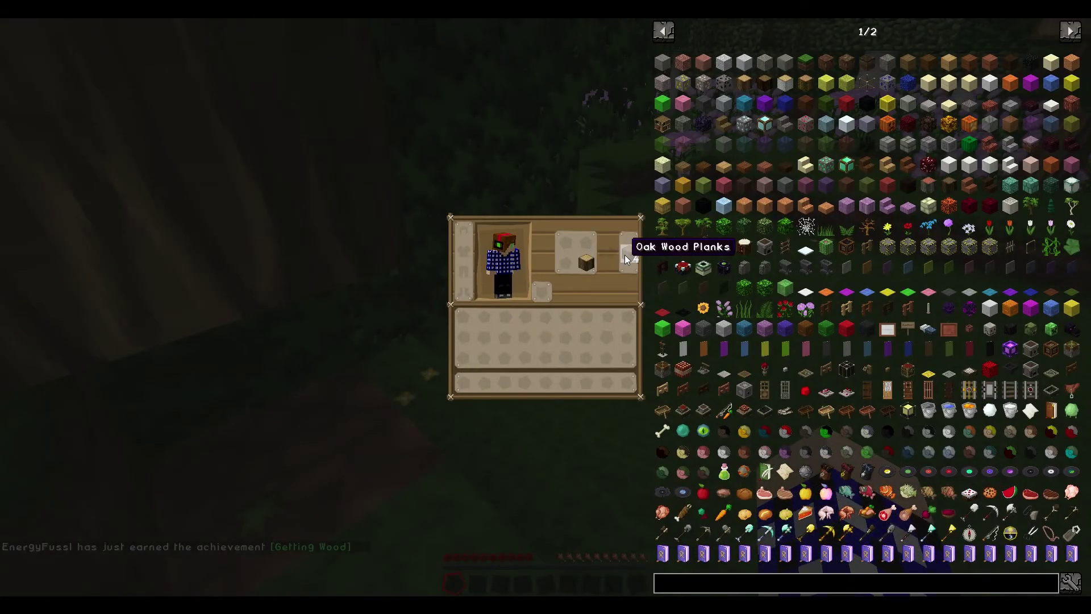
{"action": "left_click", "coordinate": [625, 254], "text": "shift"}
{"action": "key", "text": "e"}
{"action": "key", "text": "e"}
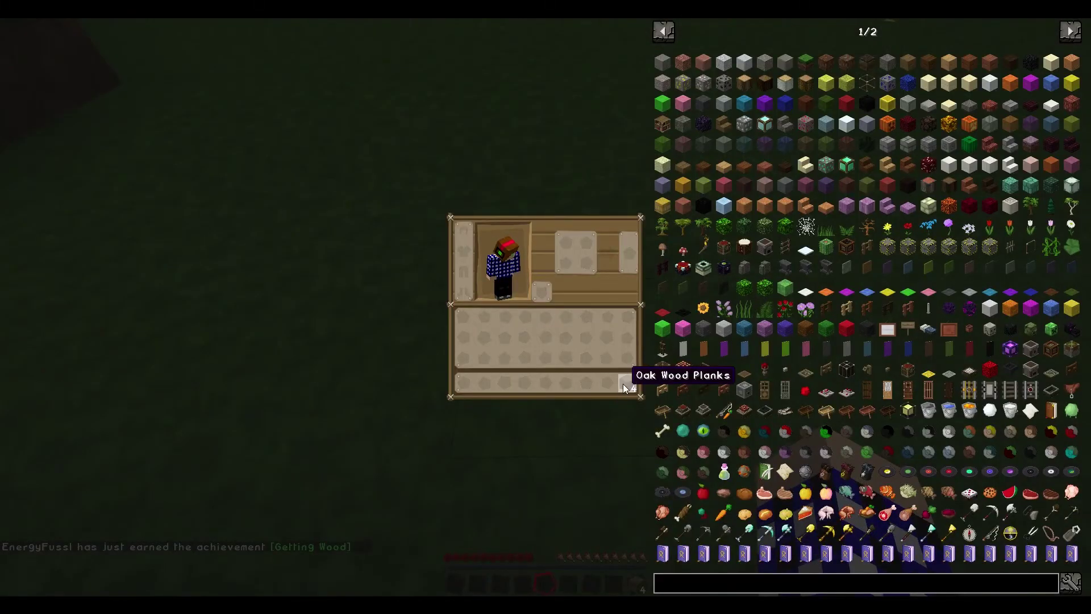
Craft the planks into a crafting table and move it to the hotbar
{"action": "left_click", "coordinate": [625, 388]}
{"action": "right_click", "coordinate": [587, 244]}
{"action": "right_click", "coordinate": [586, 263]}
{"action": "left_click", "coordinate": [566, 243]}
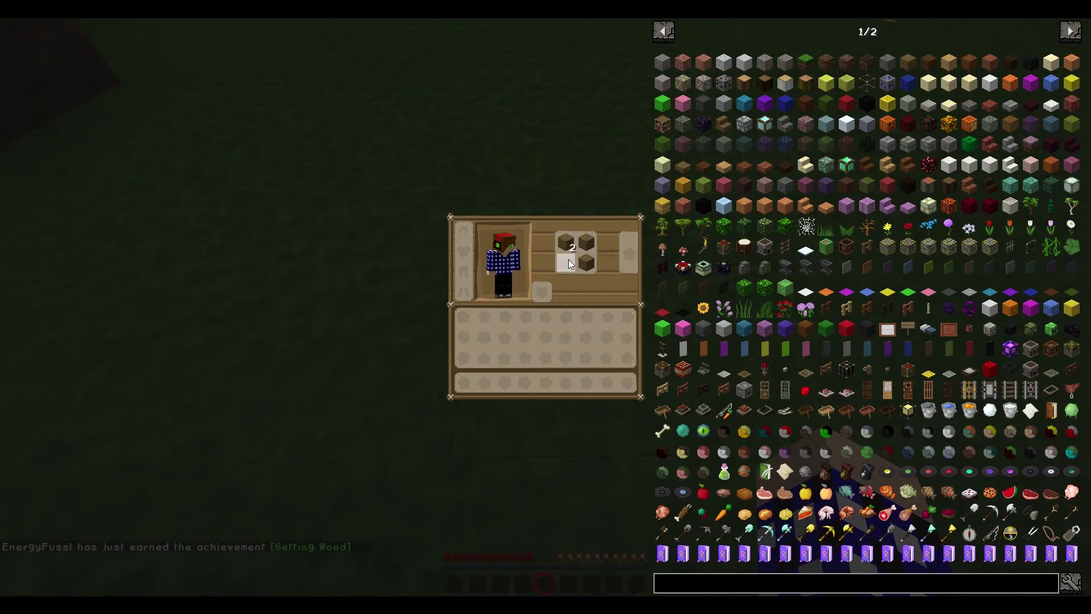
{"action": "right_click", "coordinate": [566, 243]}
{"action": "left_click", "coordinate": [566, 262]}
{"action": "left_click", "coordinate": [628, 251]}
{"action": "left_click", "coordinate": [466, 383]}
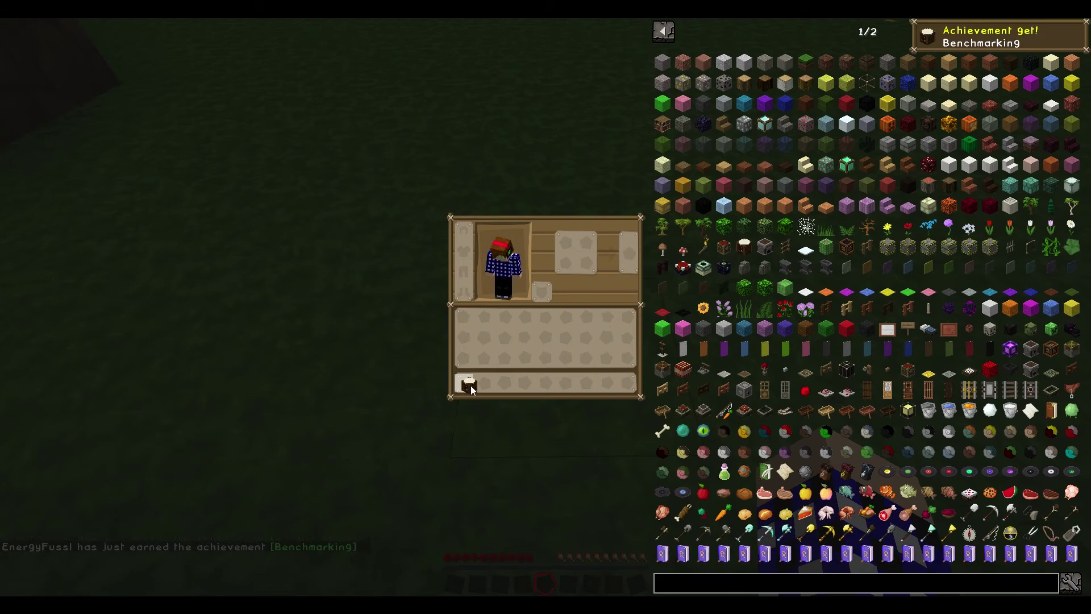
{"action": "key", "text": "e"}
Place the crafting table on the grass, open it once, then bring up the Game Menu
{"action": "right_click", "coordinate": [546, 307]}
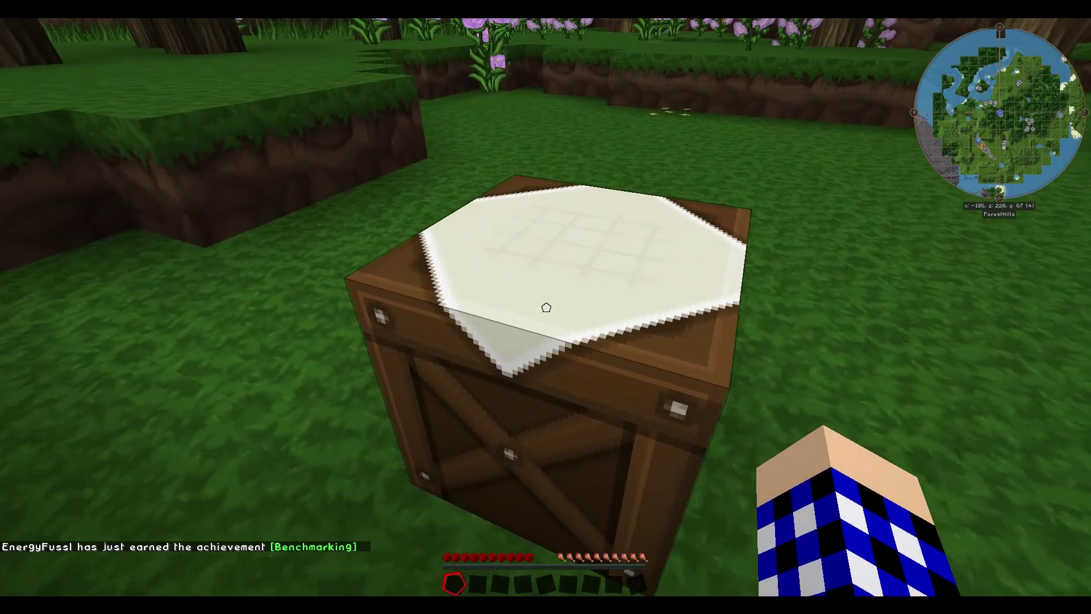
{"action": "right_click", "coordinate": [546, 307]}
{"action": "key", "text": "e"}
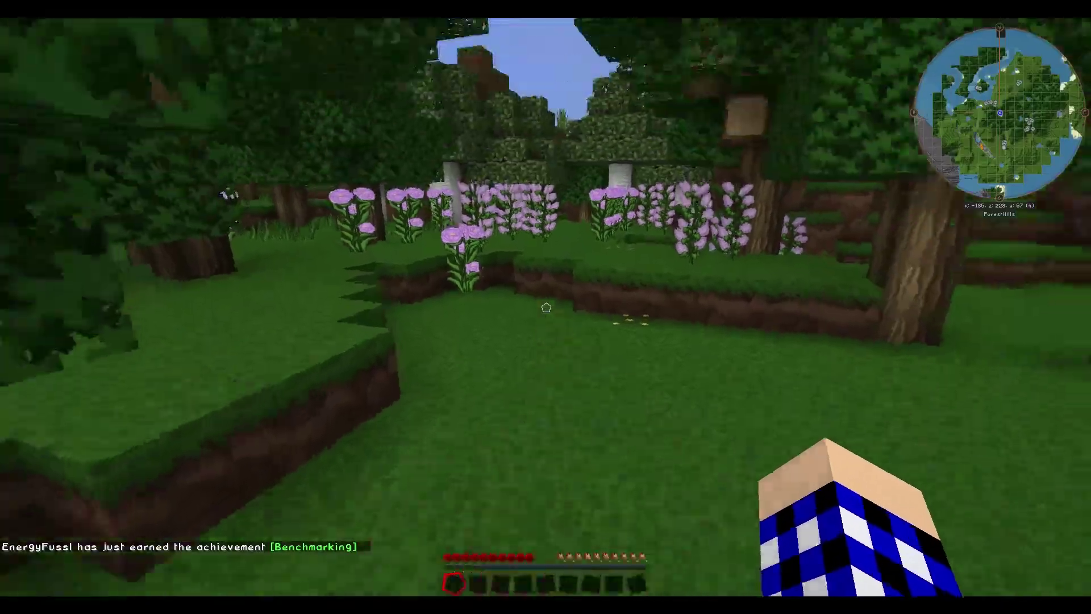
{"action": "key", "text": "Escape"}
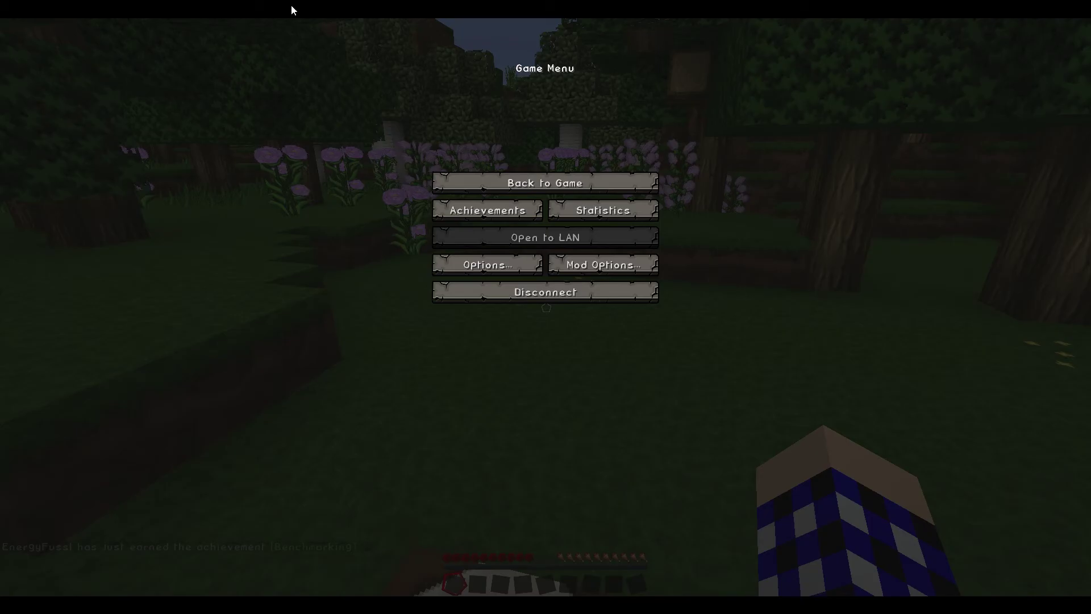
Switch to the Multicraft server page and review its status
{"action": "left_click", "coordinate": [1020, 9]}
{"action": "left_click_drag", "start_coordinate": [597, 277], "coordinate": [749, 277]}
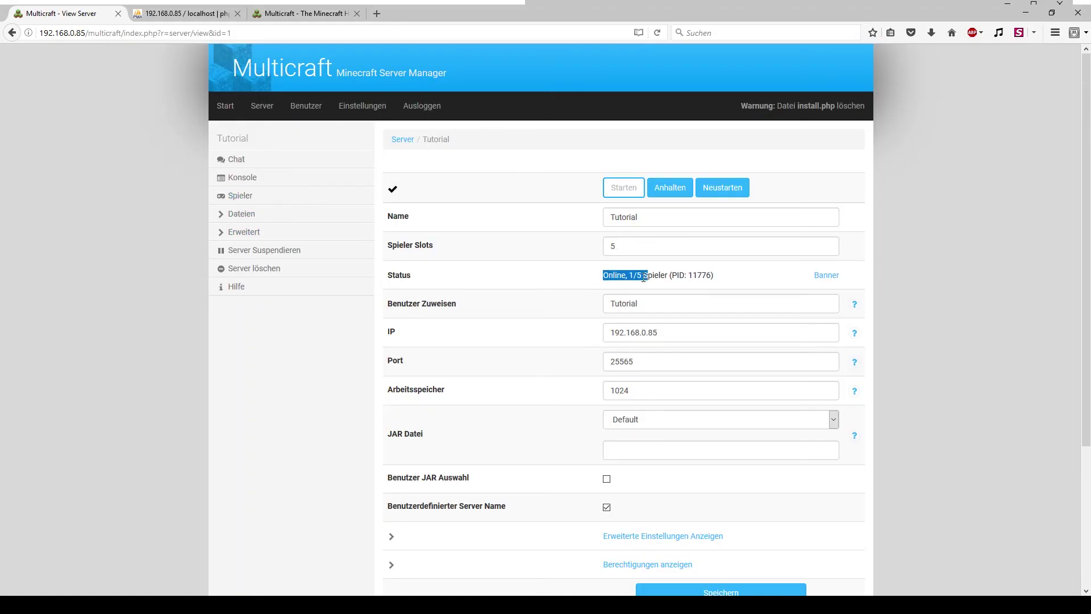
{"action": "left_click", "coordinate": [739, 277]}
{"action": "scroll", "coordinate": [604, 317], "scroll_direction": "down", "scroll_amount": 3}
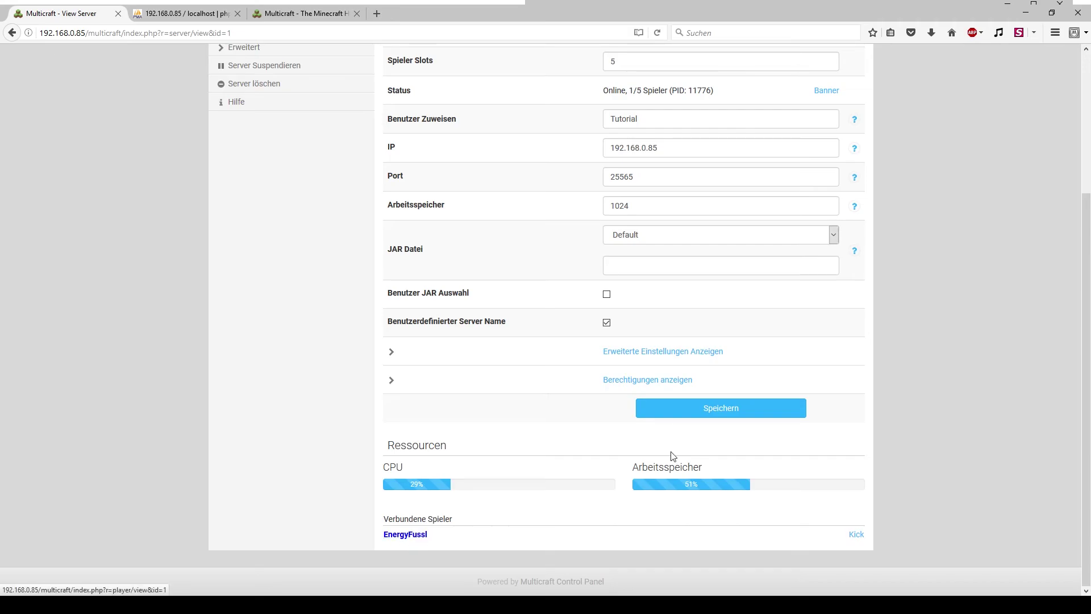
{"action": "scroll", "coordinate": [613, 425], "scroll_direction": "up", "scroll_amount": 3}
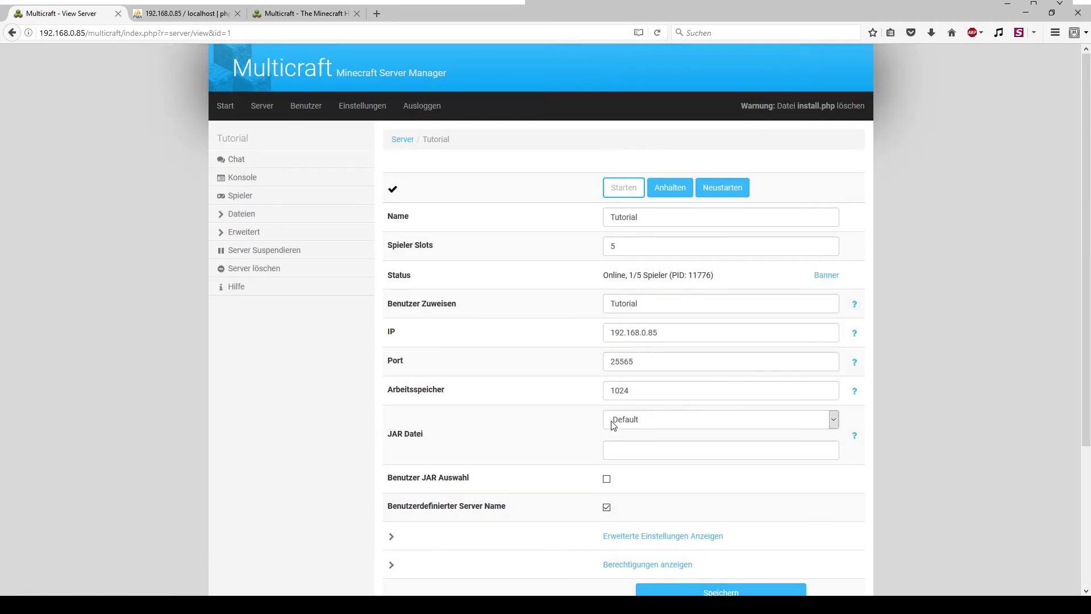
Make the connected player an operator with an 'op' console command, then return to the overview
{"action": "left_click", "coordinate": [282, 178]}
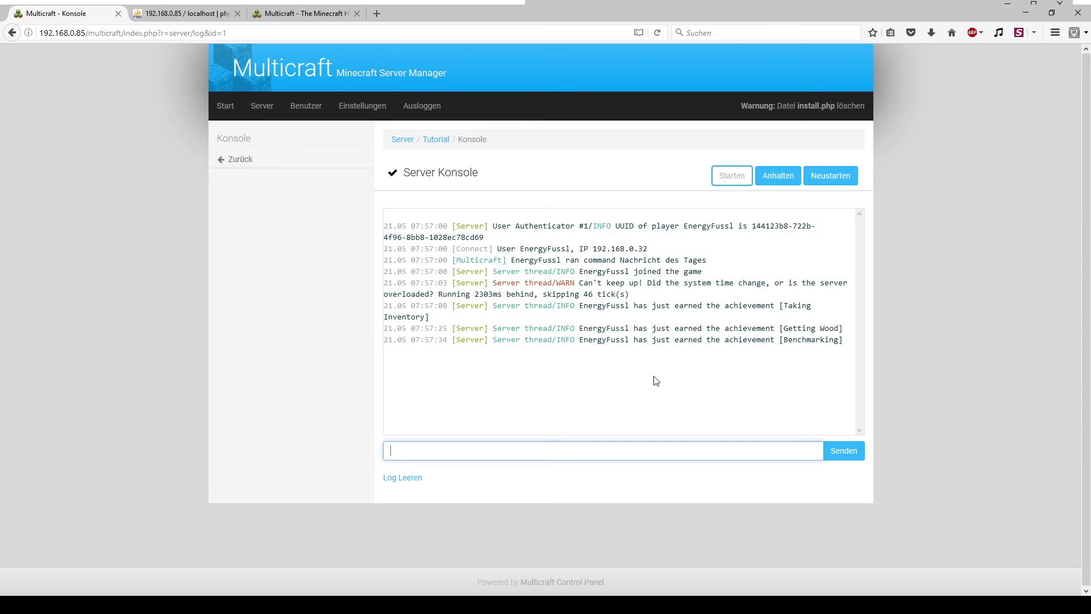
{"action": "left_click", "coordinate": [655, 380]}
{"action": "left_click_drag", "start_coordinate": [580, 248], "coordinate": [668, 247]}
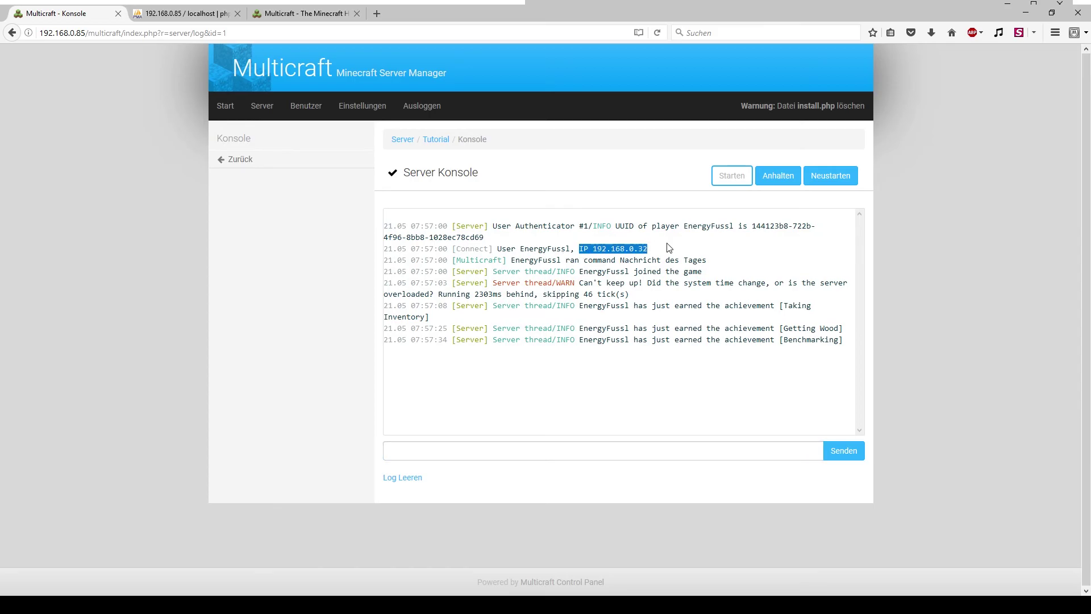
{"action": "left_click", "coordinate": [764, 255]}
{"action": "left_click", "coordinate": [516, 445]}
{"action": "type", "text": "op EnergyFussl"}
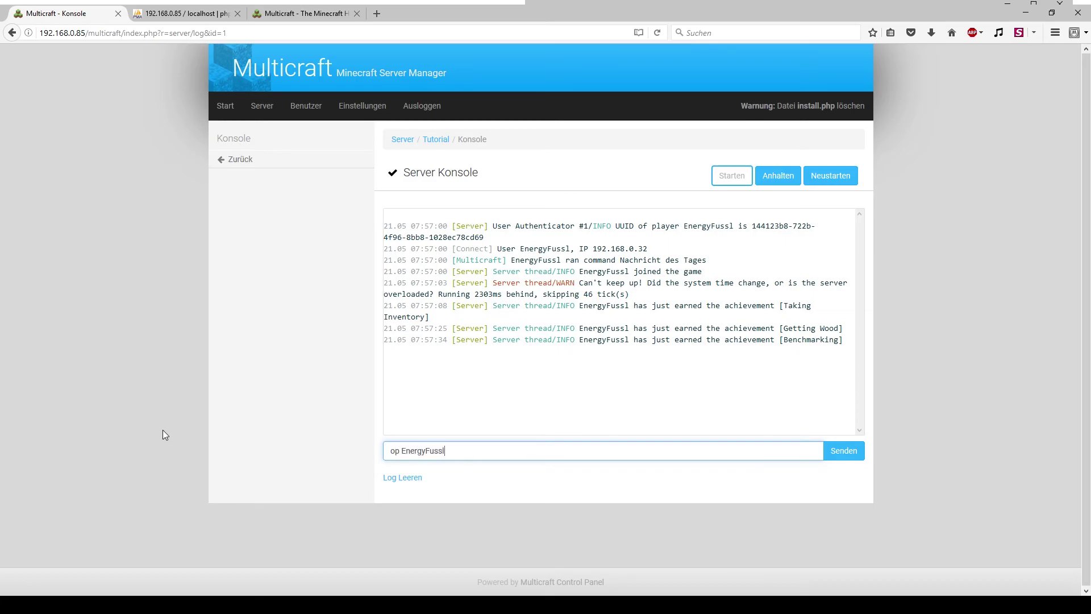
{"action": "key", "text": "Return"}
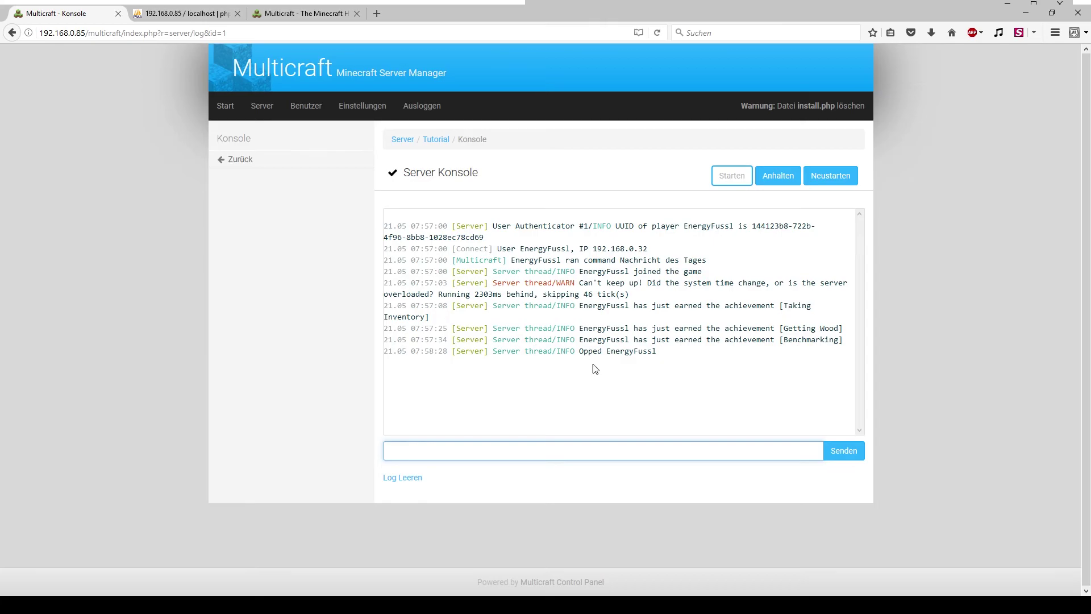
{"action": "left_click", "coordinate": [337, 281]}
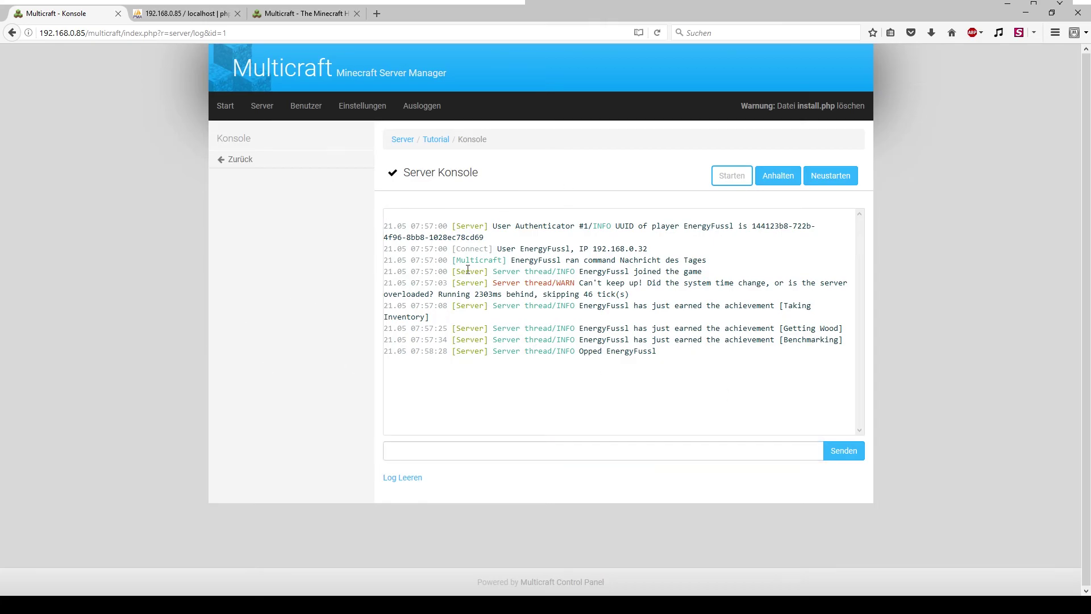
{"action": "left_click", "coordinate": [282, 163]}
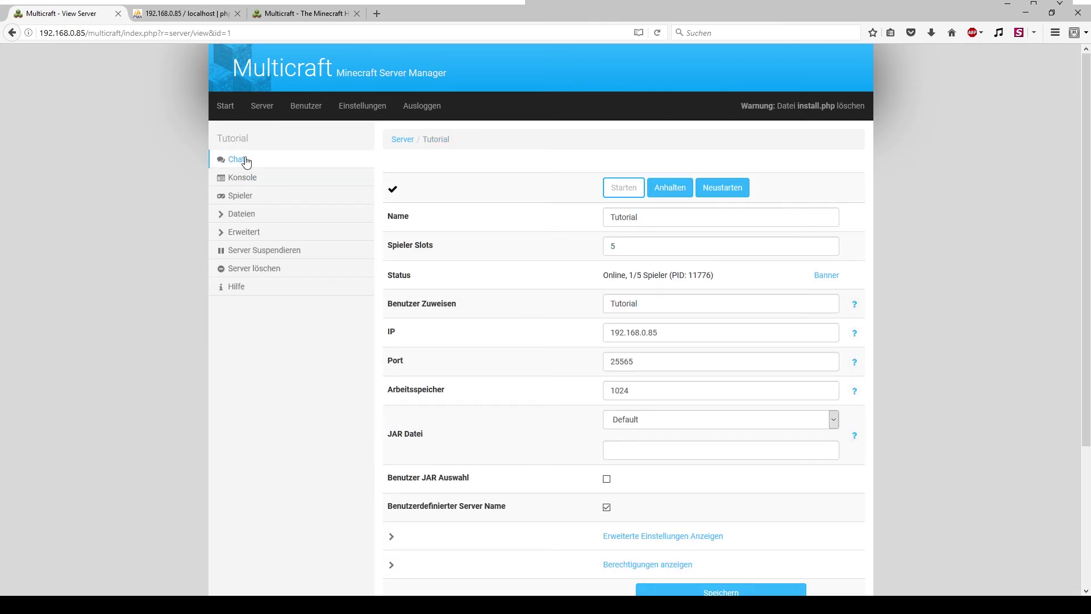
Check the player-connected line in the Chat and go back to the Tutorial server overview
{"action": "left_click", "coordinate": [250, 160]}
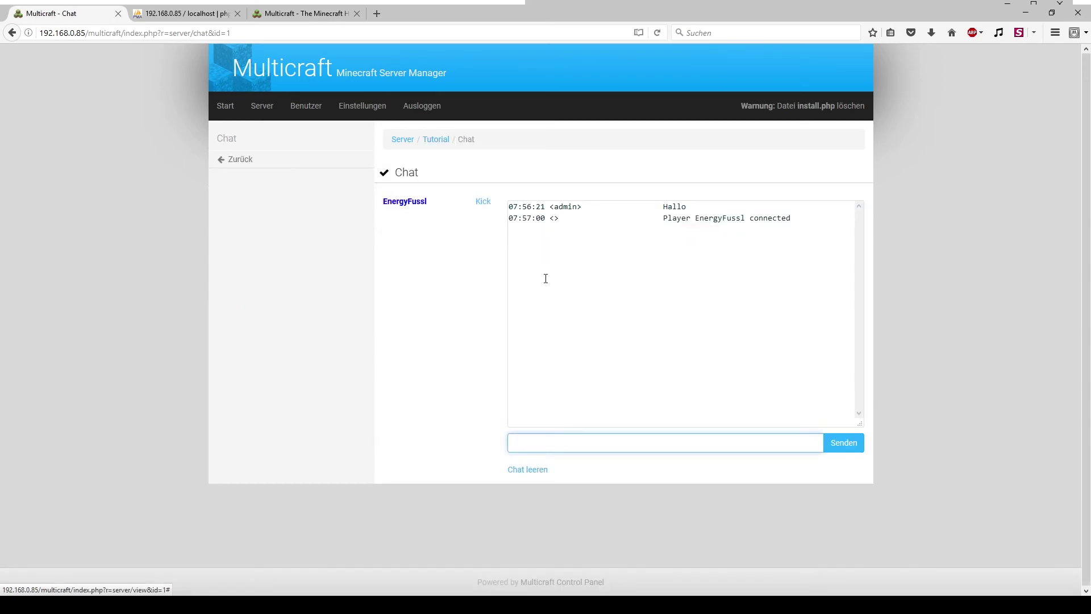
{"action": "left_click_drag", "start_coordinate": [654, 218], "coordinate": [819, 220]}
{"action": "left_click", "coordinate": [816, 223]}
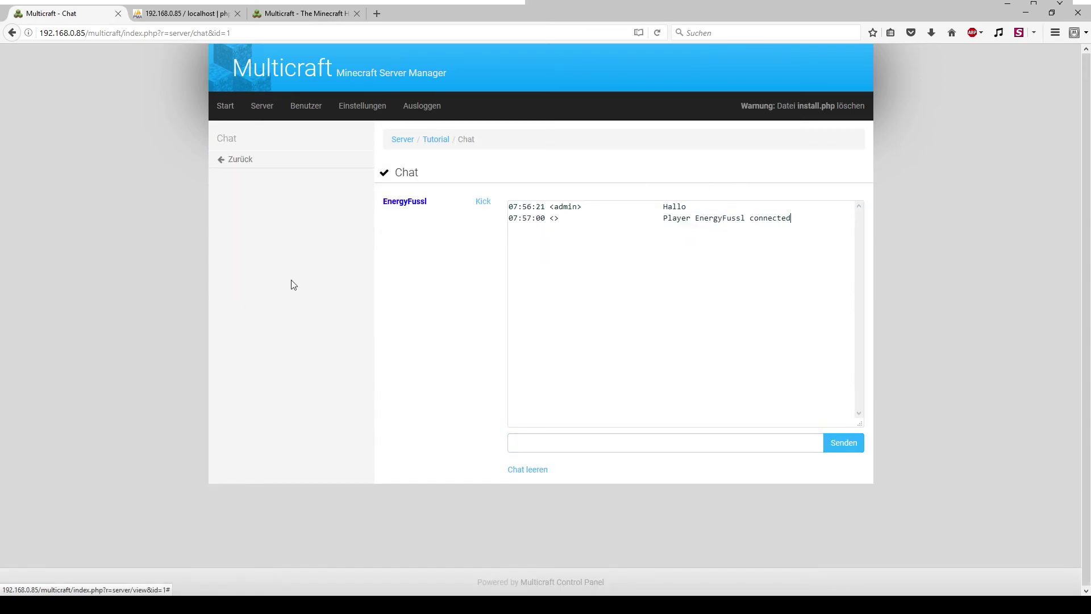
{"action": "left_click", "coordinate": [295, 162]}
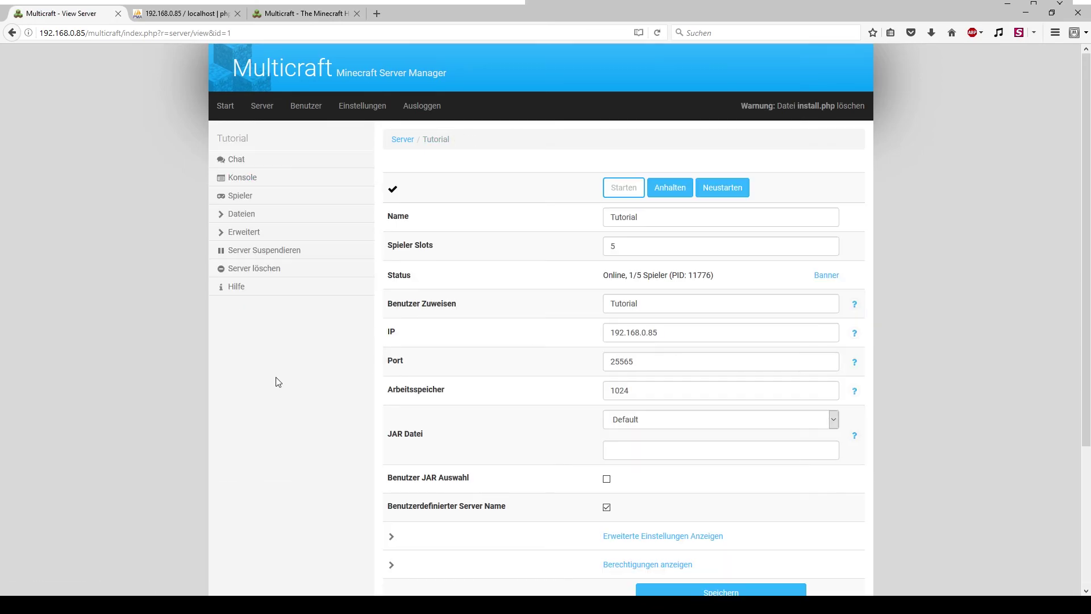
Open the Server Settings file from the Konfigurationsdateien list and scroll through it
{"action": "left_click", "coordinate": [250, 215]}
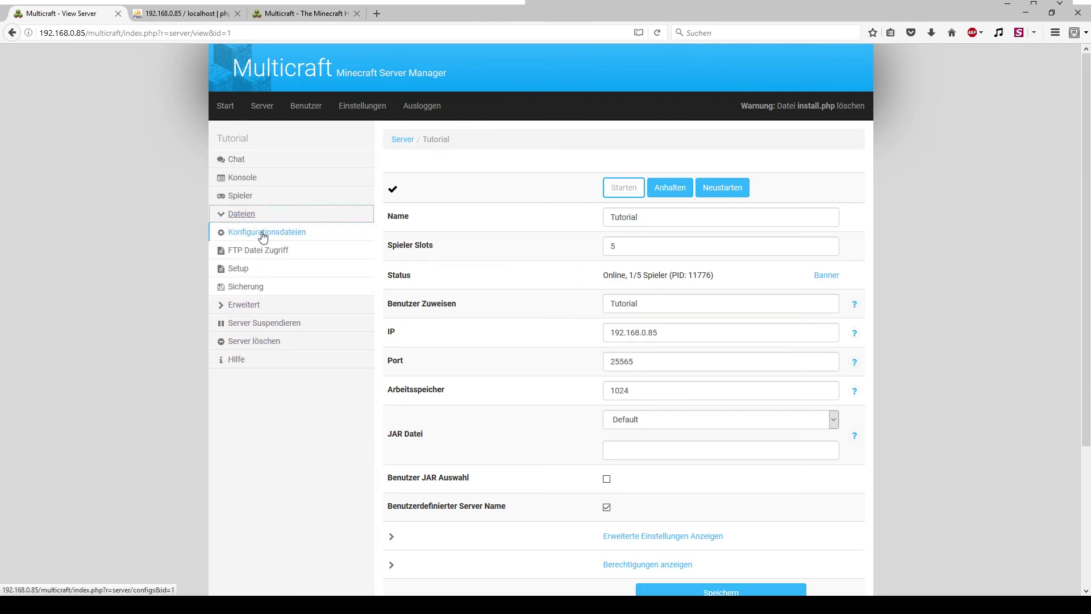
{"action": "left_click", "coordinate": [260, 233]}
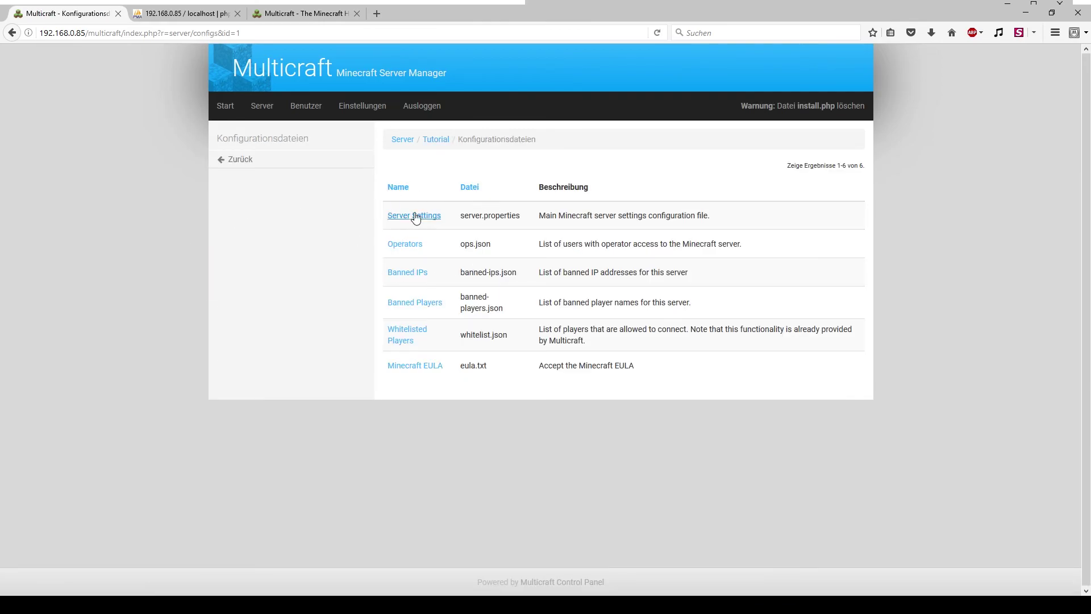
{"action": "left_click", "coordinate": [415, 220]}
{"action": "scroll", "coordinate": [646, 232], "scroll_direction": "down", "scroll_amount": 2}
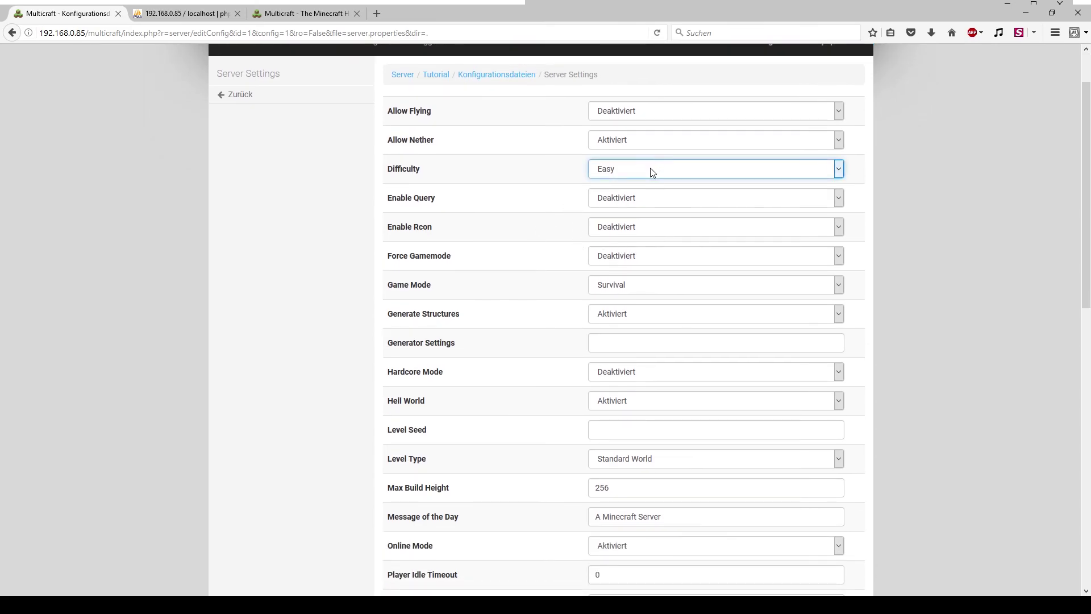
{"action": "scroll", "coordinate": [628, 353], "scroll_direction": "down", "scroll_amount": 2}
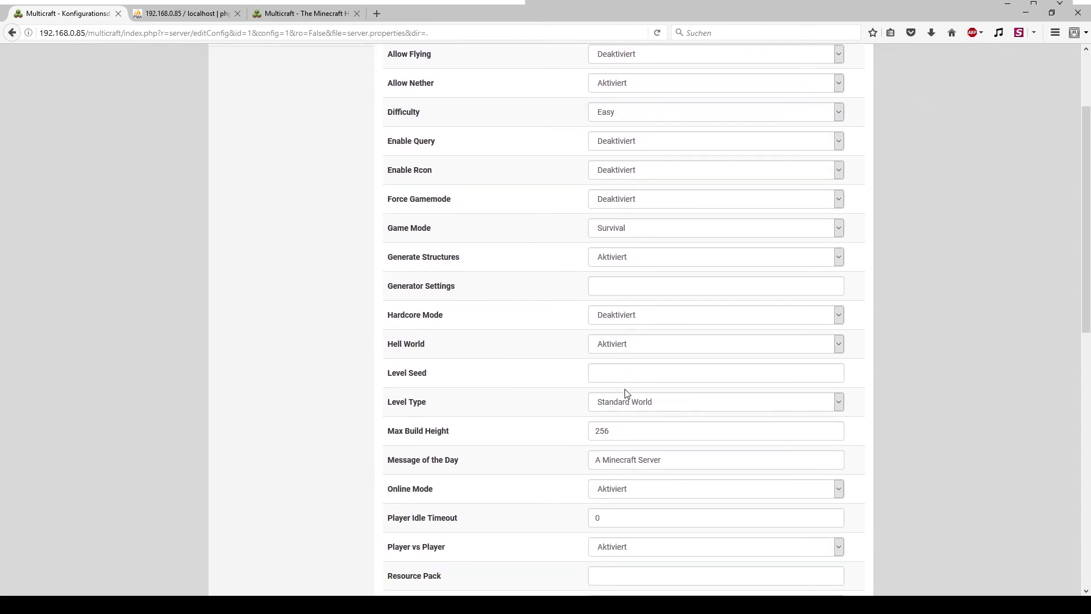
{"action": "scroll", "coordinate": [630, 383], "scroll_direction": "down", "scroll_amount": 2}
Review the Message of the Day and Texture Pack fields, then scroll back up
{"action": "left_click", "coordinate": [610, 391]}
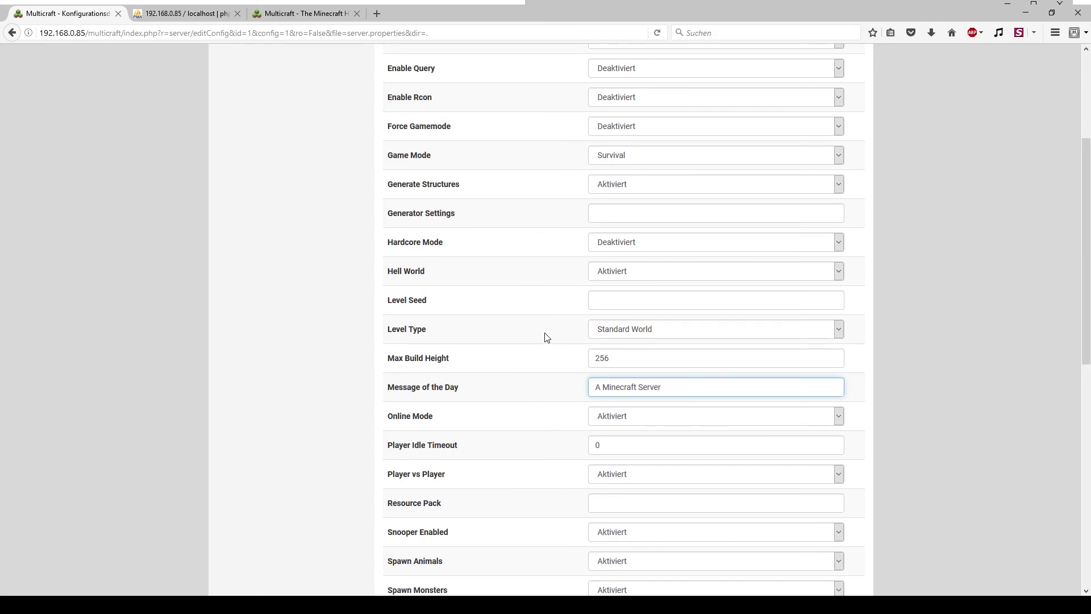
{"action": "scroll", "coordinate": [560, 393], "scroll_direction": "down", "scroll_amount": 6}
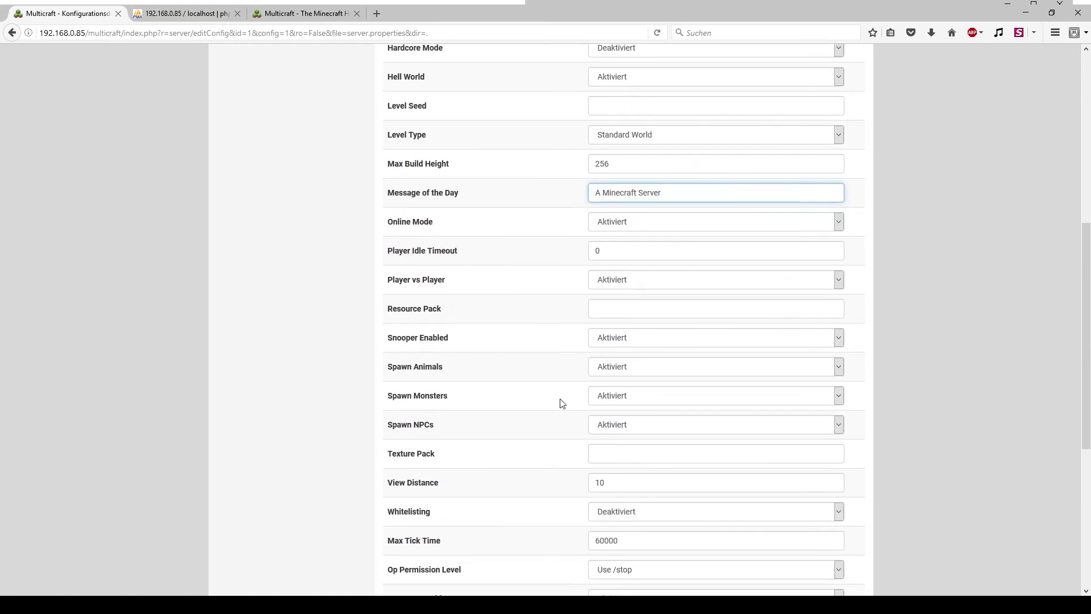
{"action": "scroll", "coordinate": [562, 403], "scroll_direction": "down", "scroll_amount": 4}
{"action": "left_click", "coordinate": [633, 328]}
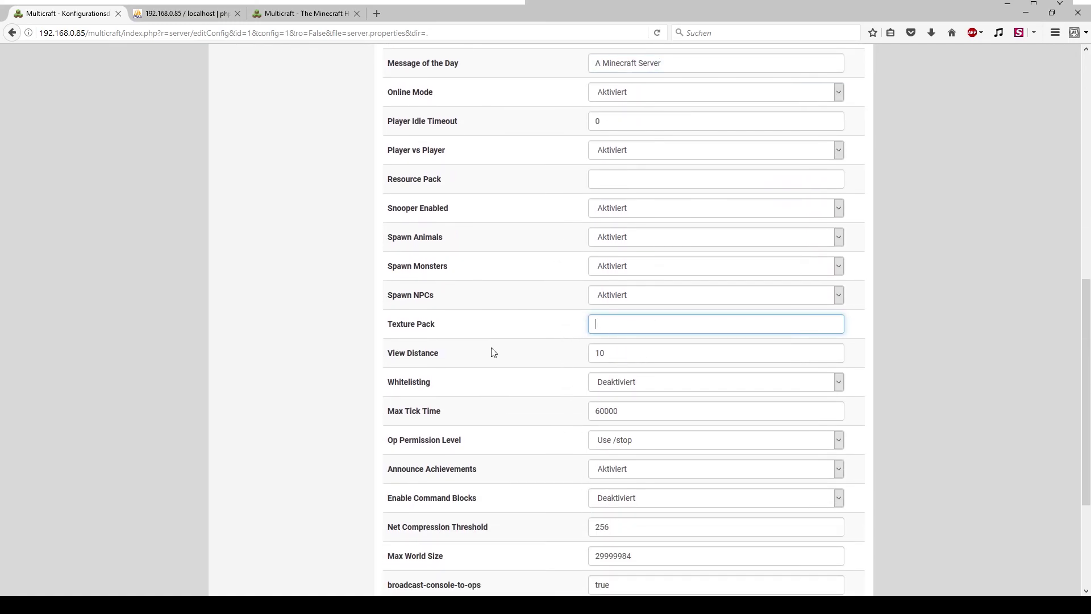
{"action": "scroll", "coordinate": [490, 353], "scroll_direction": "up", "scroll_amount": 3}
{"action": "scroll", "coordinate": [479, 314], "scroll_direction": "up", "scroll_amount": 5}
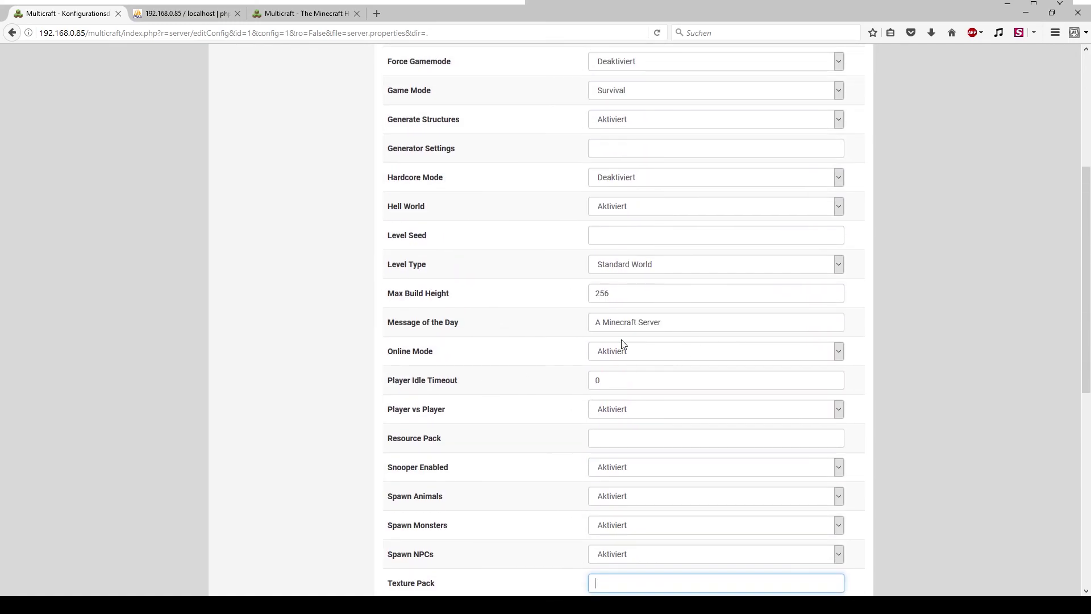
{"action": "scroll", "coordinate": [400, 306], "scroll_direction": "up", "scroll_amount": 8}
Confirm the Minecraft EULA shows Aktiviert, then return to the Tutorial server overview
{"action": "left_click", "coordinate": [361, 164]}
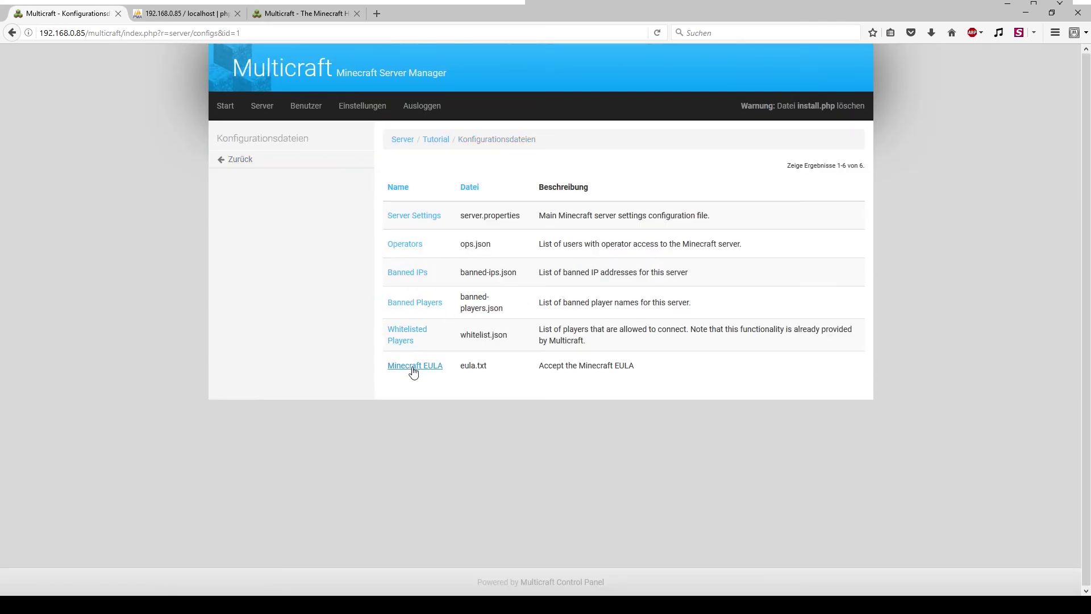
{"action": "left_click", "coordinate": [413, 366]}
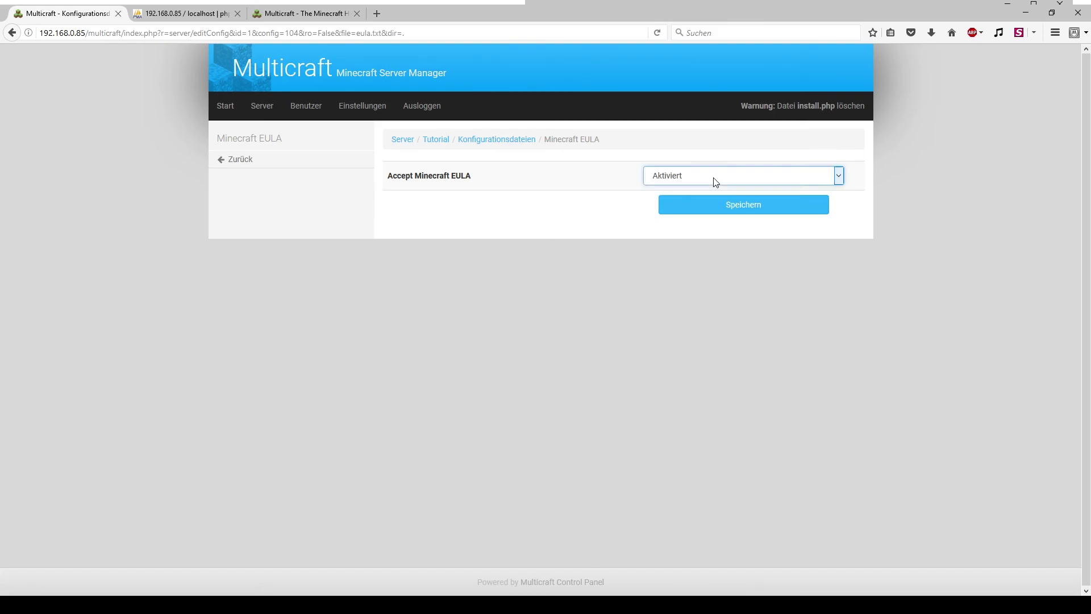
{"action": "left_click", "coordinate": [318, 158]}
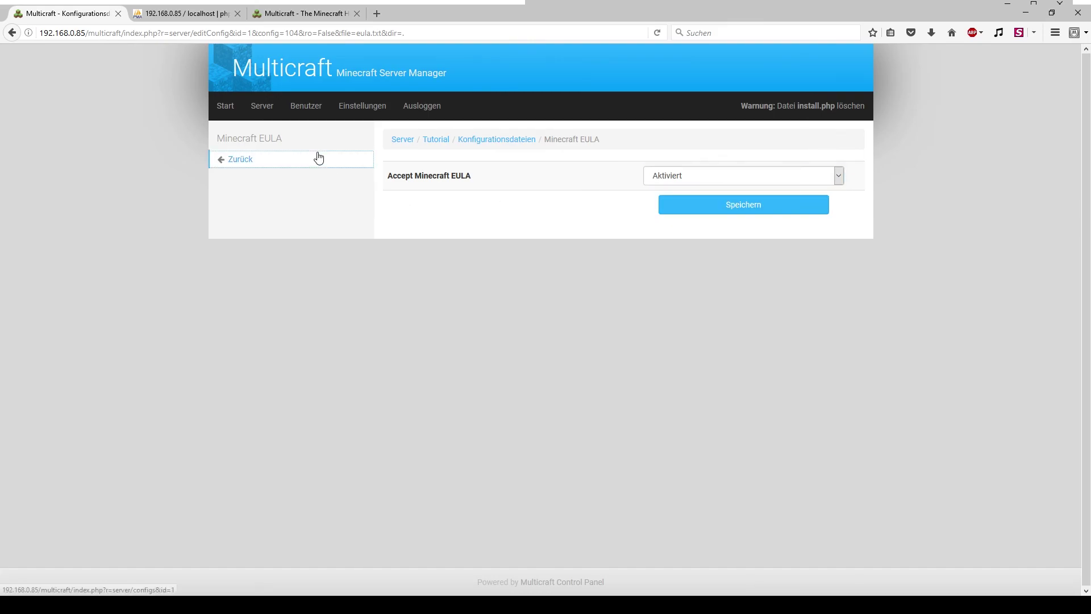
{"action": "left_click", "coordinate": [307, 166]}
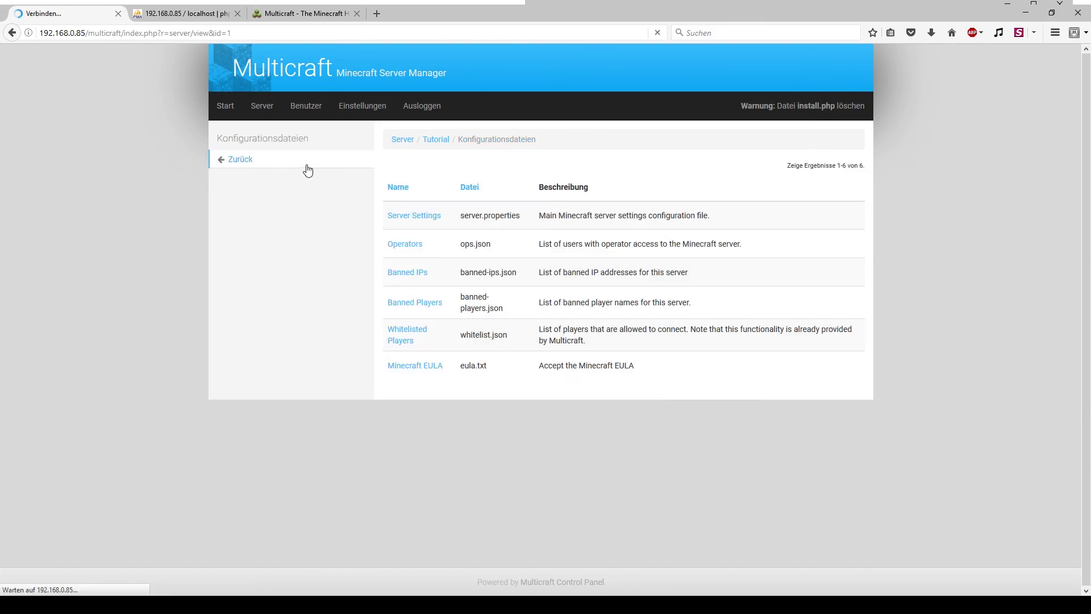
Change the JAR Datei dropdown from Default to Mod: Craftbukkit and save with Speichern
{"action": "left_click", "coordinate": [229, 231]}
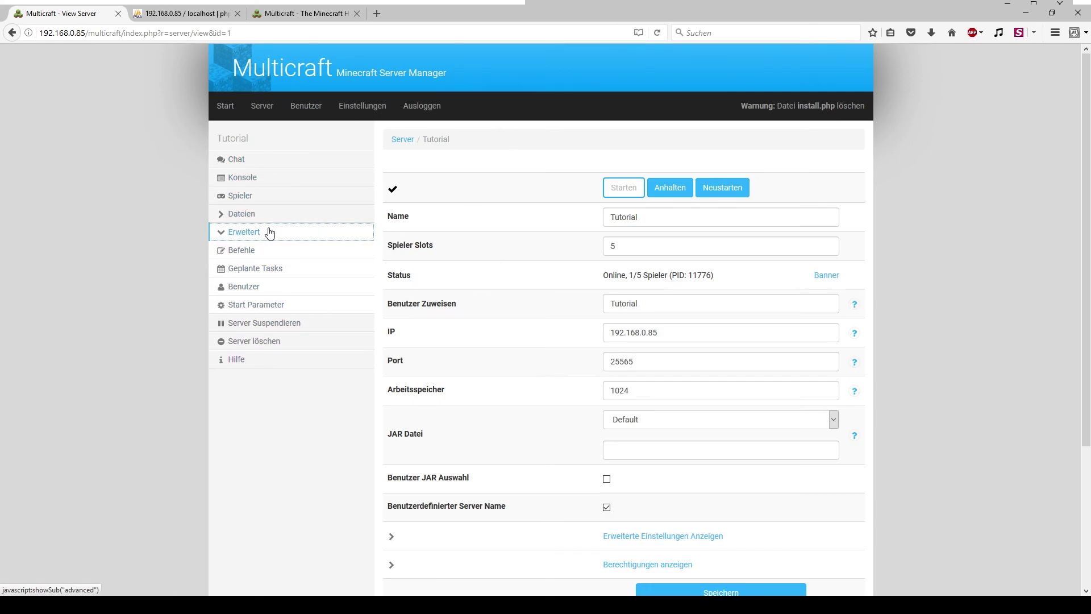
{"action": "left_click", "coordinate": [245, 215]}
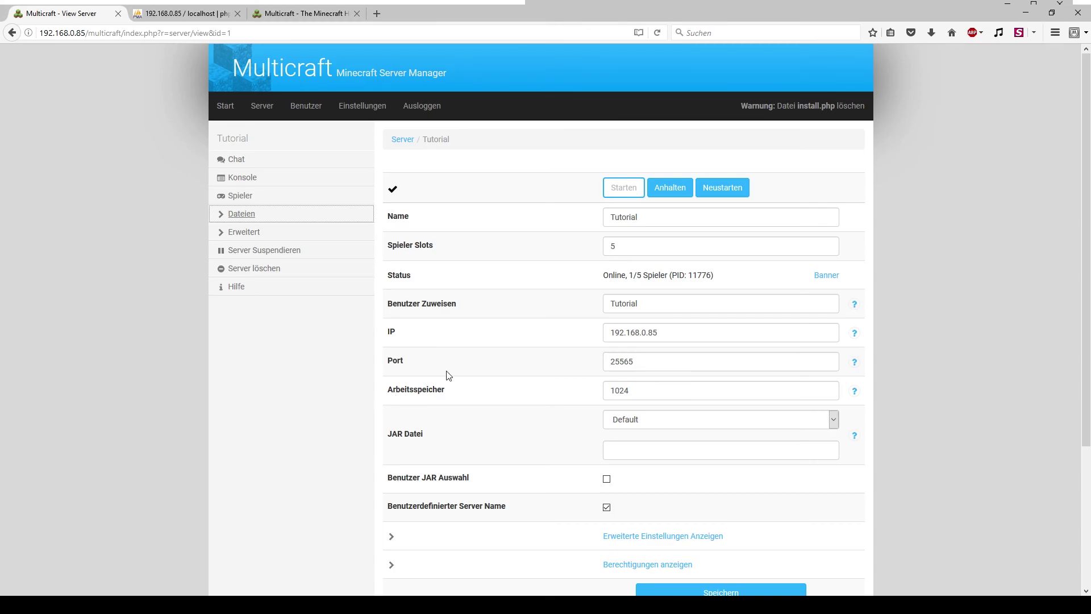
{"action": "scroll", "coordinate": [613, 524], "scroll_direction": "down", "scroll_amount": 4}
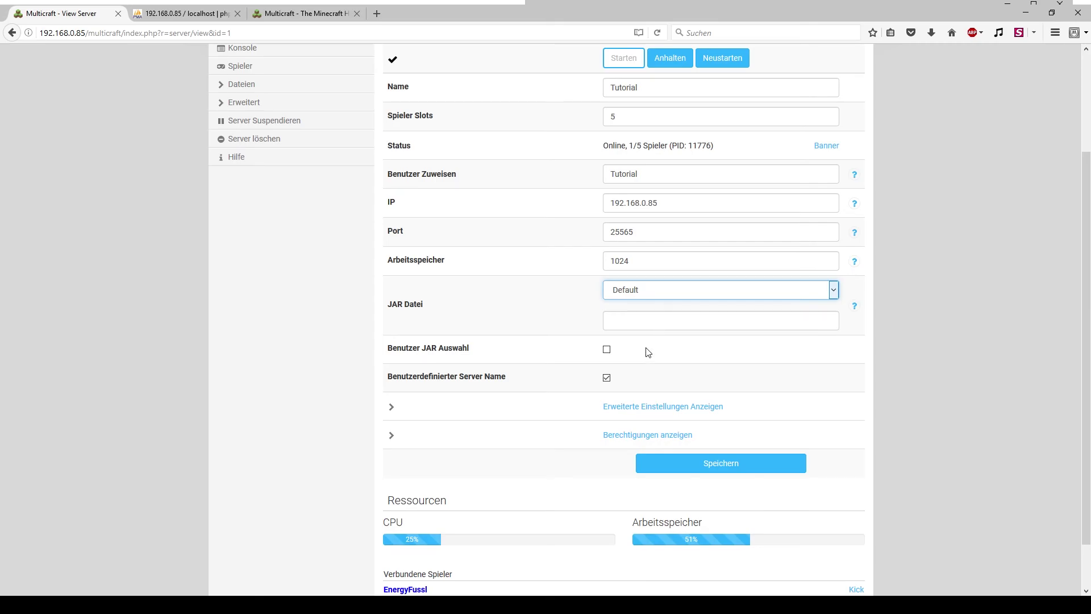
{"action": "key", "text": "Down"}
{"action": "key", "text": "Return"}
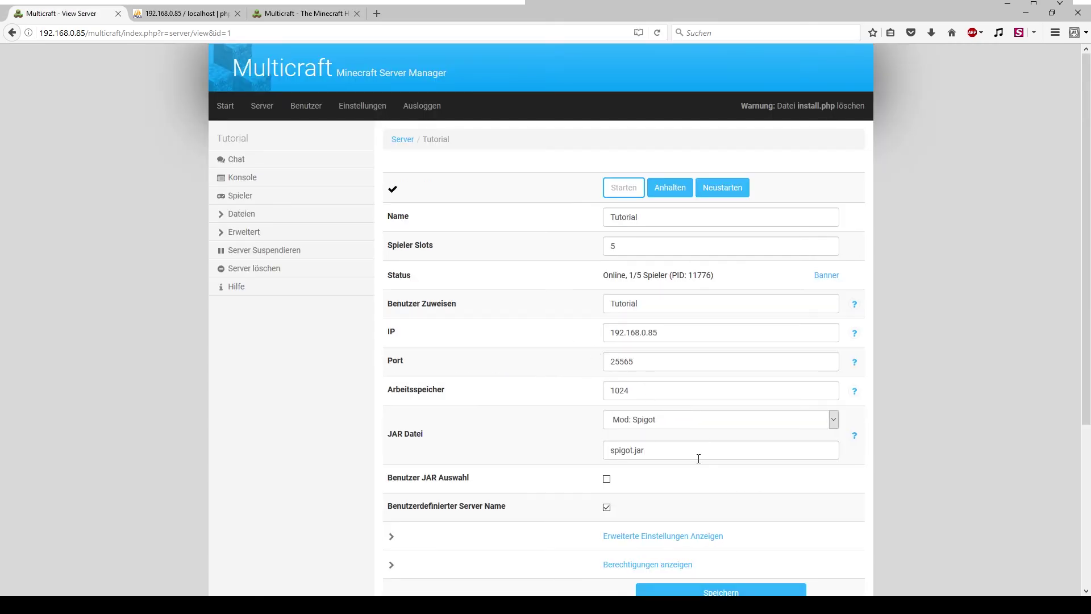
{"action": "scroll", "coordinate": [700, 466], "scroll_direction": "up", "scroll_amount": 5}
{"action": "left_click", "coordinate": [658, 423]}
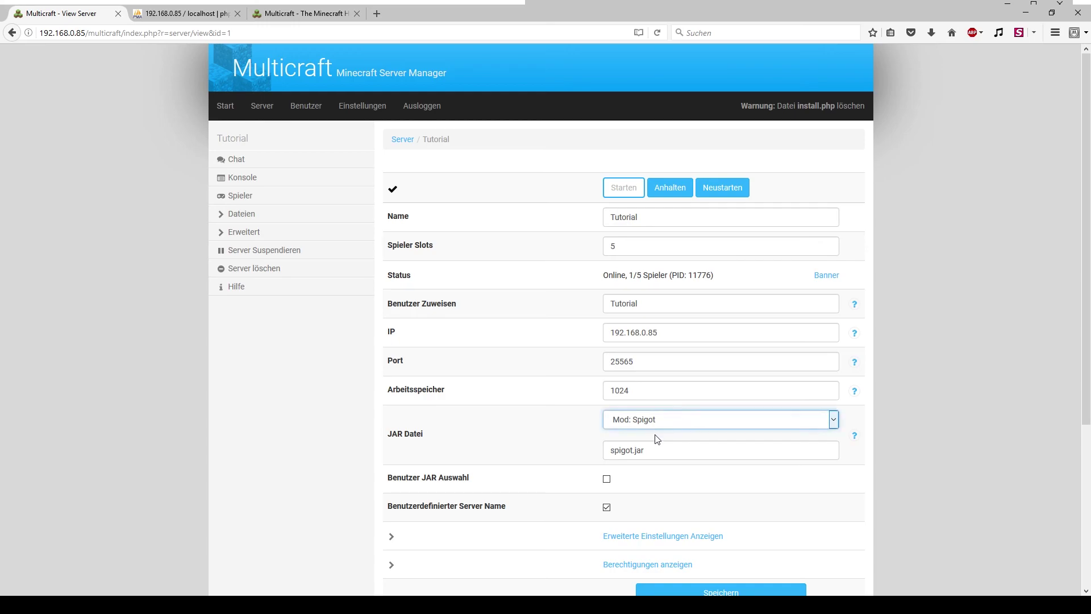
{"action": "left_click", "coordinate": [680, 433]}
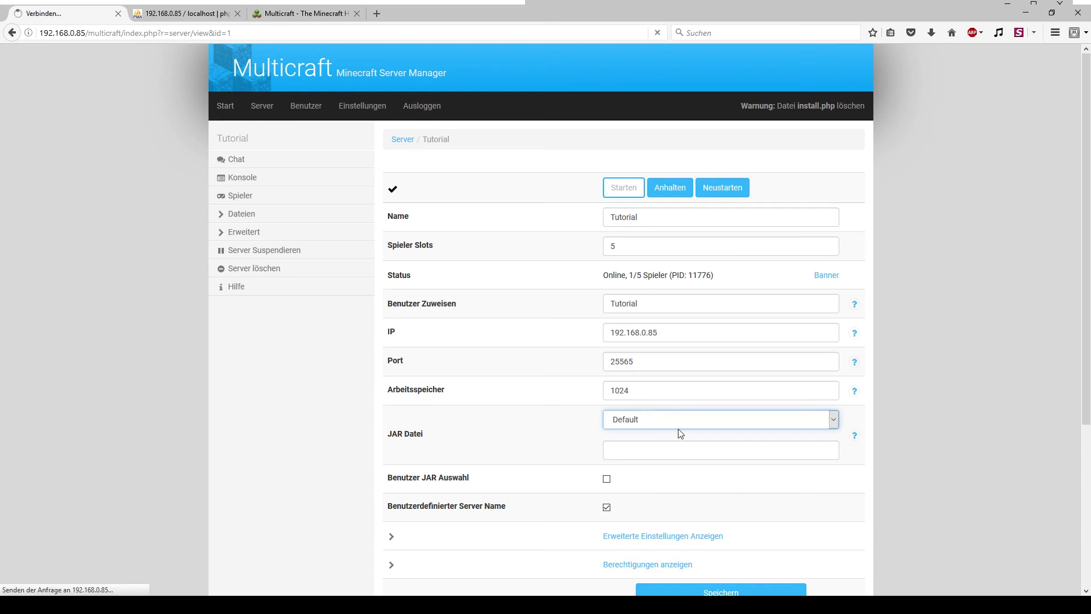
{"action": "left_click", "coordinate": [640, 426]}
{"action": "left_click", "coordinate": [639, 456]}
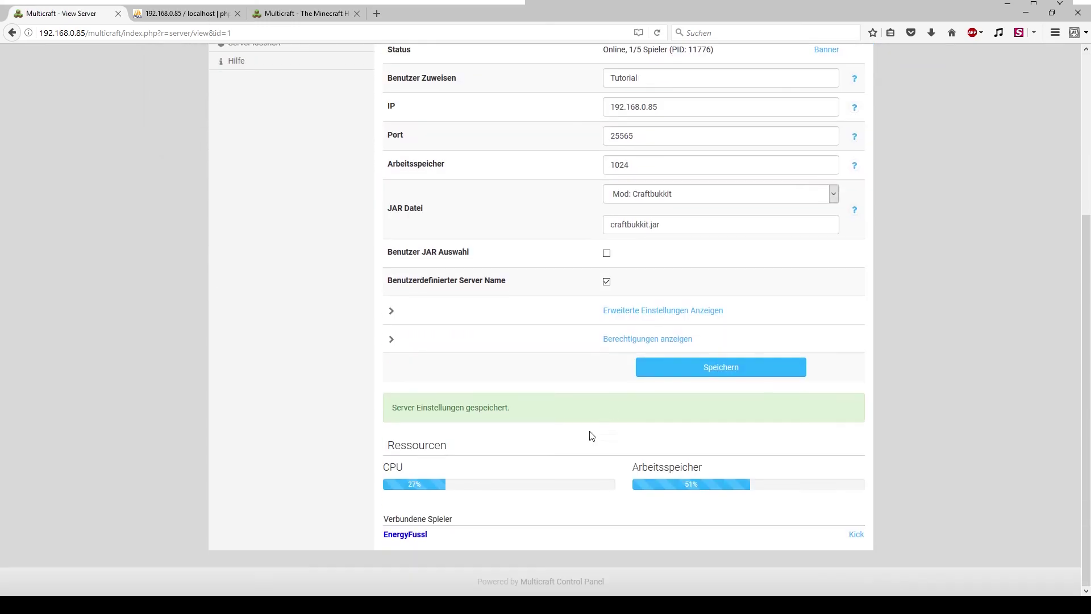
{"action": "left_click", "coordinate": [699, 198]}
{"action": "left_click", "coordinate": [676, 214]}
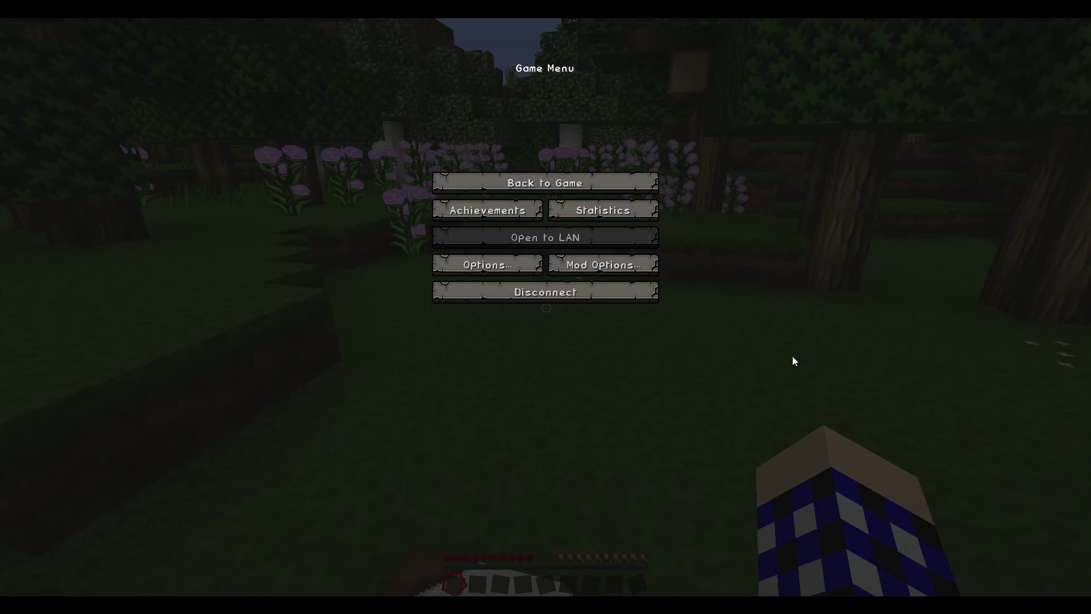
Resume the game and switch to Creative Mode with /gamemode 1
{"action": "key", "text": "Escape"}
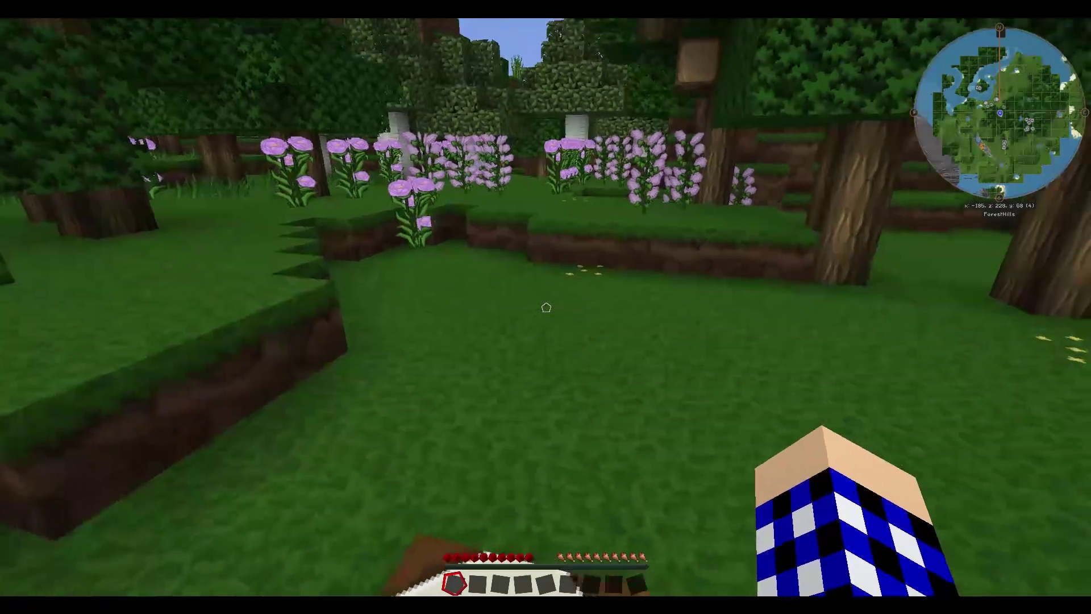
{"action": "key", "text": "t"}
{"action": "type", "text": "/gamemode 1"}
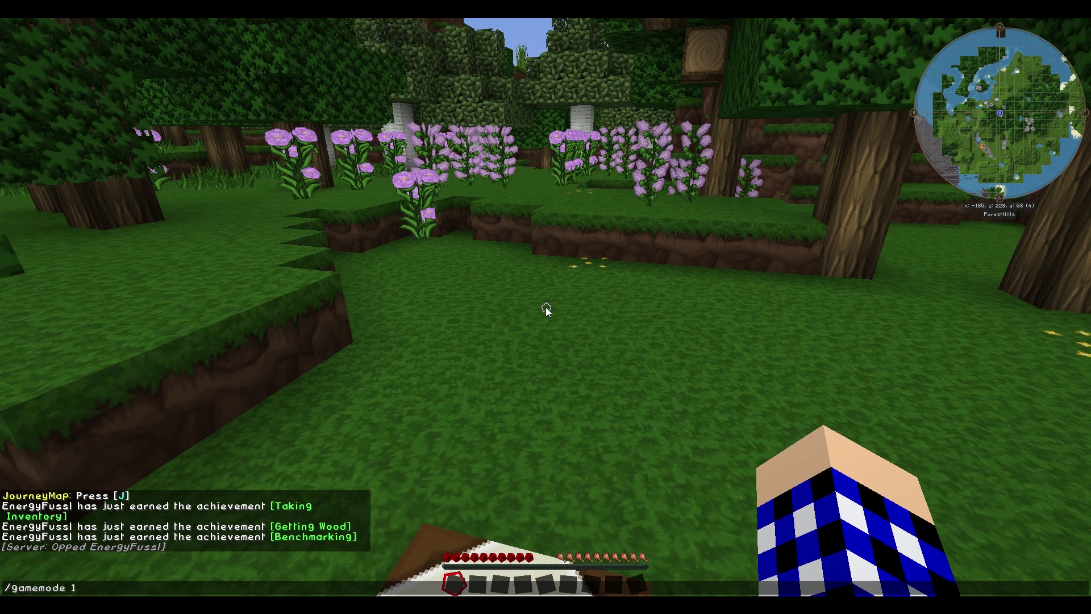
{"action": "key", "text": "Return"}
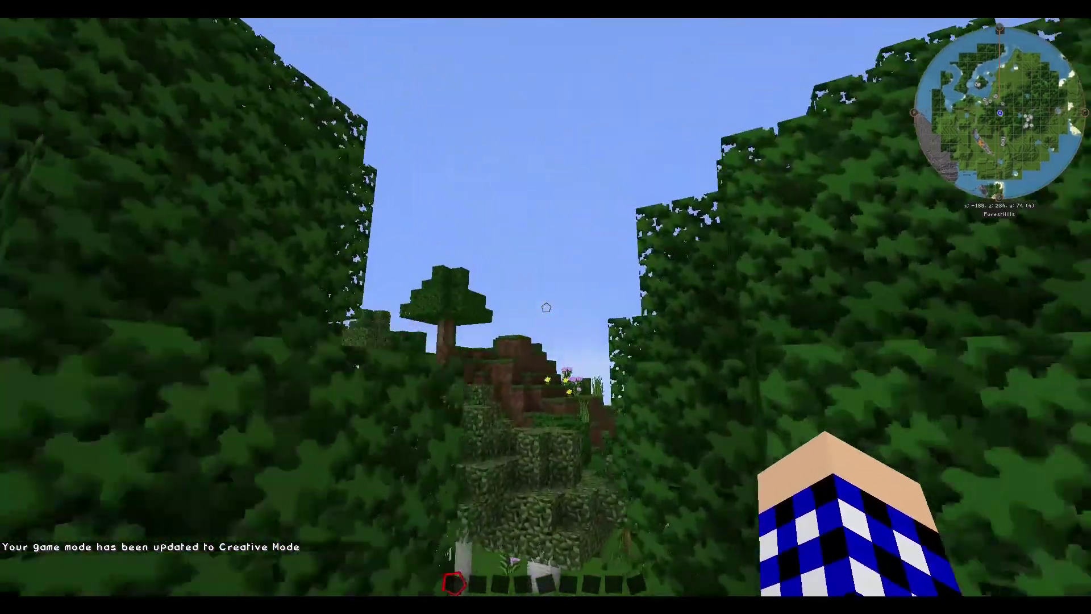
Fly over the hills to the snowy mountain and river valley, then check the creative inventory
{"action": "key", "text": "space"}
{"action": "key", "text": "space"}
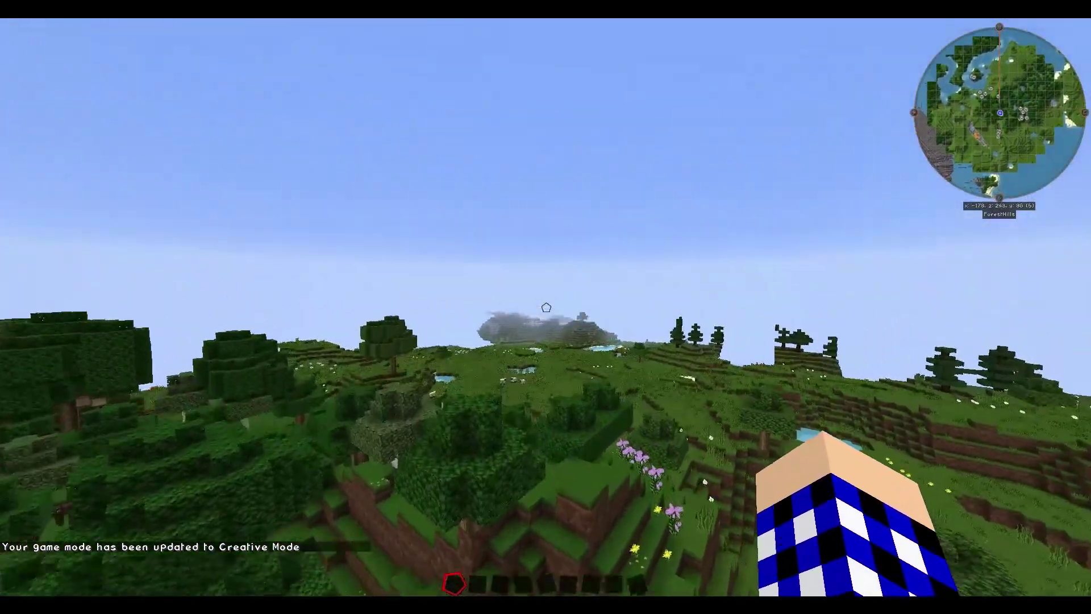
{"action": "key", "text": "w"}
{"action": "key", "text": "space"}
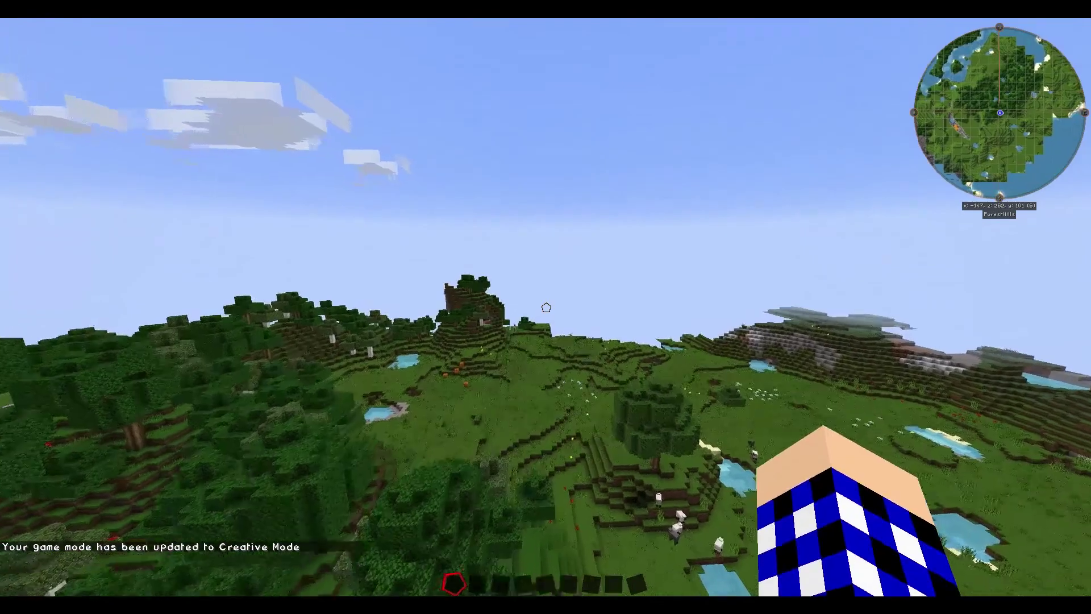
{"action": "key", "text": "w"}
{"action": "key", "text": "w"}
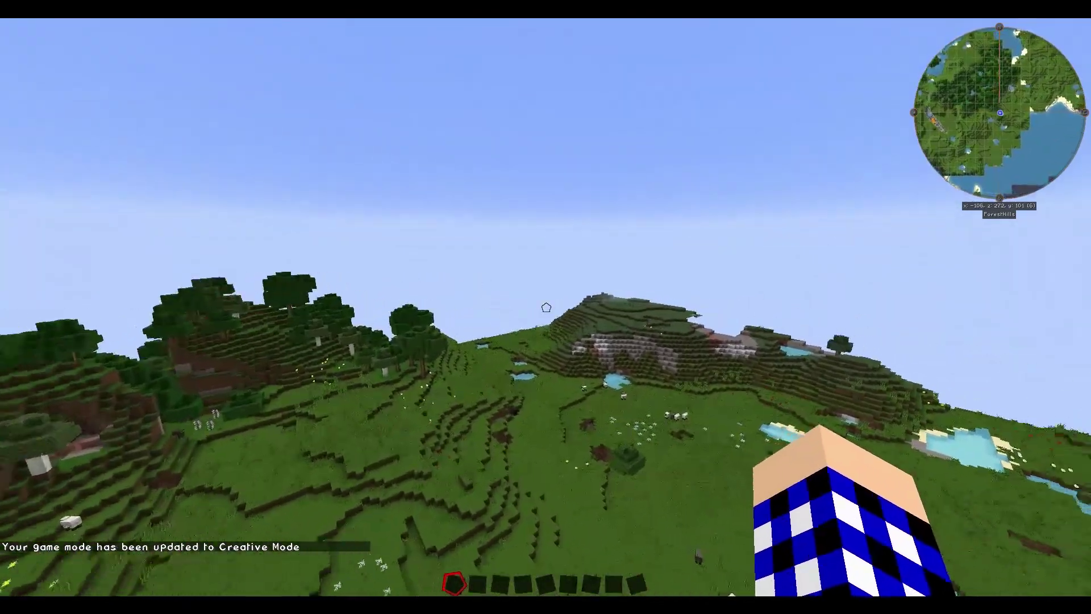
{"action": "key", "text": "w"}
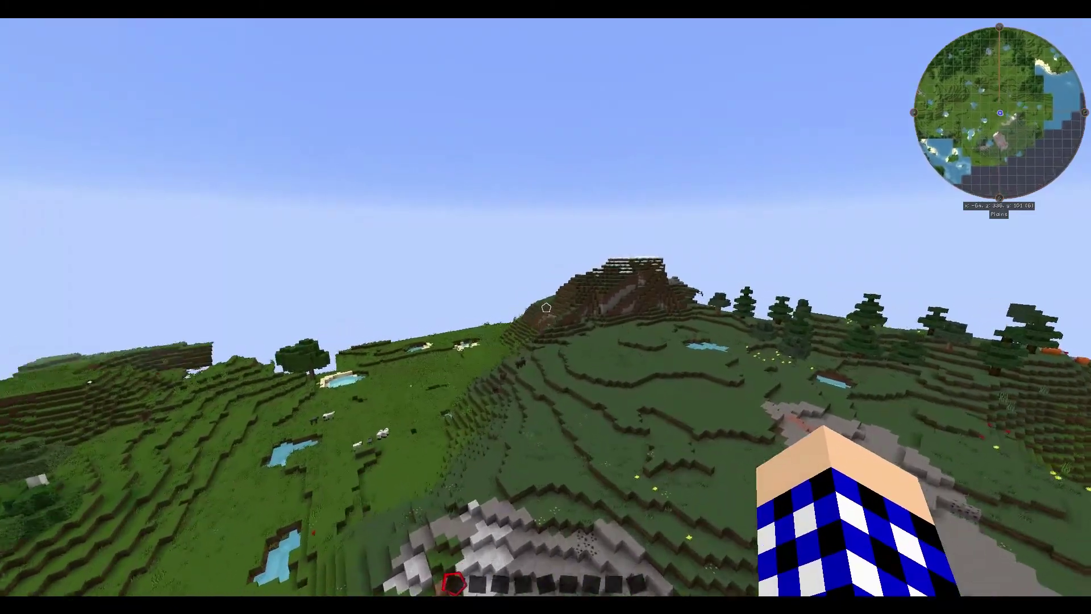
{"action": "key", "text": "w"}
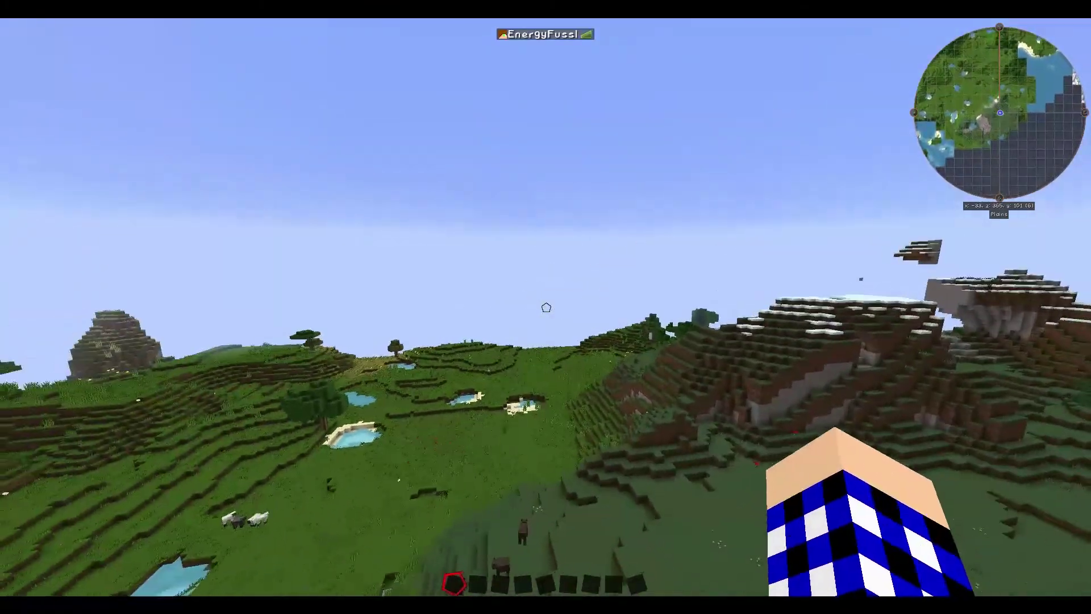
{"action": "key", "text": "w"}
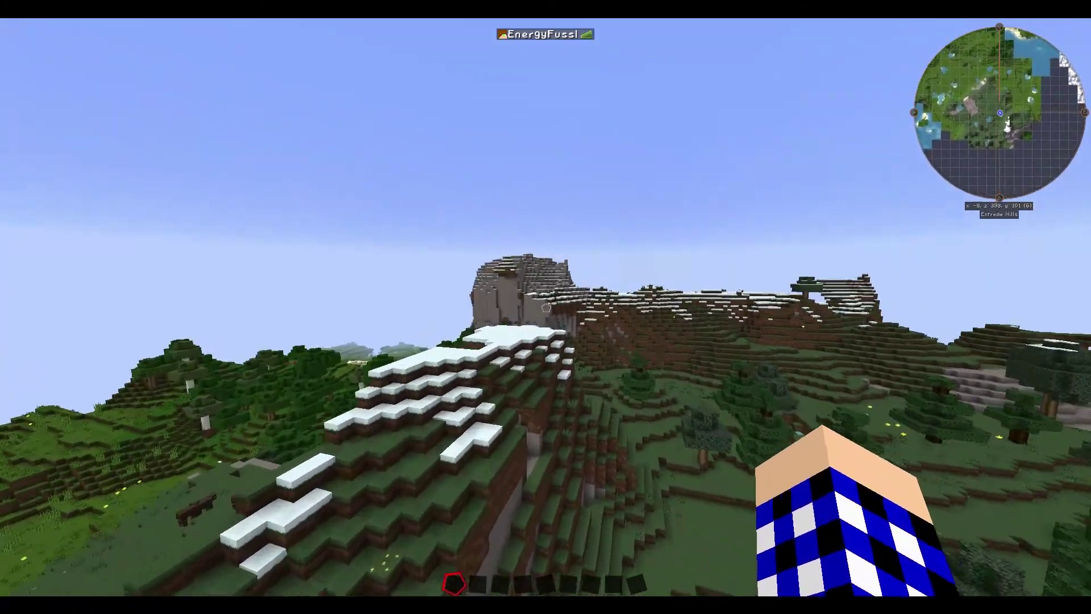
{"action": "key", "text": "w"}
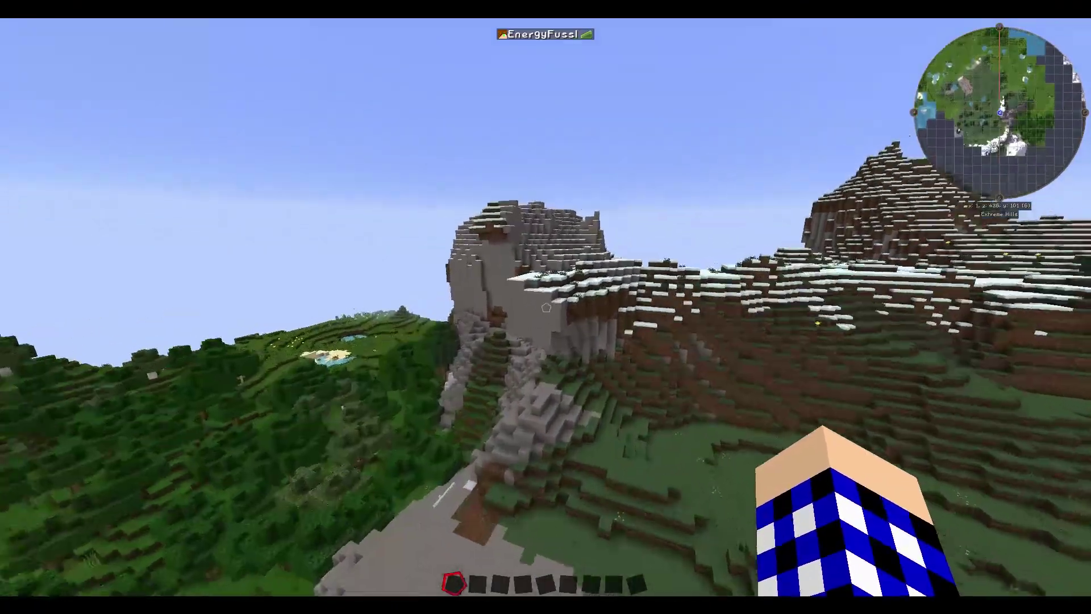
{"action": "key", "text": "w"}
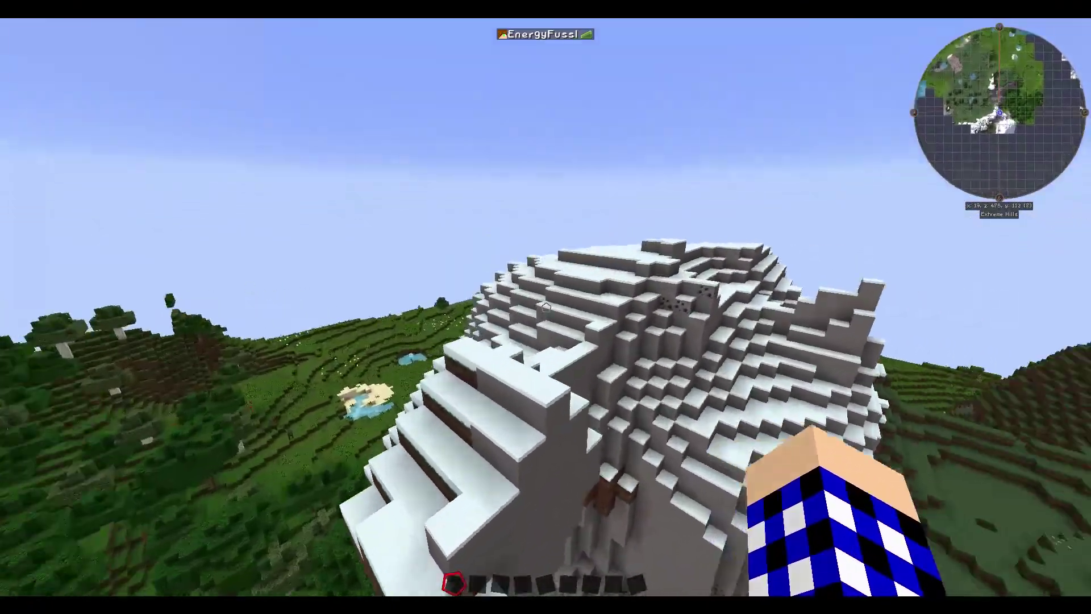
{"action": "key", "text": "w"}
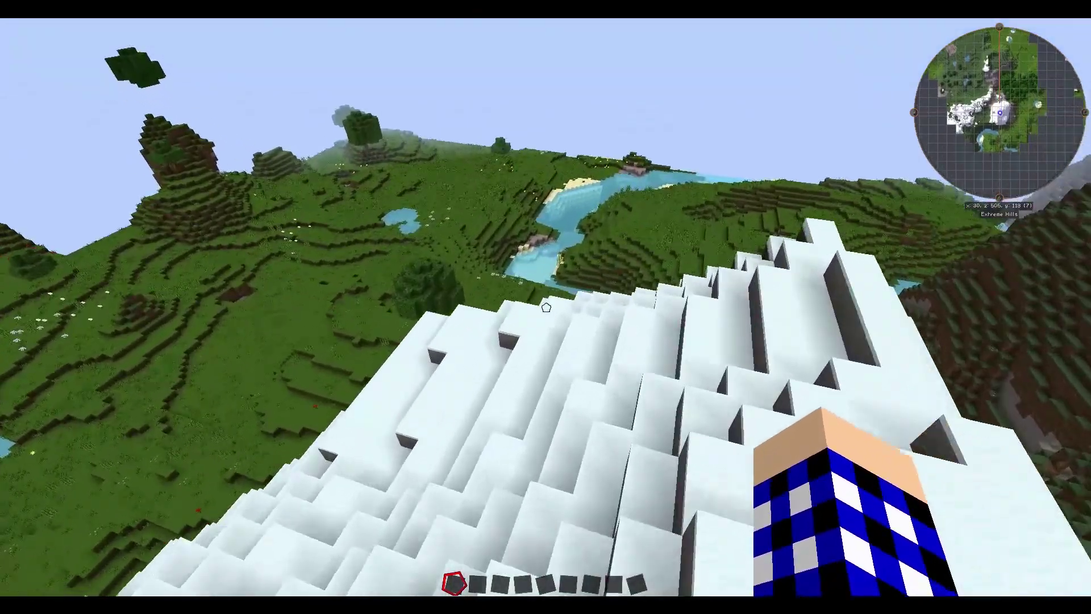
{"action": "key", "text": "w"}
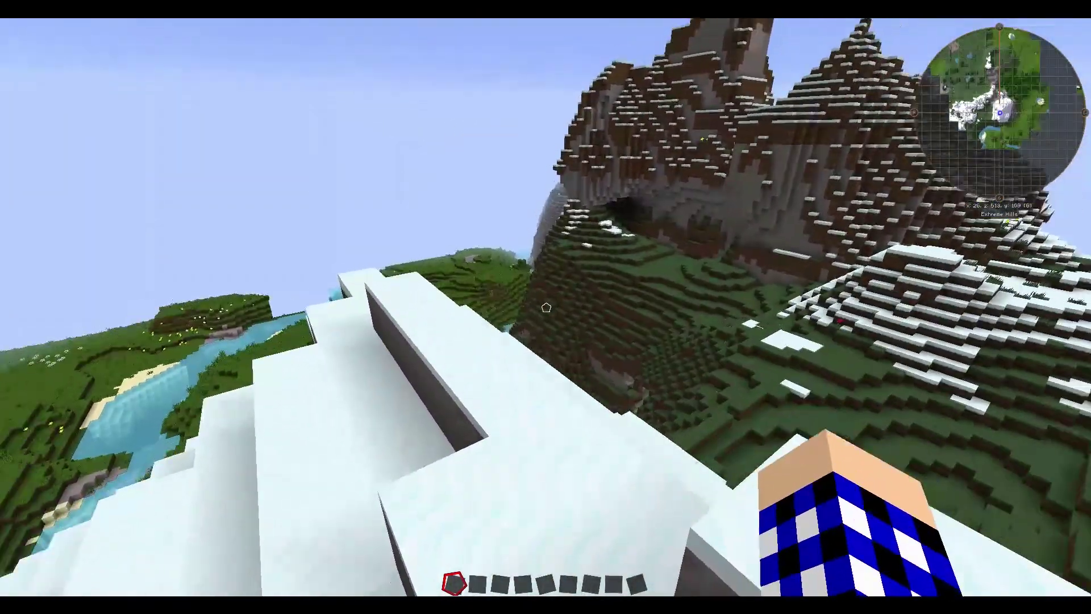
{"action": "key", "text": "w"}
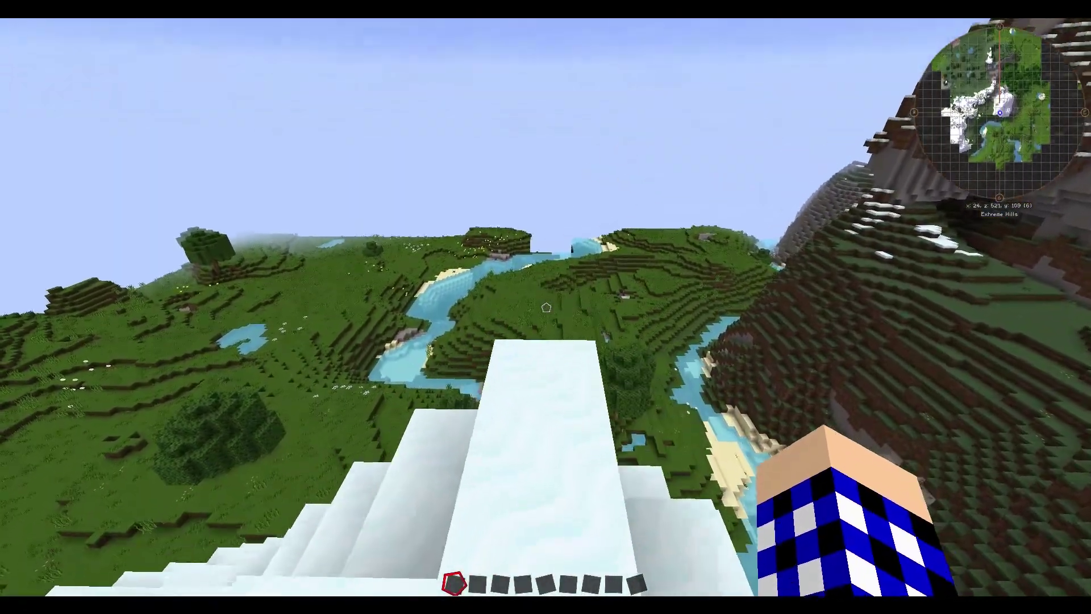
{"action": "key", "text": "e"}
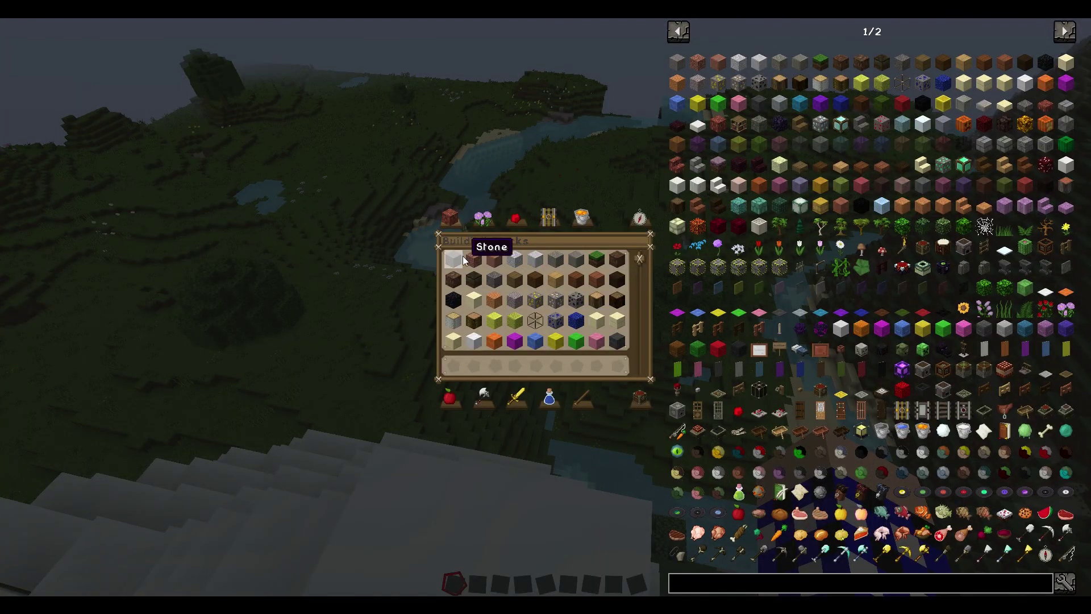
{"action": "key", "text": "e"}
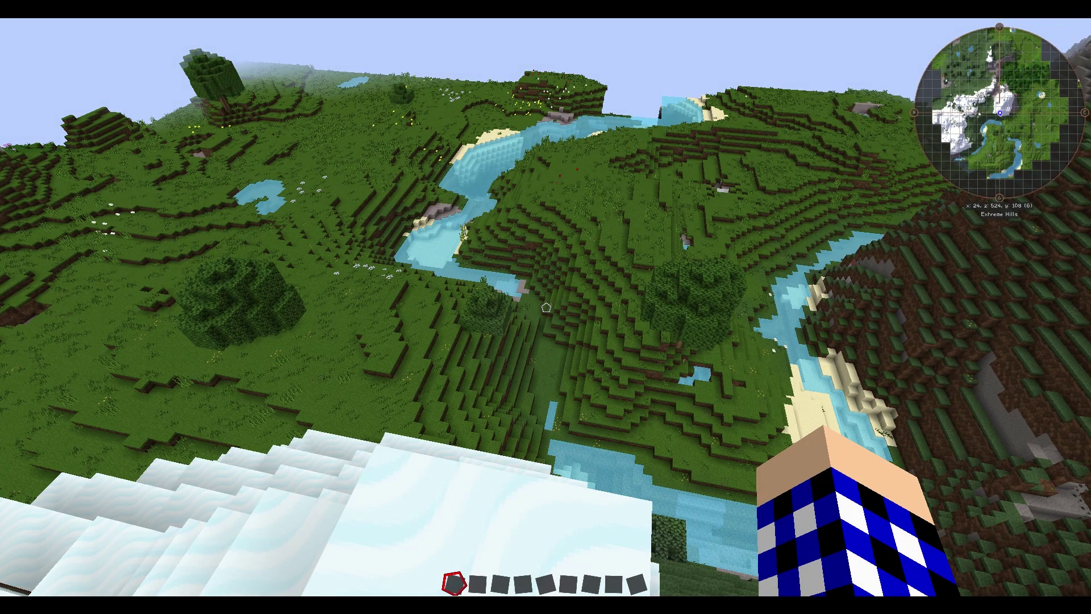